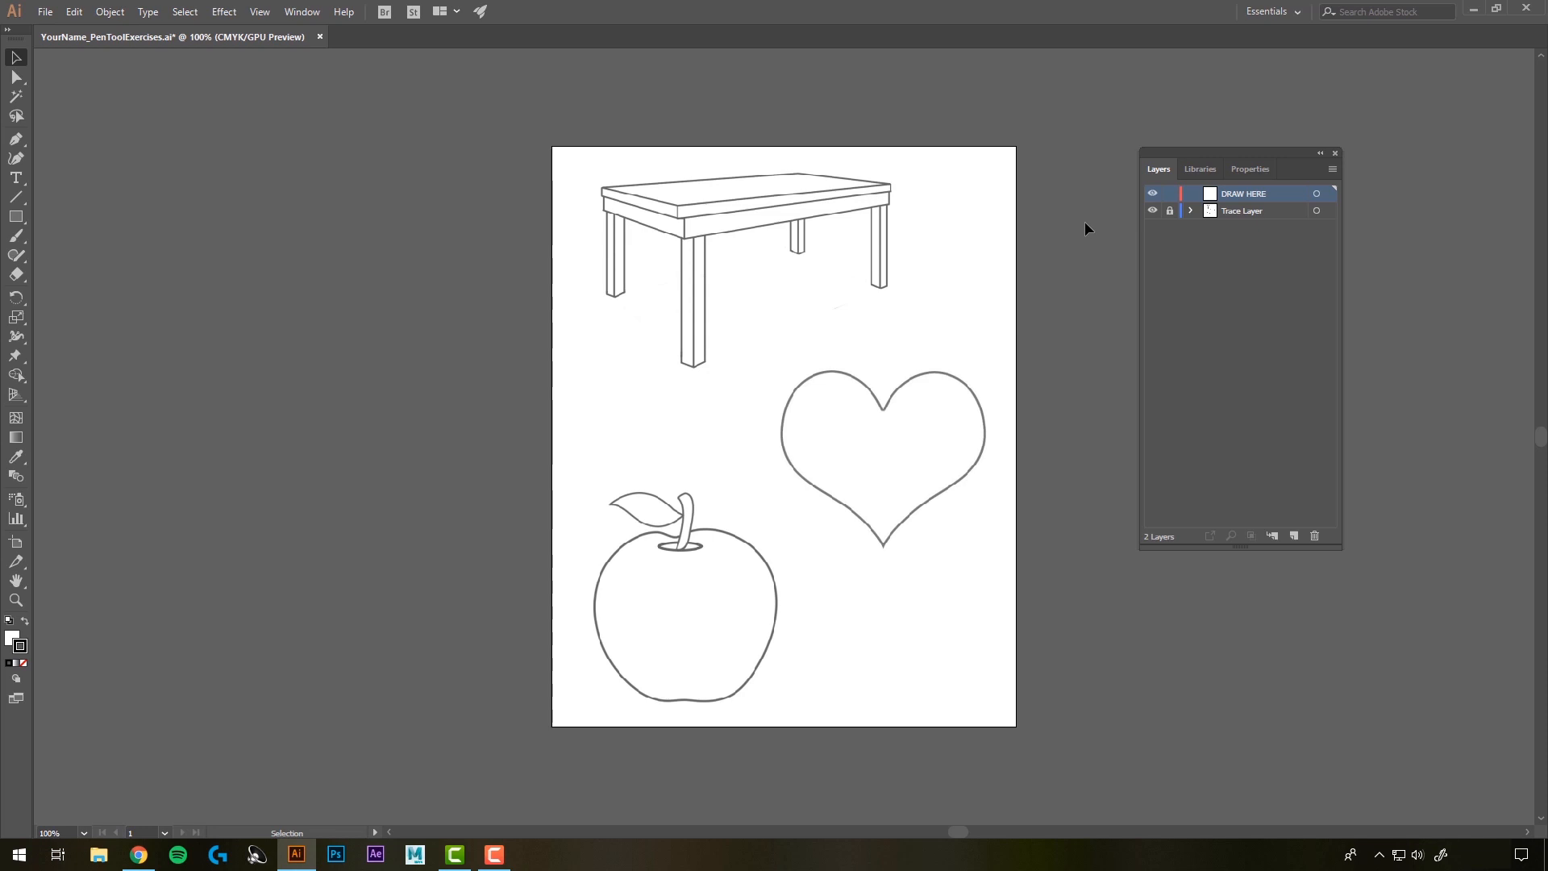
Hide and reshow the Trace Layer, and unlock and relock it
click(1244, 204)
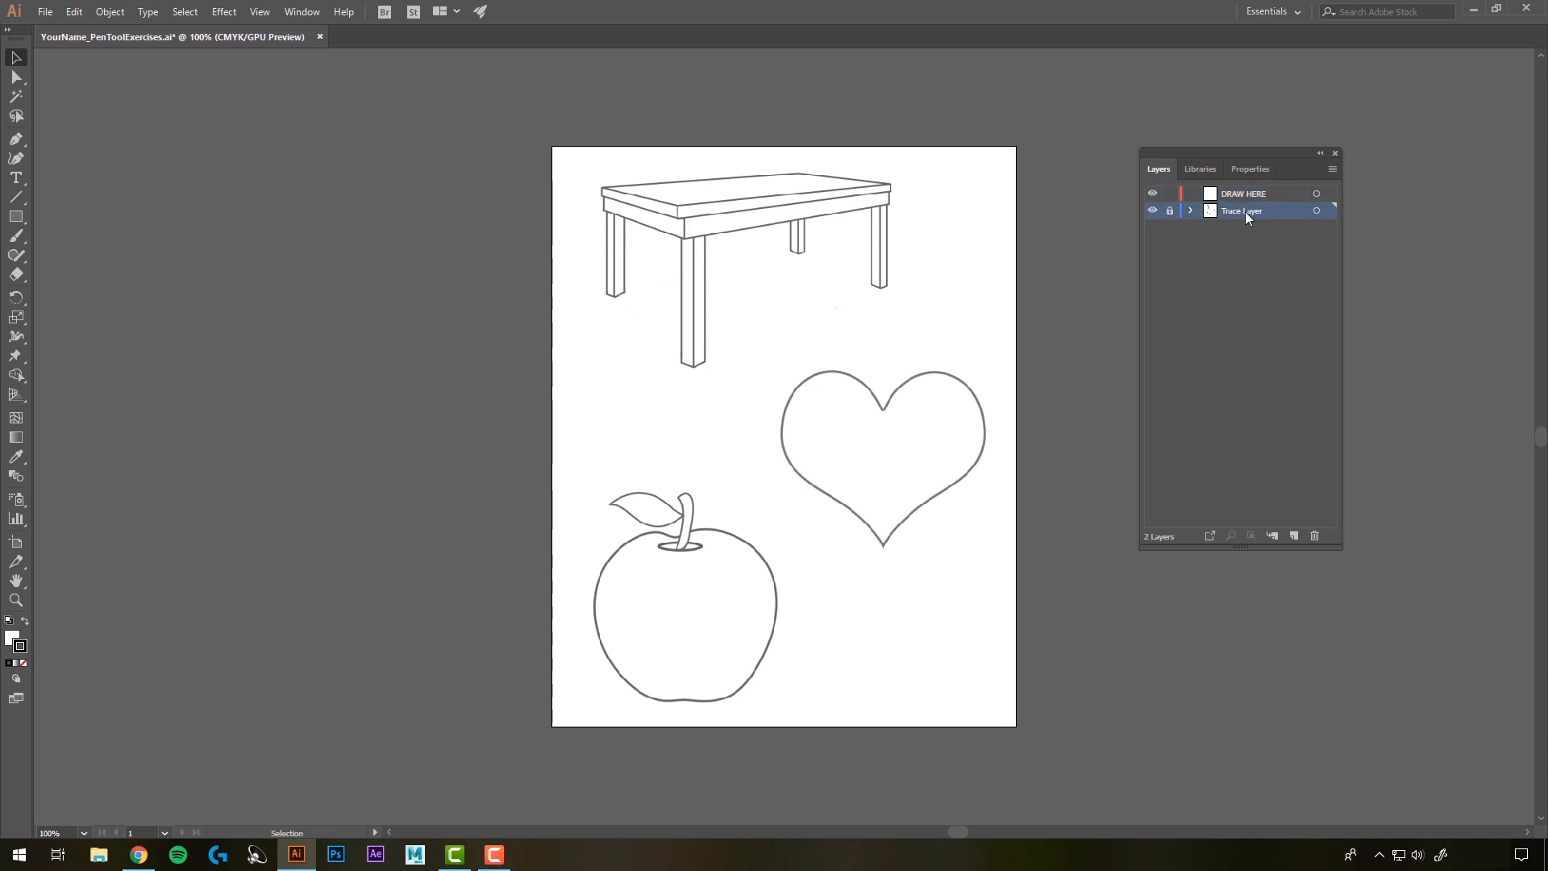
click(1153, 210)
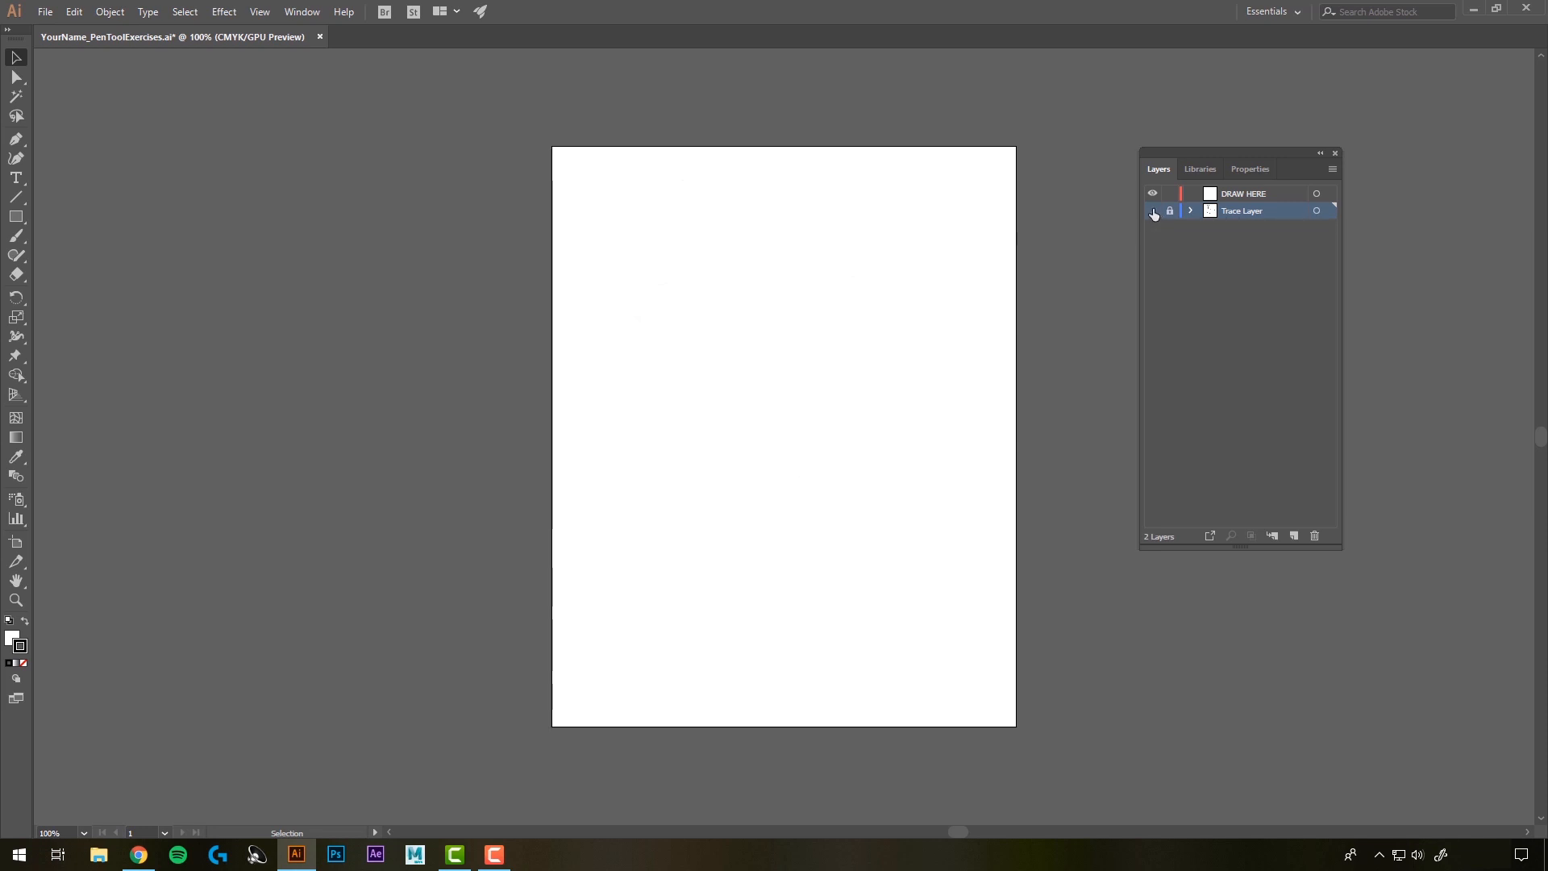
click(1153, 211)
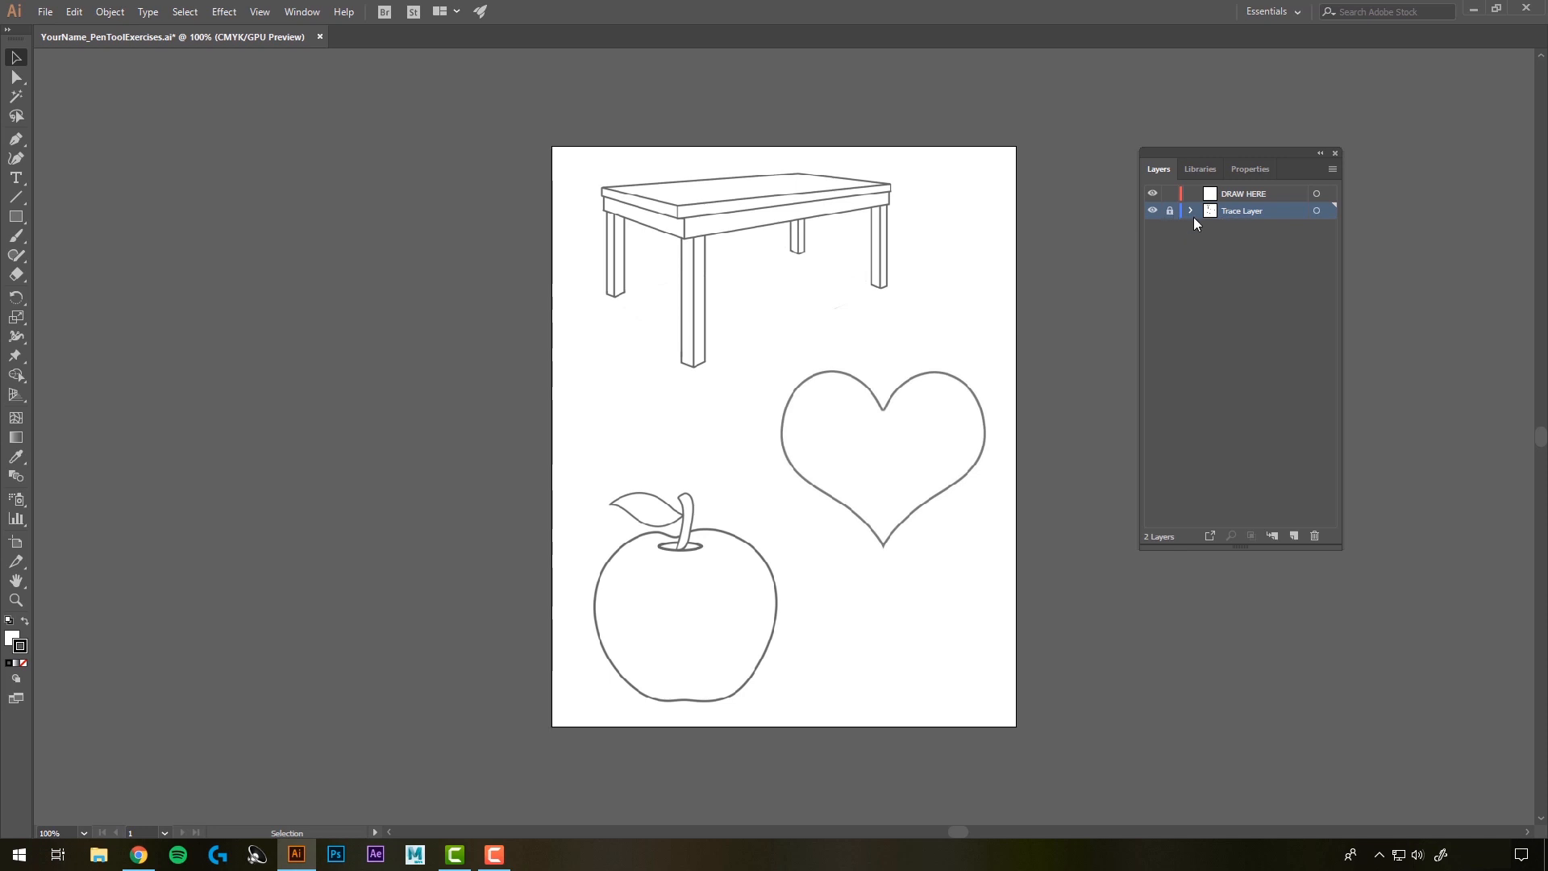
click(1170, 211)
mouse_move(819, 214)
mouse_down()
mouse_move(850, 221)
mouse_move(777, 221)
mouse_move(782, 193)
mouse_up()
click(1170, 212)
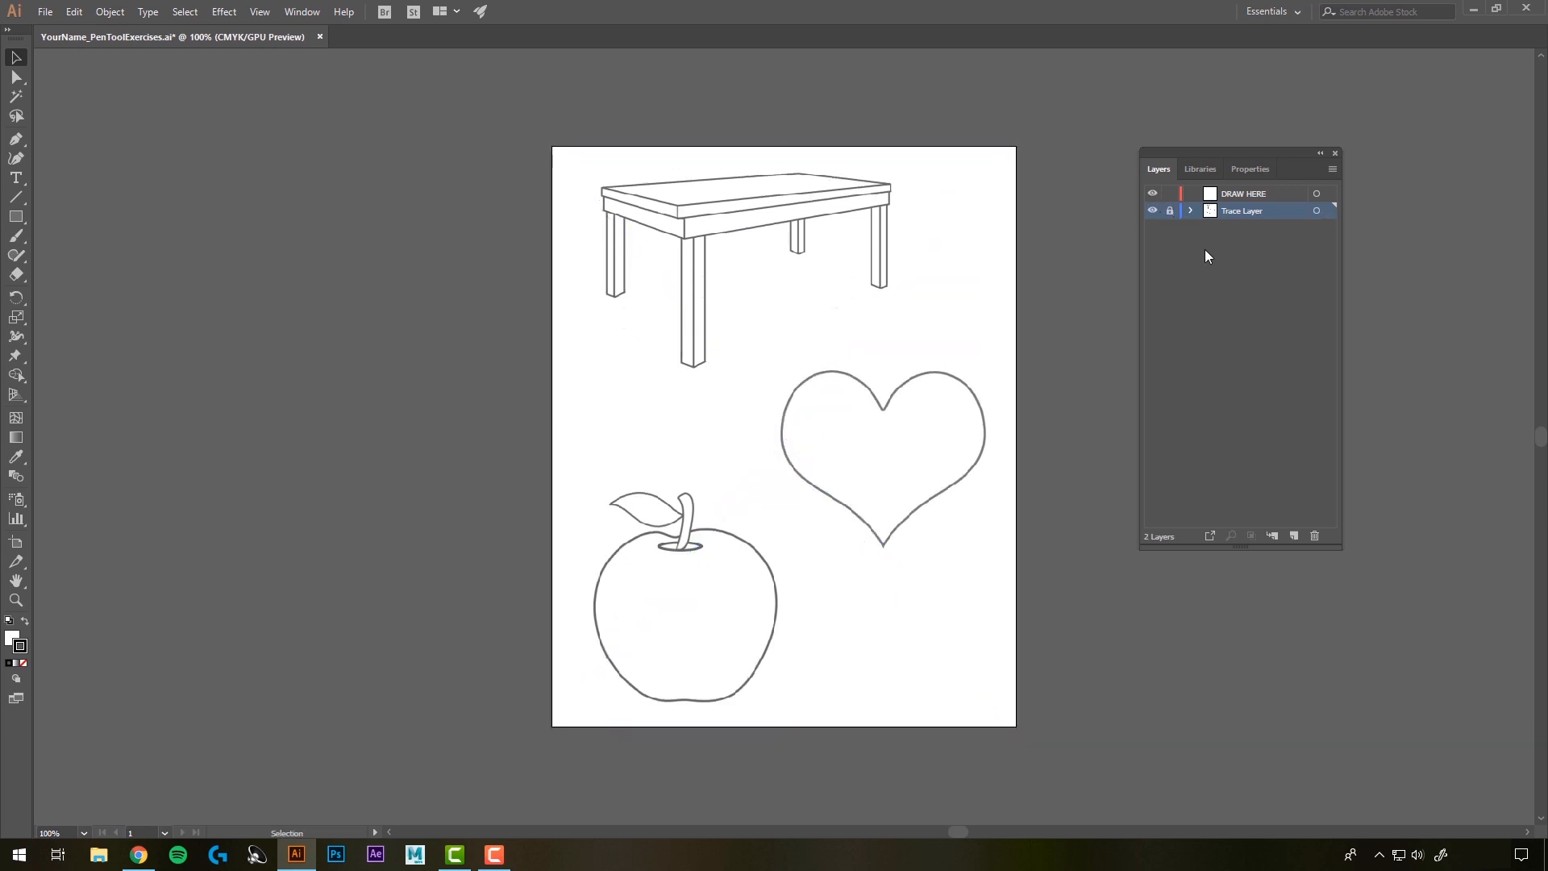
Make the DRAW HERE layer active and choose the Pen tool for tracing
click(1239, 194)
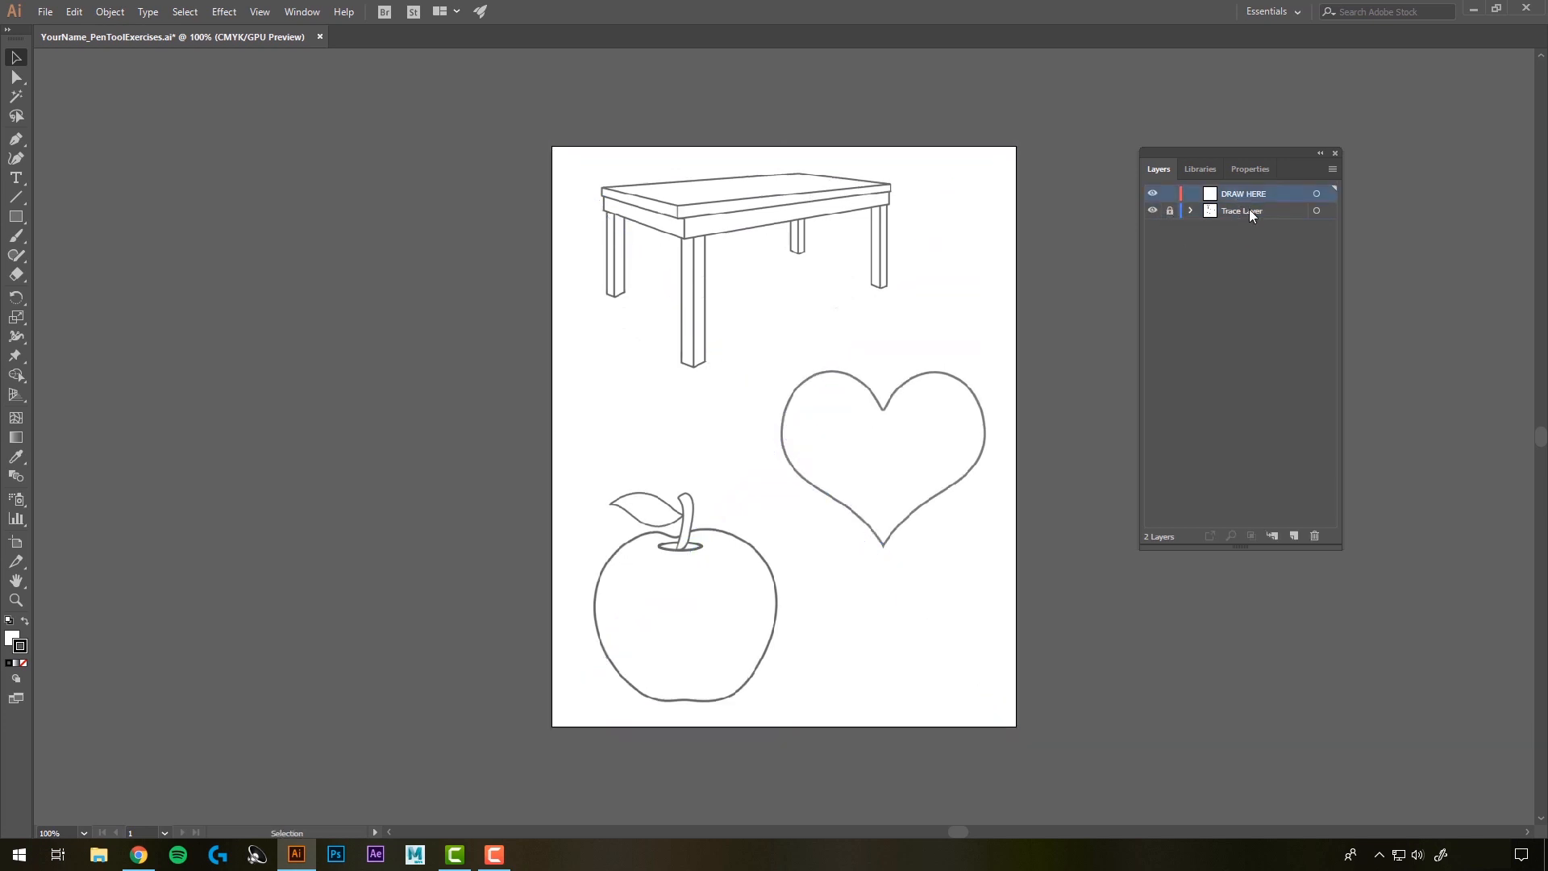
click(17, 140)
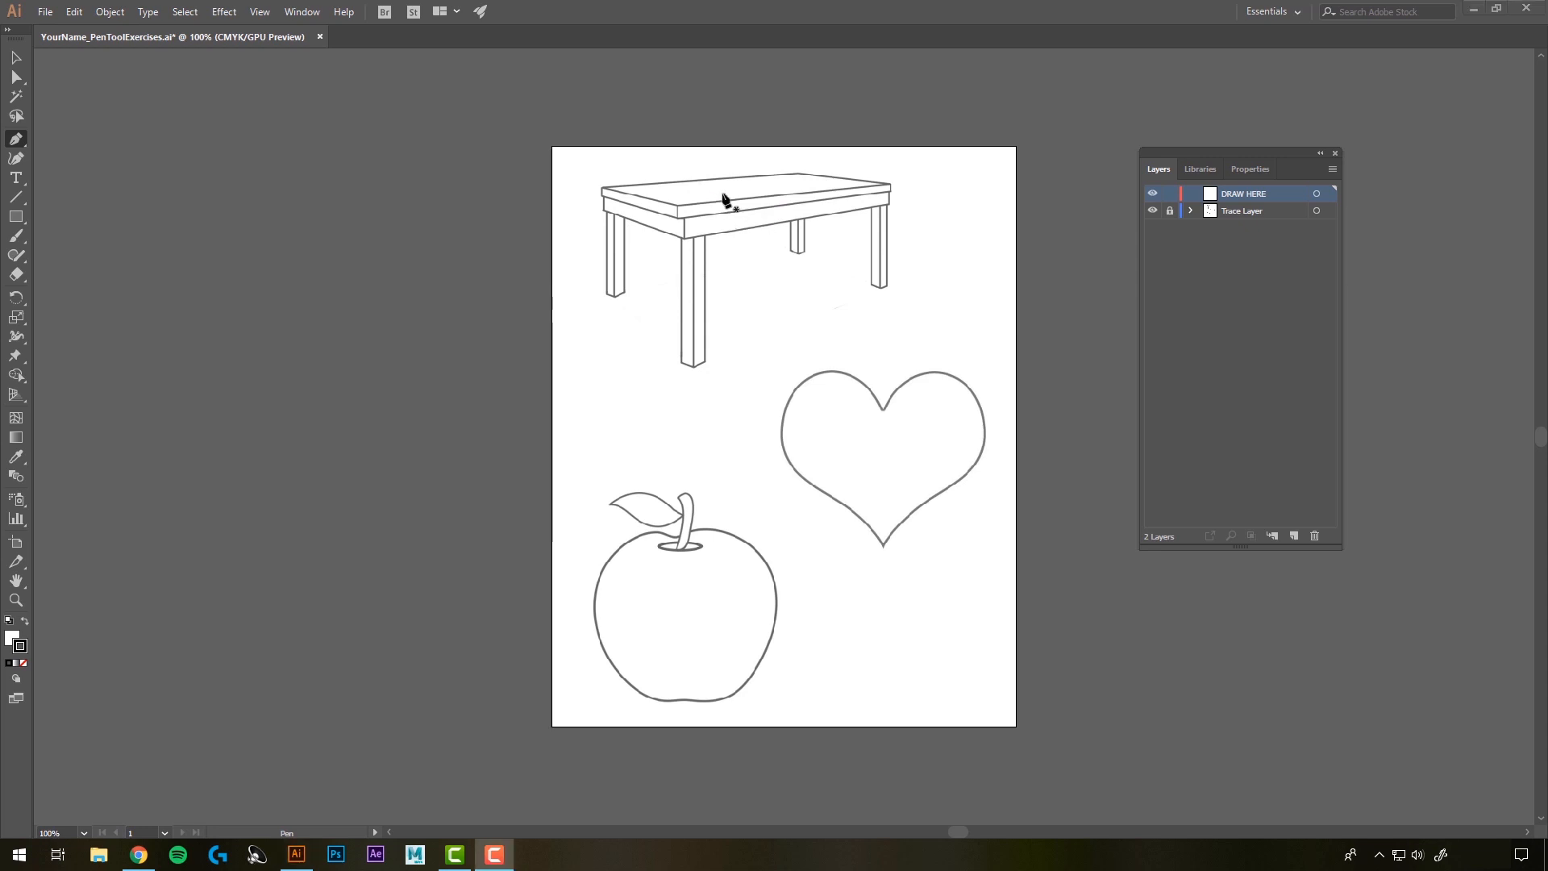
Zoom in on the table drawing to 200%
click(16, 603)
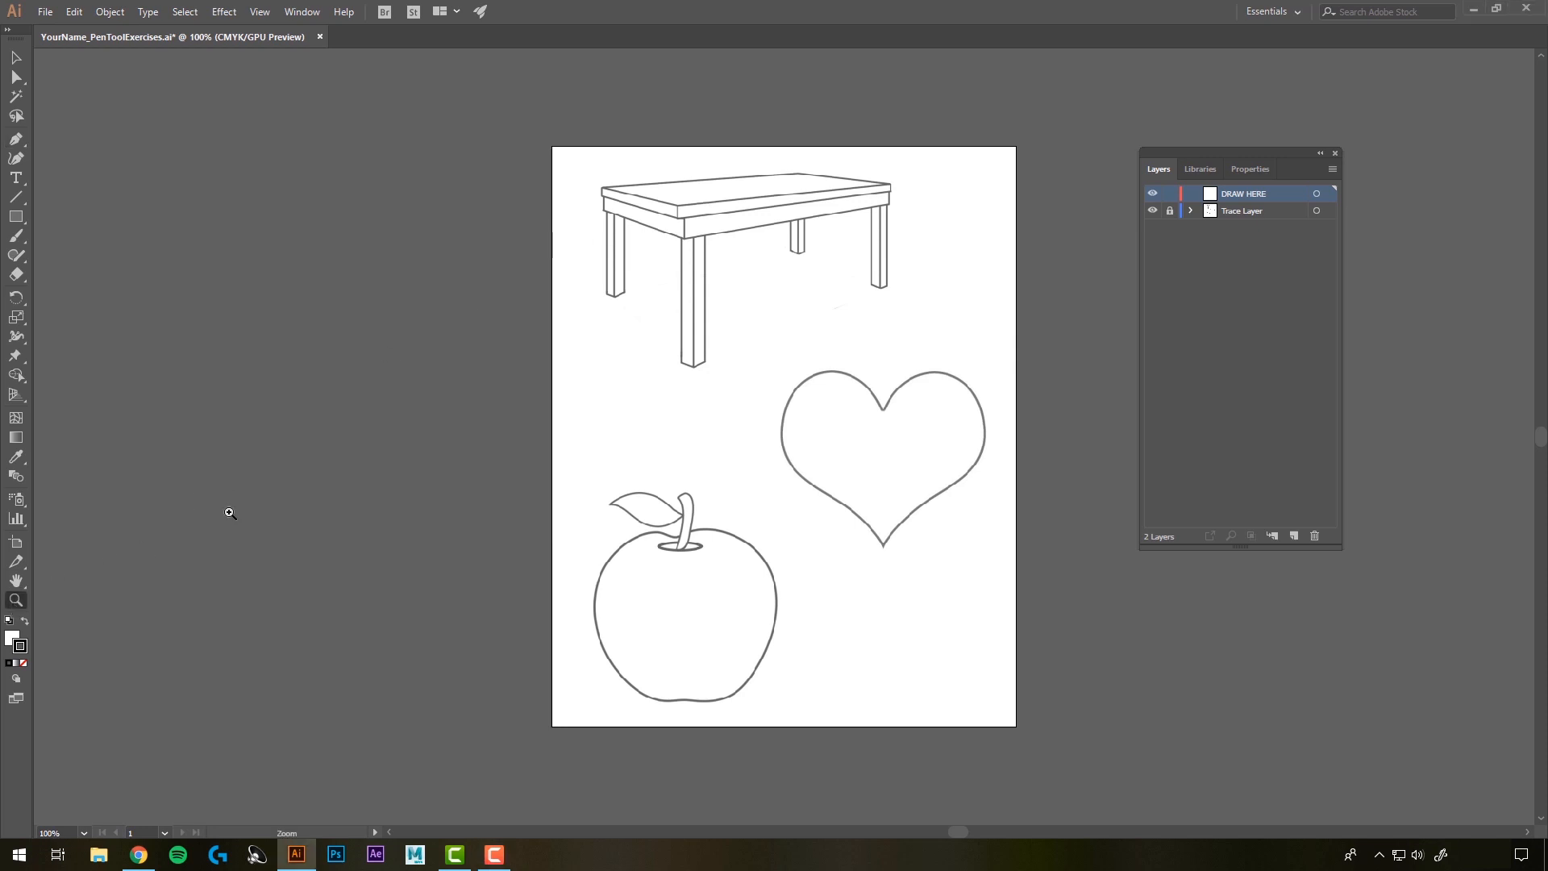
click(727, 237)
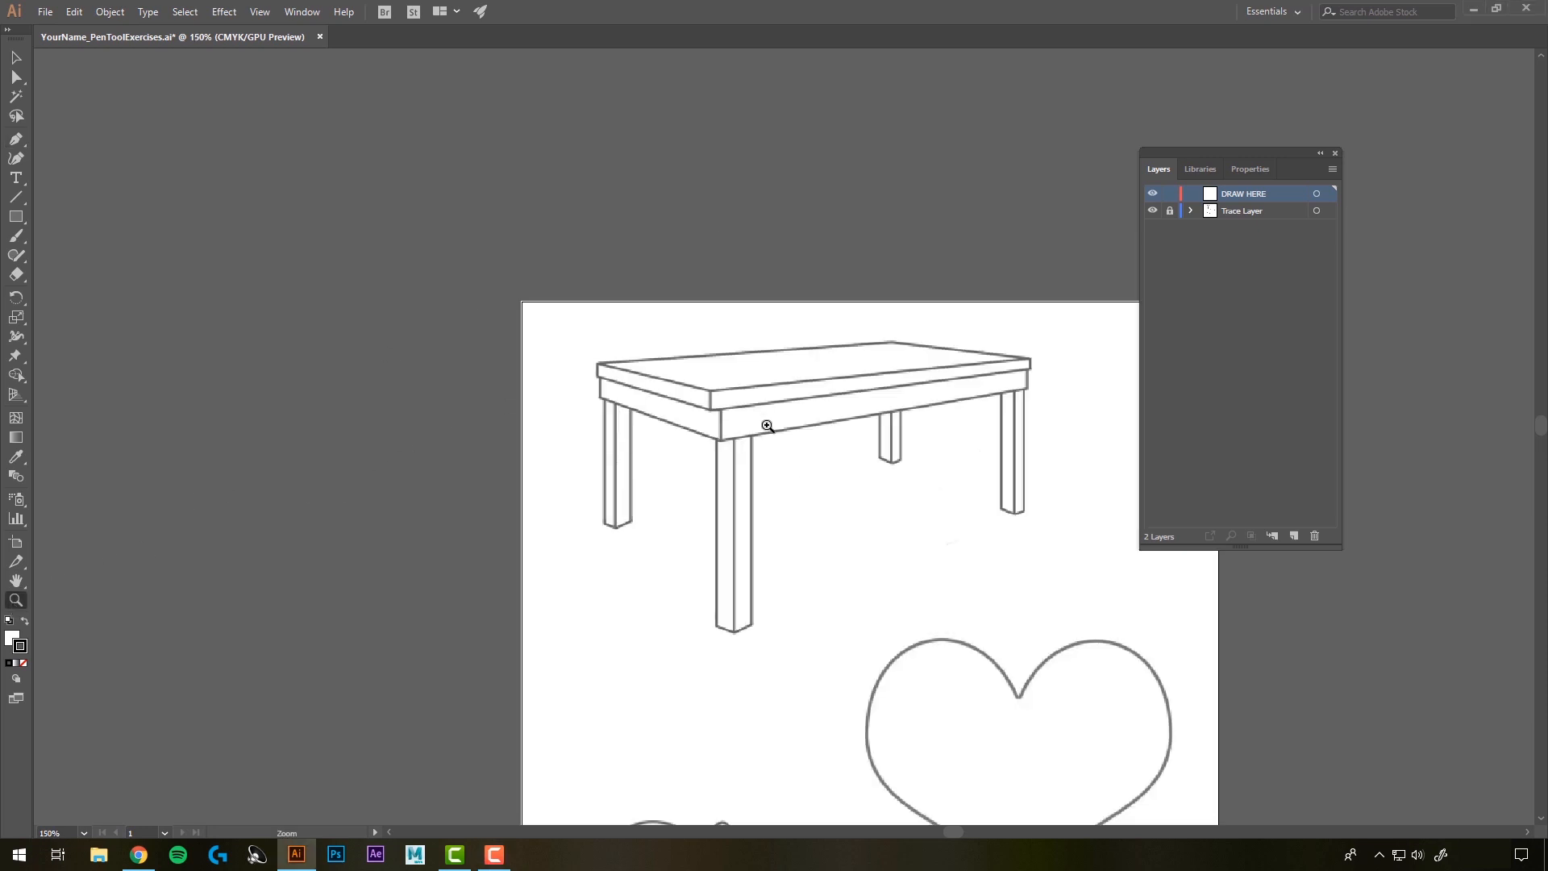
click(811, 545)
key(v)
scroll(808, 366, up, 2)
scroll(808, 364, down, 4)
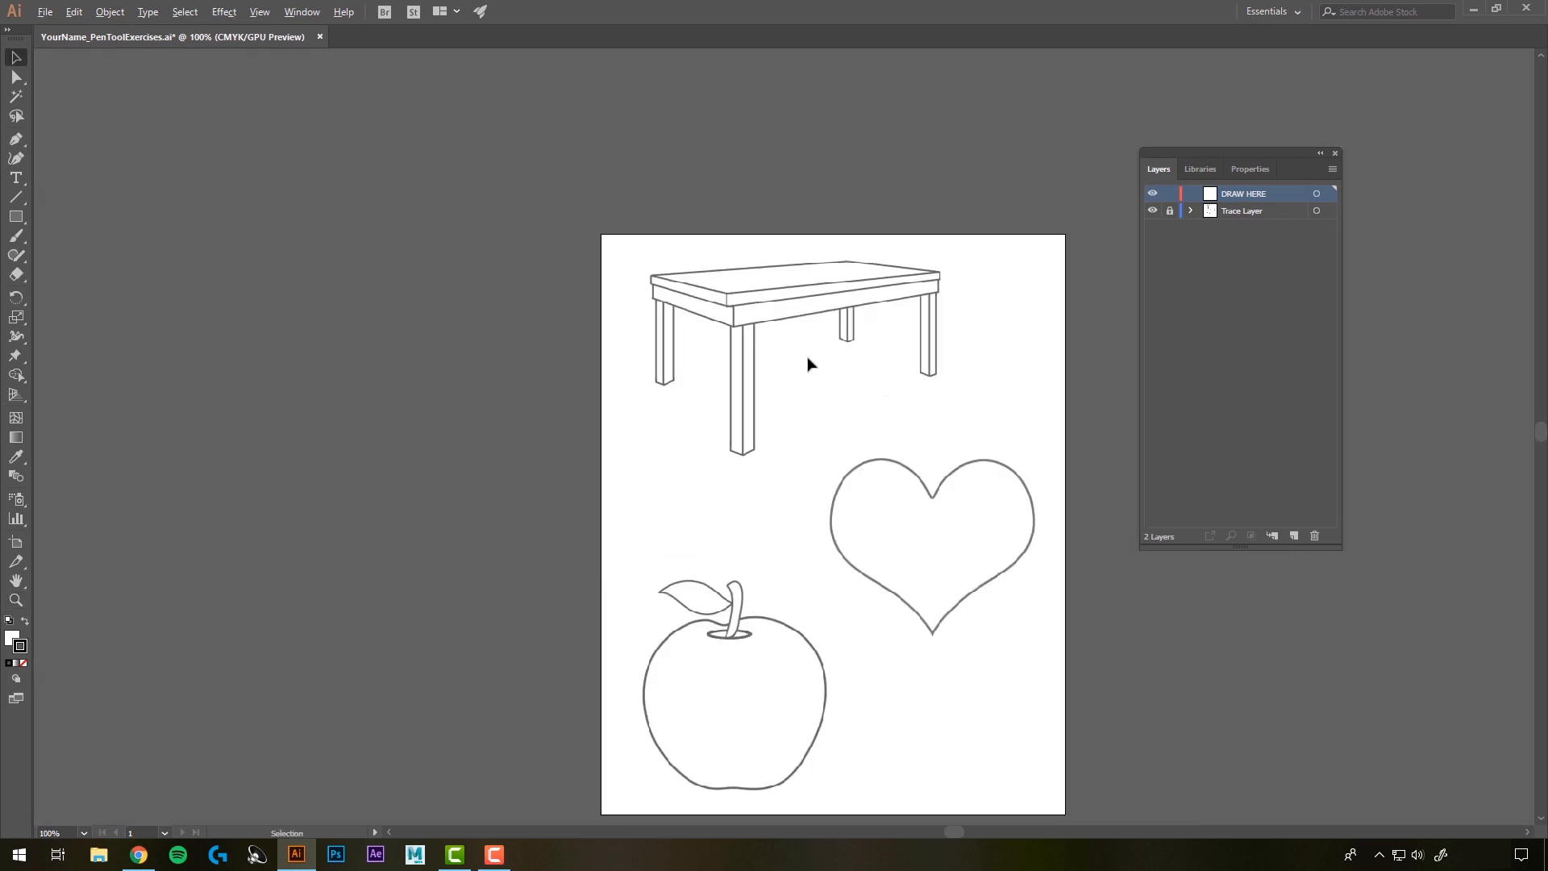
scroll(835, 321, up, 2)
scroll(835, 323, down, 3)
scroll(837, 325, up, 2)
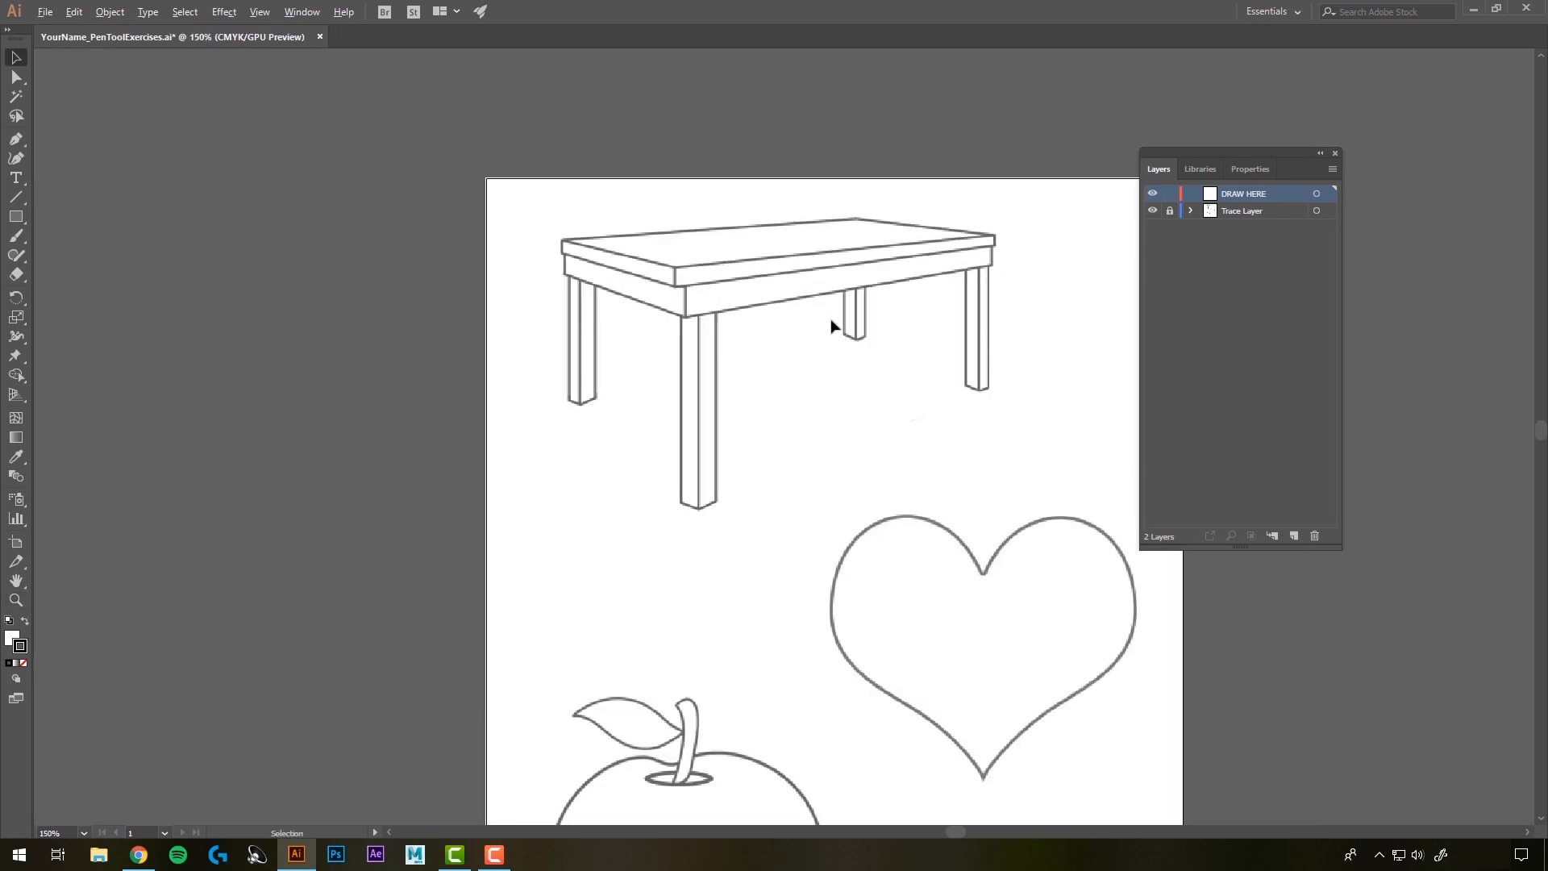
scroll(833, 328, up, 3)
scroll(833, 330, down, 3)
scroll(833, 330, up, 2)
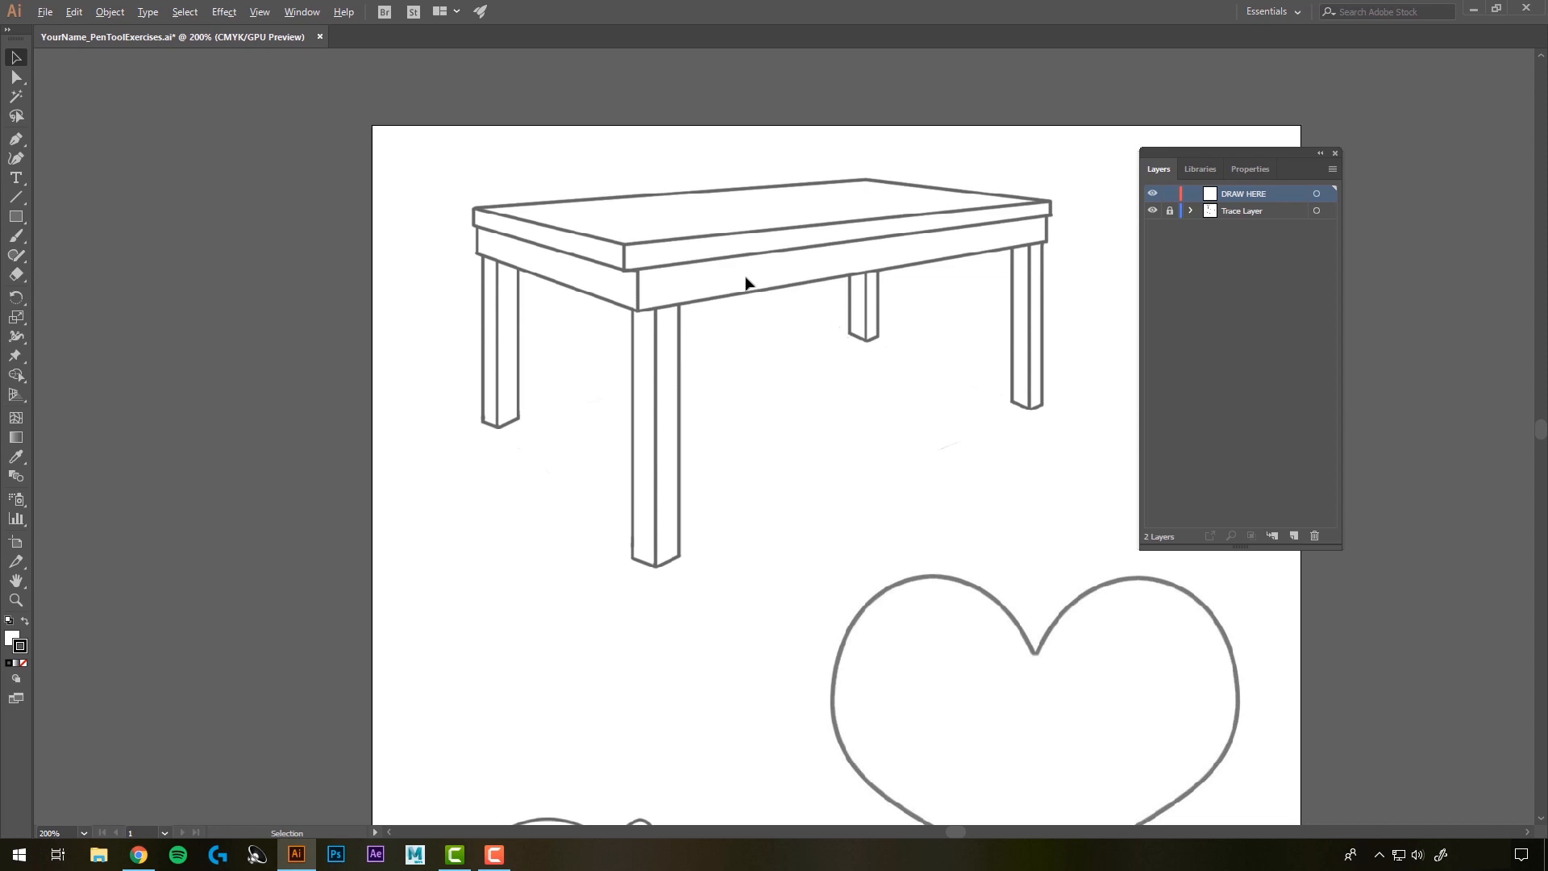
Trace the table's top surface with the Pen tool as a closed path through its four corners
click(16, 141)
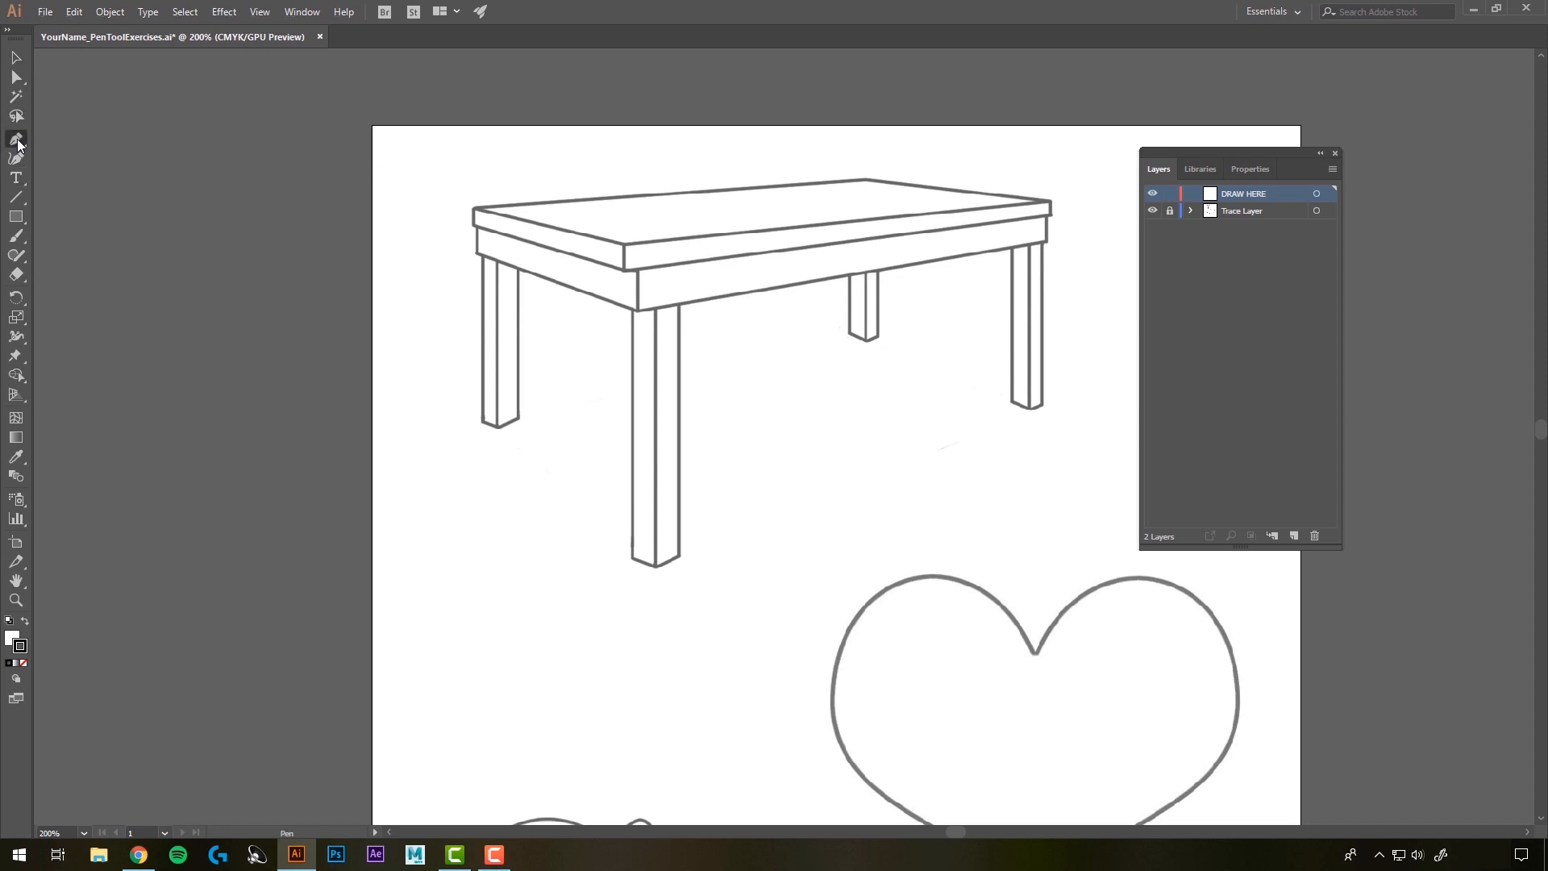
click(475, 209)
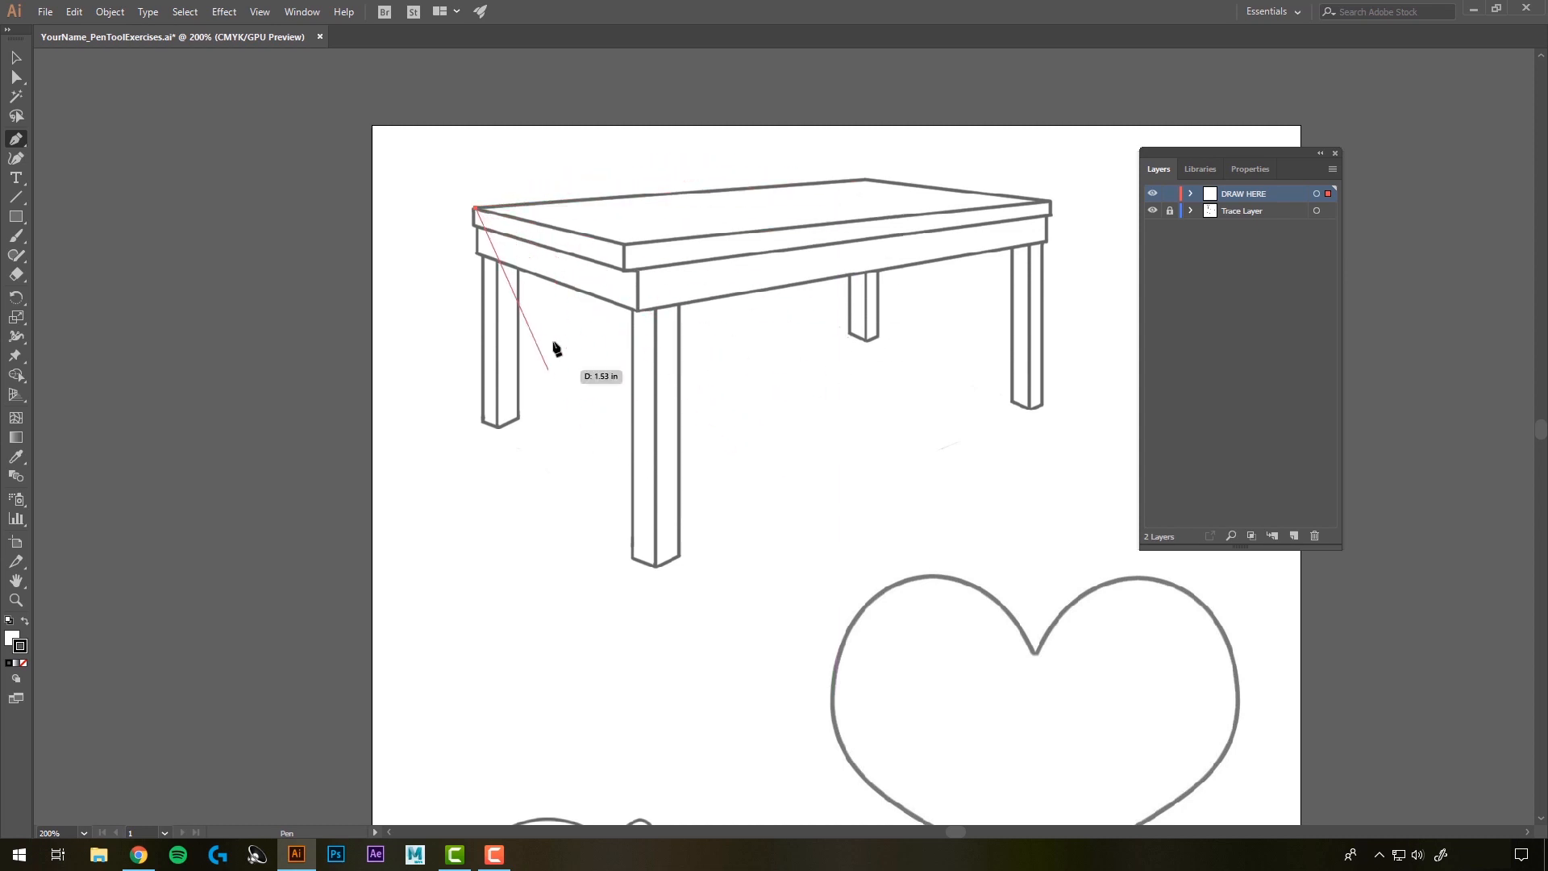
click(867, 180)
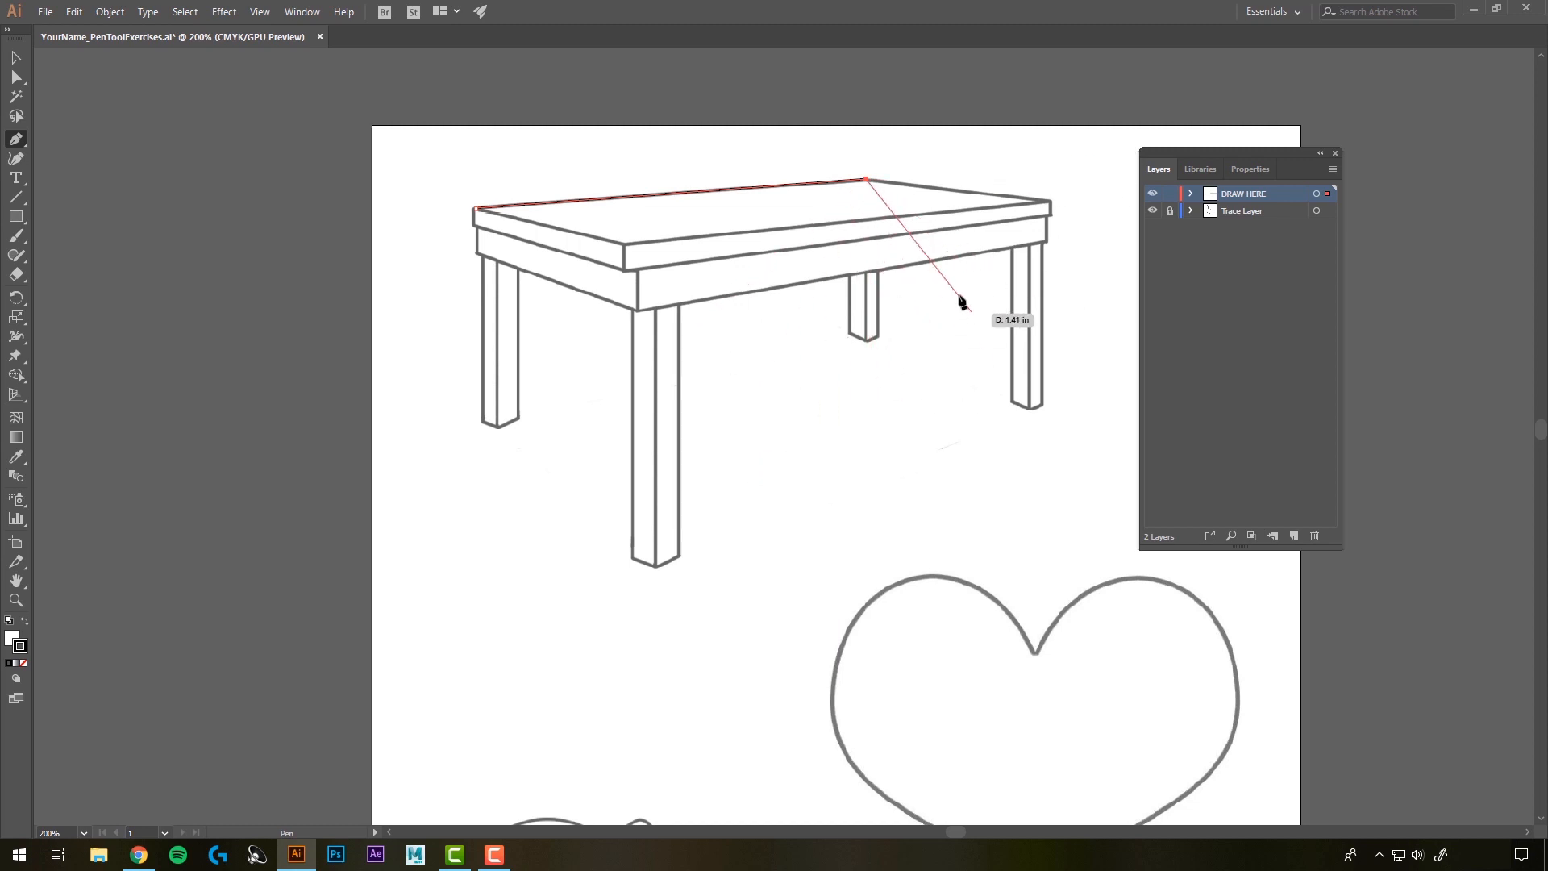
click(1048, 202)
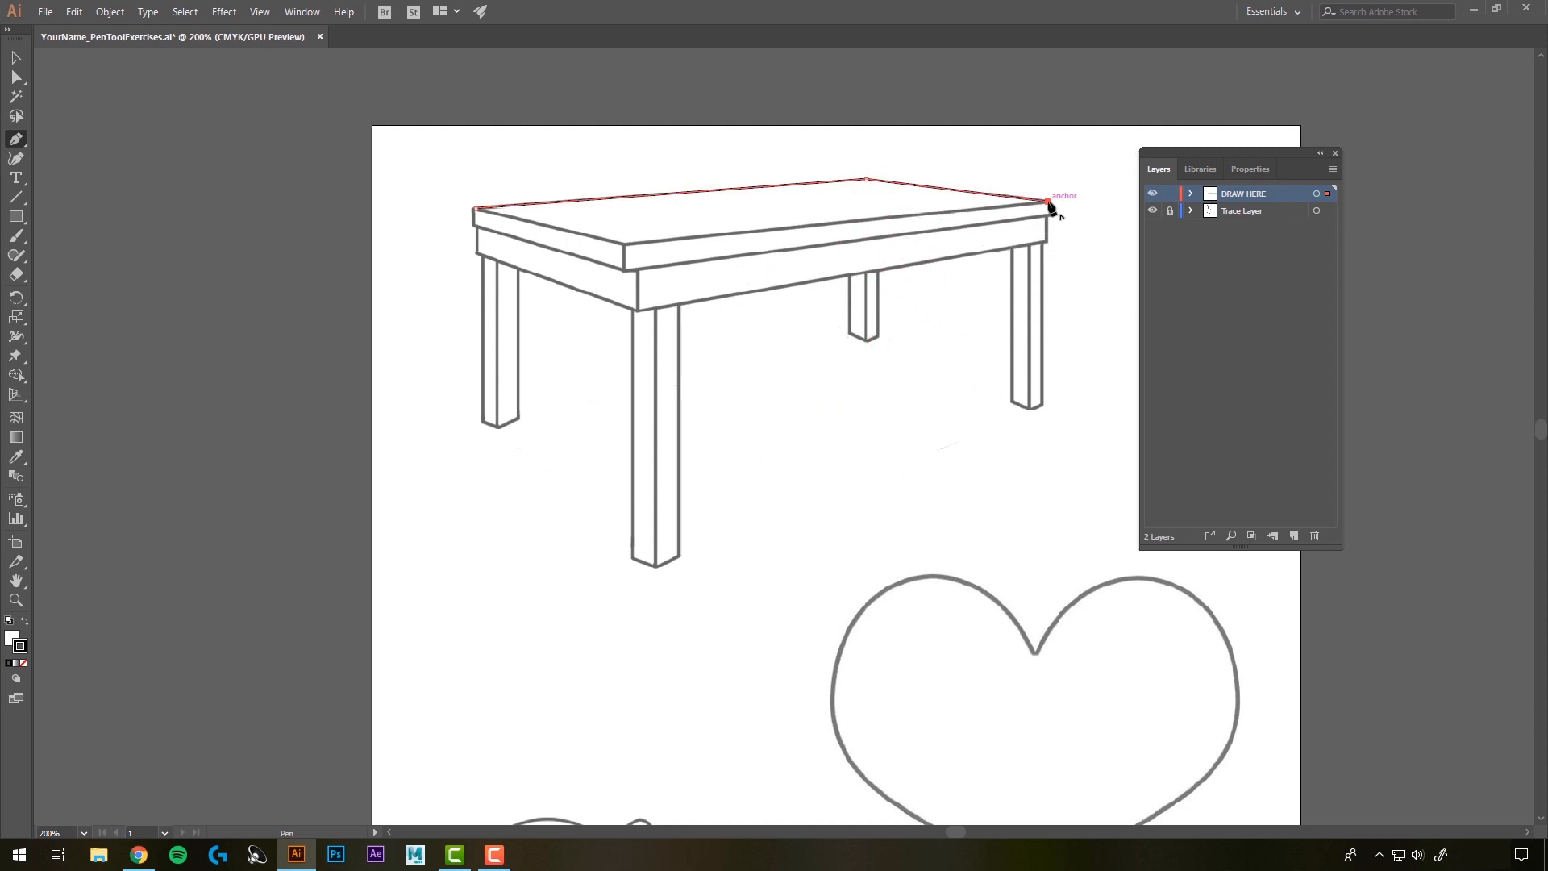
click(625, 245)
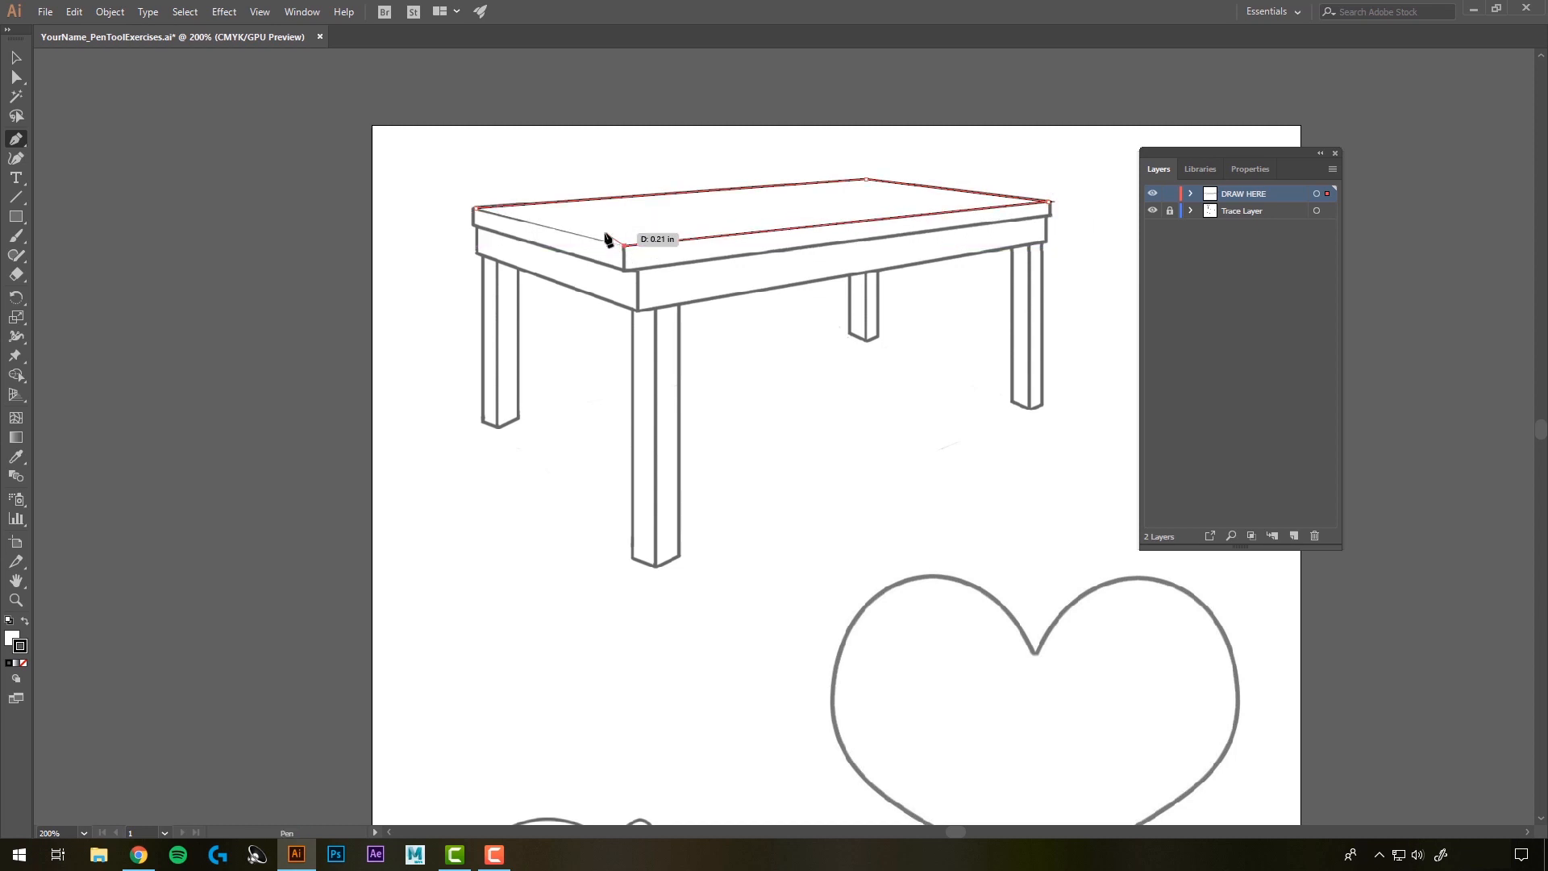
click(475, 209)
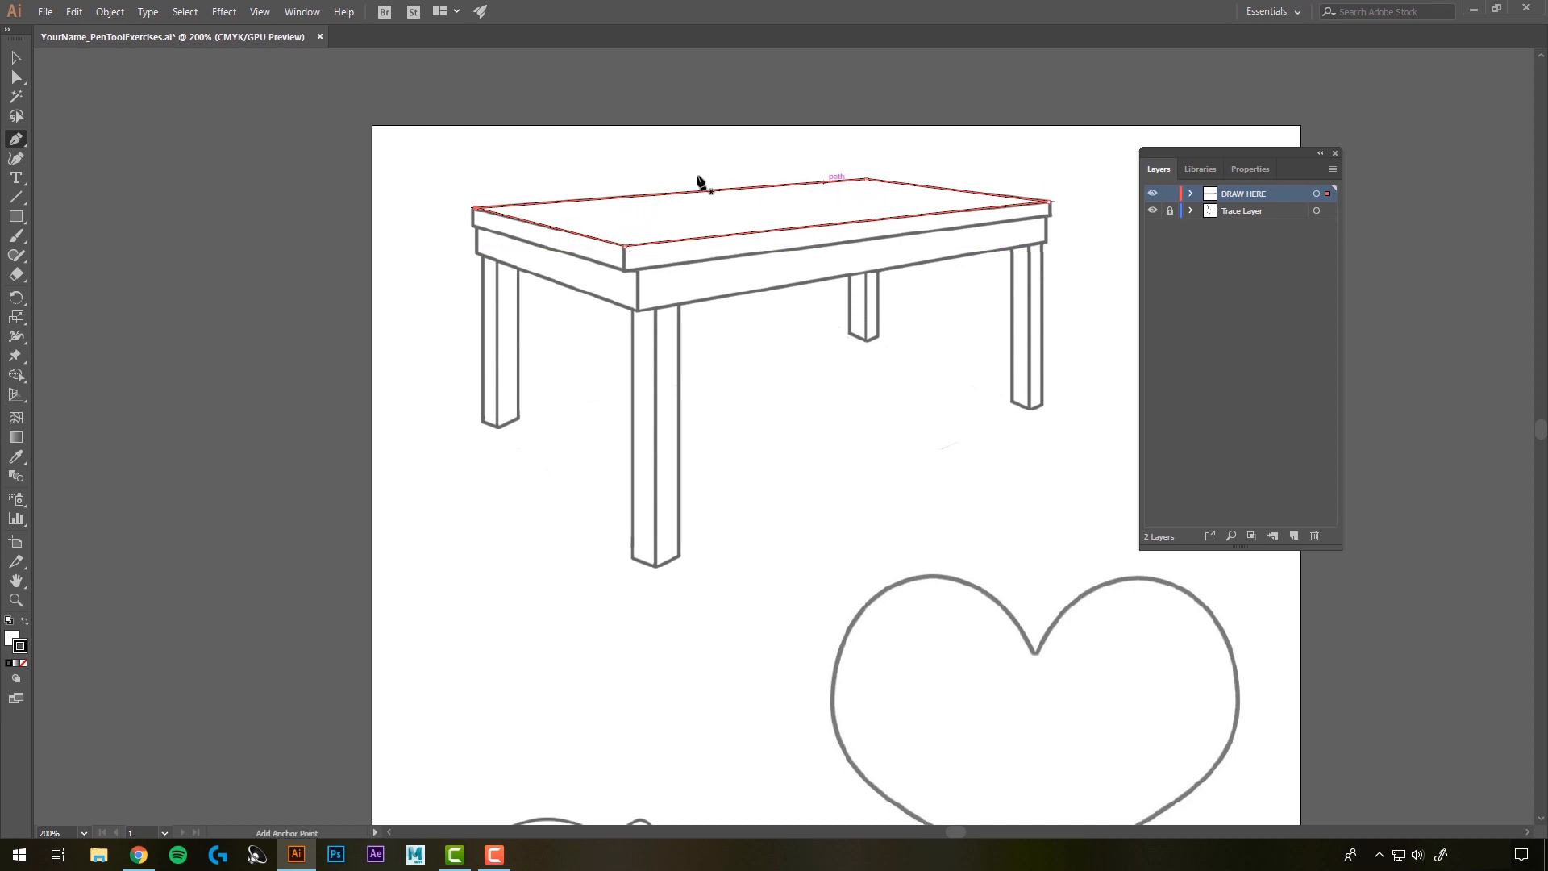
Remove the fill from the traced tabletop path
click(18, 56)
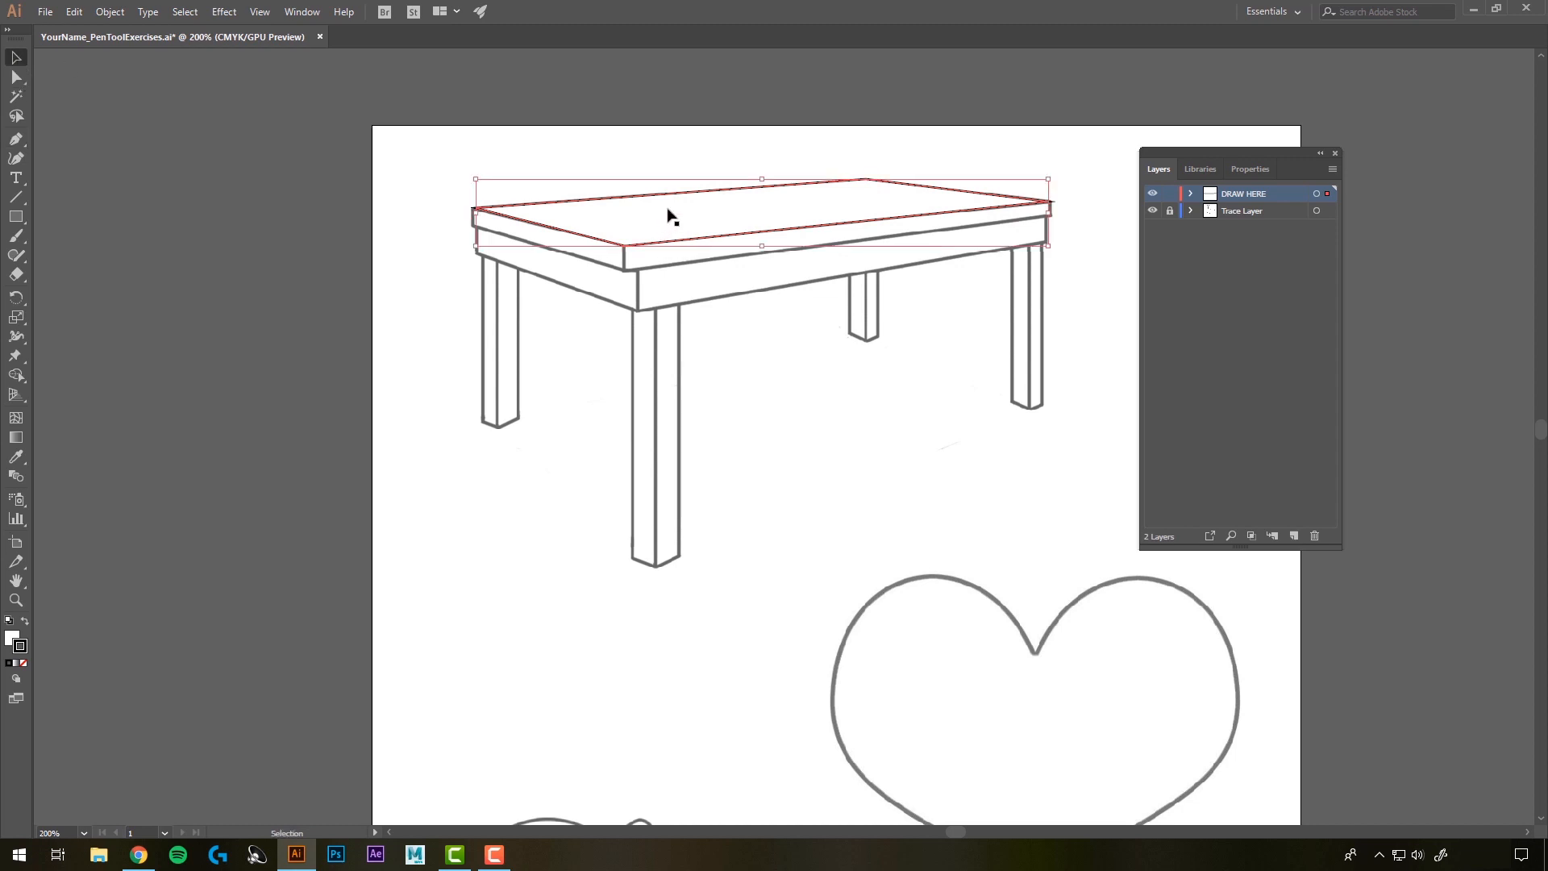
click(11, 638)
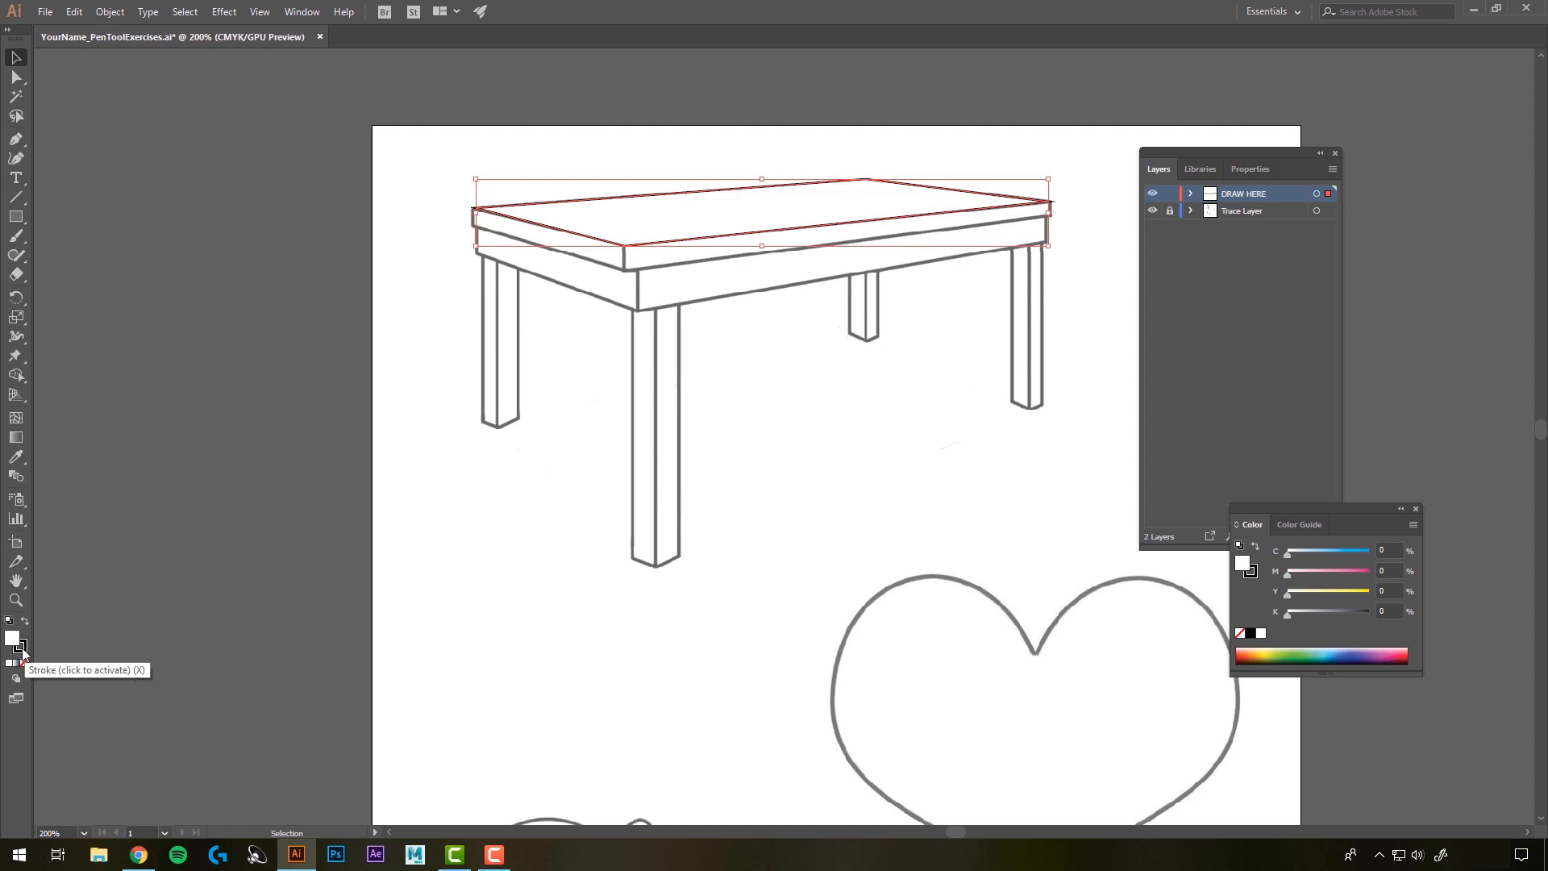
click(23, 663)
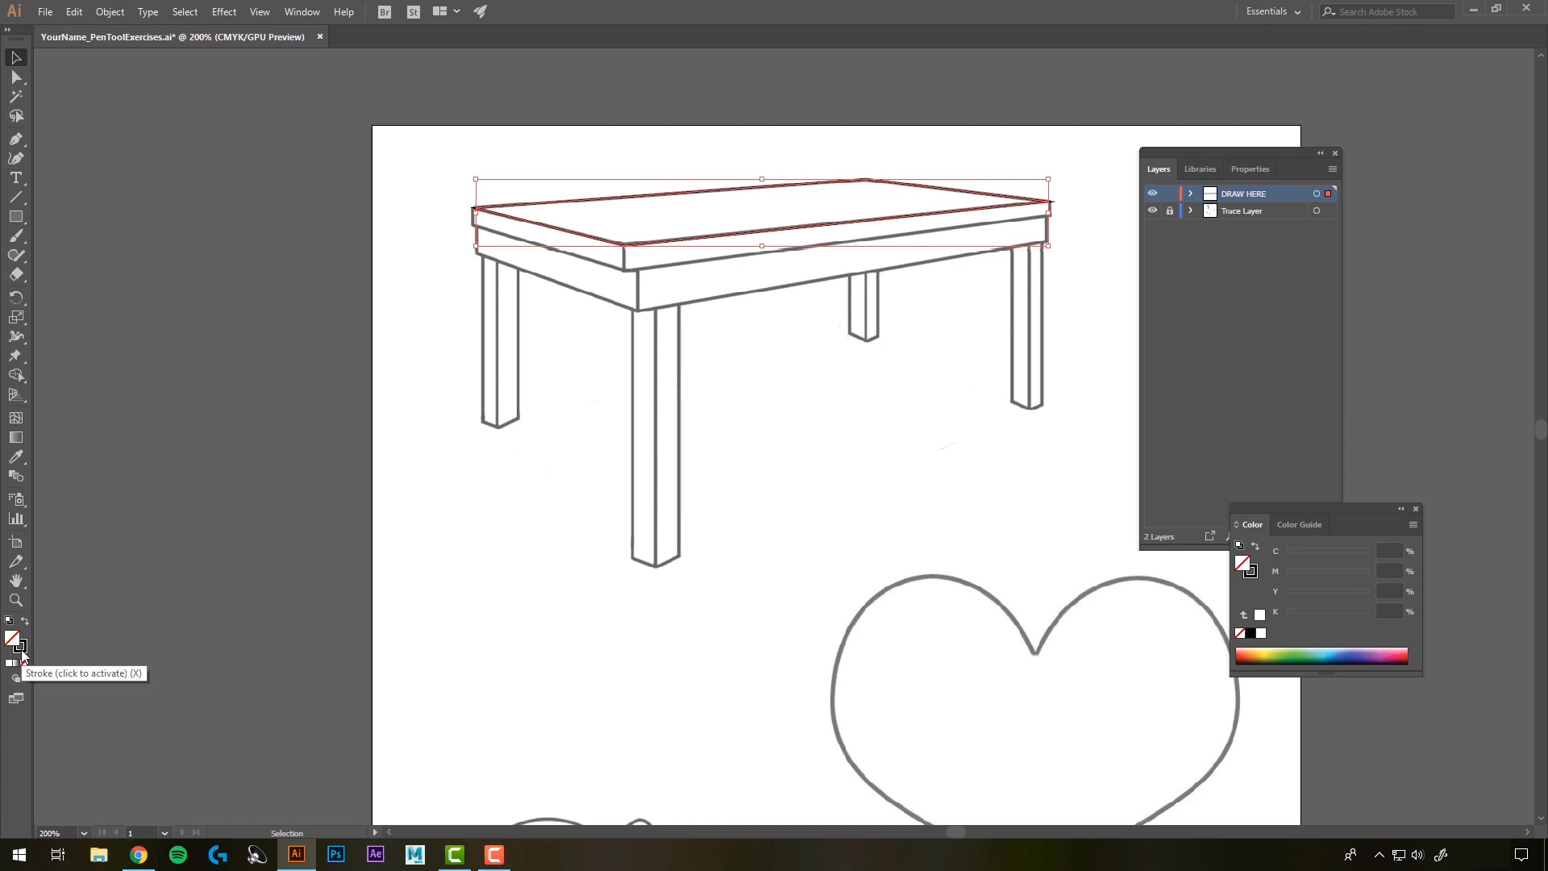
Set the tabletop path's stroke to a bright red of about C 0, M 100, Y 68, K 0, and deselect the path
double_click(20, 646)
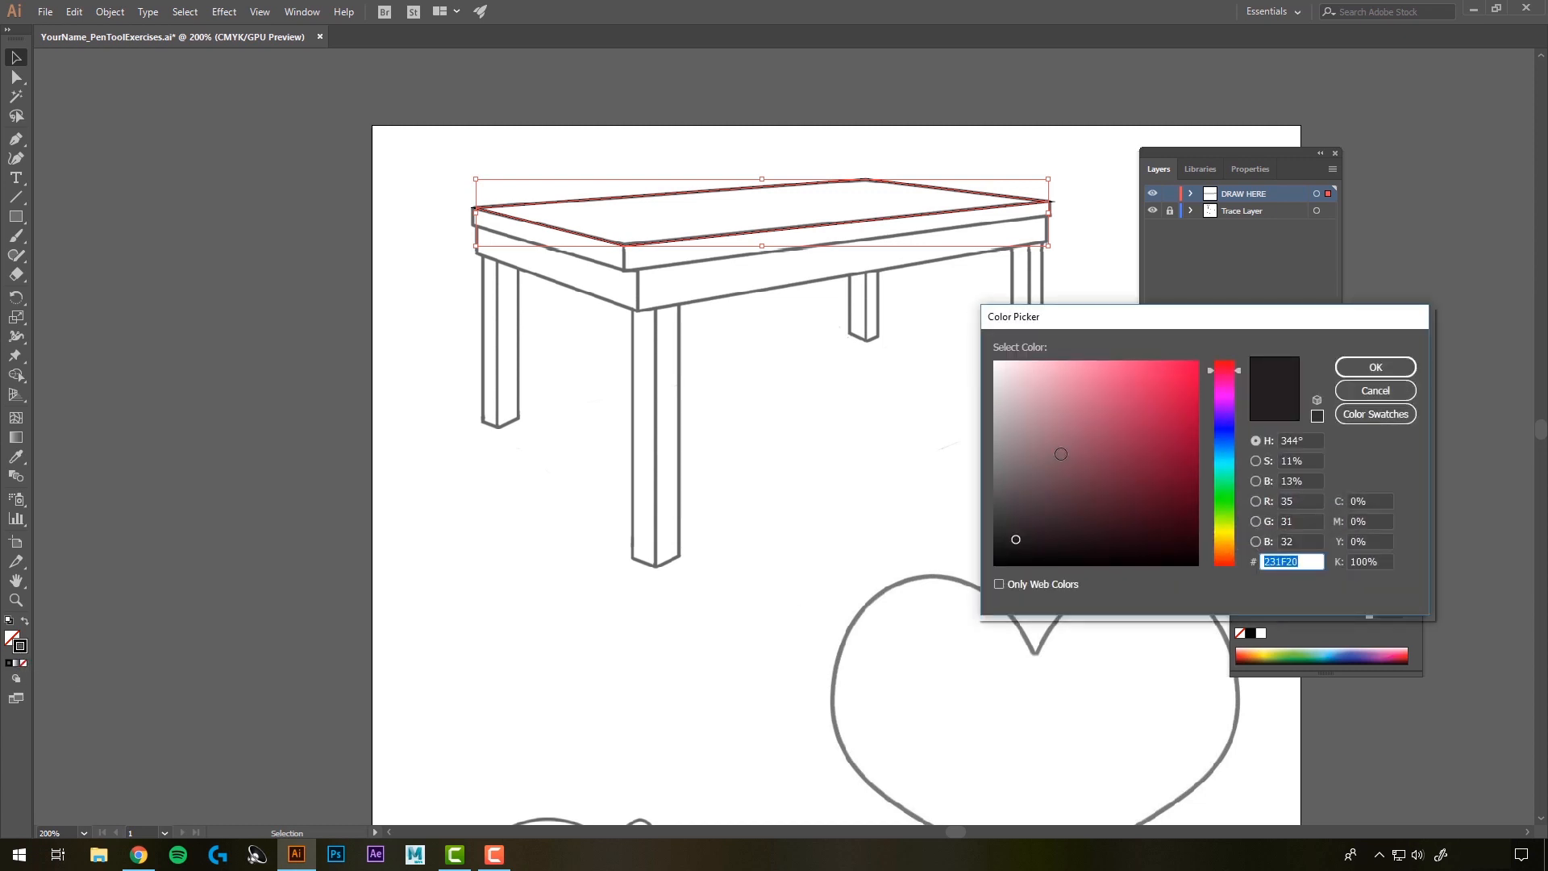
click(1186, 385)
click(1375, 367)
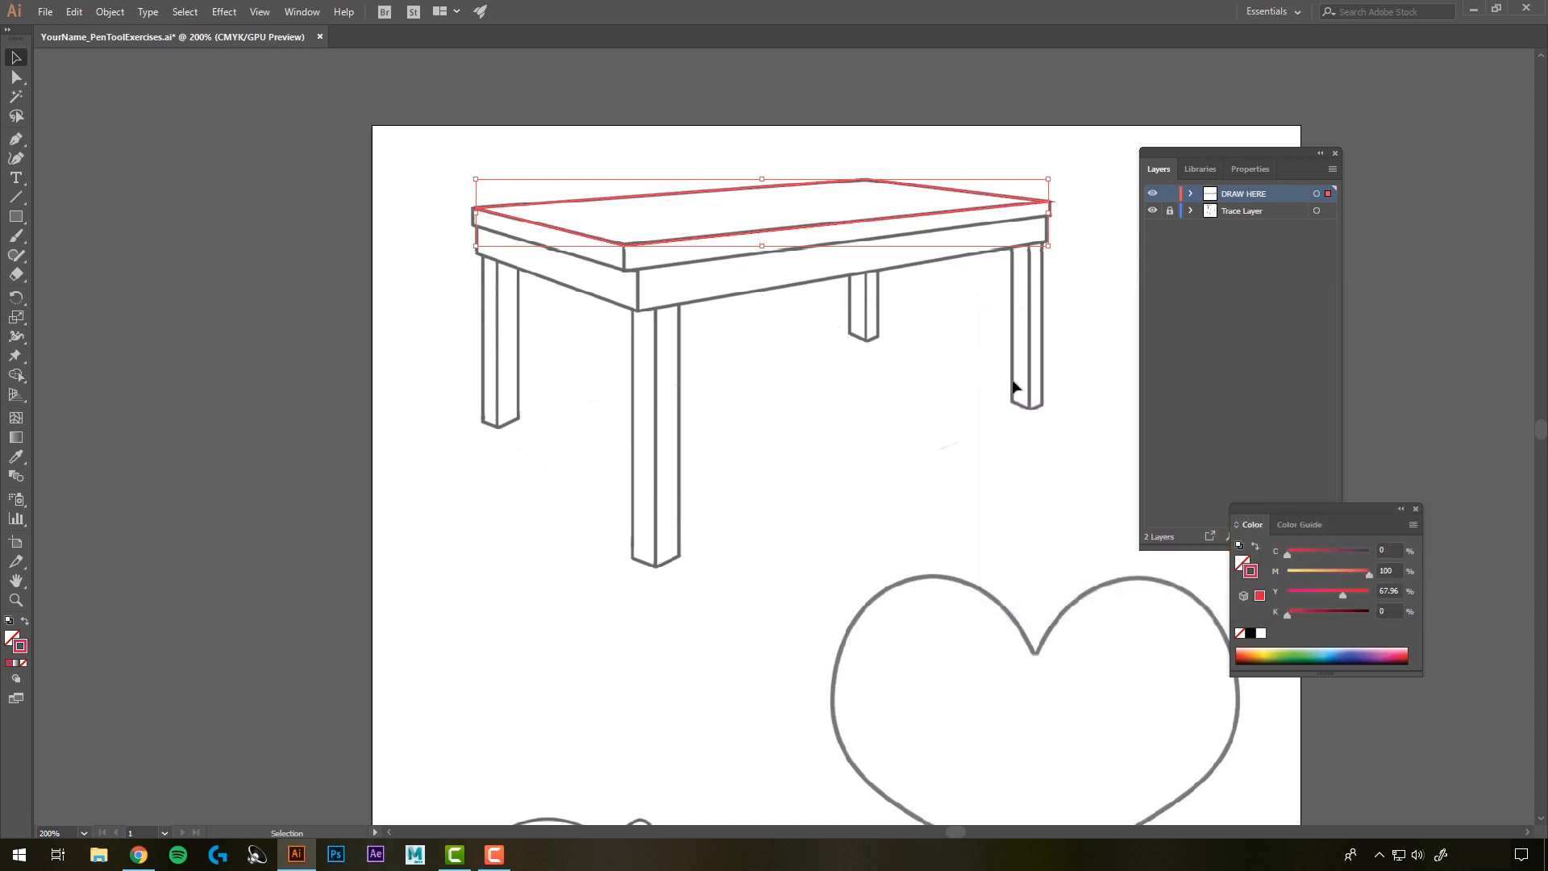
click(259, 218)
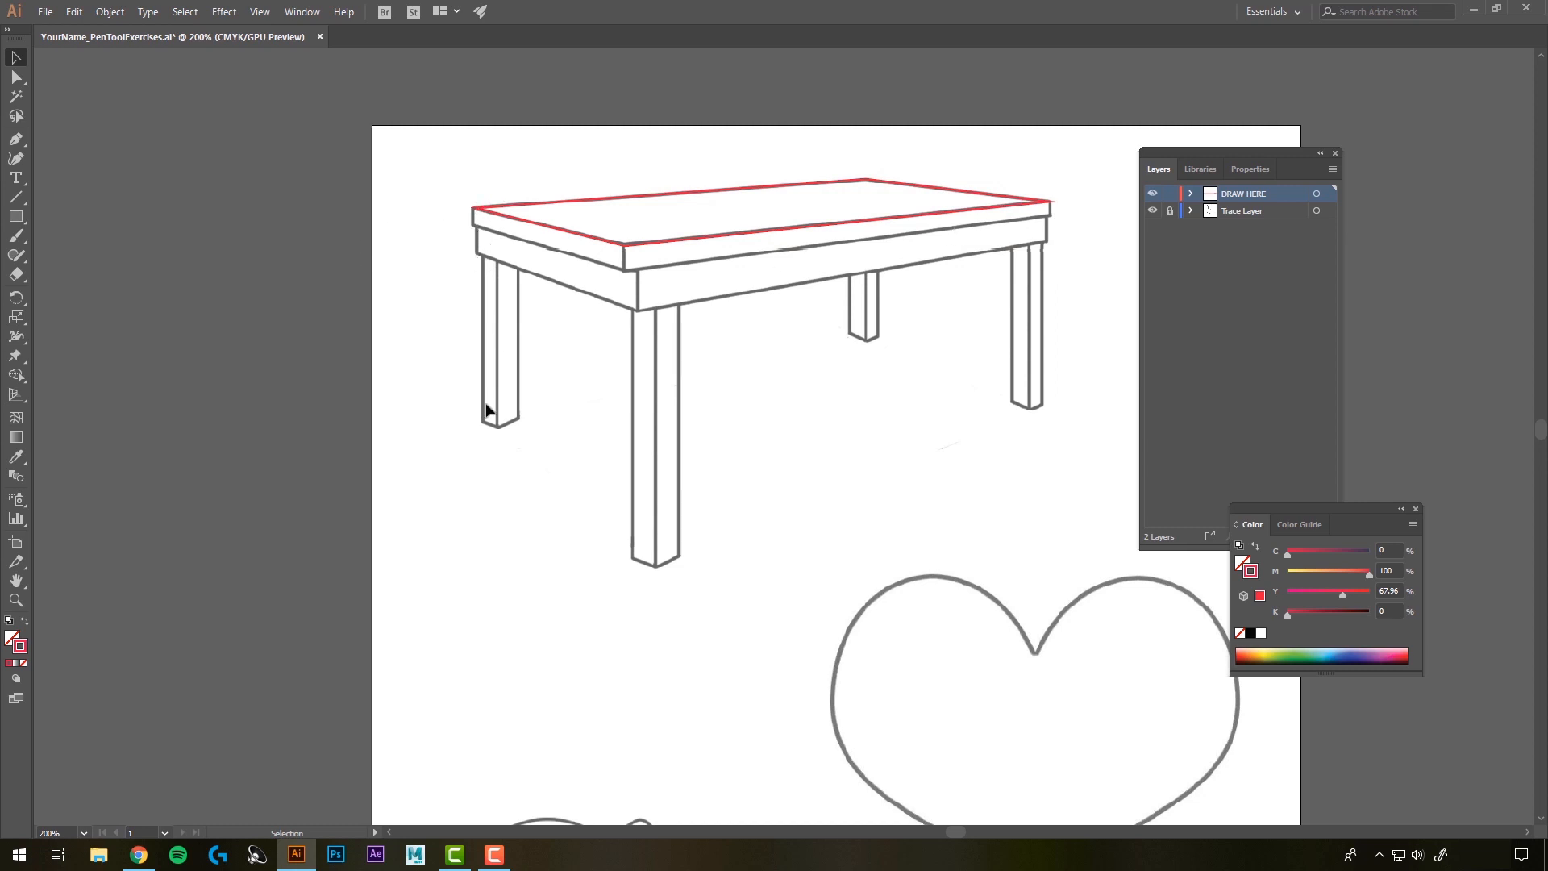
Try tracing one continuous outline with the Pen tool from the table's left edge around the left leg and down the front leg
click(15, 138)
click(475, 228)
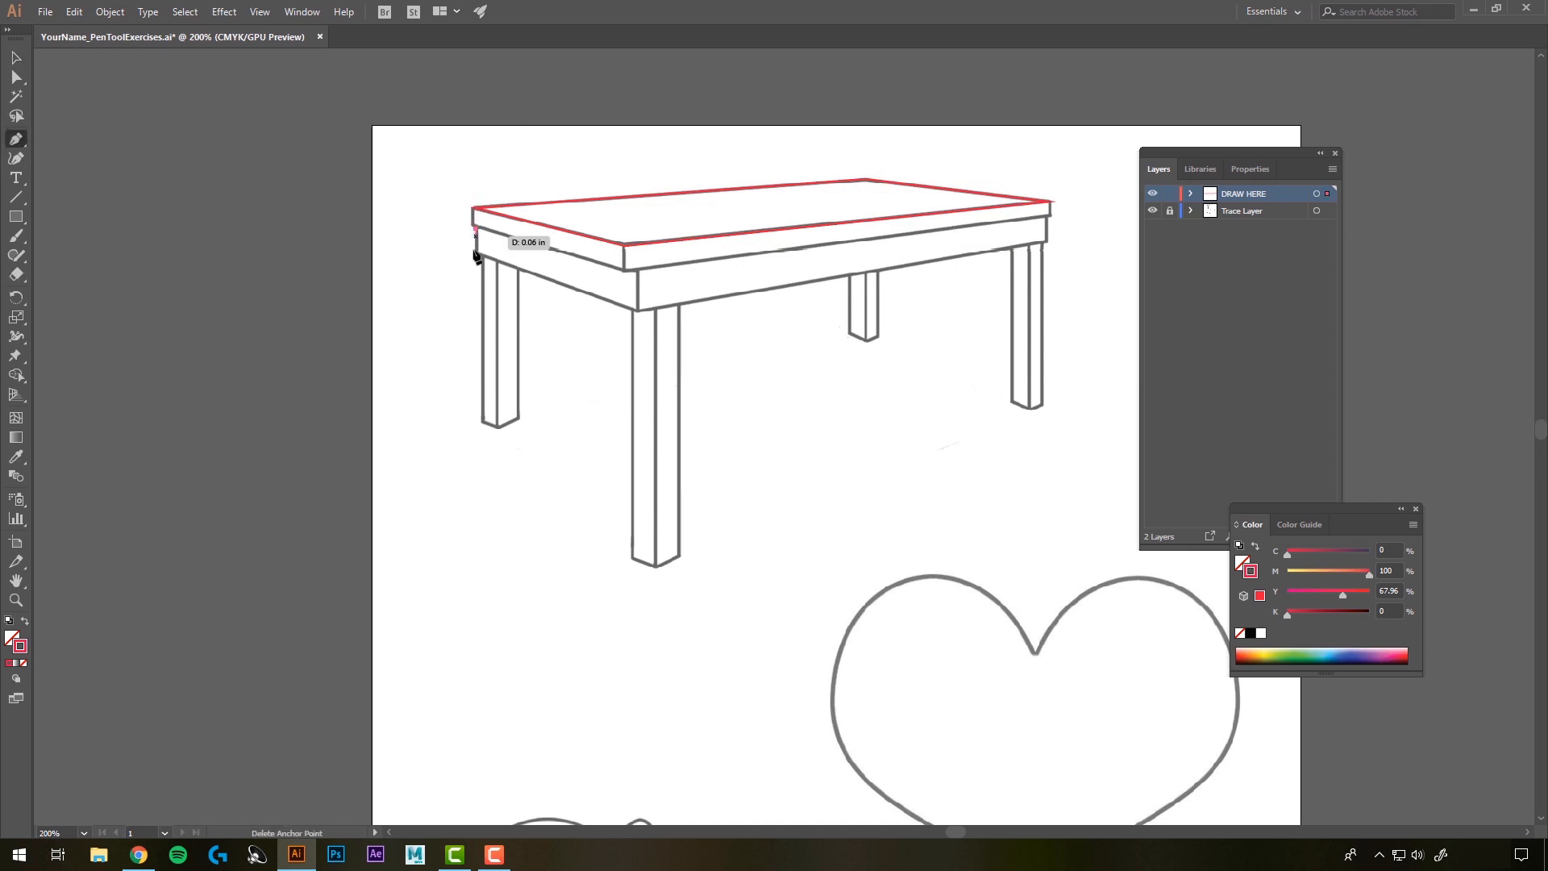
click(480, 254)
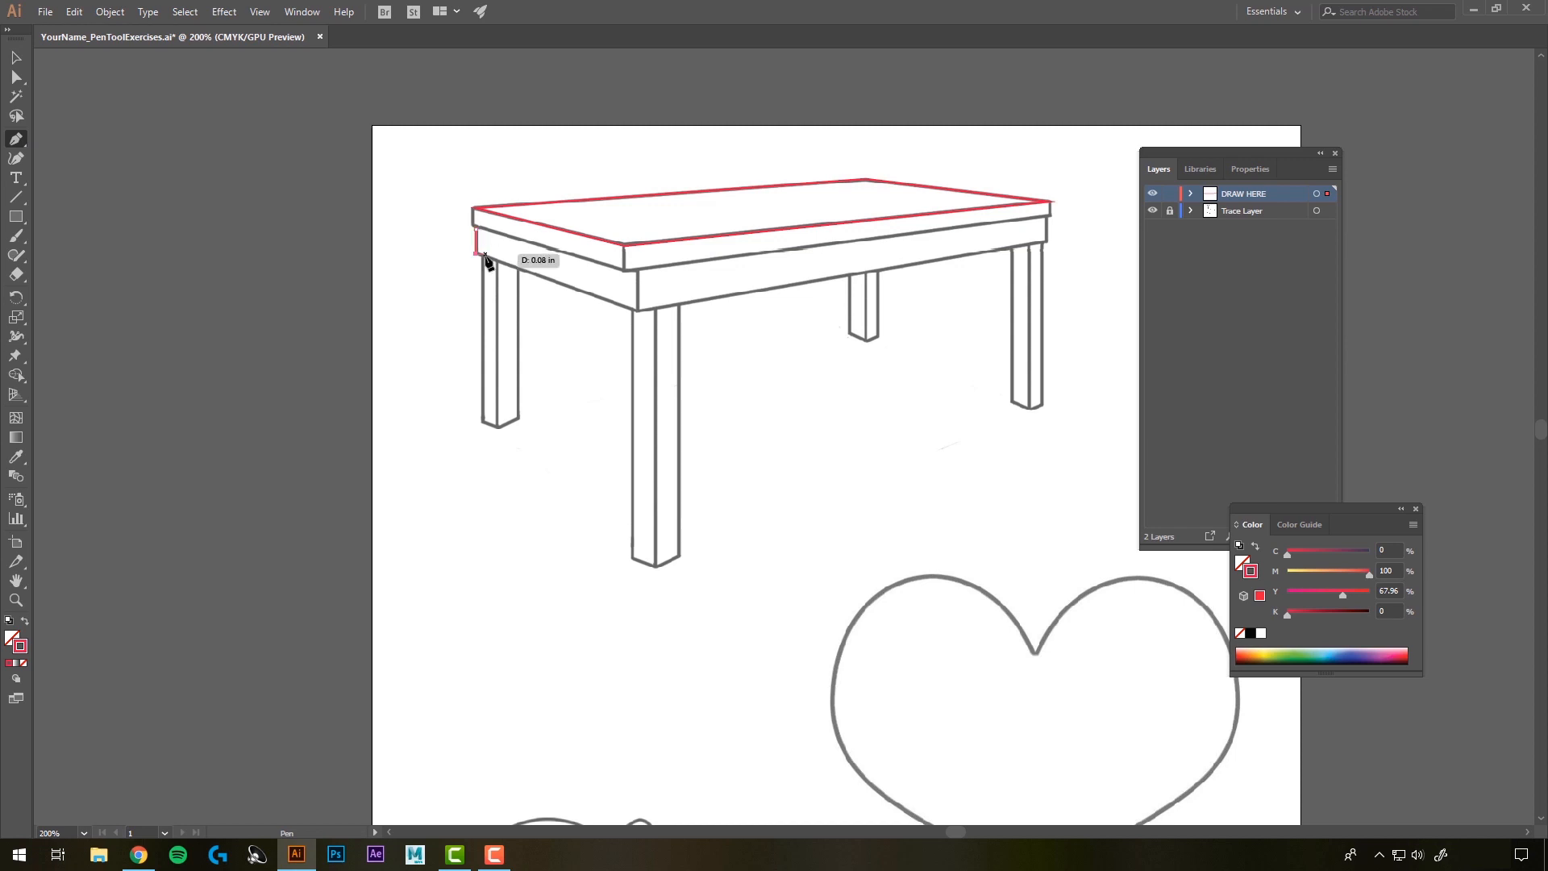
click(482, 419)
click(496, 426)
click(517, 417)
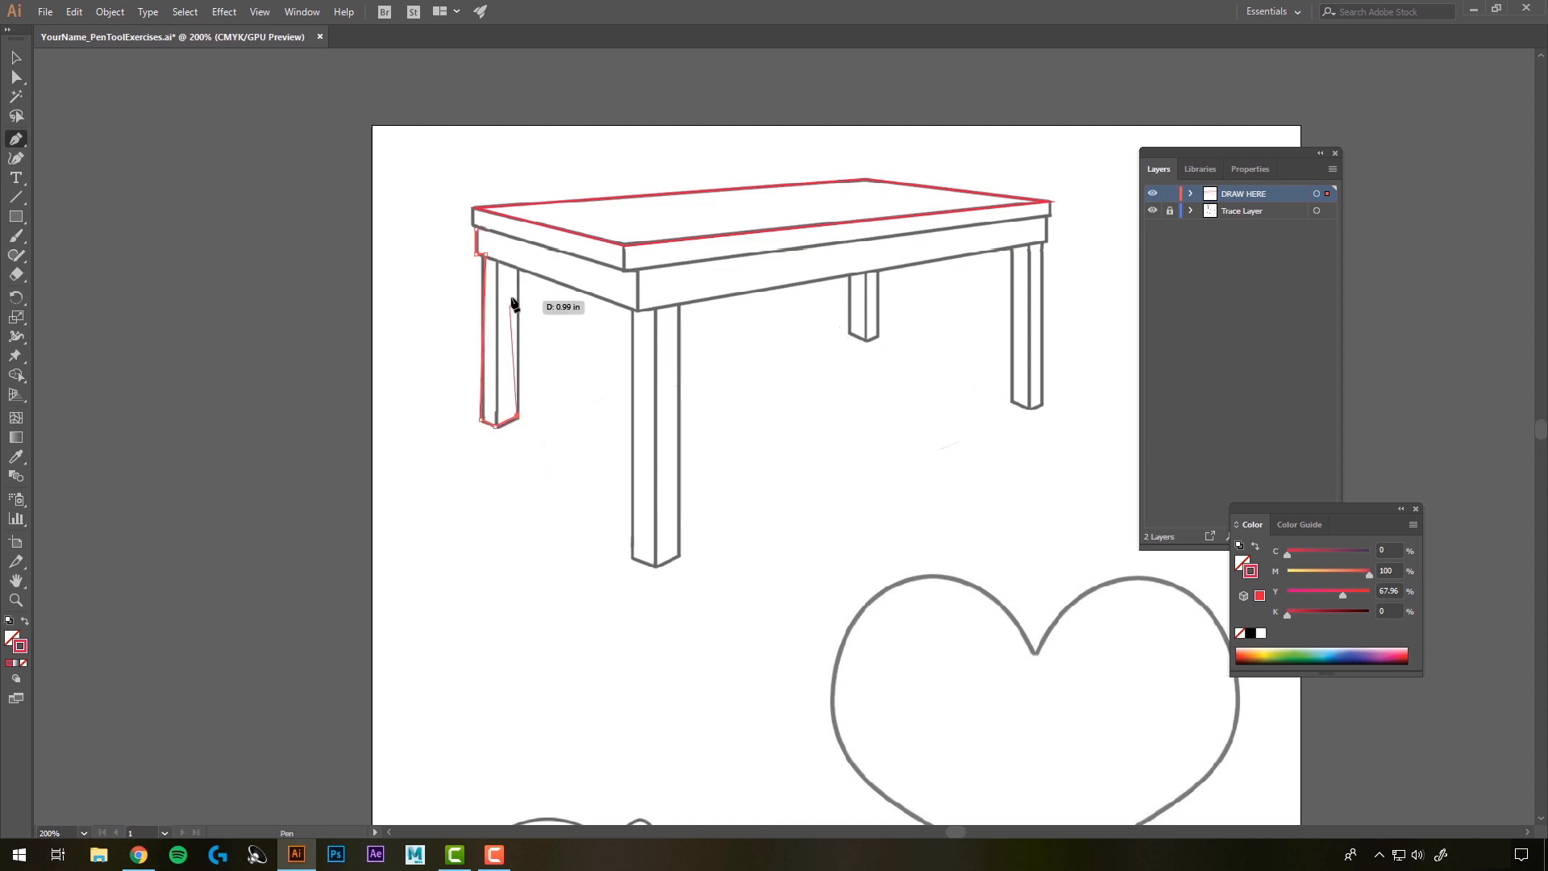
click(517, 272)
click(633, 309)
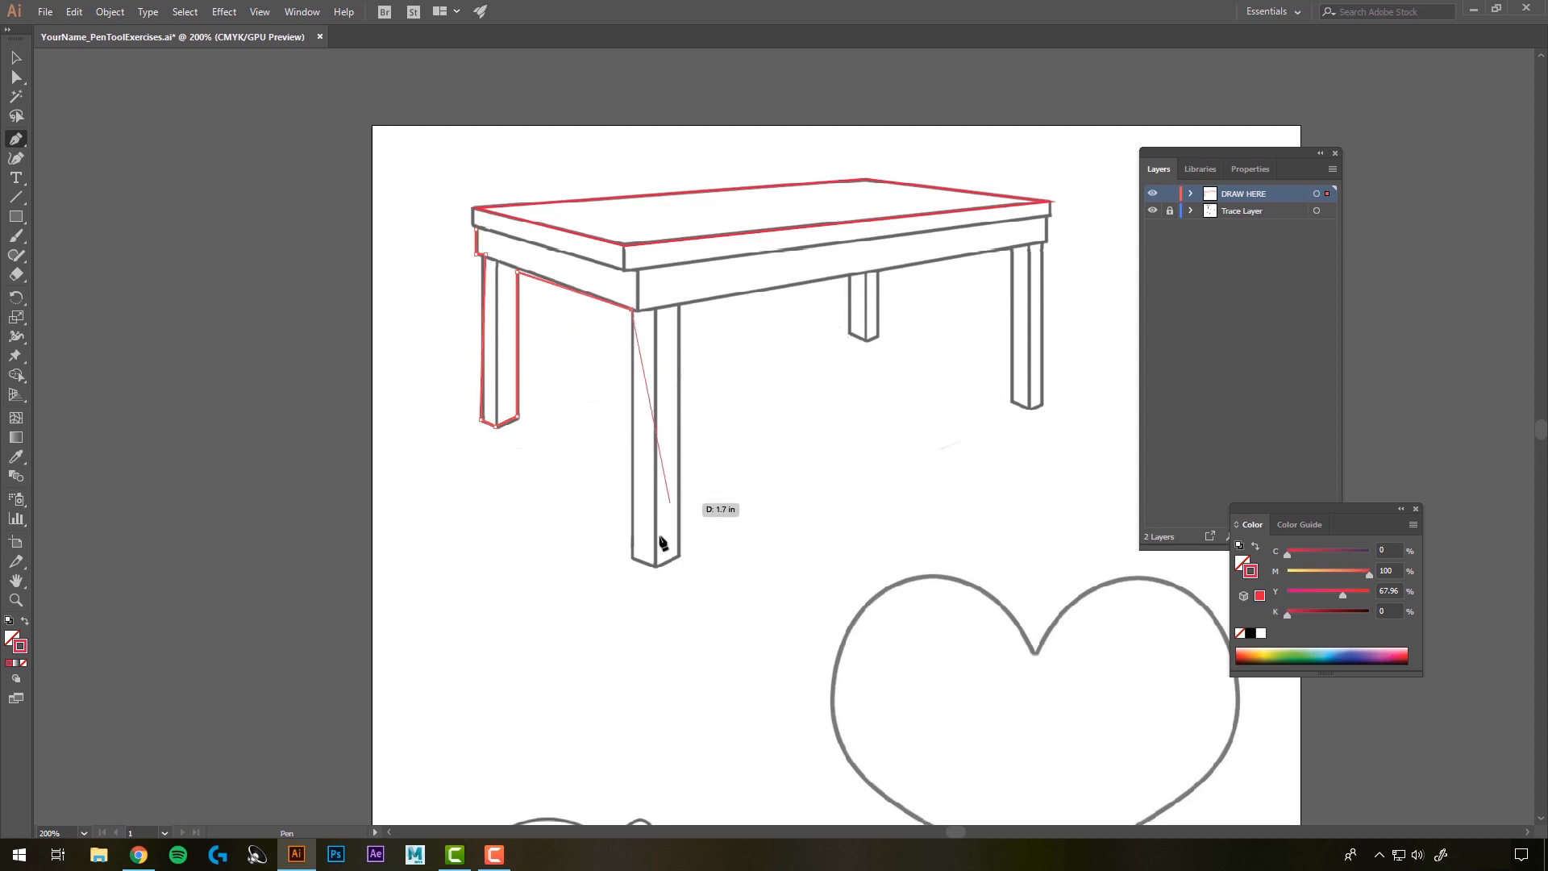
click(631, 557)
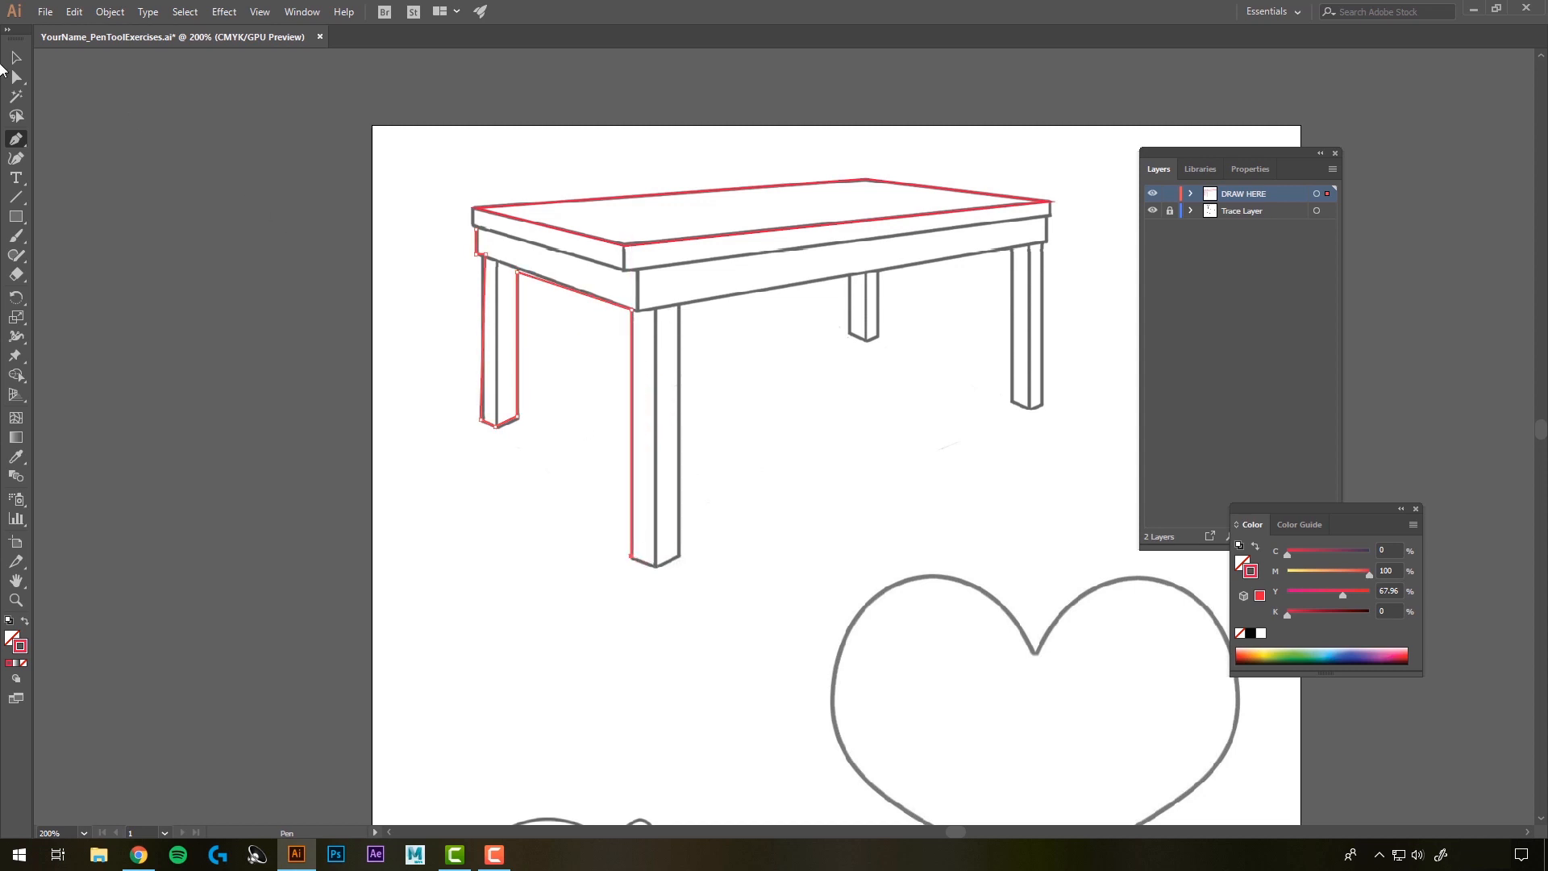
Delete the unfinished open path around the table legs
key(v)
click(523, 391)
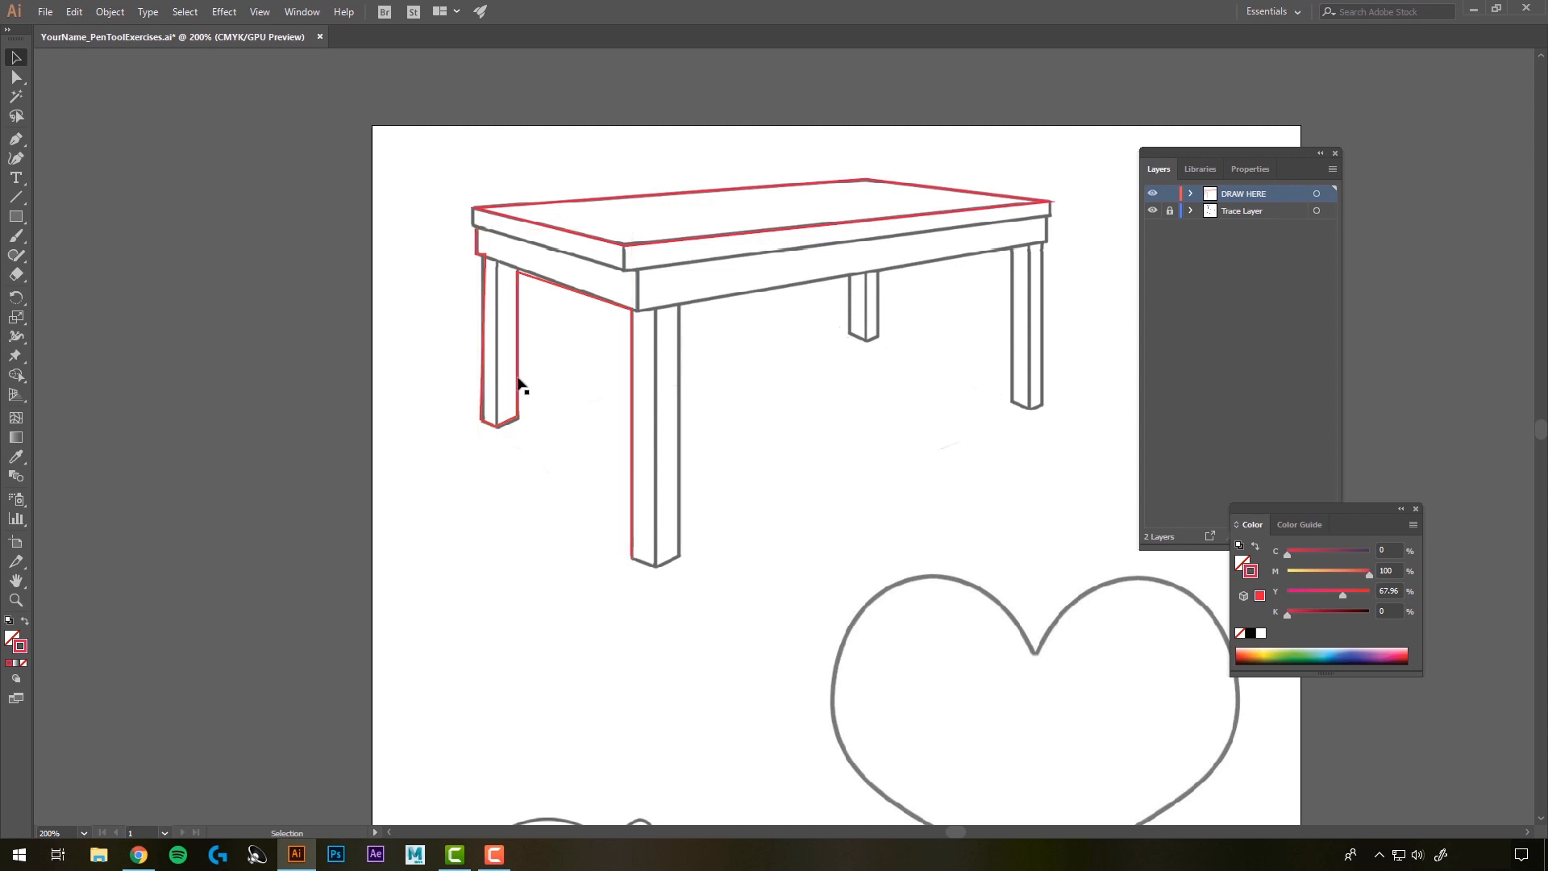
click(518, 379)
key(Delete)
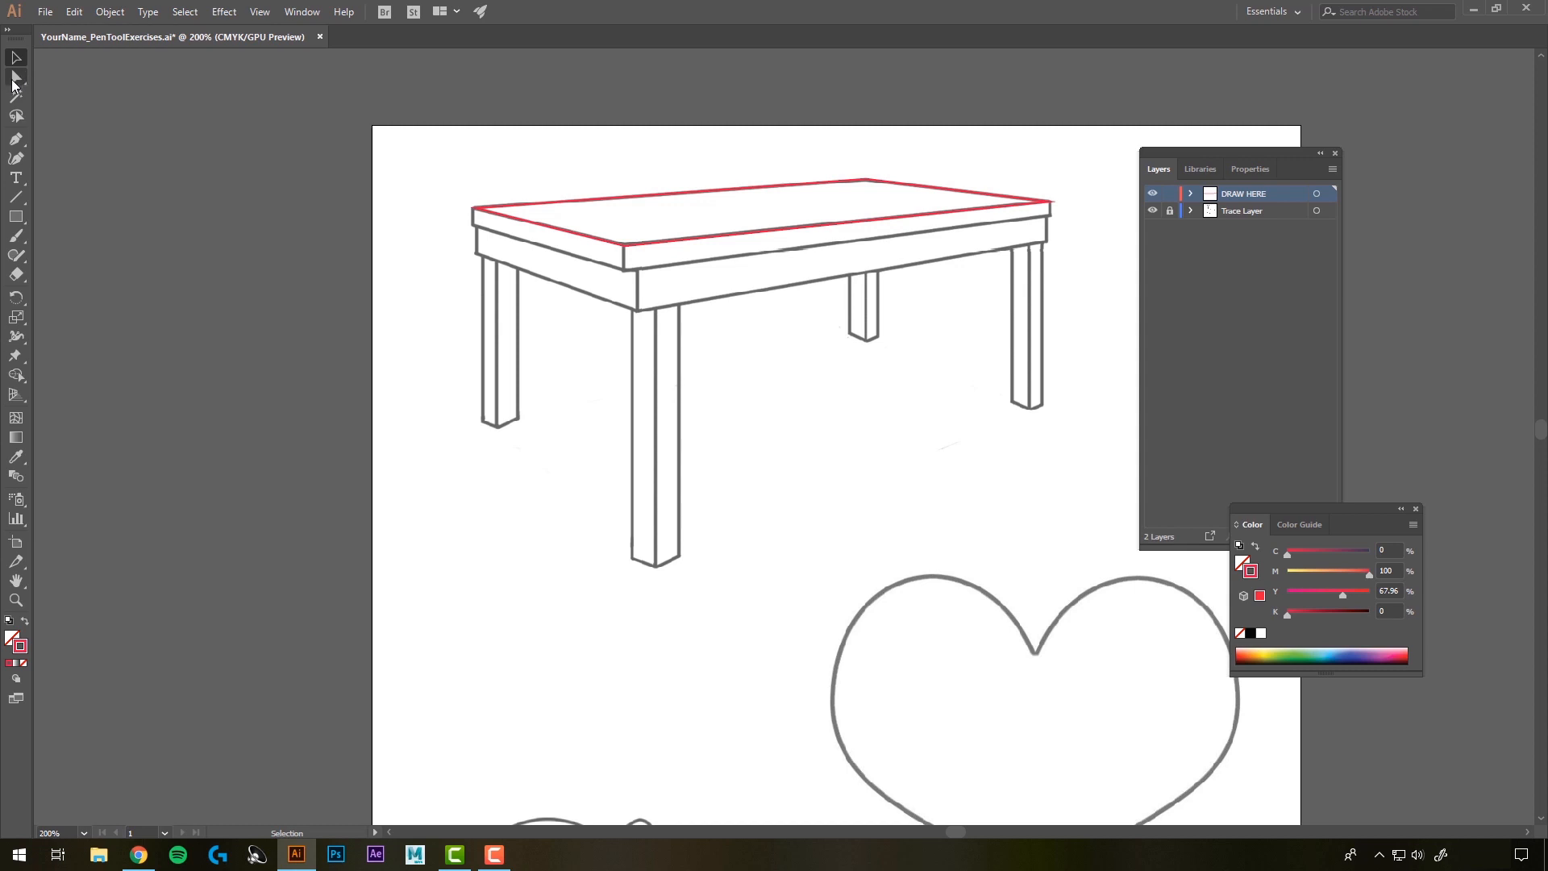
Compare the Pen tool's cursor over the tabletop's left corner with the path deselected and with it selected
click(16, 139)
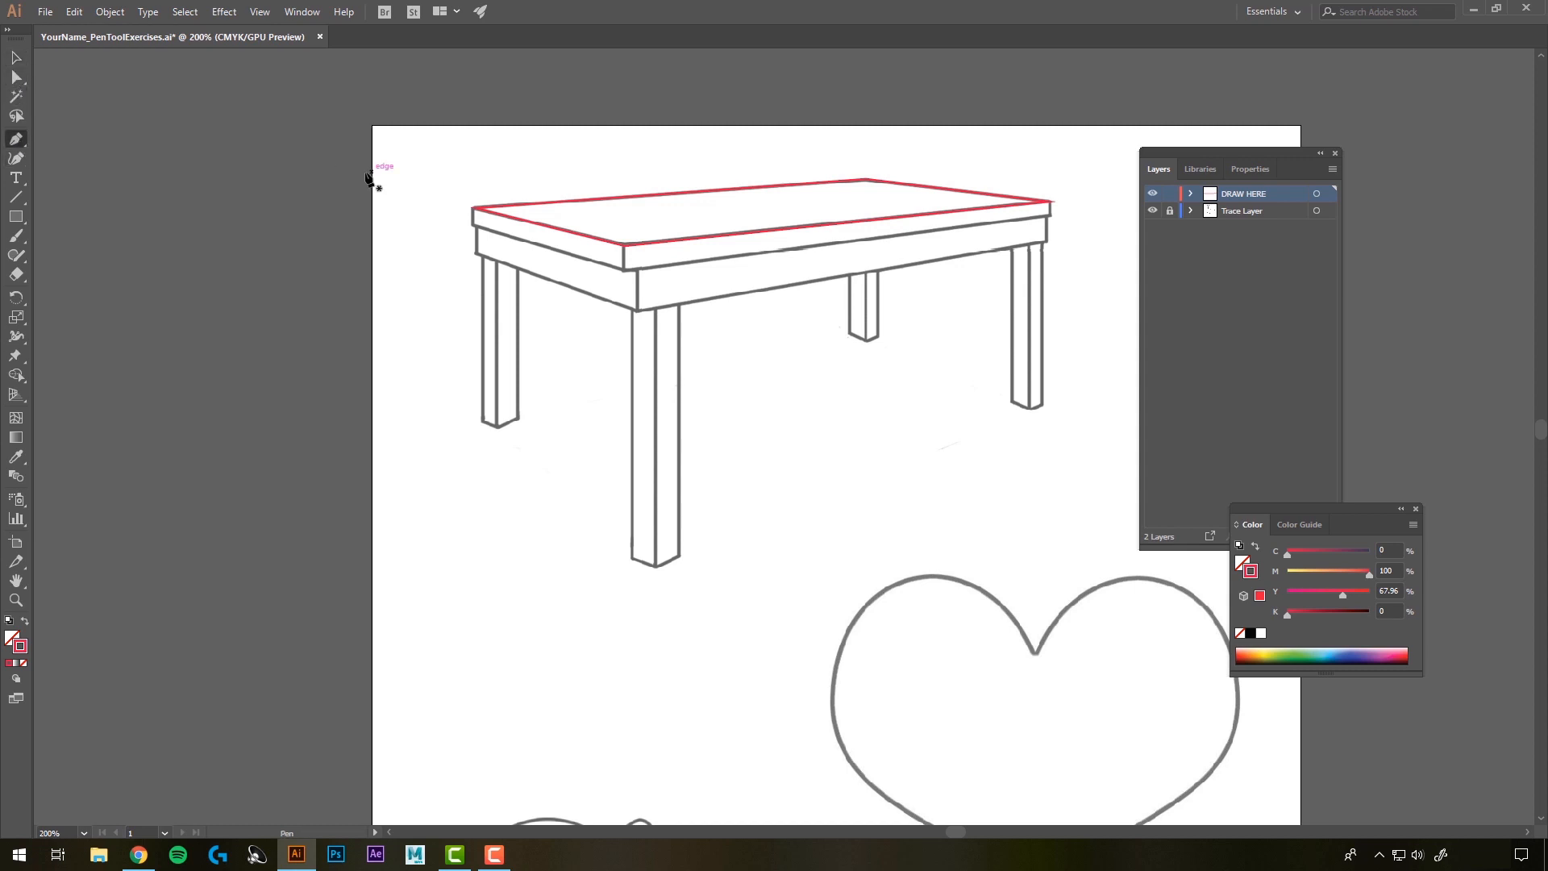
alt+scroll(469, 213, up, 1)
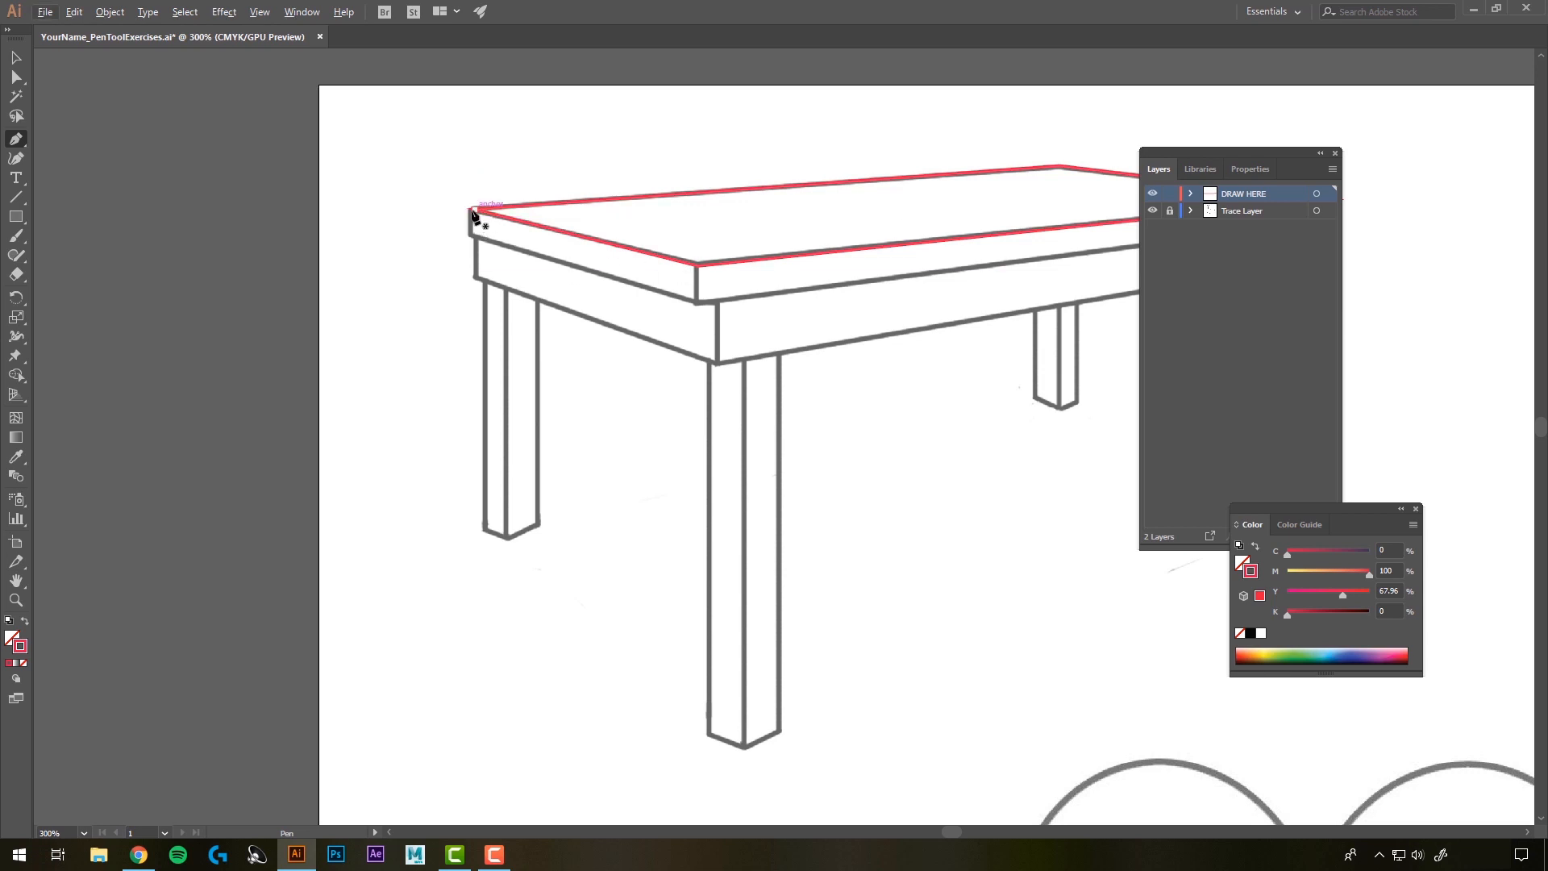
click(17, 55)
click(538, 226)
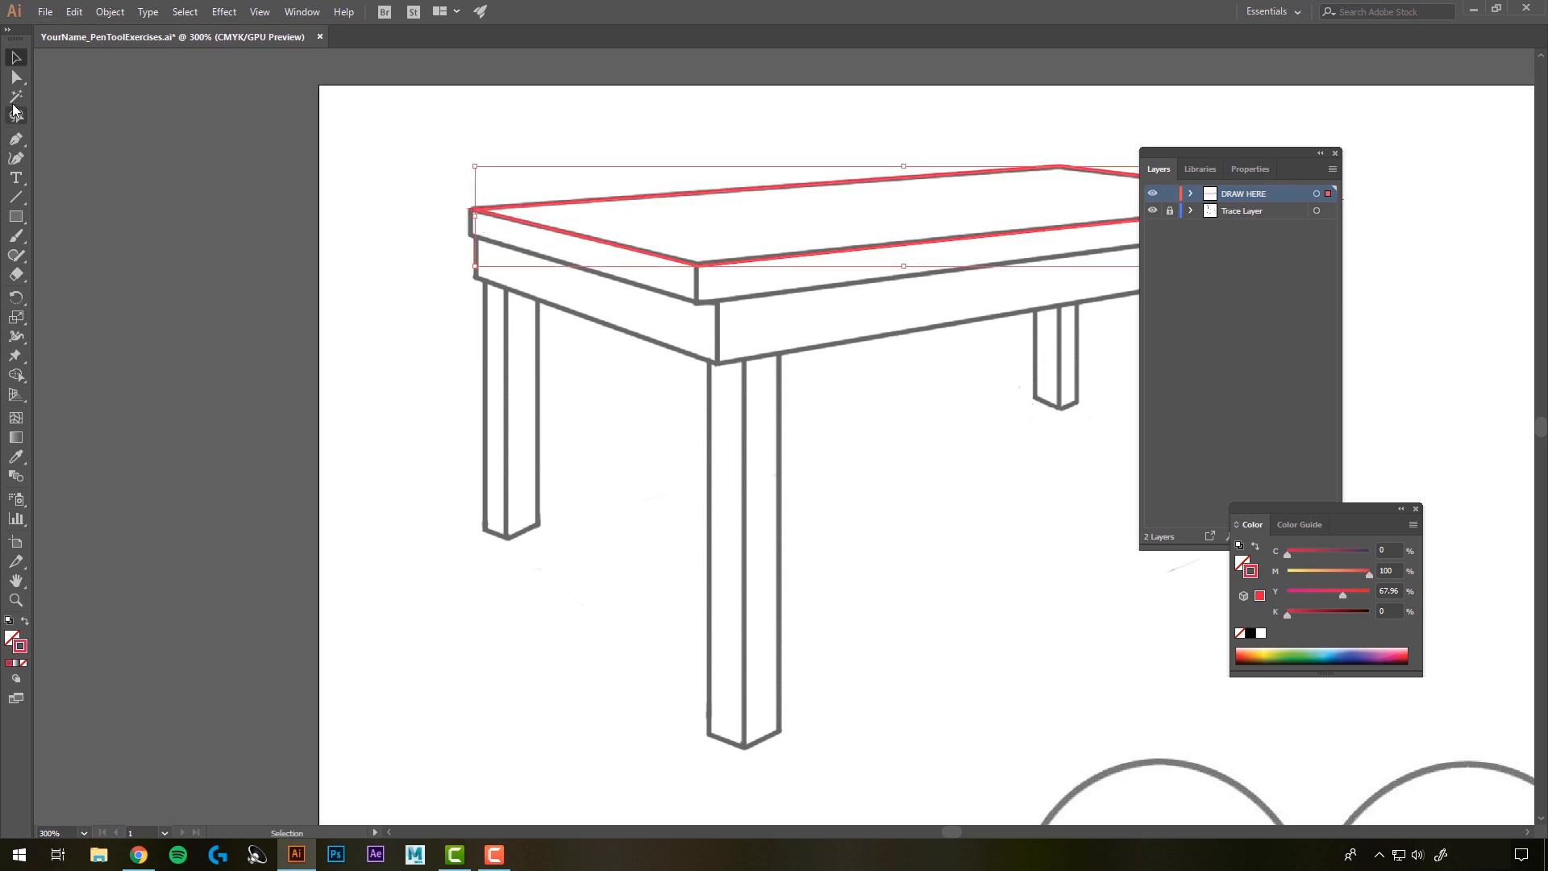
click(17, 139)
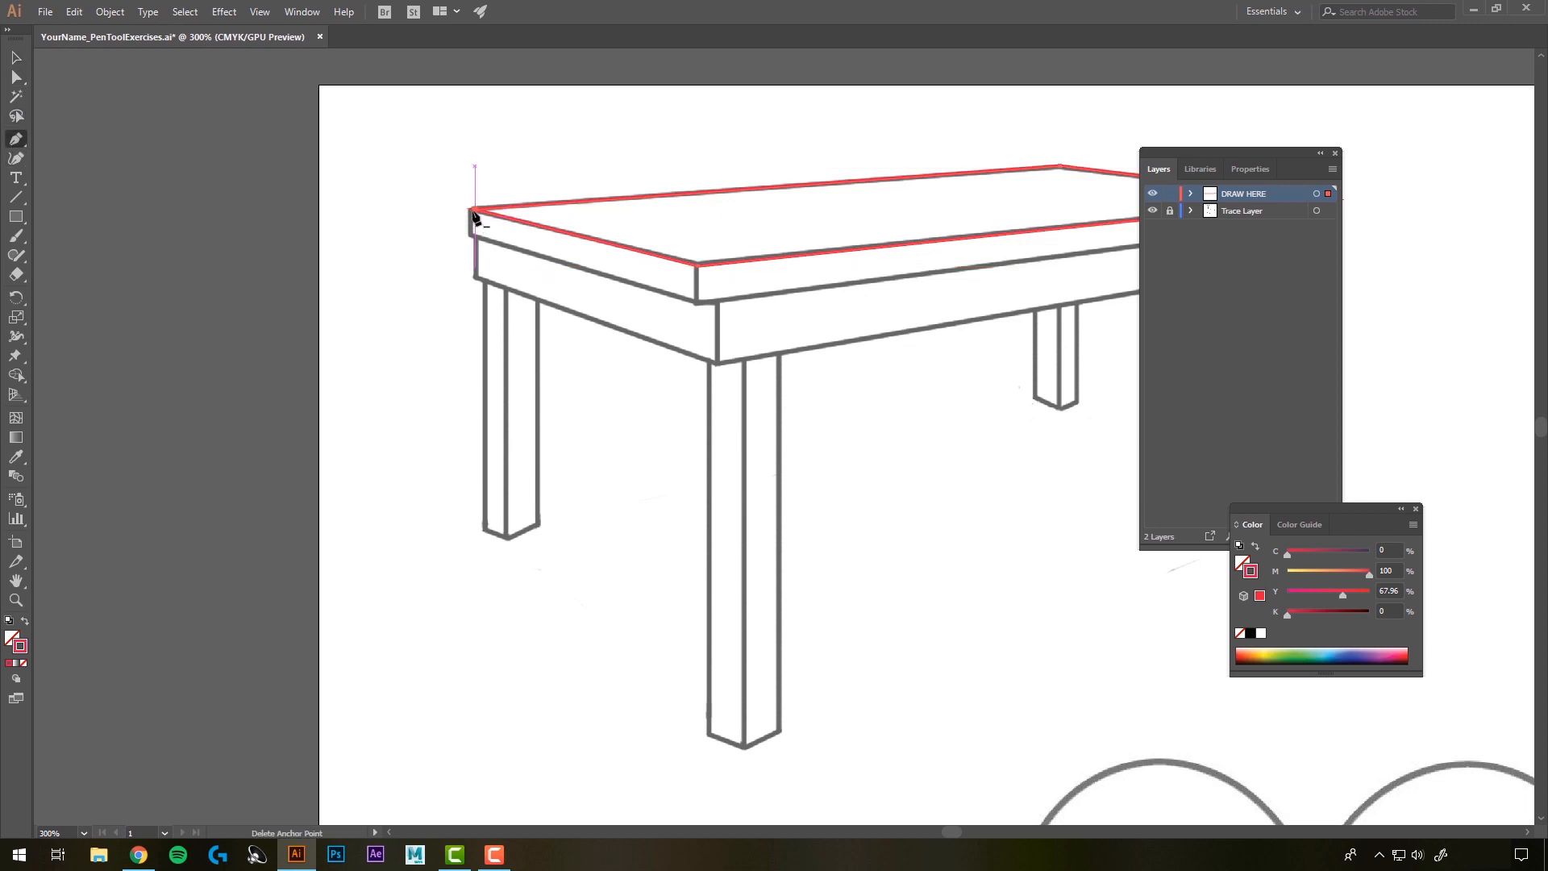
click(17, 58)
click(373, 160)
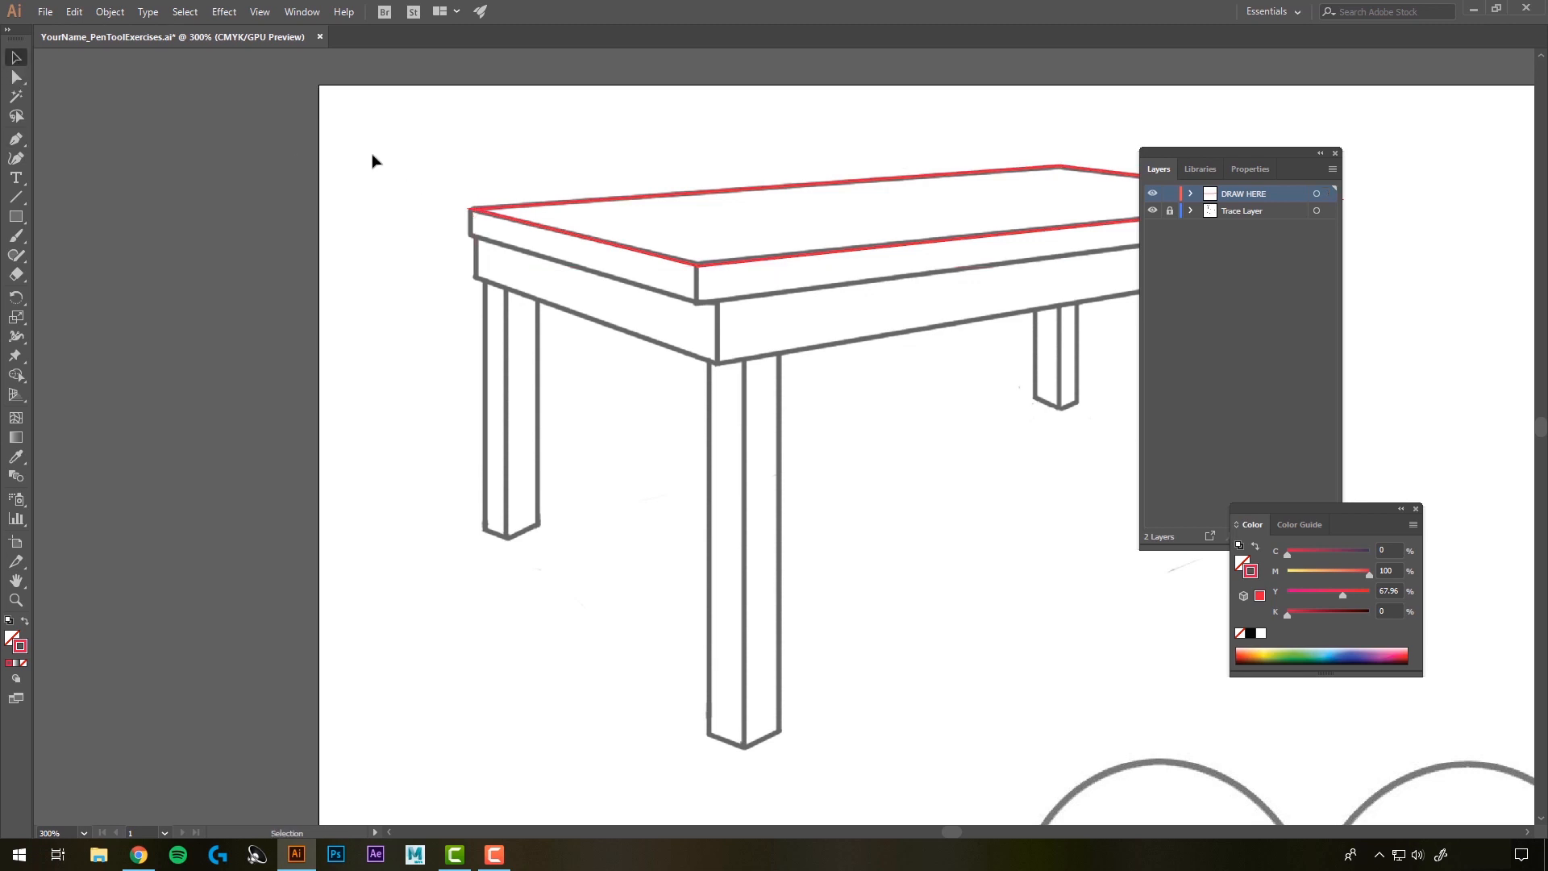
Trace the tabletop's left side edge as a closed four-corner path with the Pen tool
click(16, 139)
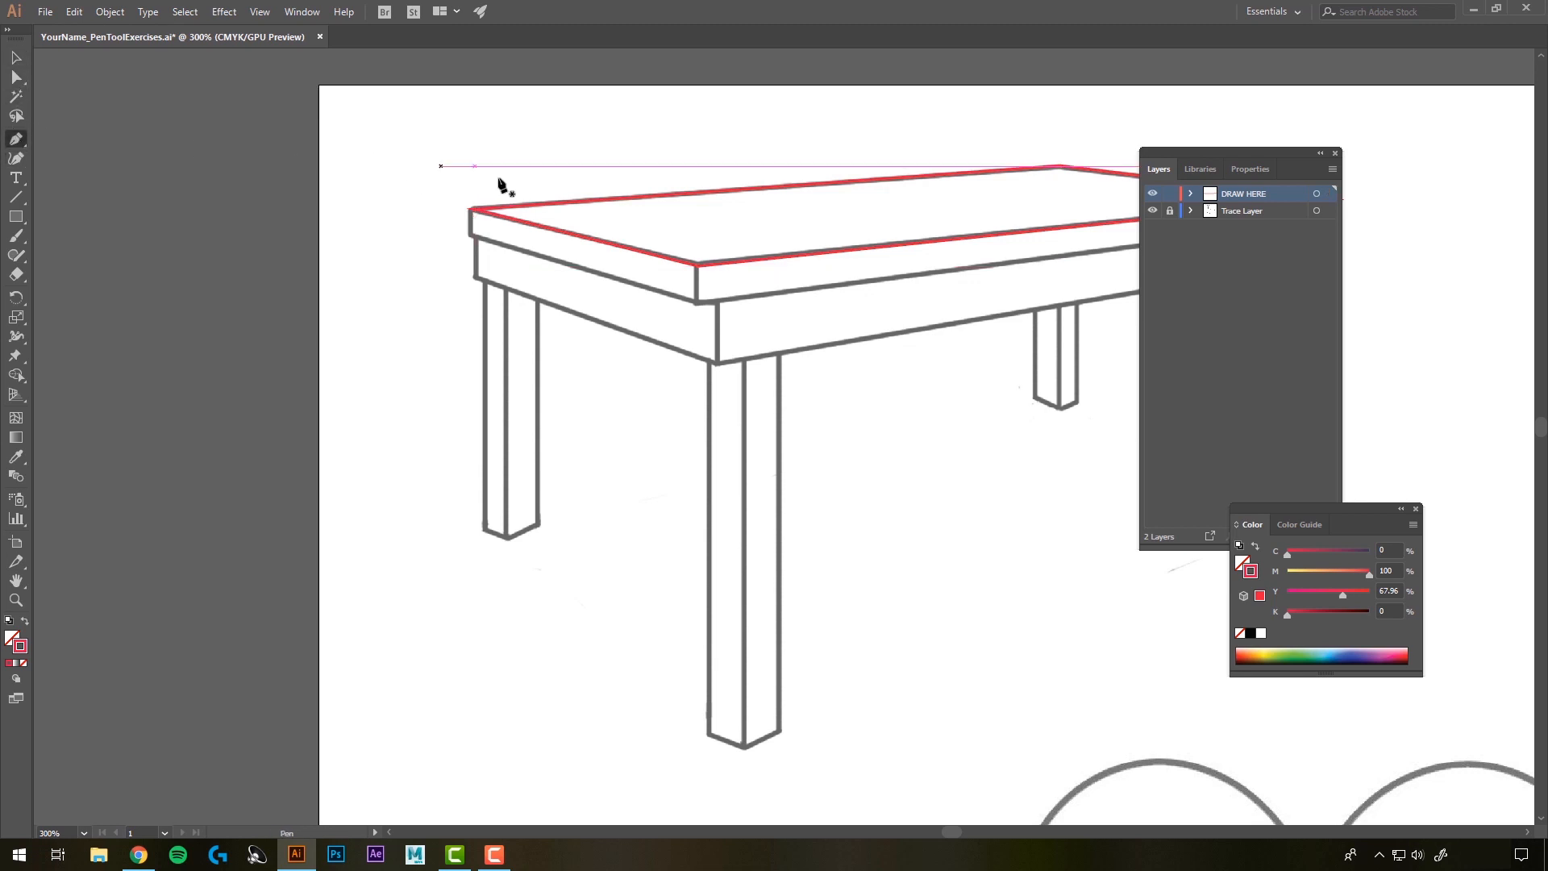
click(471, 236)
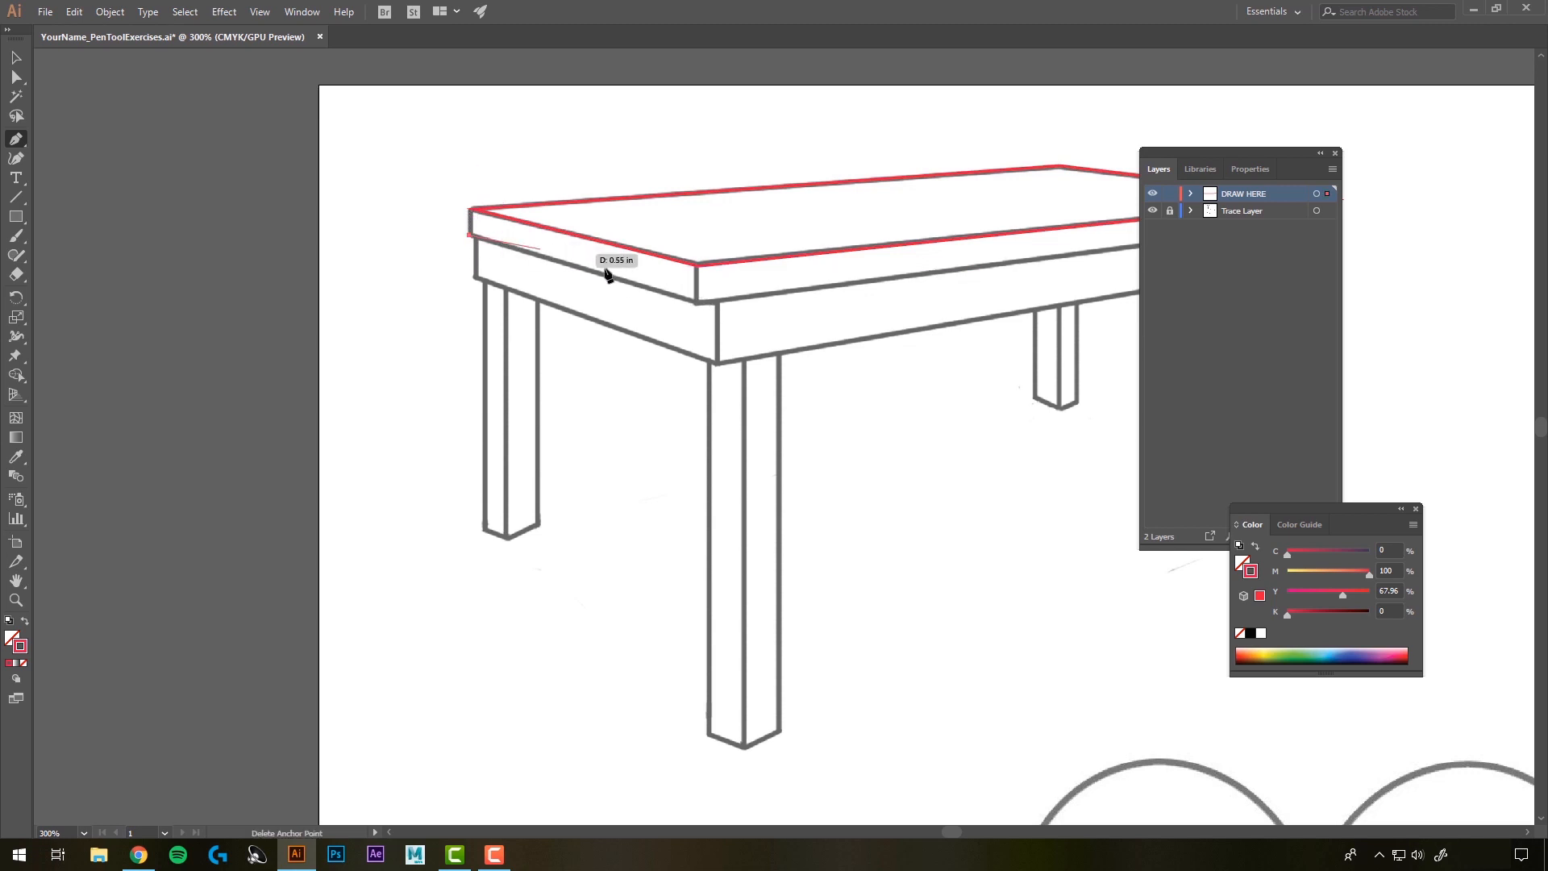
click(697, 305)
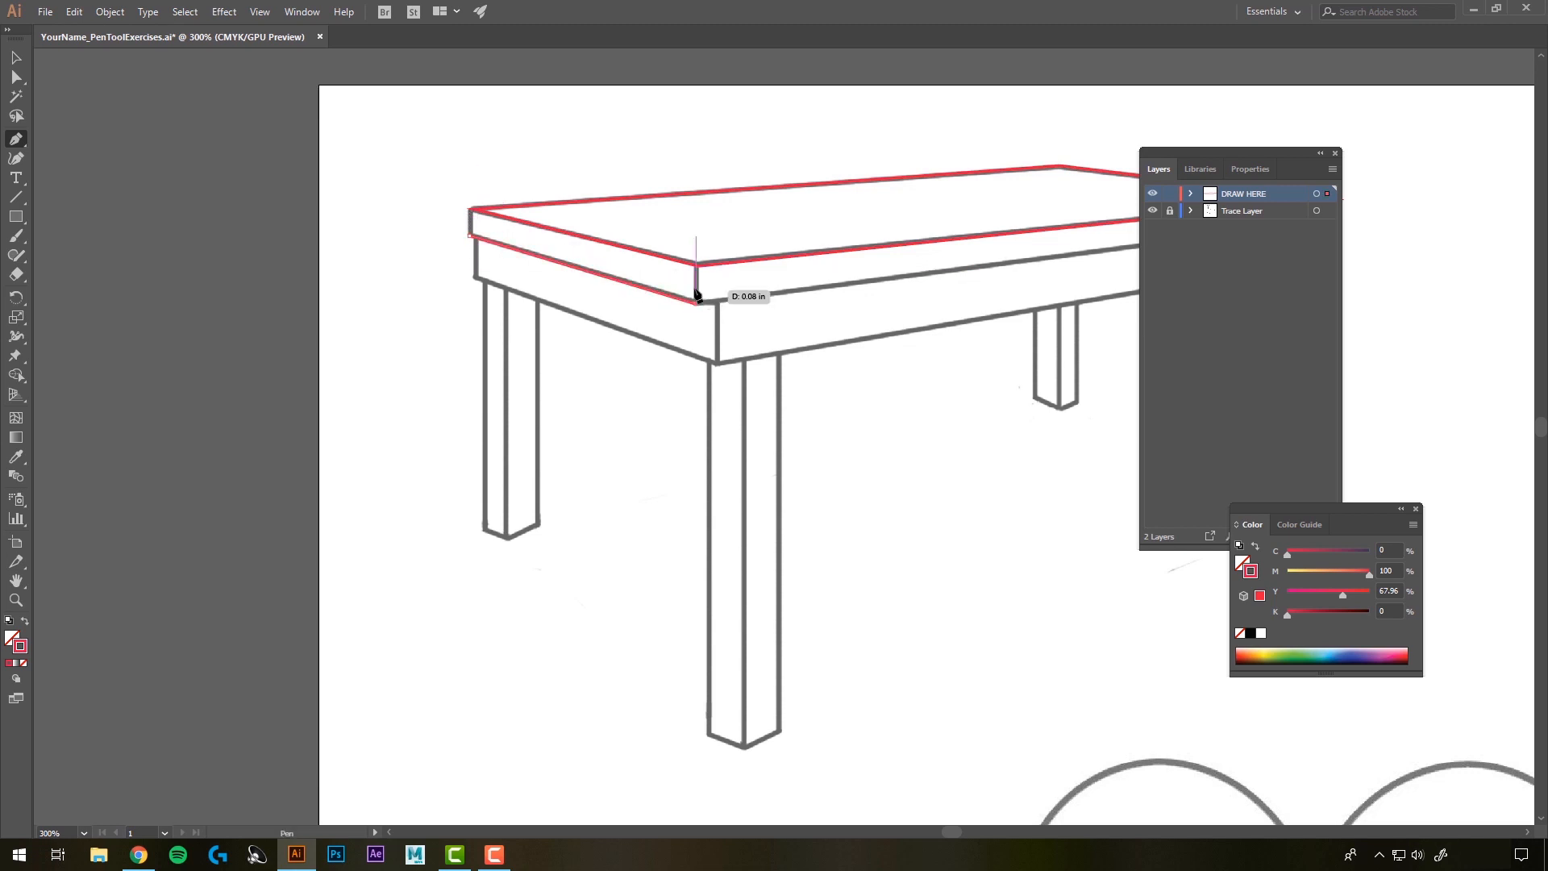
click(696, 266)
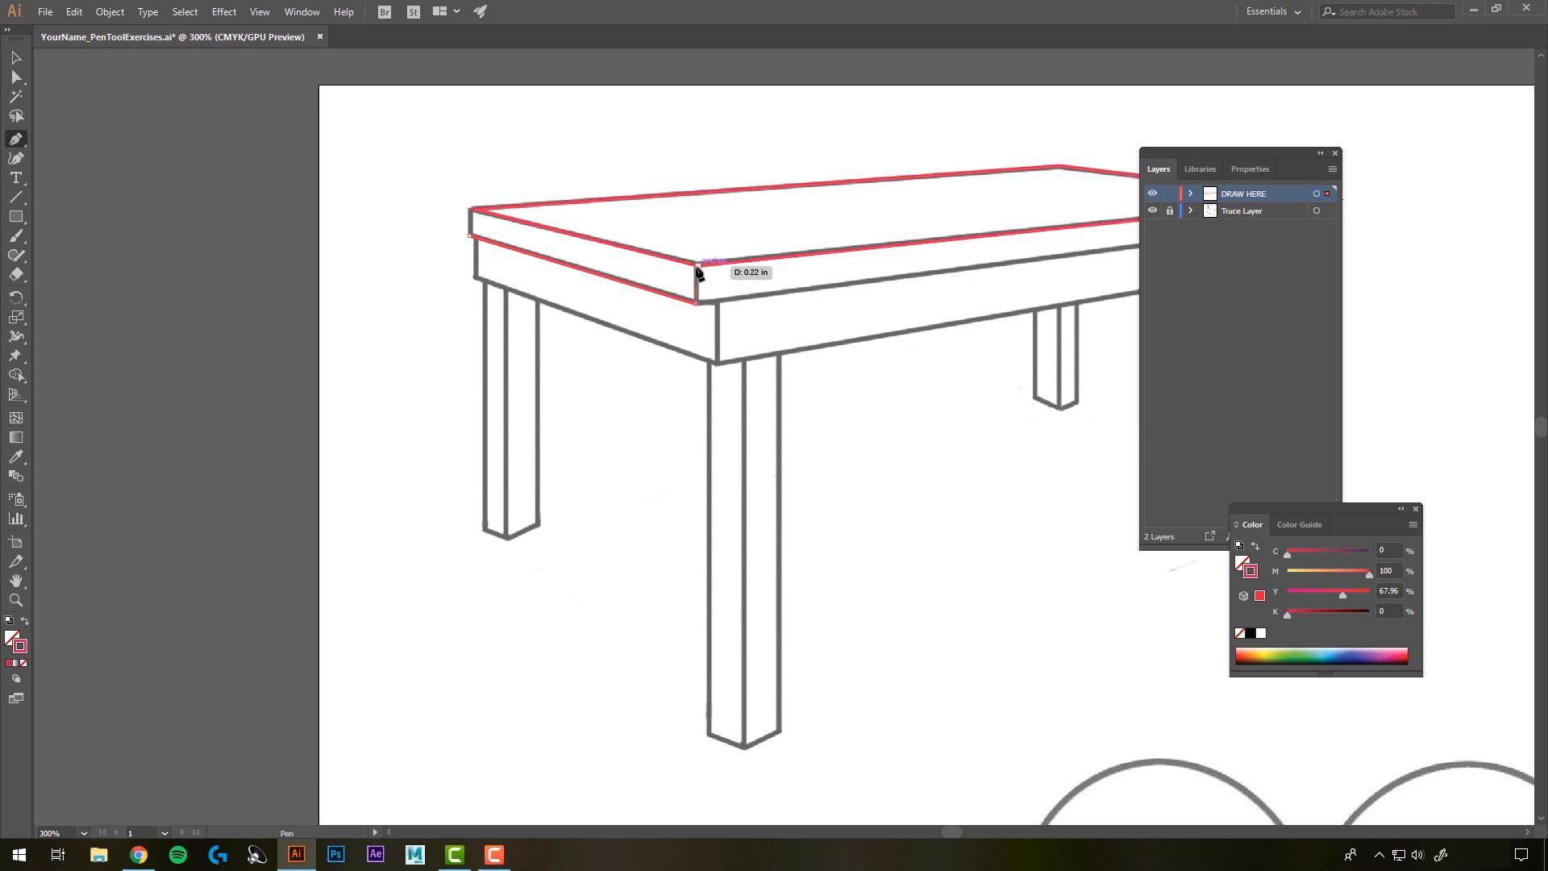
click(472, 211)
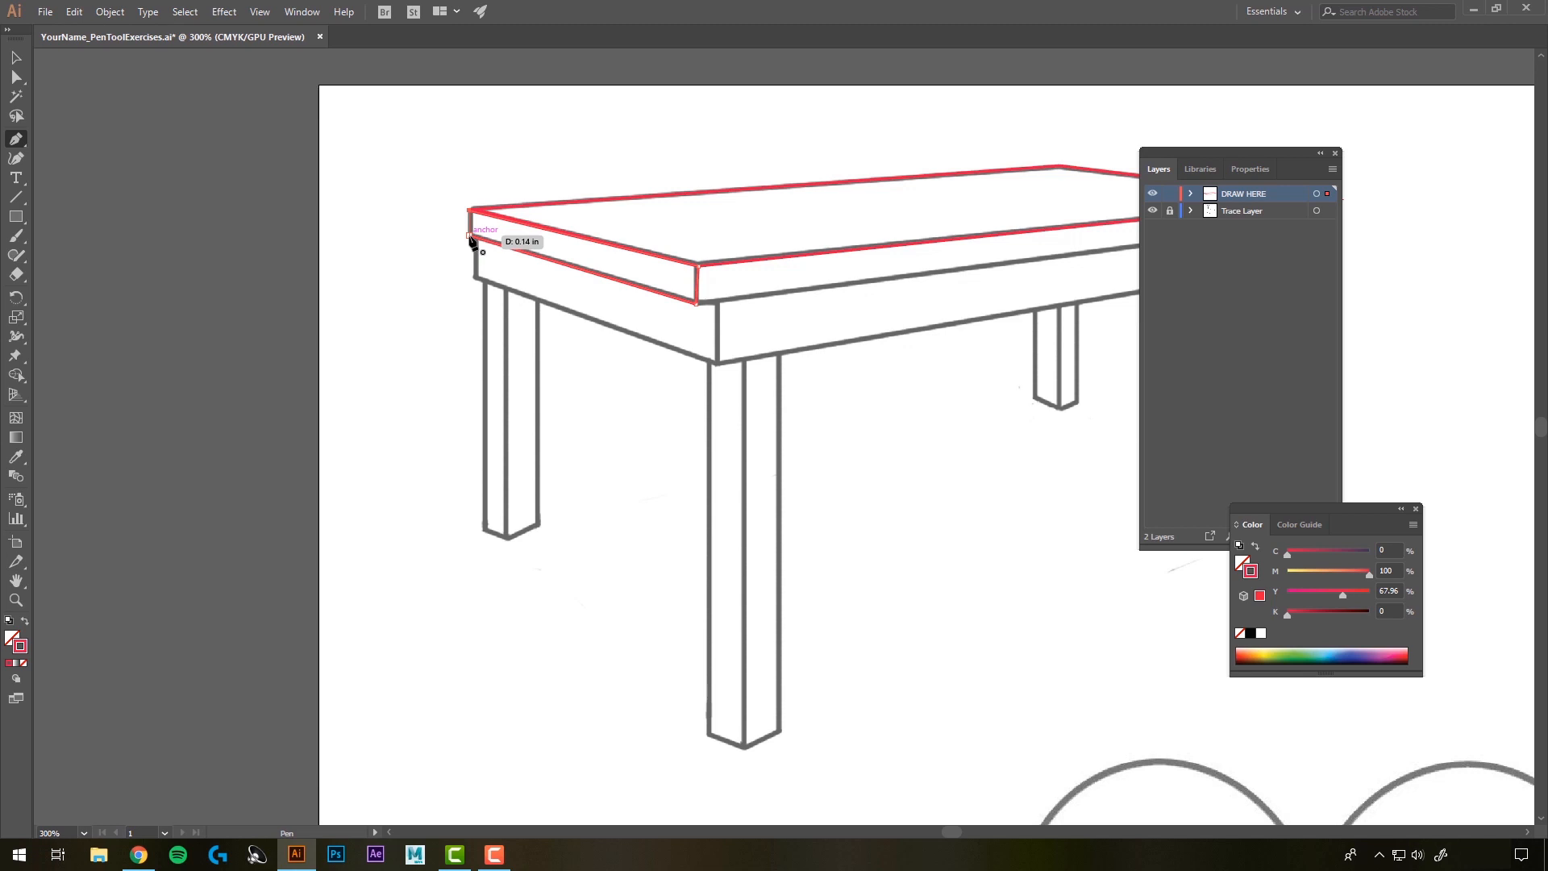
click(470, 235)
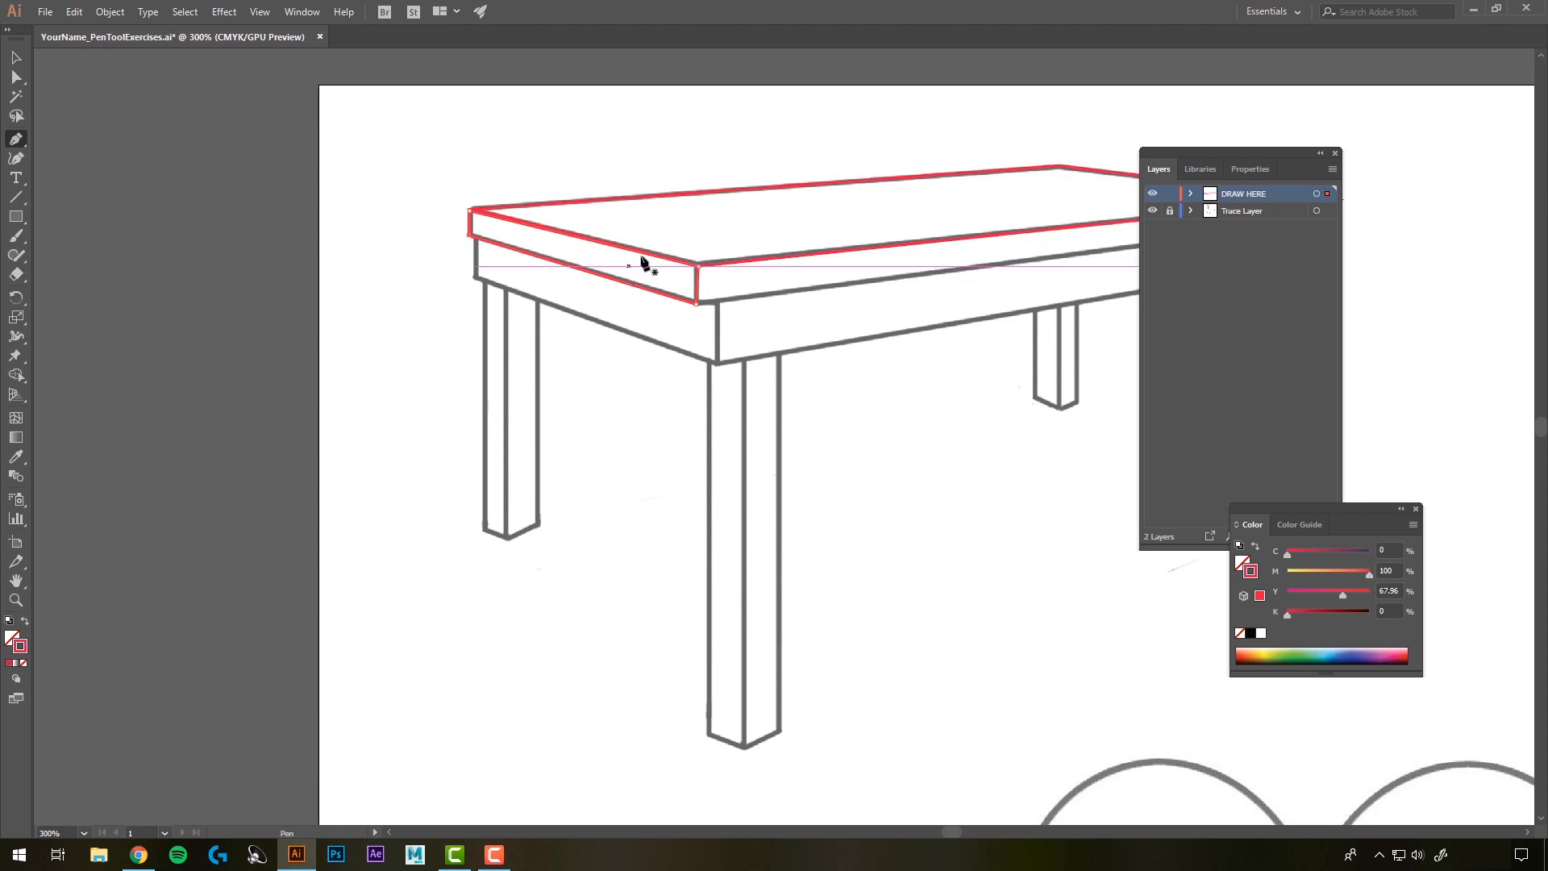
Try moving the closed side-edge path down off the tabletop, and undo the move
key(v)
click(613, 278)
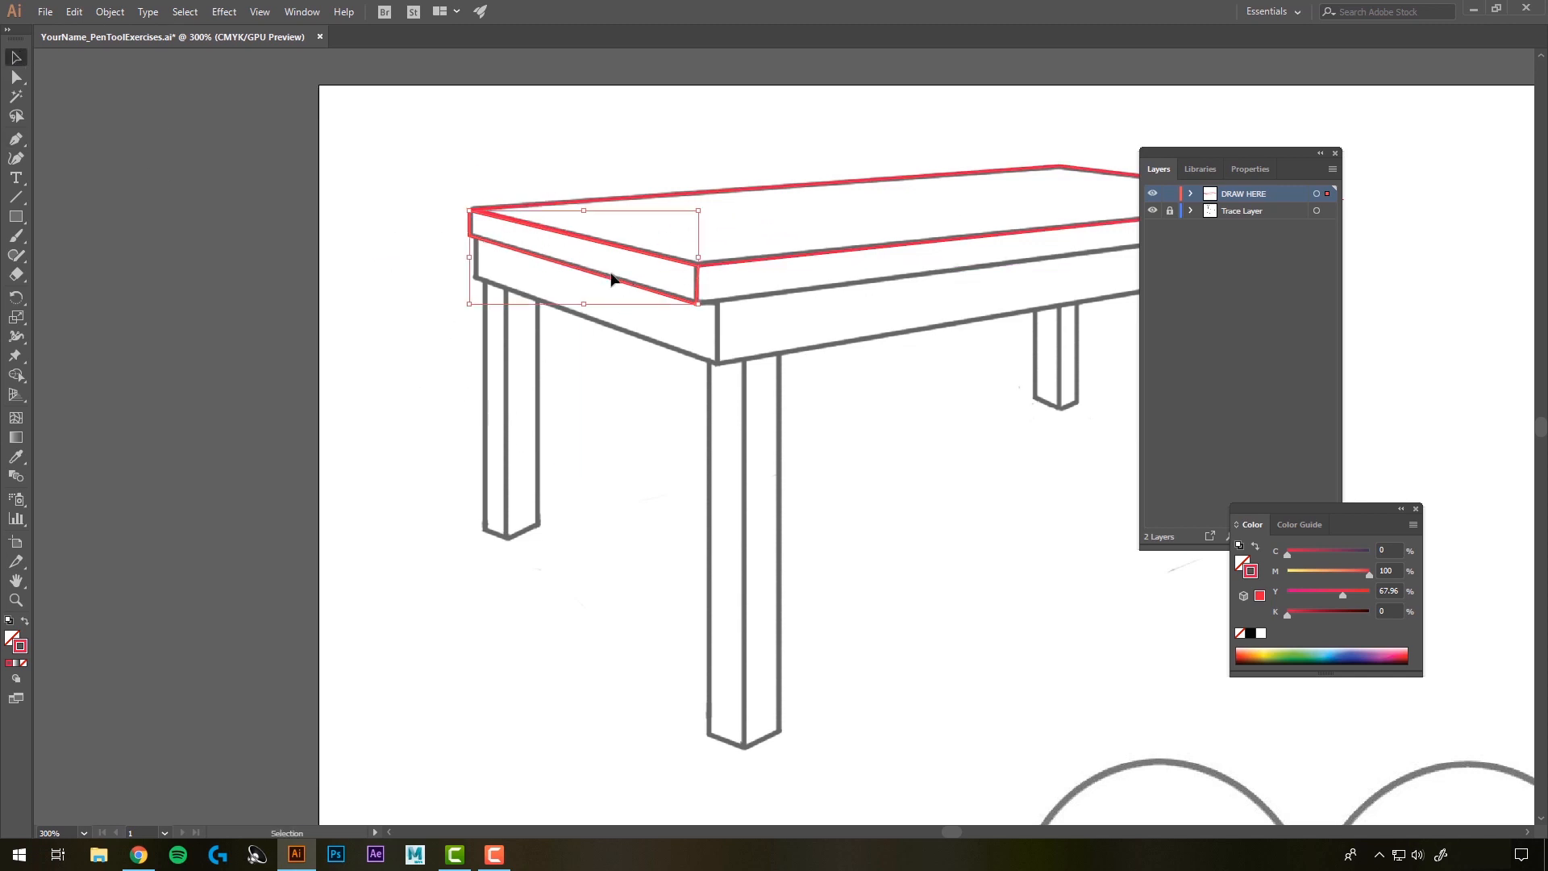
drag(611, 278, 556, 392)
key(ctrl+z)
Trace the tabletop's long front edge as a closed four-corner path with the Pen tool
click(902, 349)
drag(903, 349, 612, 387)
click(408, 339)
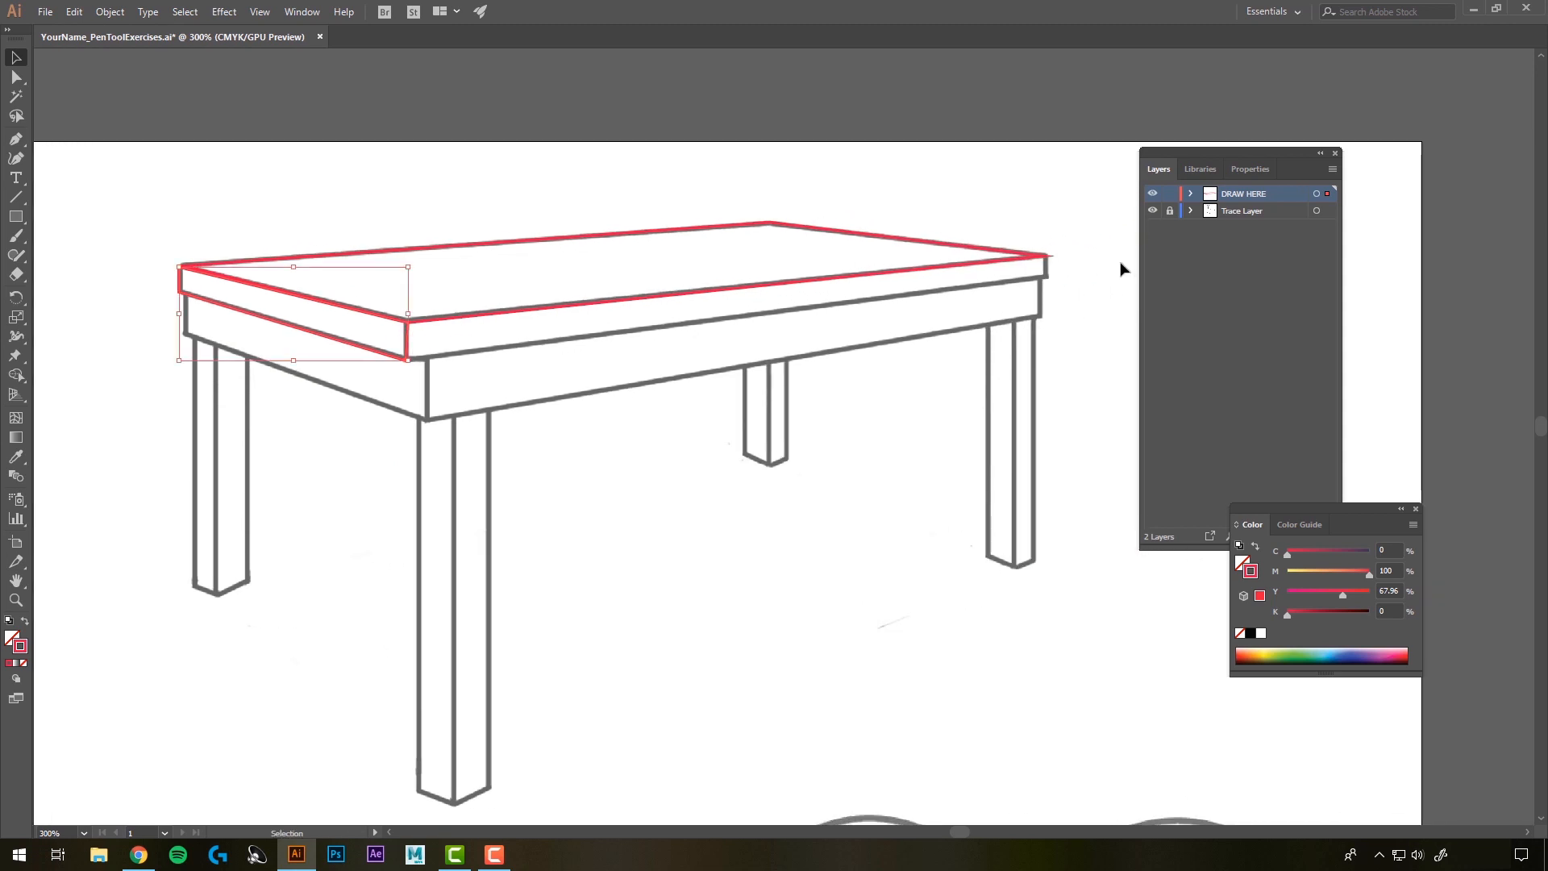
click(16, 139)
click(1047, 257)
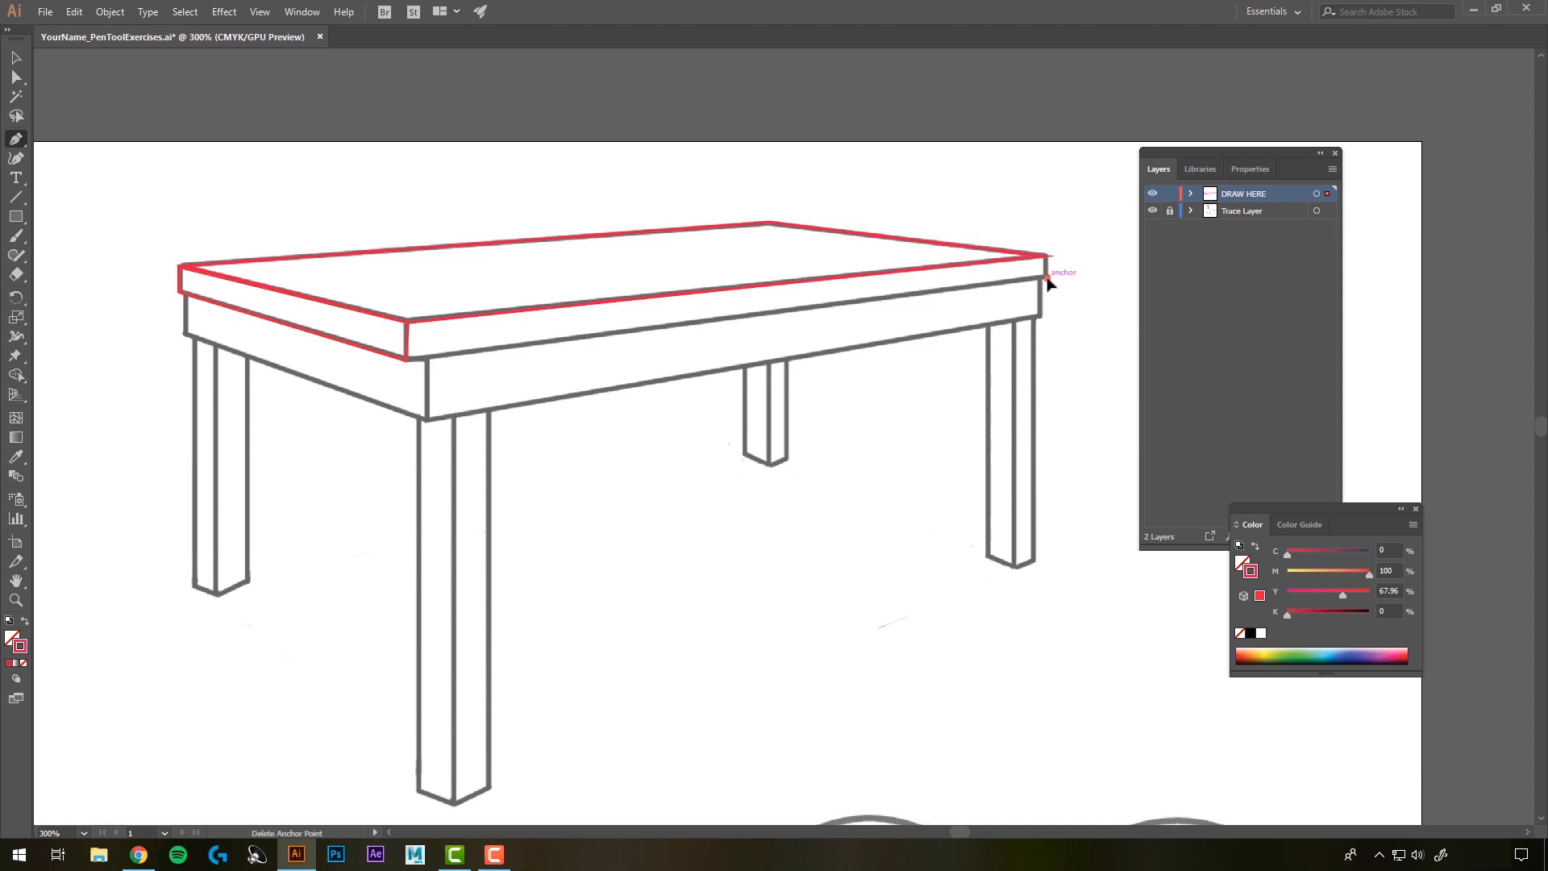
click(1047, 279)
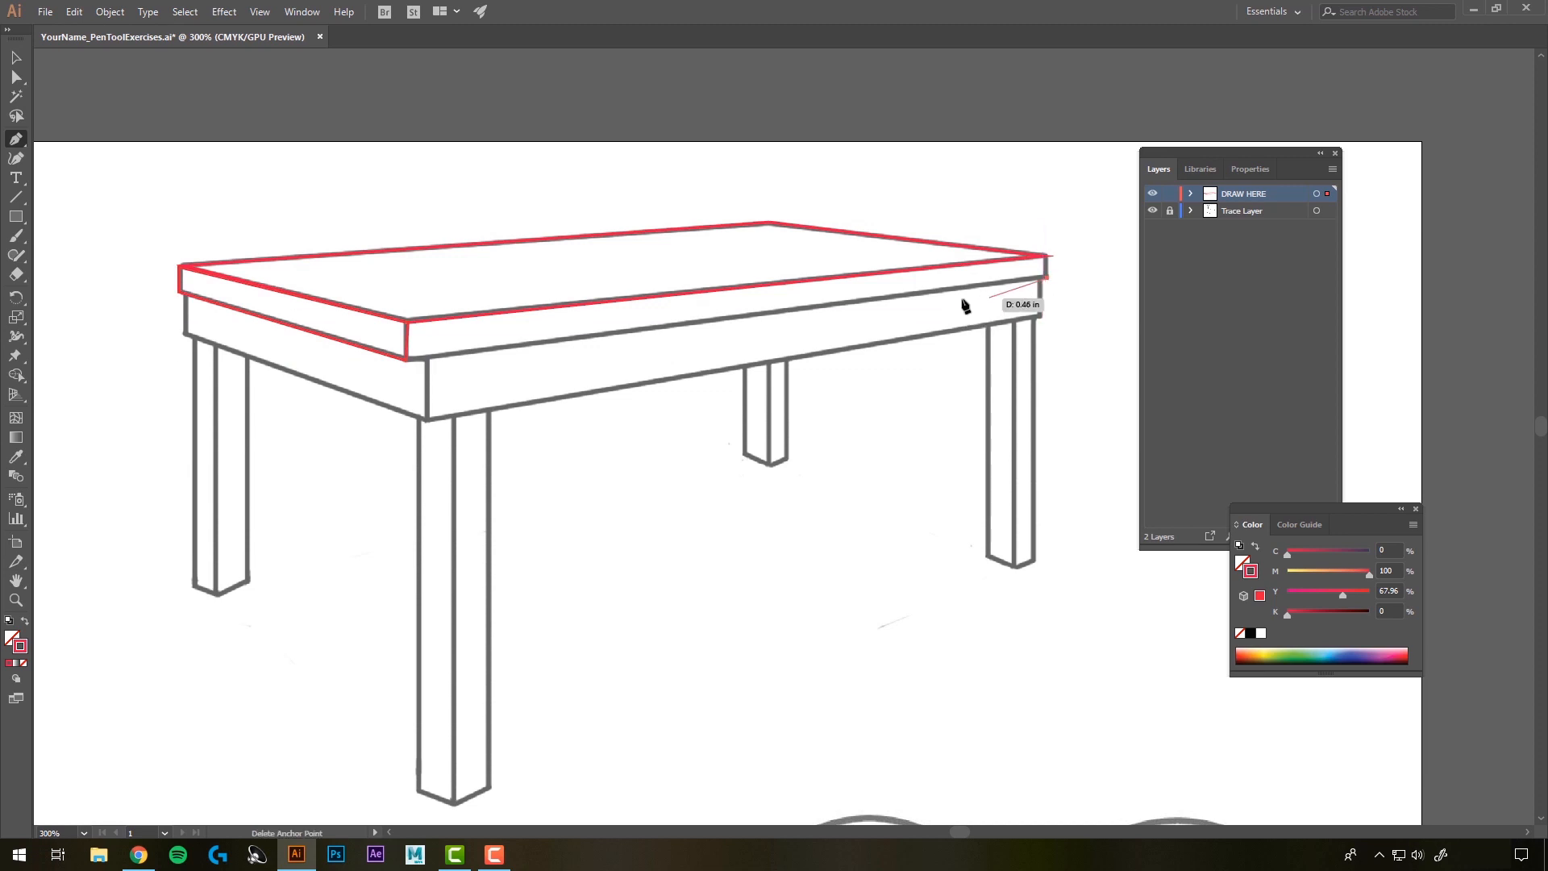
click(406, 360)
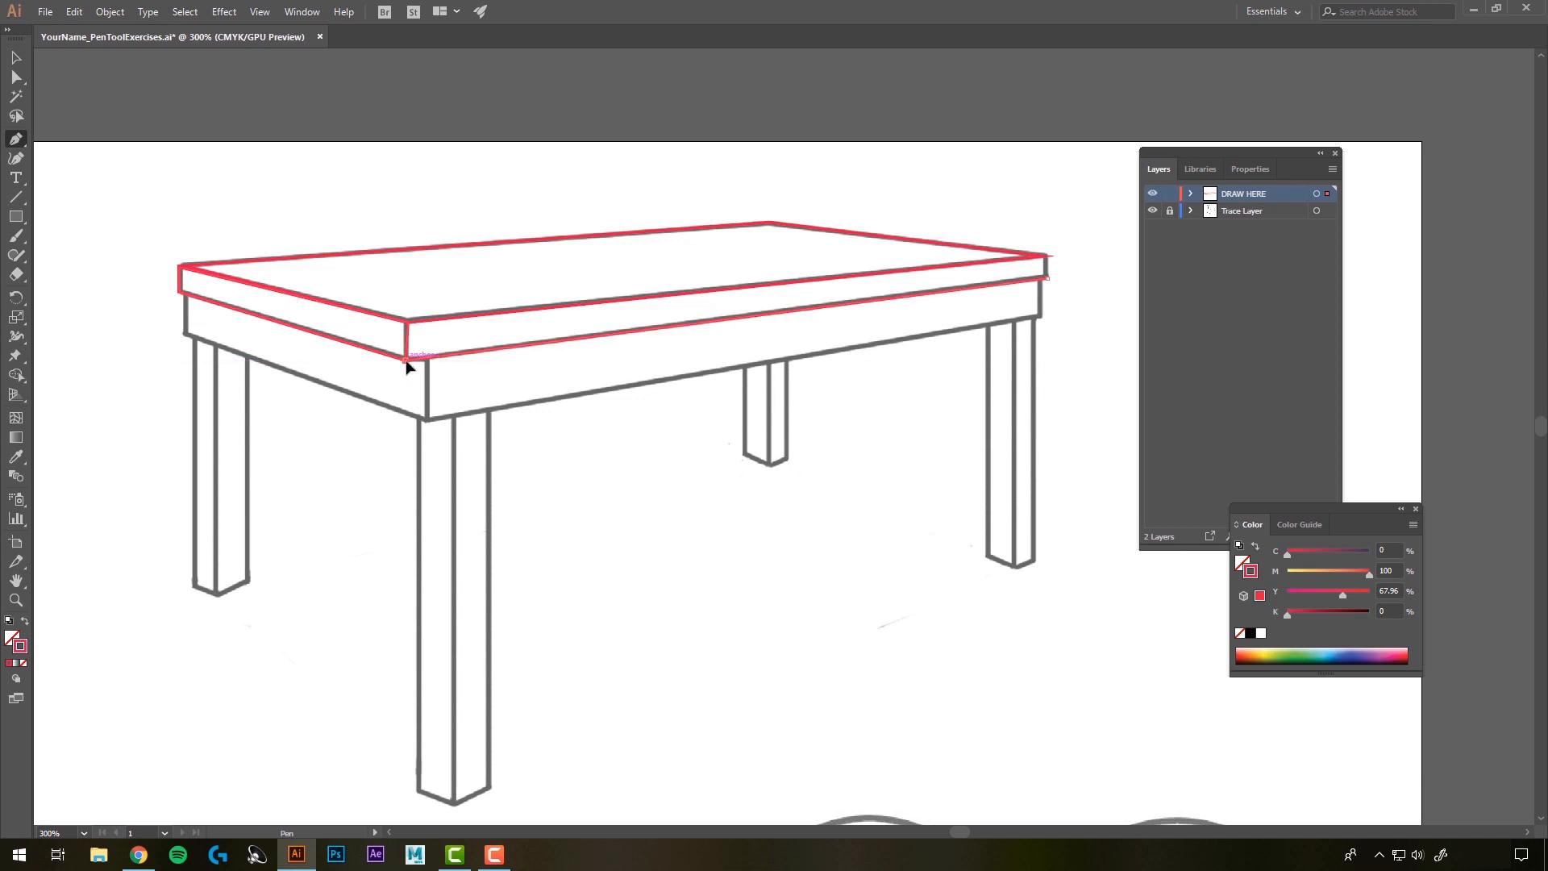
click(406, 314)
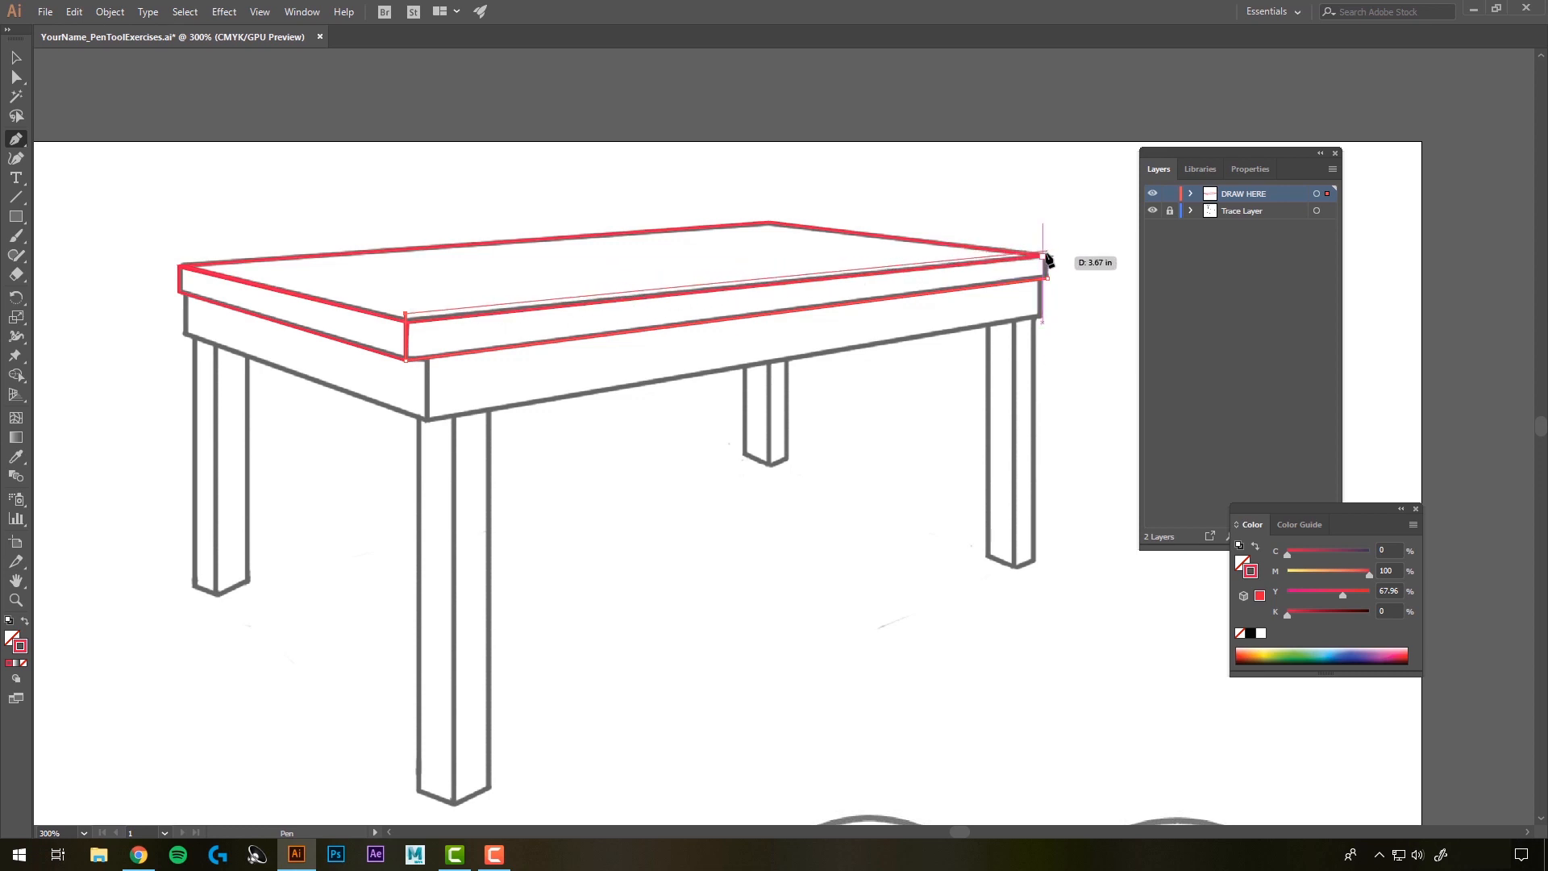
click(1047, 257)
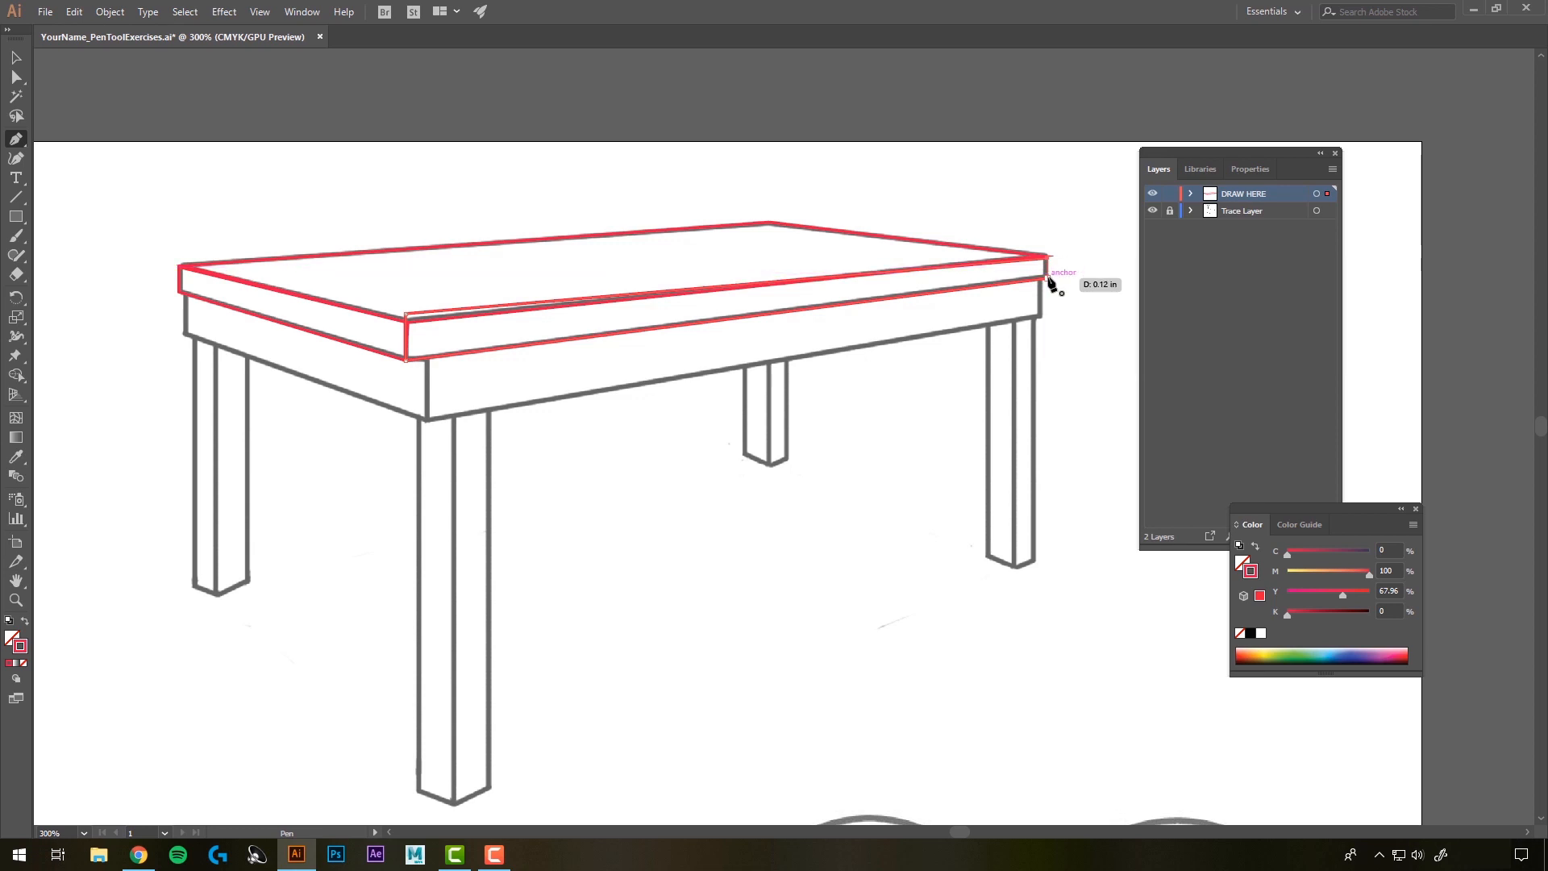
click(1048, 278)
Move the long front-edge path's misplaced upper-left anchor onto the tabletop's front corner with Direct Selection, and deselect the path
click(15, 57)
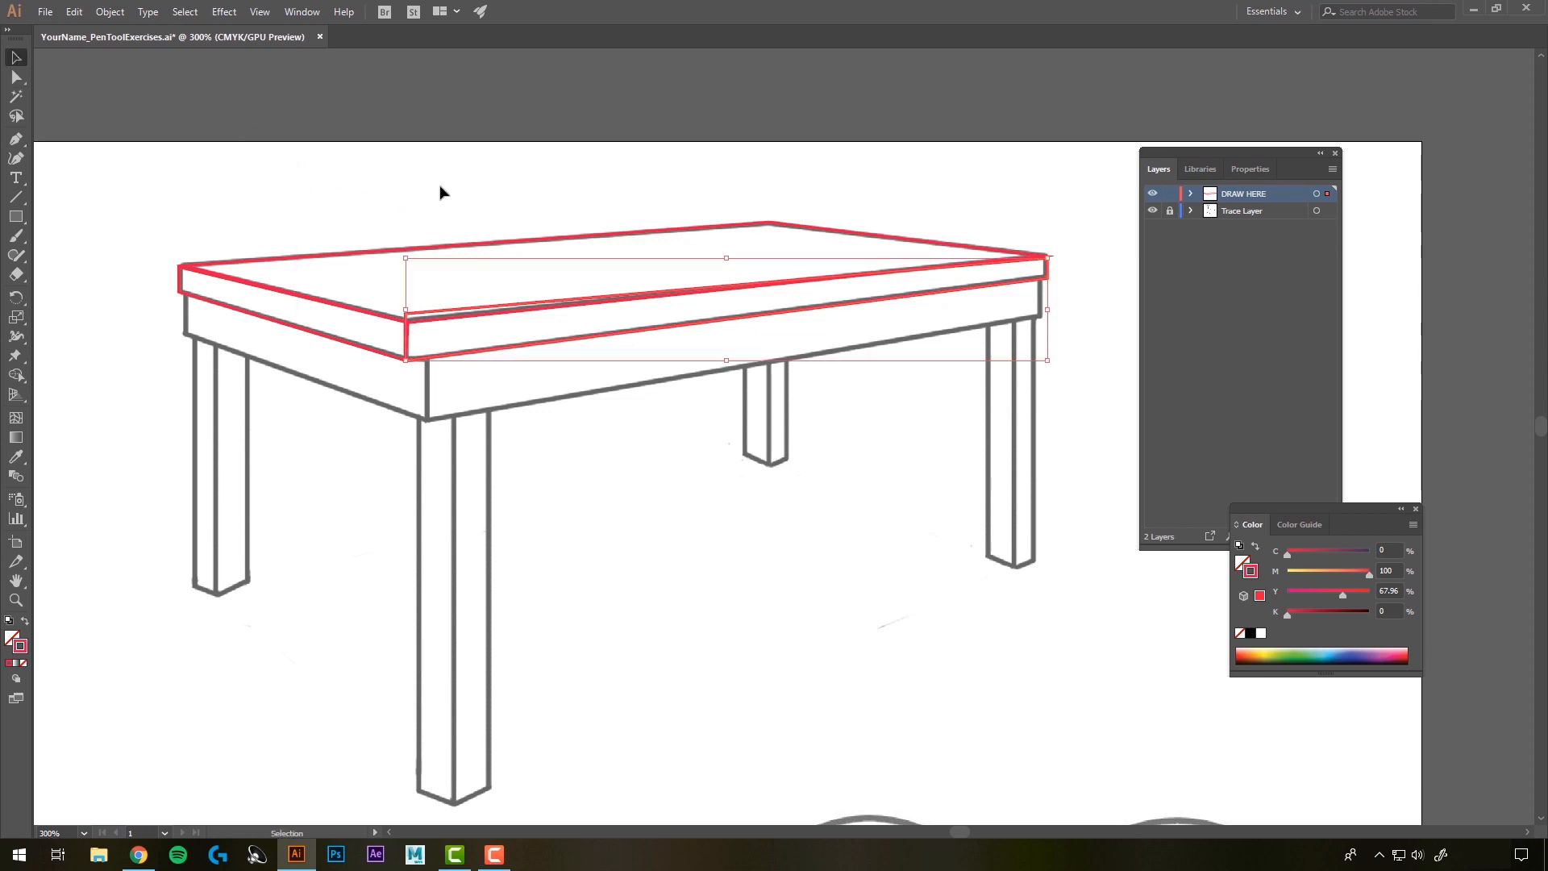
click(419, 230)
click(419, 248)
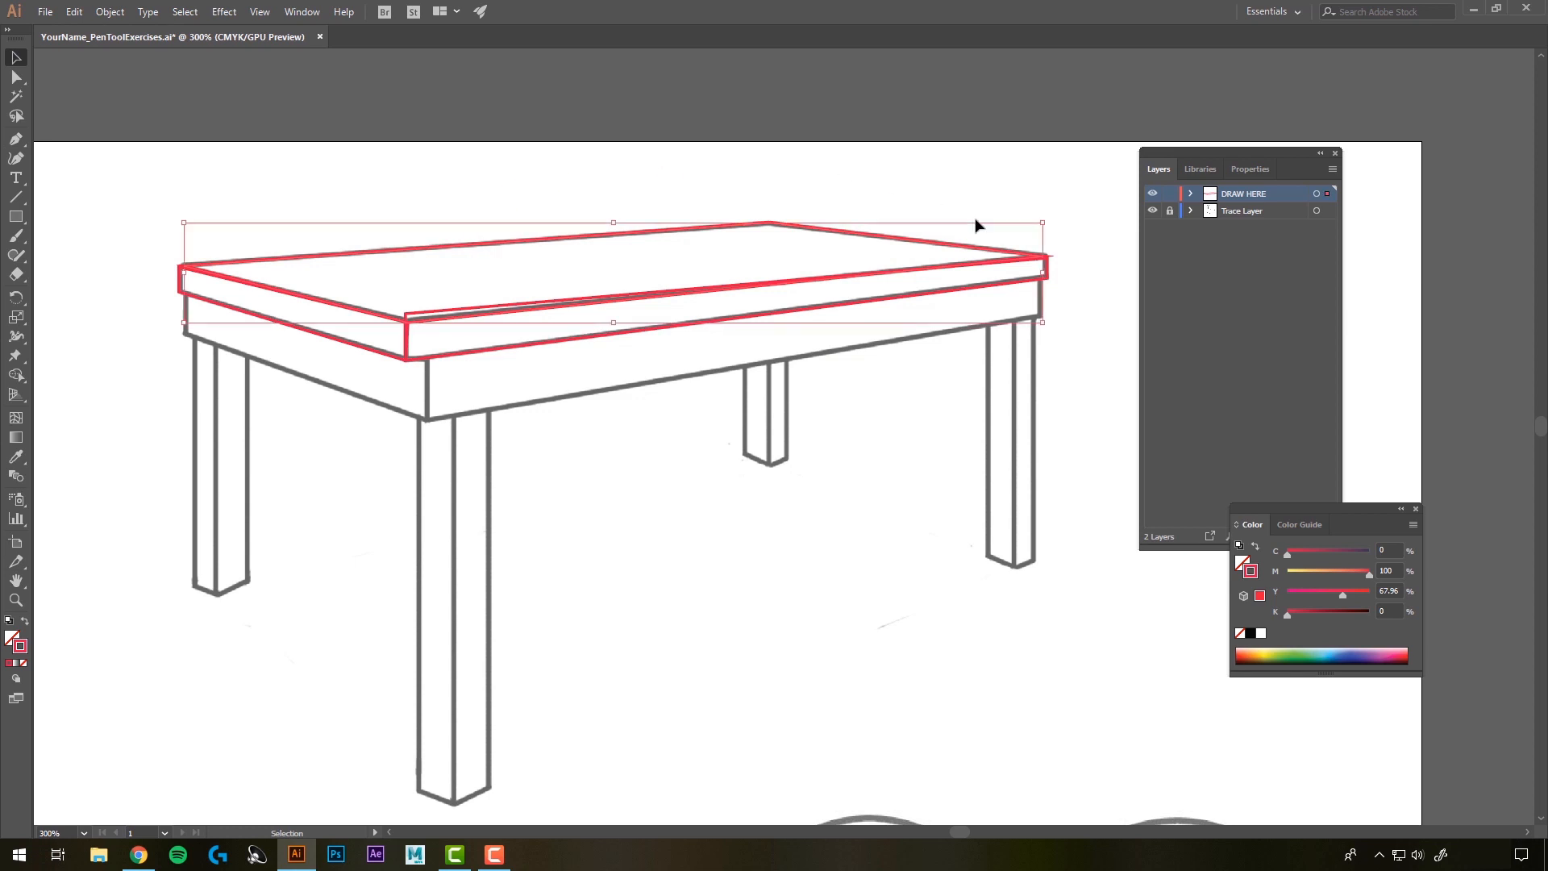
click(16, 76)
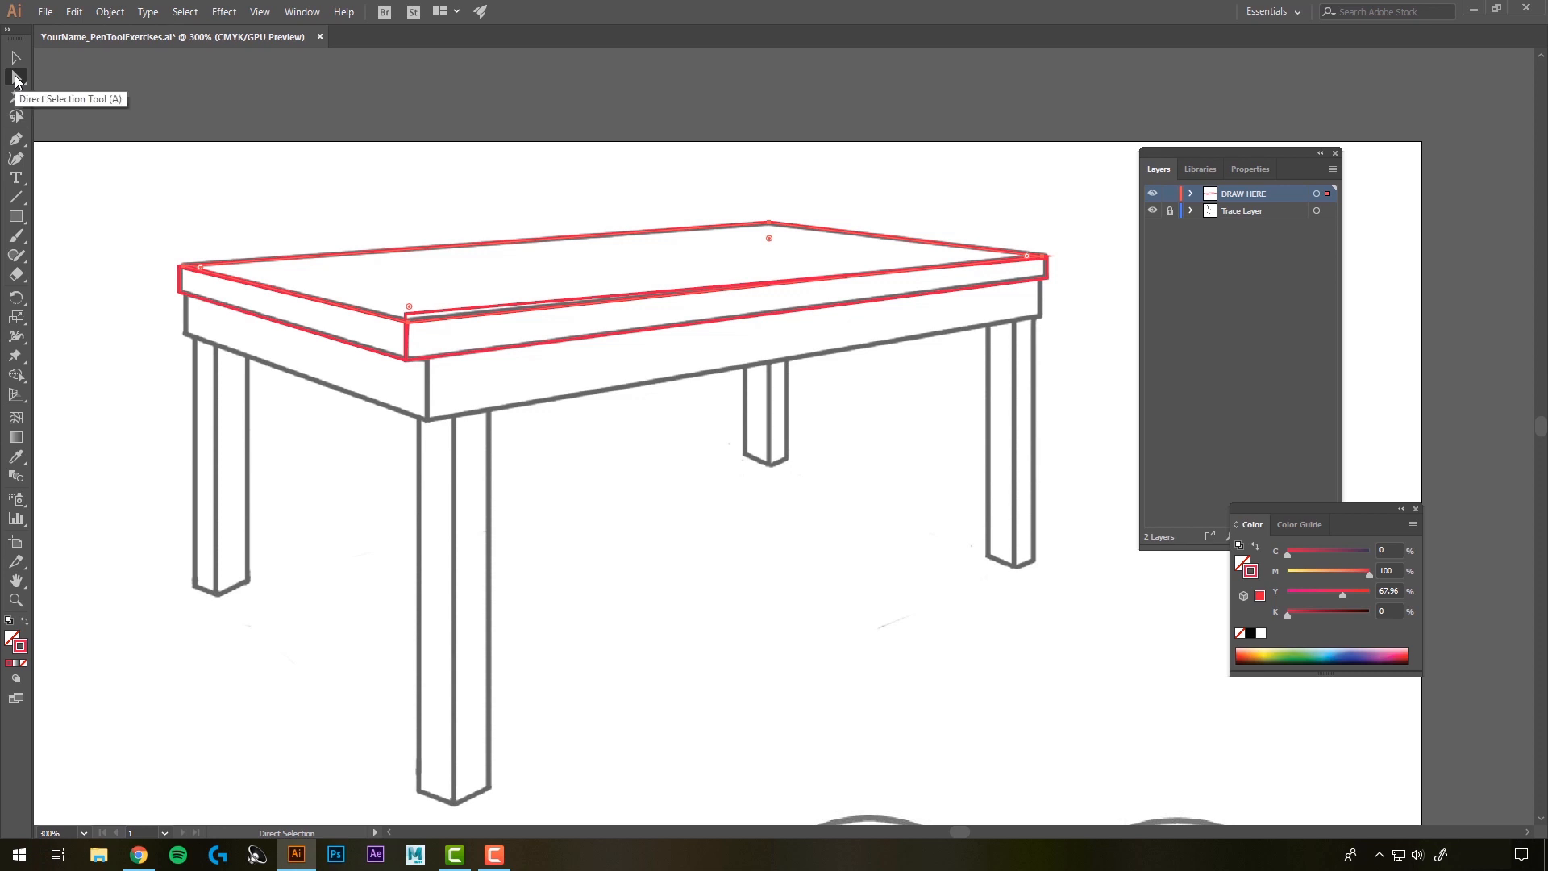
click(123, 95)
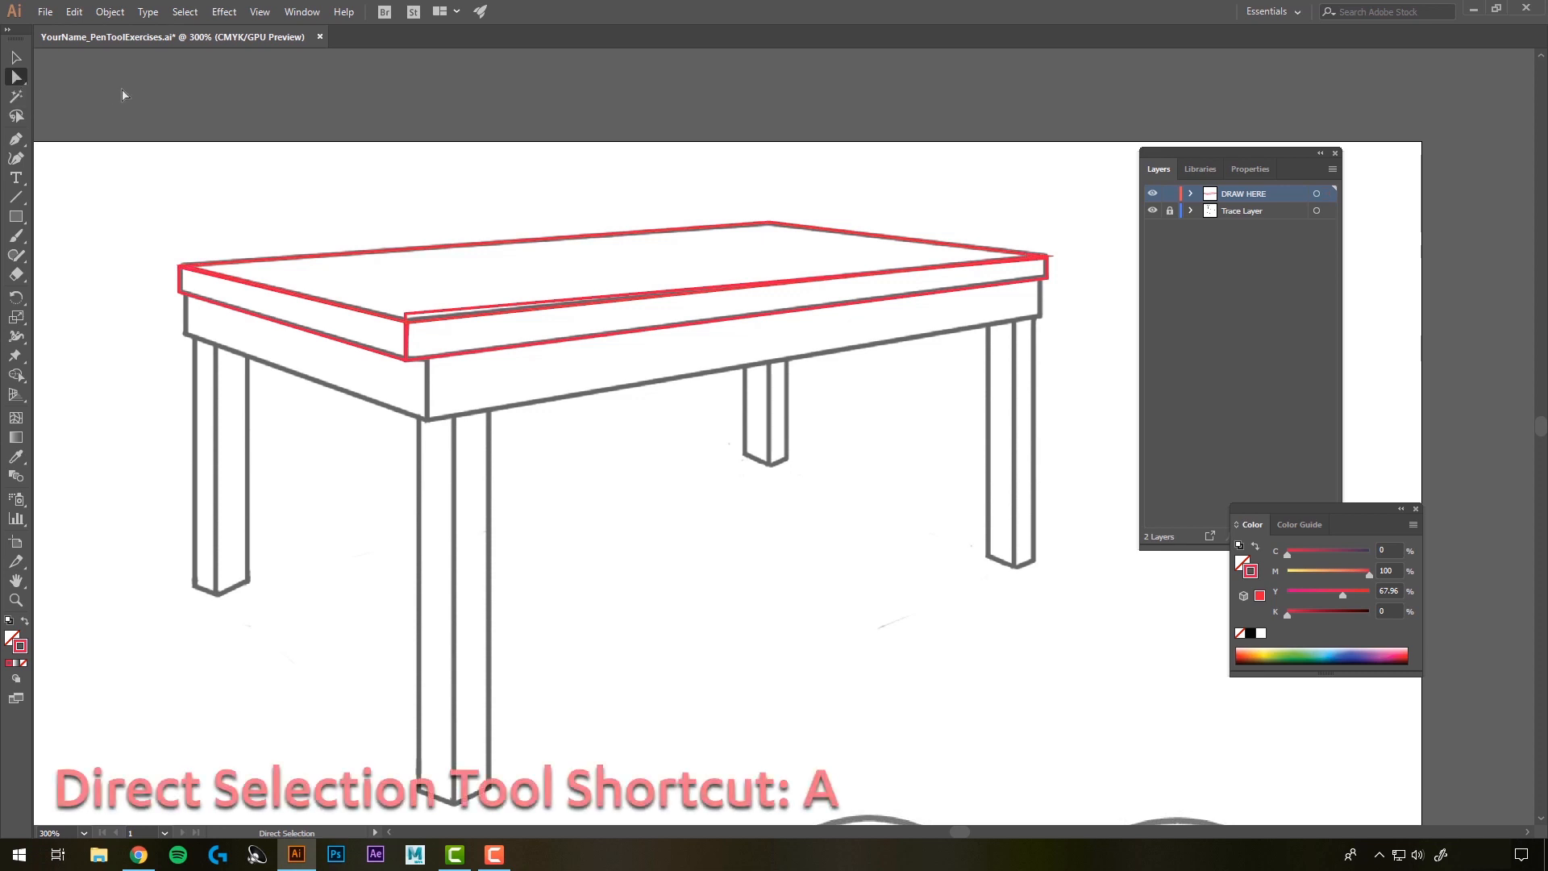
click(408, 318)
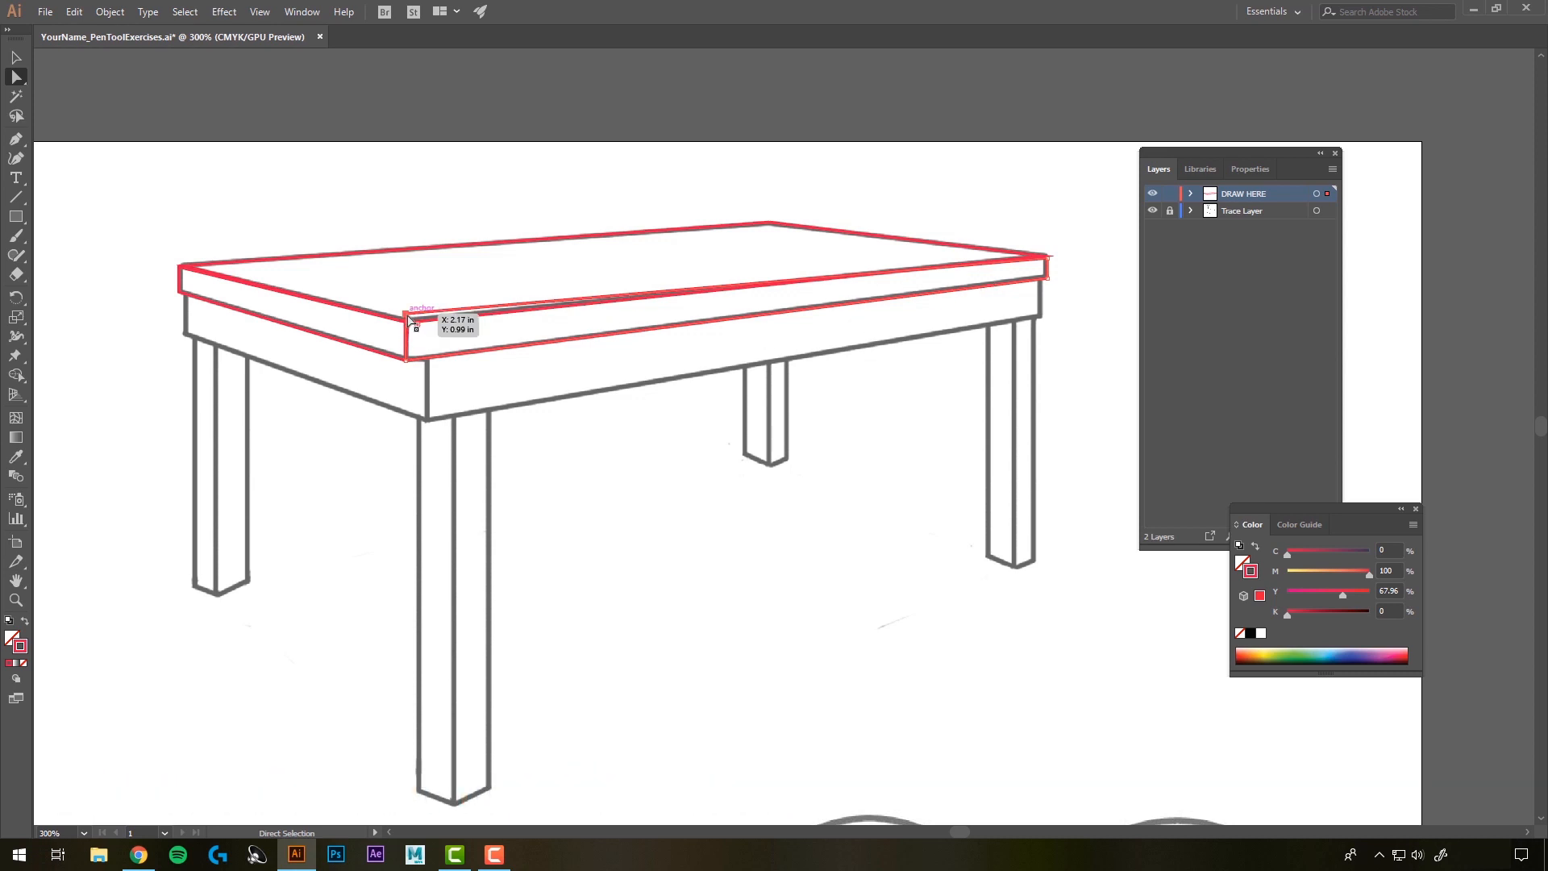
drag(409, 318, 408, 322)
click(1060, 246)
Trace the left apron panel beneath the tabletop as a closed four-corner Pen path, and deselect it
drag(556, 405, 590, 381)
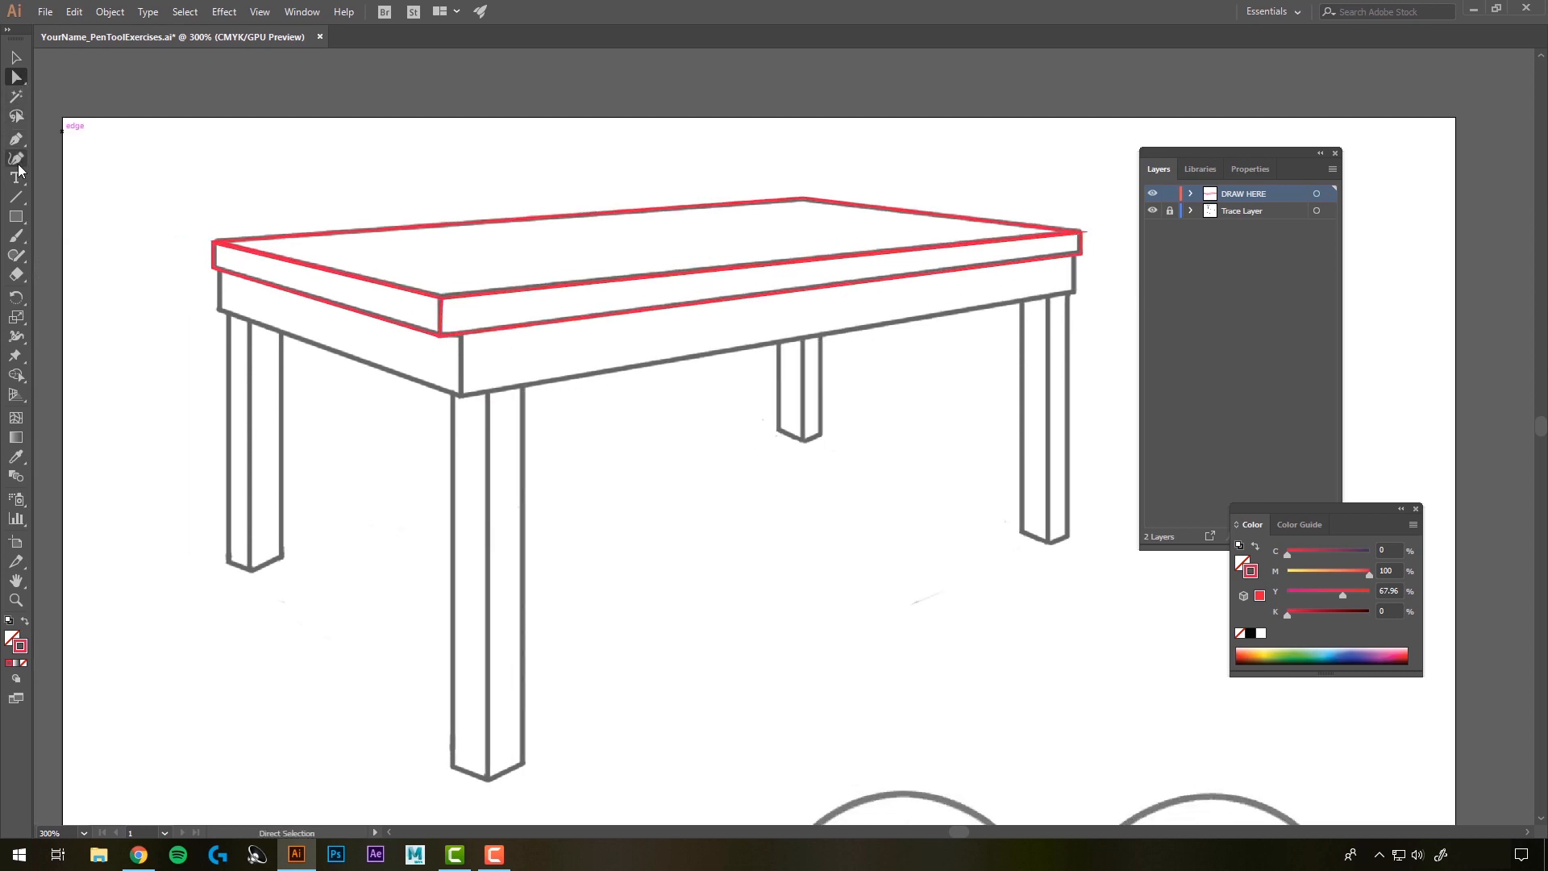
key(p)
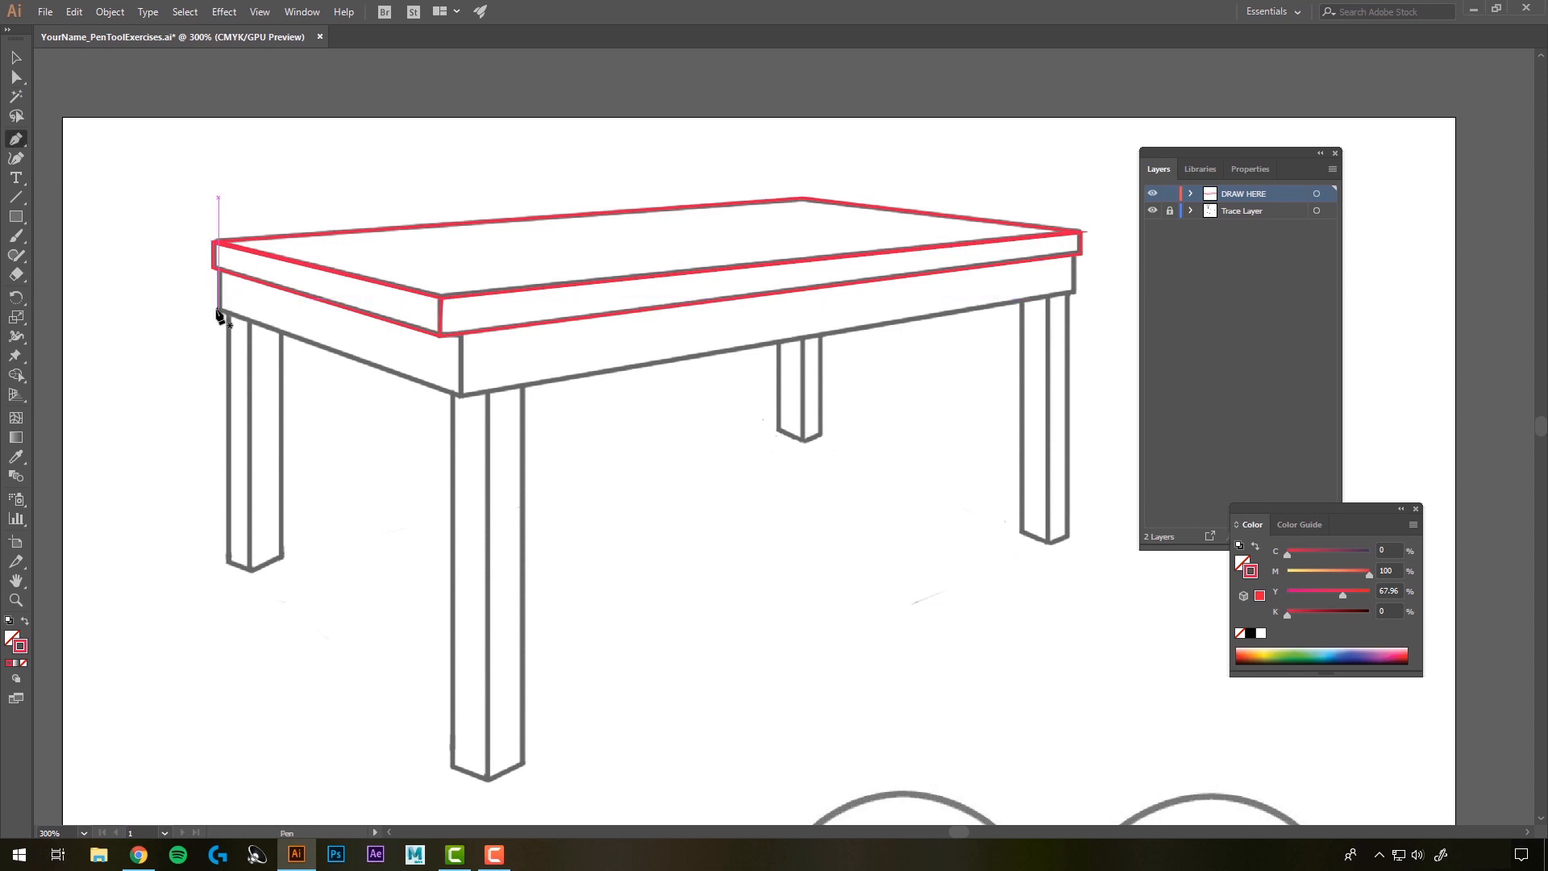
click(218, 312)
click(463, 395)
click(462, 333)
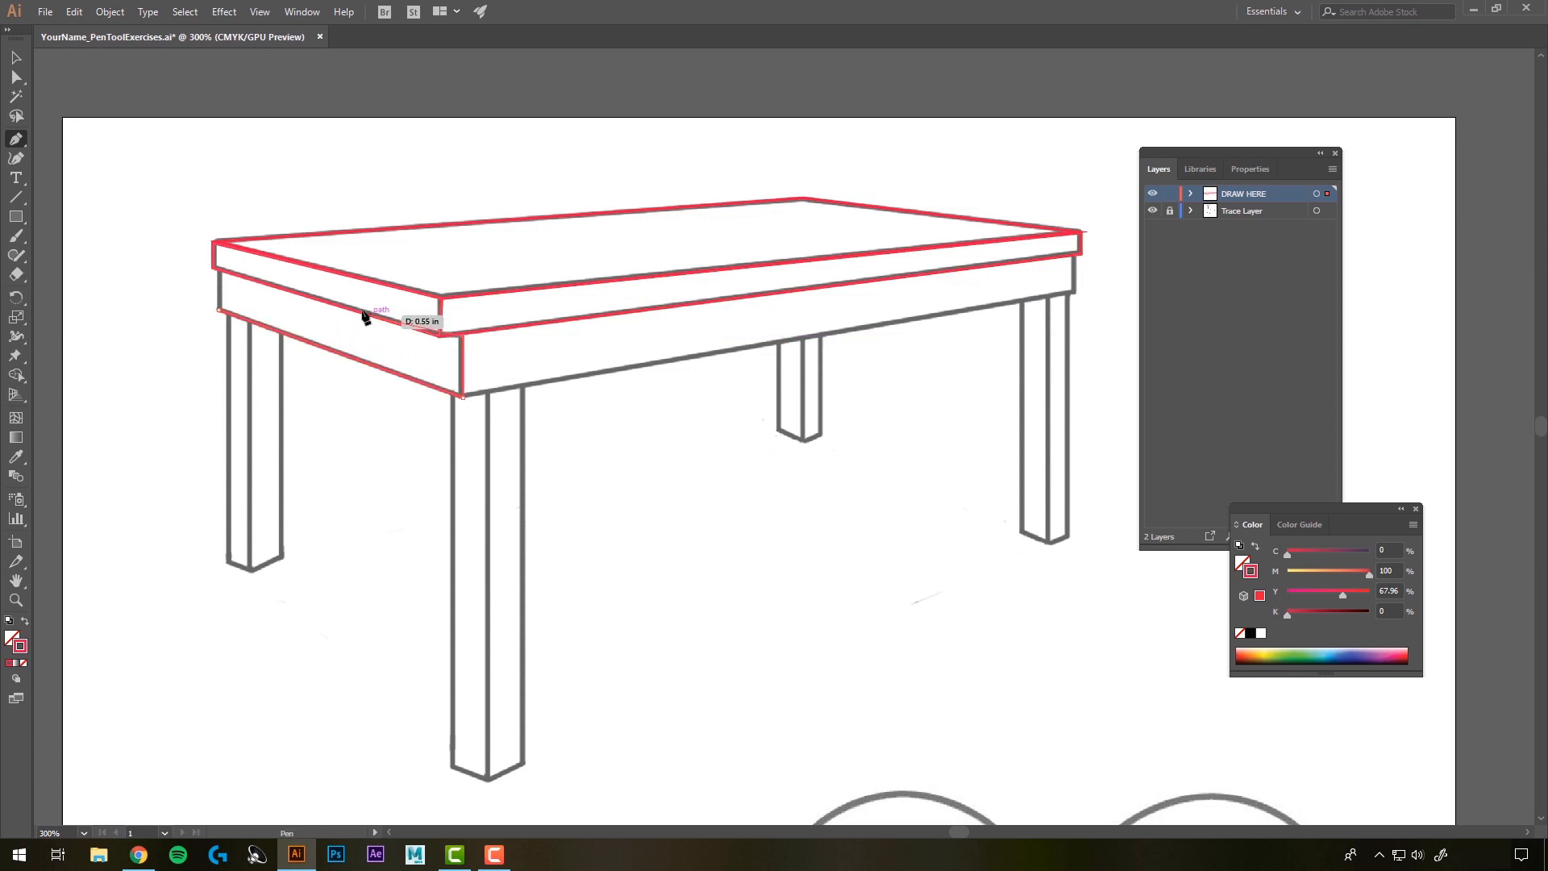
click(220, 272)
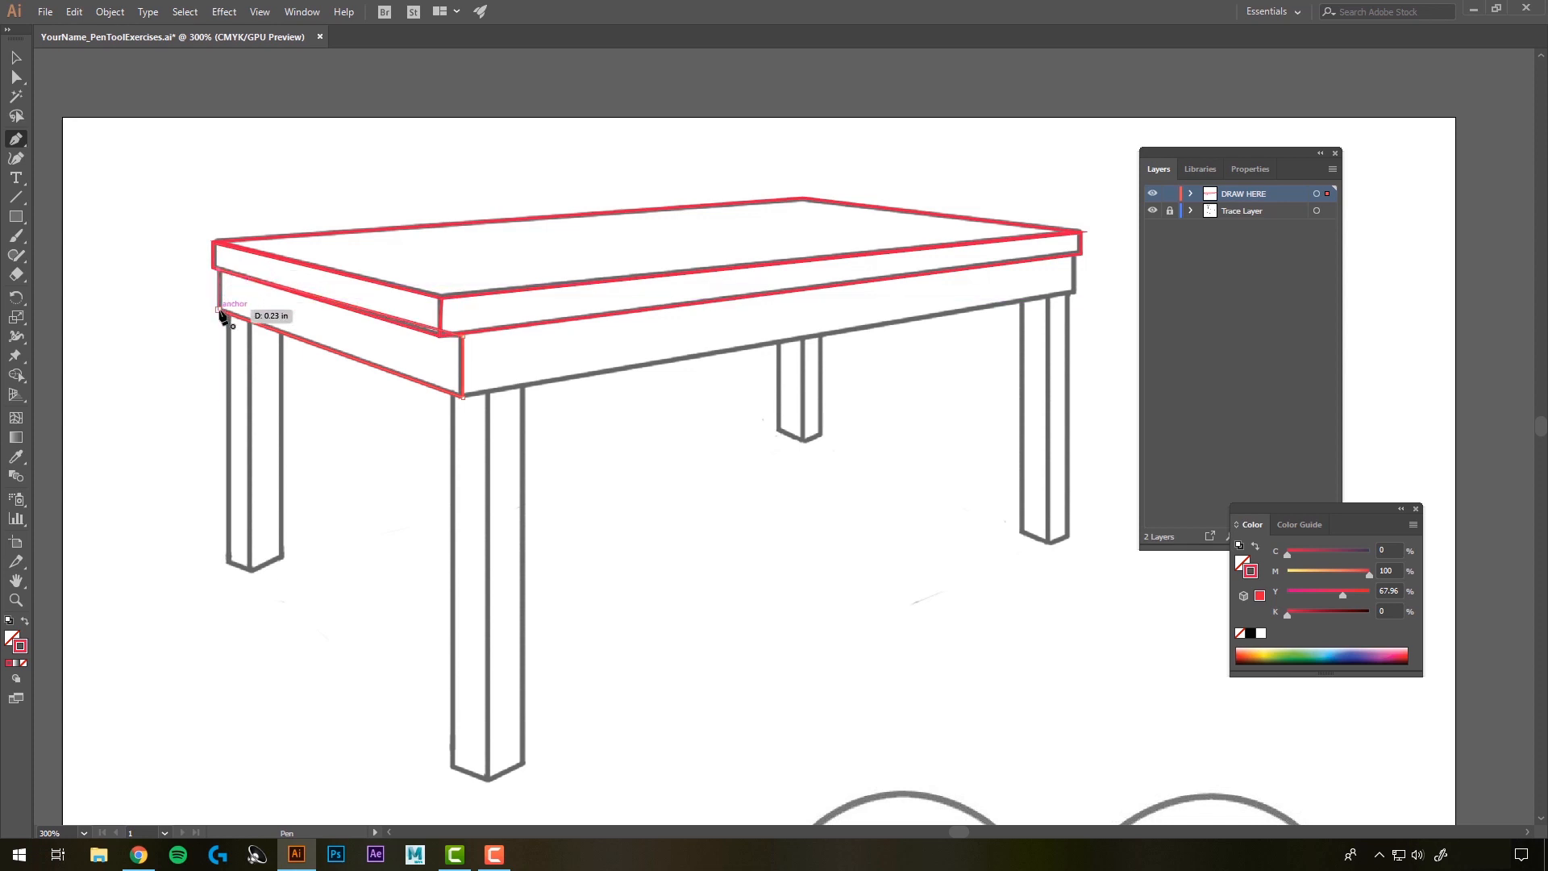
click(220, 312)
click(17, 58)
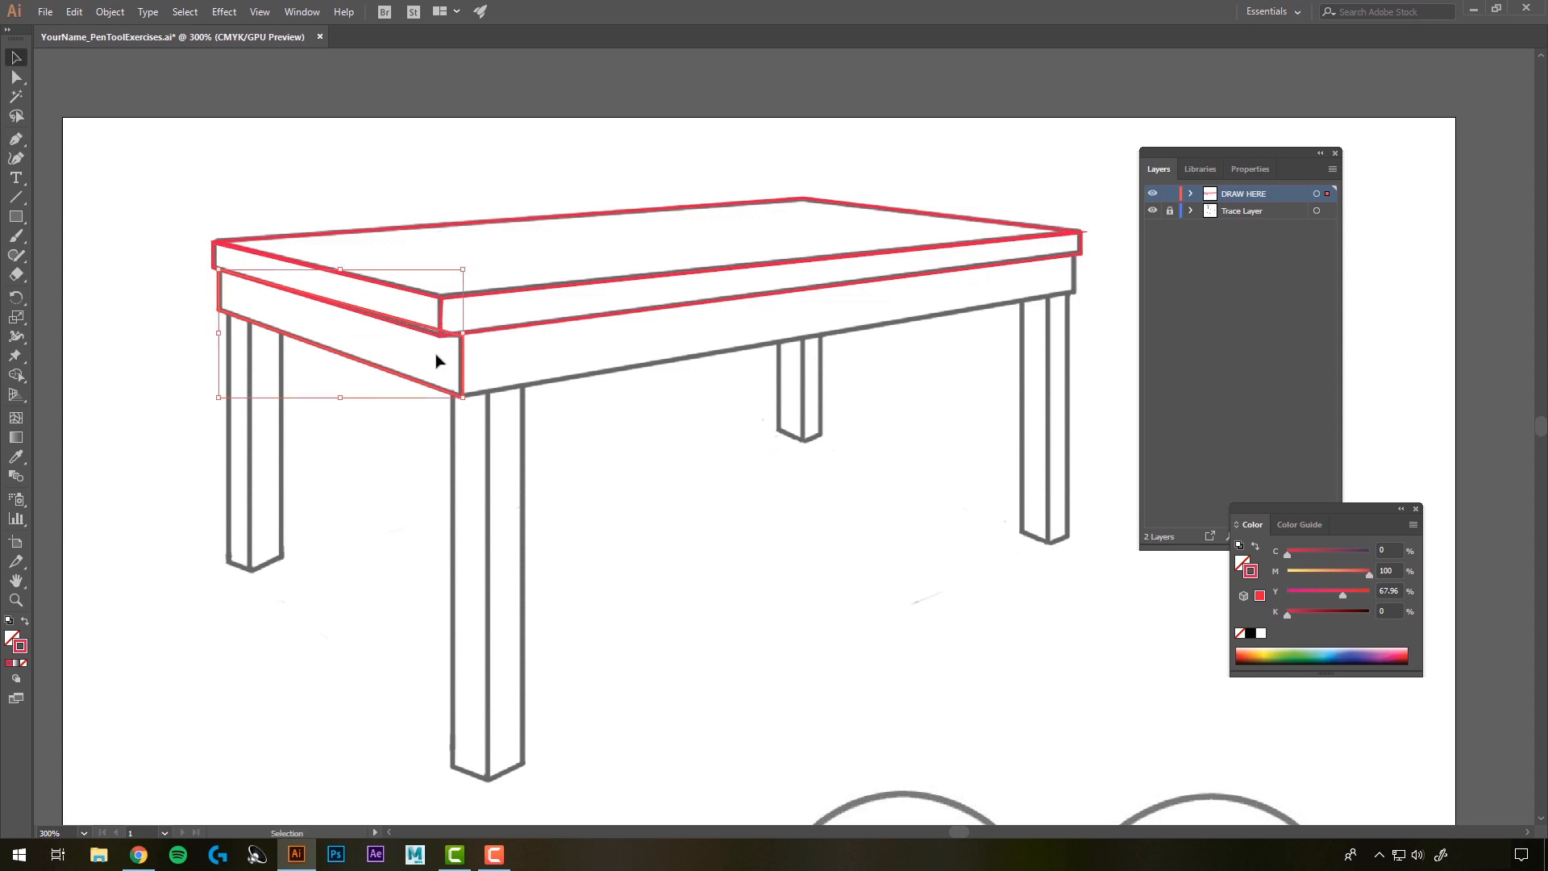
click(565, 412)
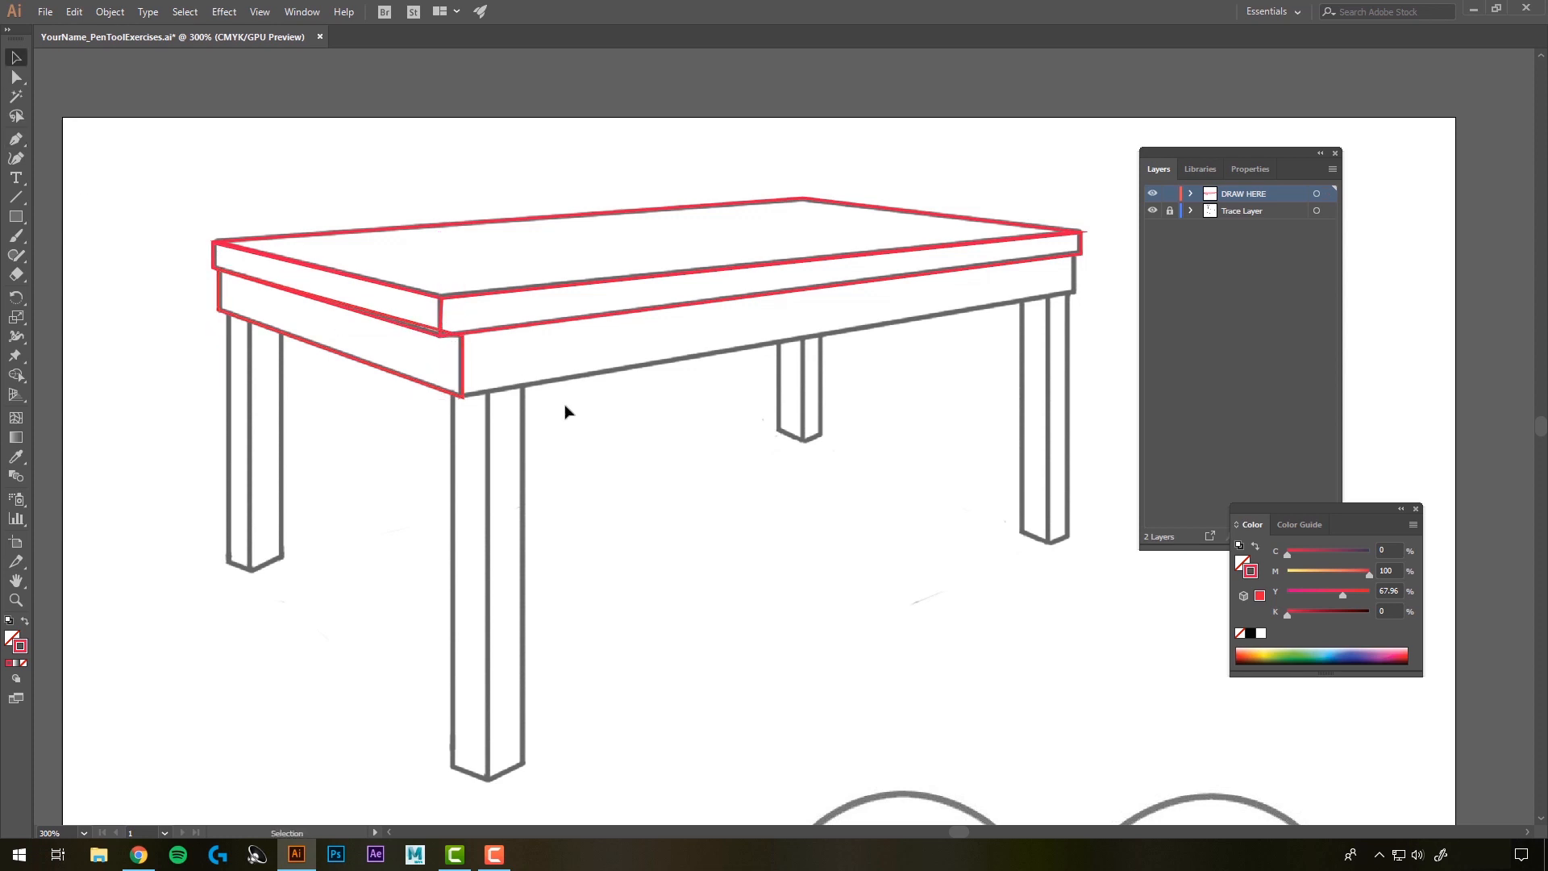
Trace the long front apron panel beneath the tabletop as a closed four-corner path with the Pen tool
click(16, 139)
click(1074, 295)
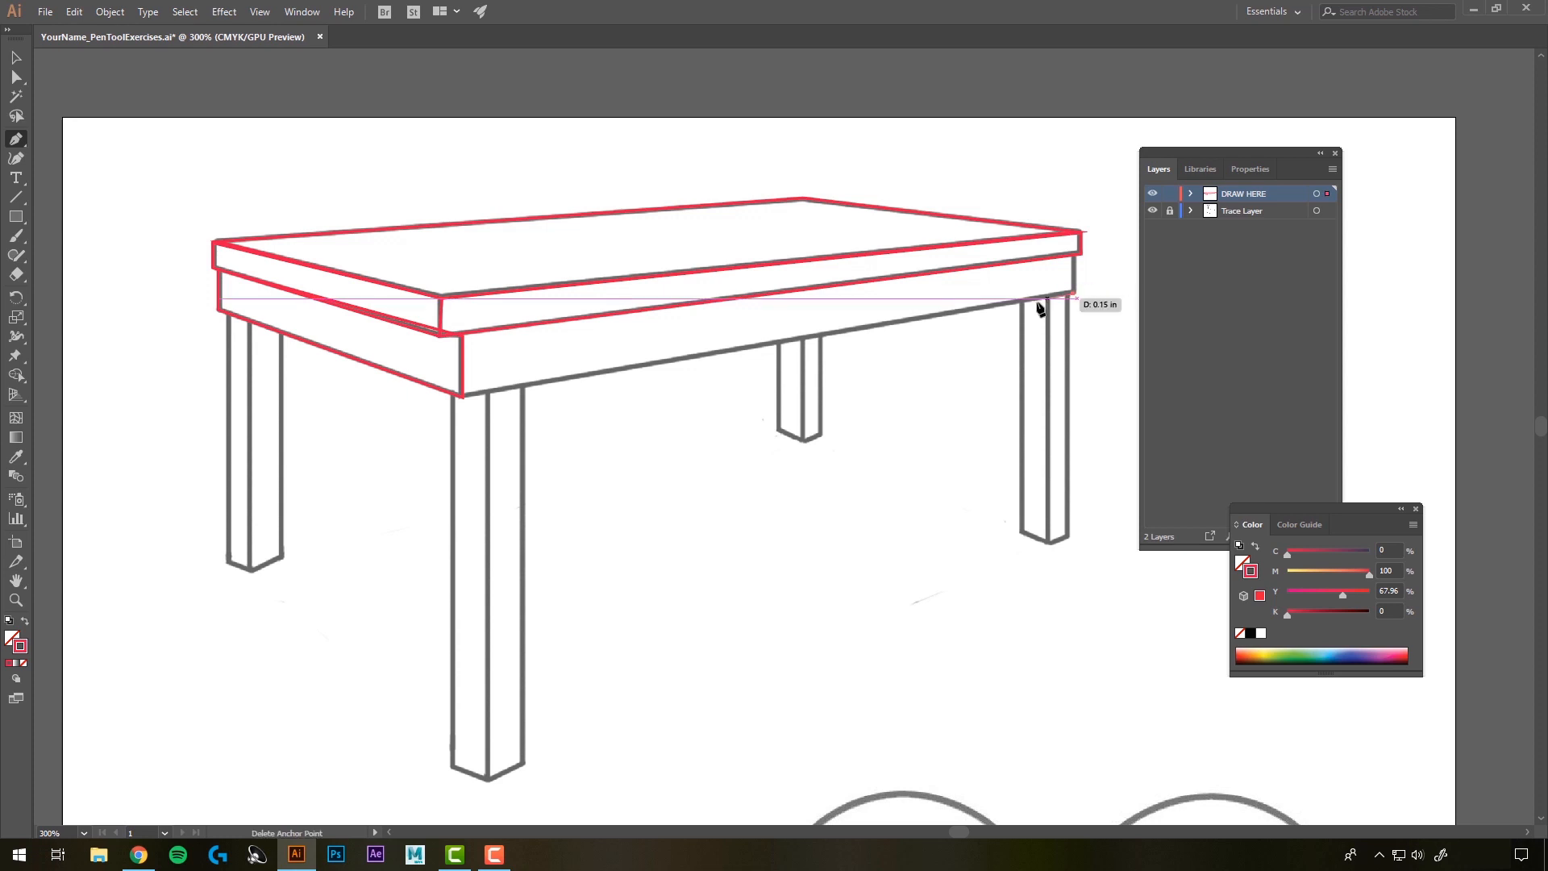
click(462, 395)
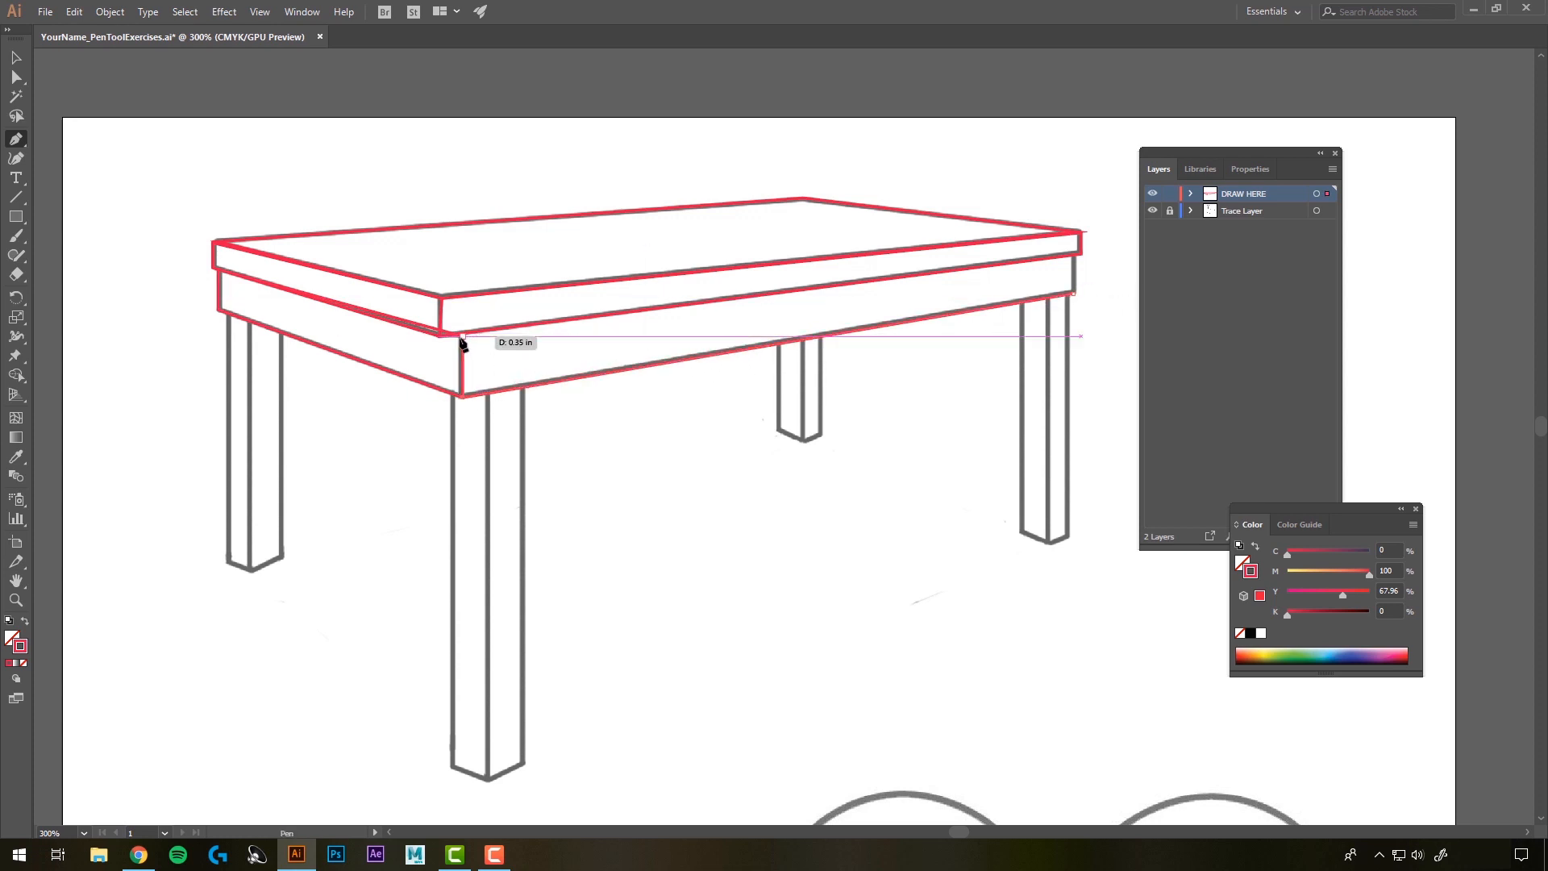
click(462, 334)
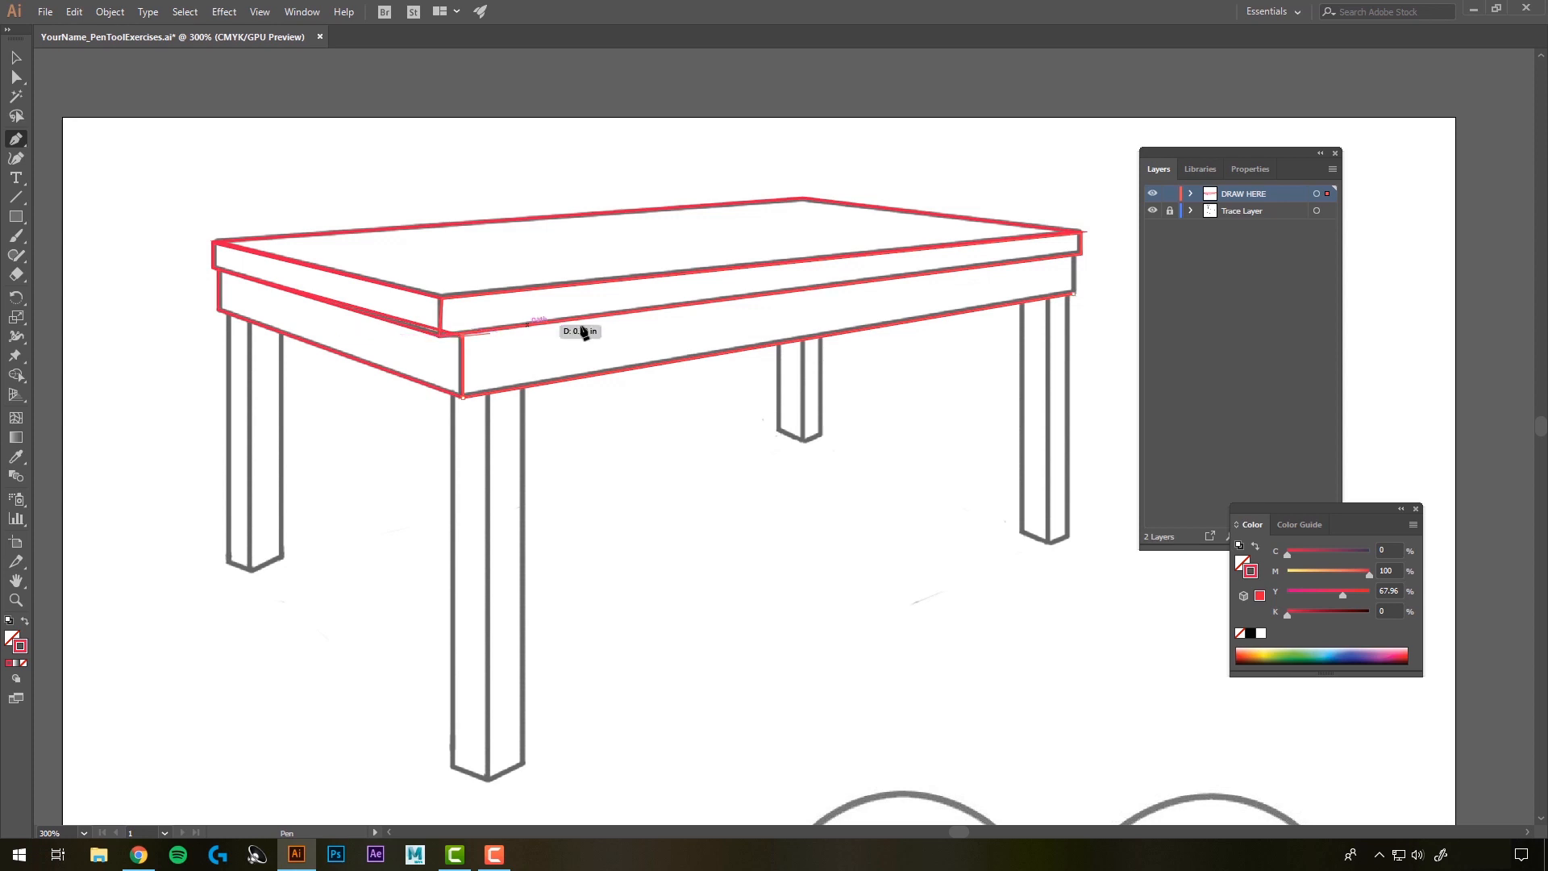
click(1077, 256)
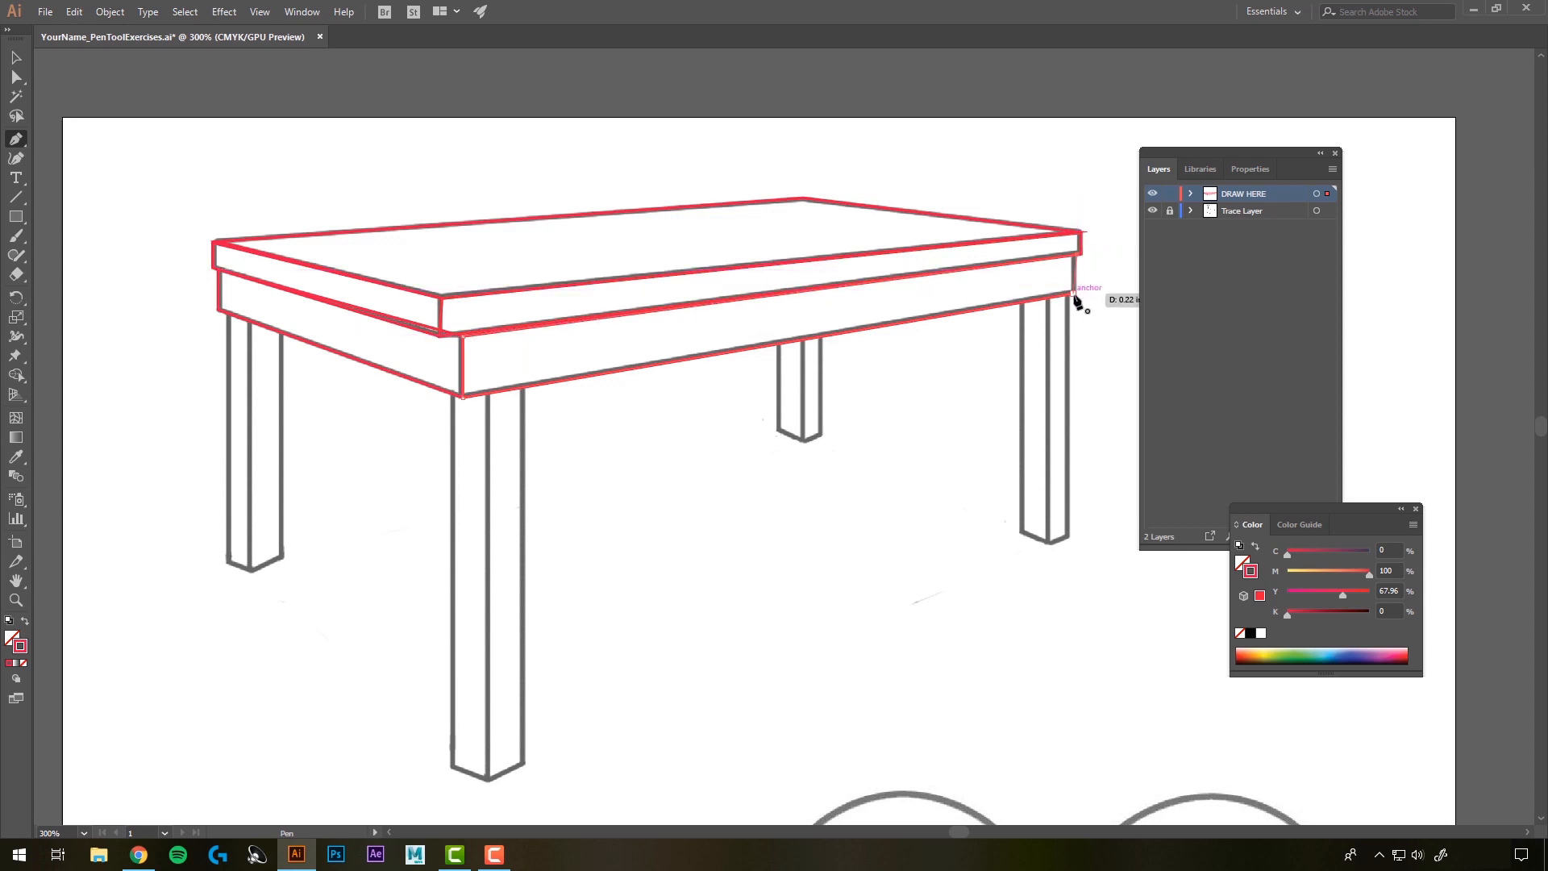
click(1075, 295)
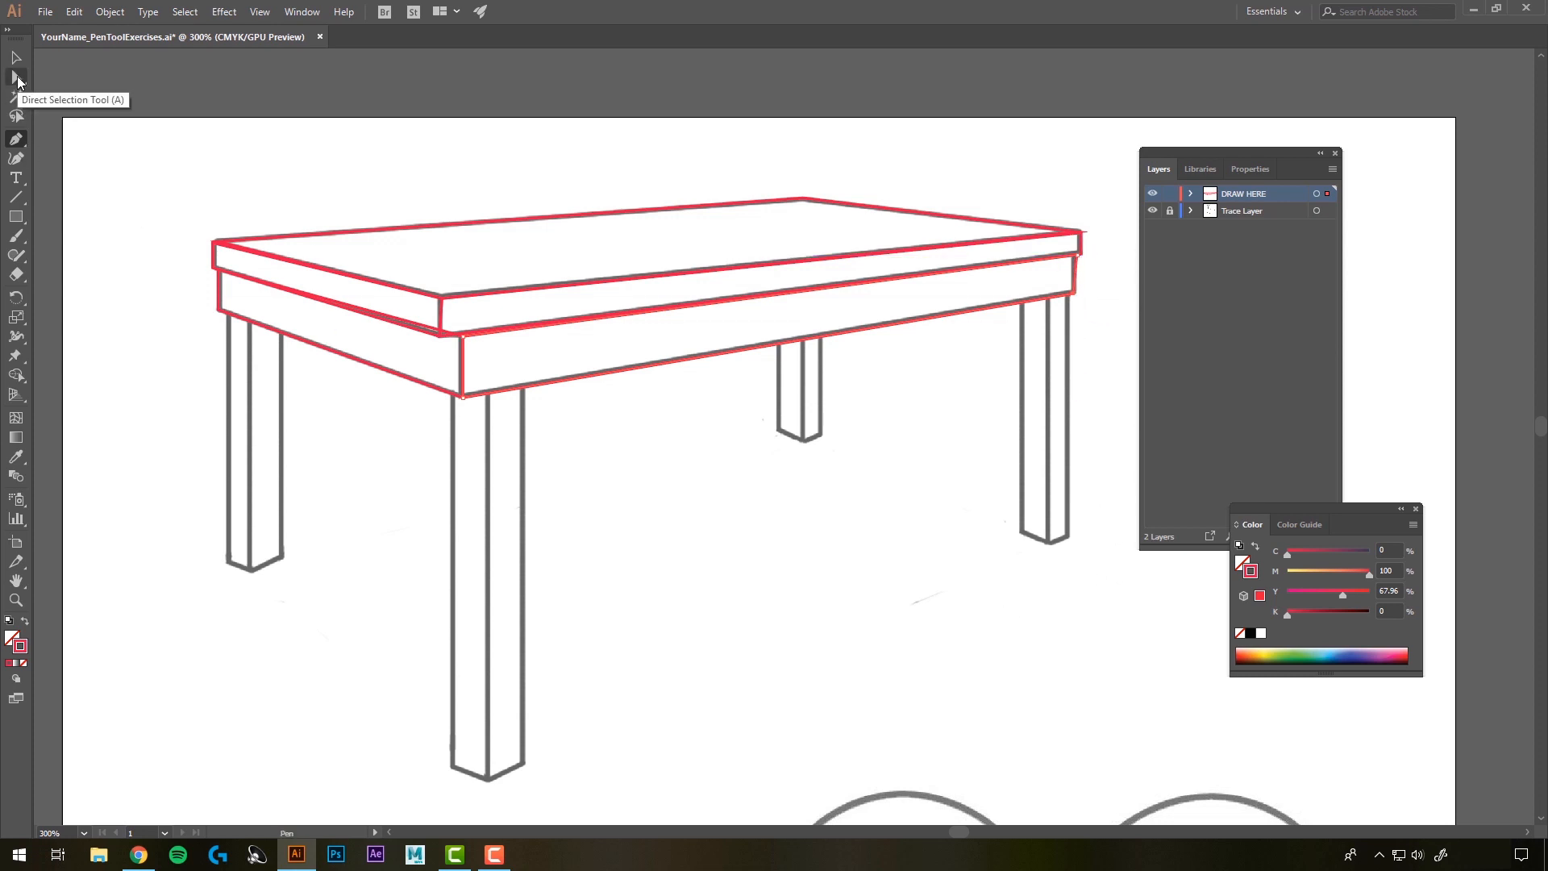
Shift the front apron path's upper-right anchor inward with Direct Selection so its right edge follows the drawing, and deselect the path
click(17, 77)
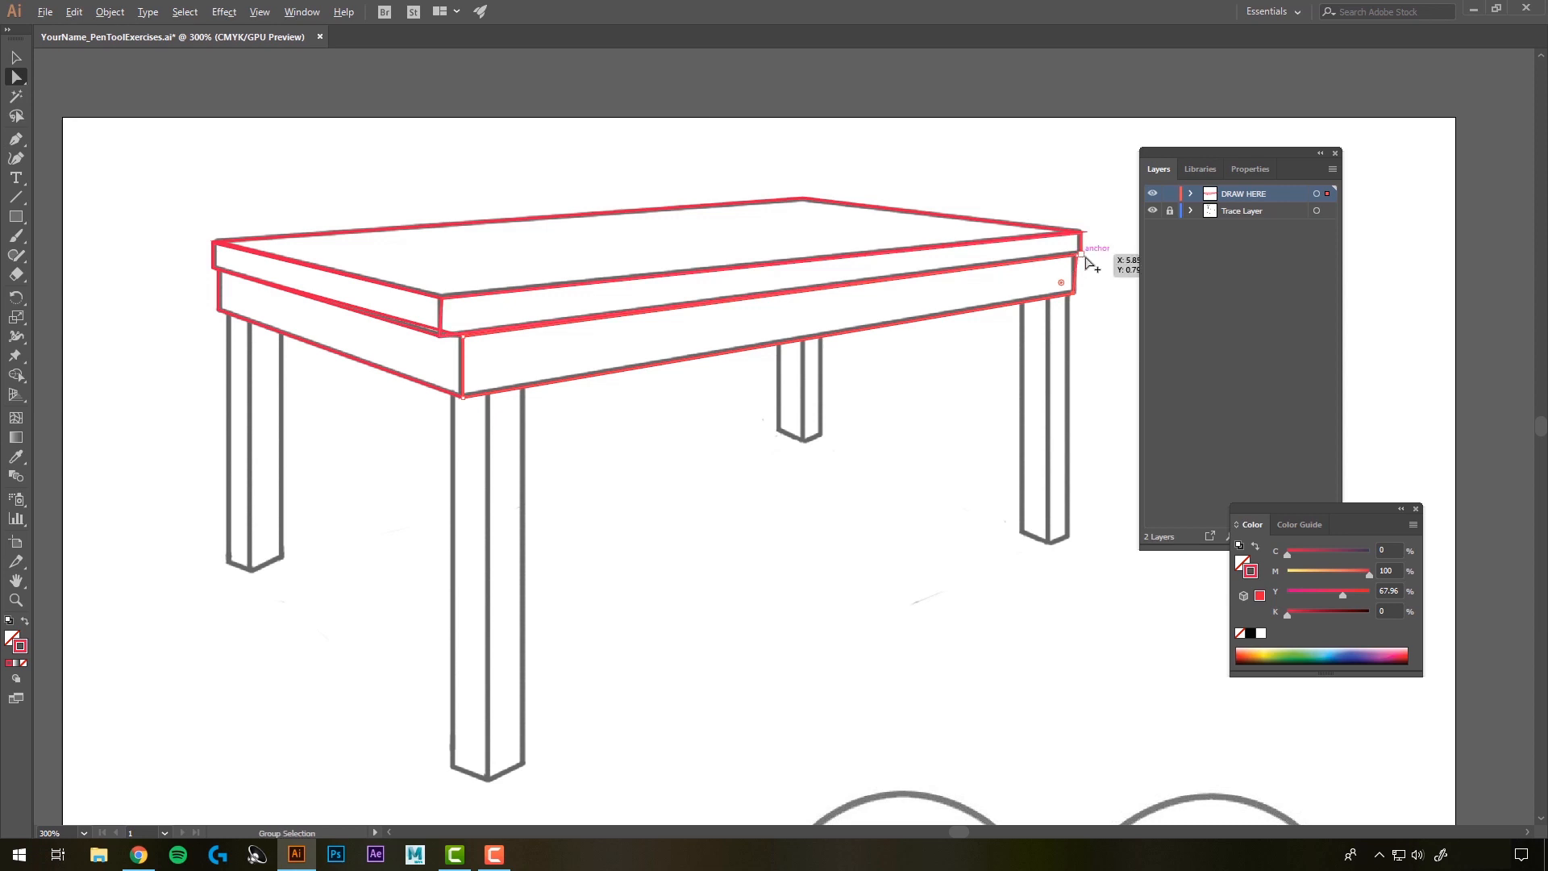
scroll(1081, 254, up, 5)
click(1047, 229)
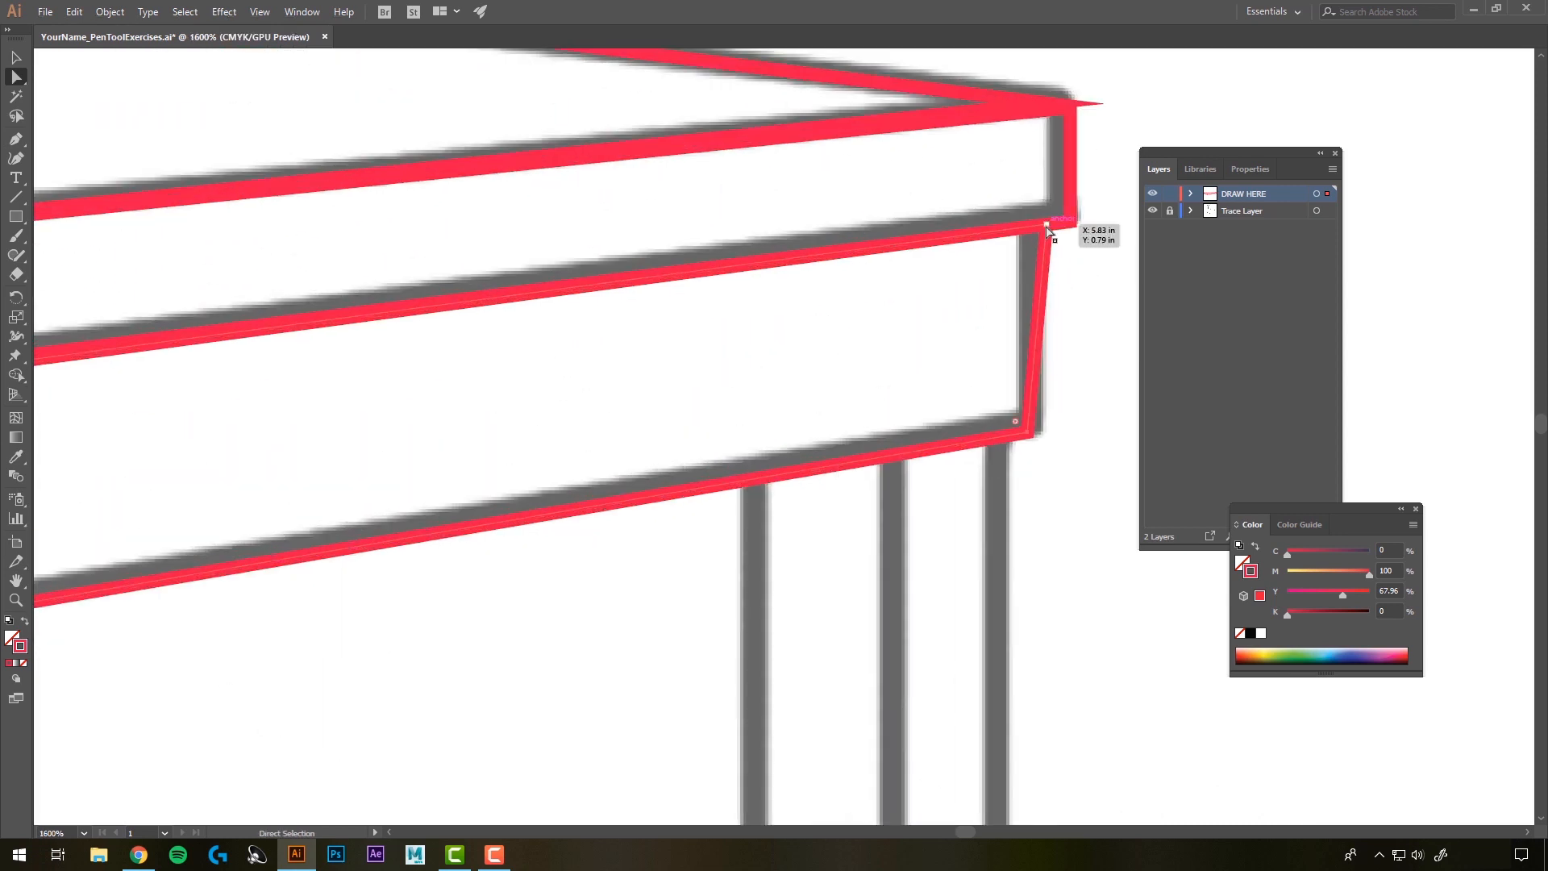
click(1047, 229)
drag(1048, 229, 1018, 239)
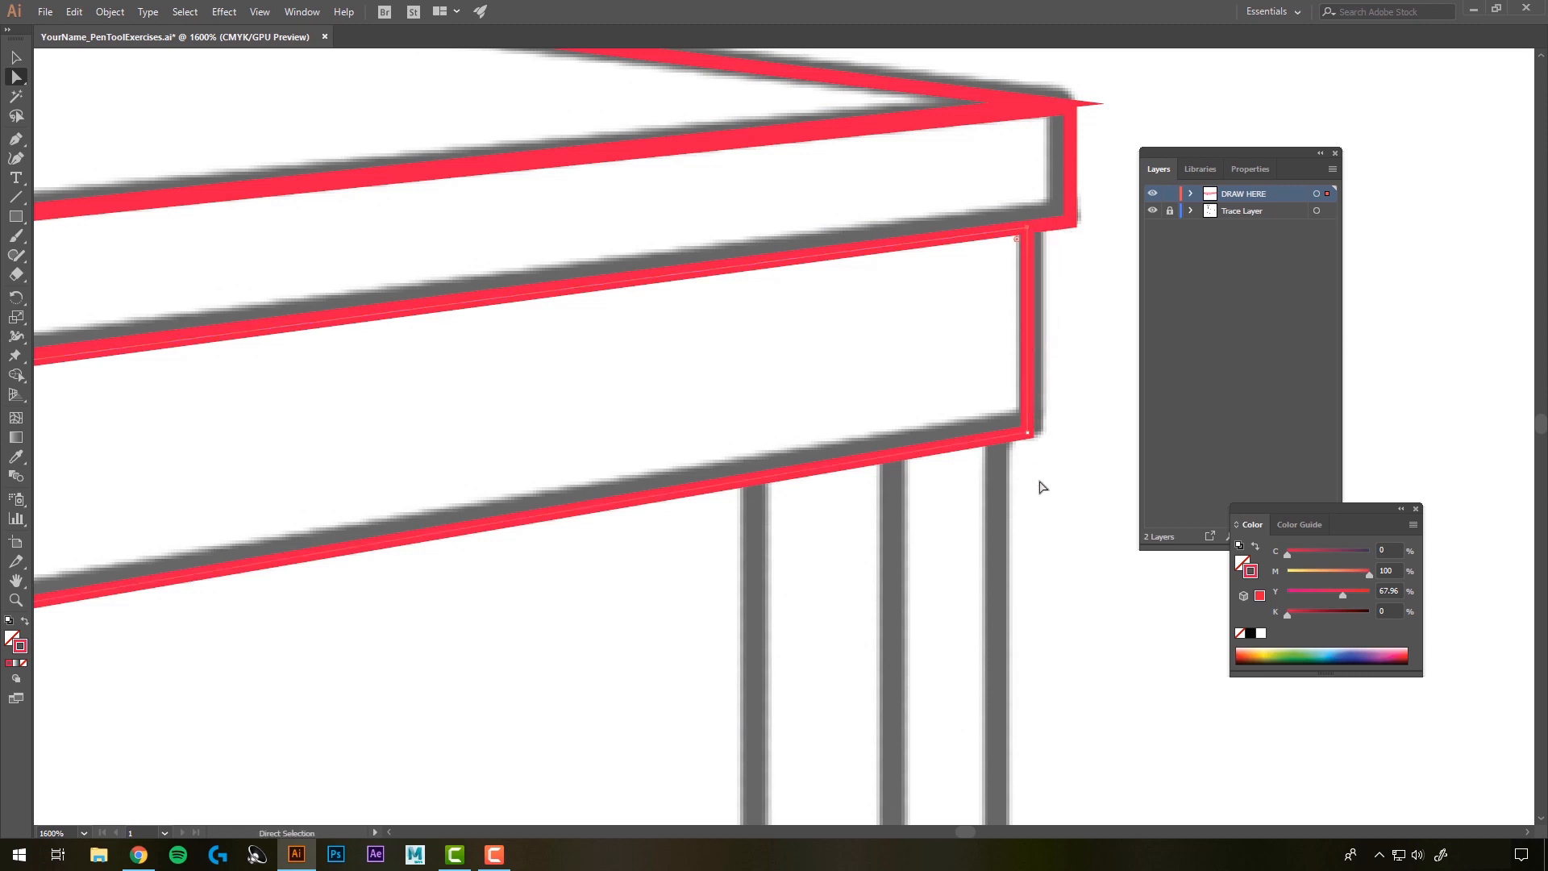
click(998, 482)
scroll(494, 413, down, 6)
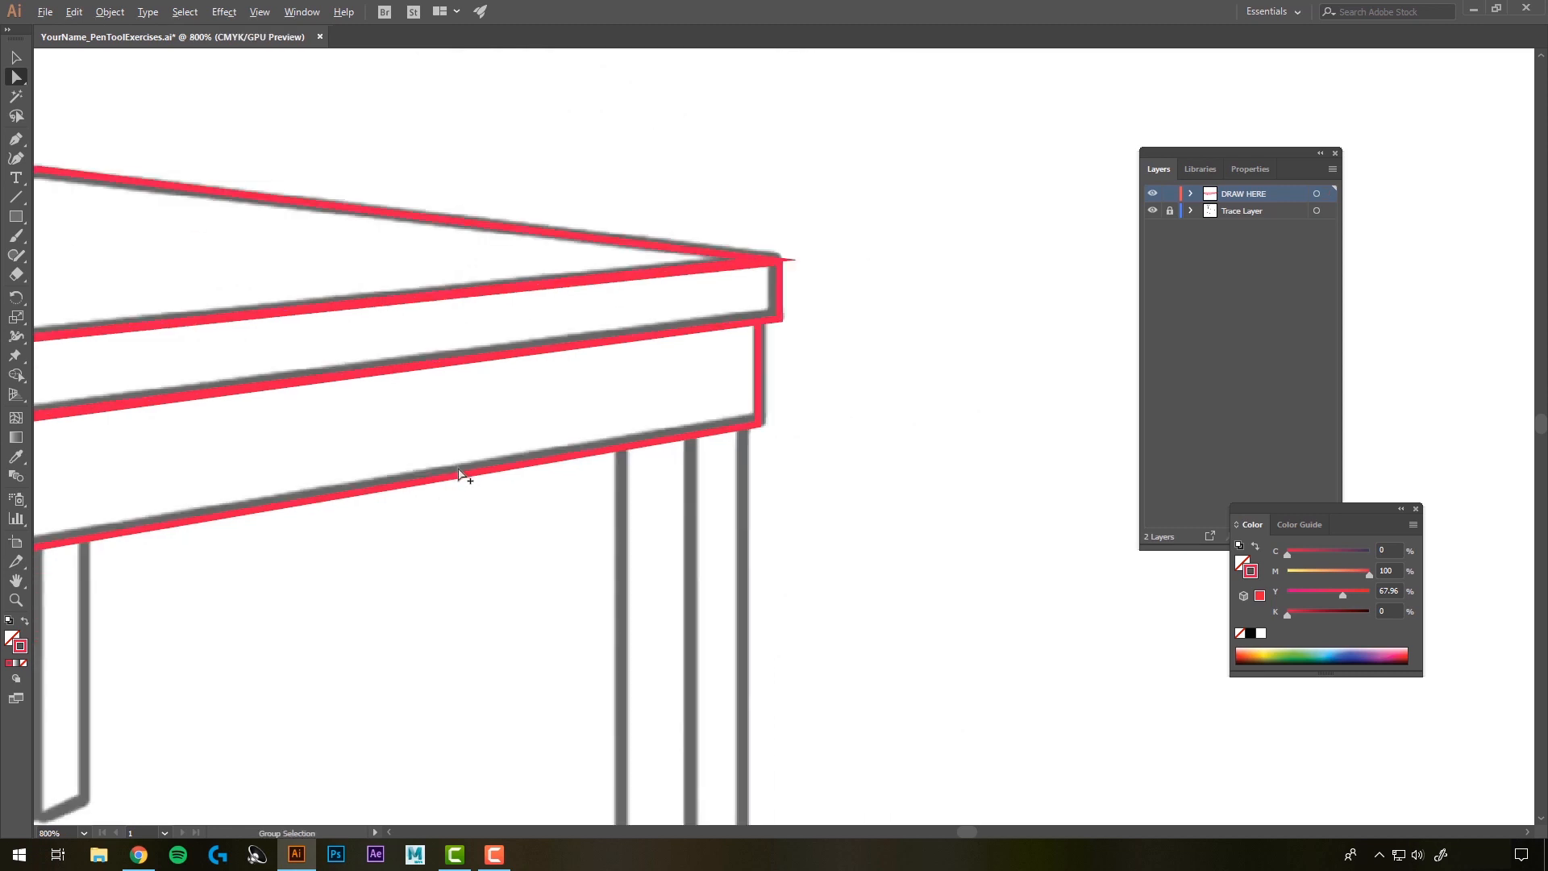
Trace the left face of the table's left leg as a closed four-corner path with the Pen tool
drag(359, 553, 715, 364)
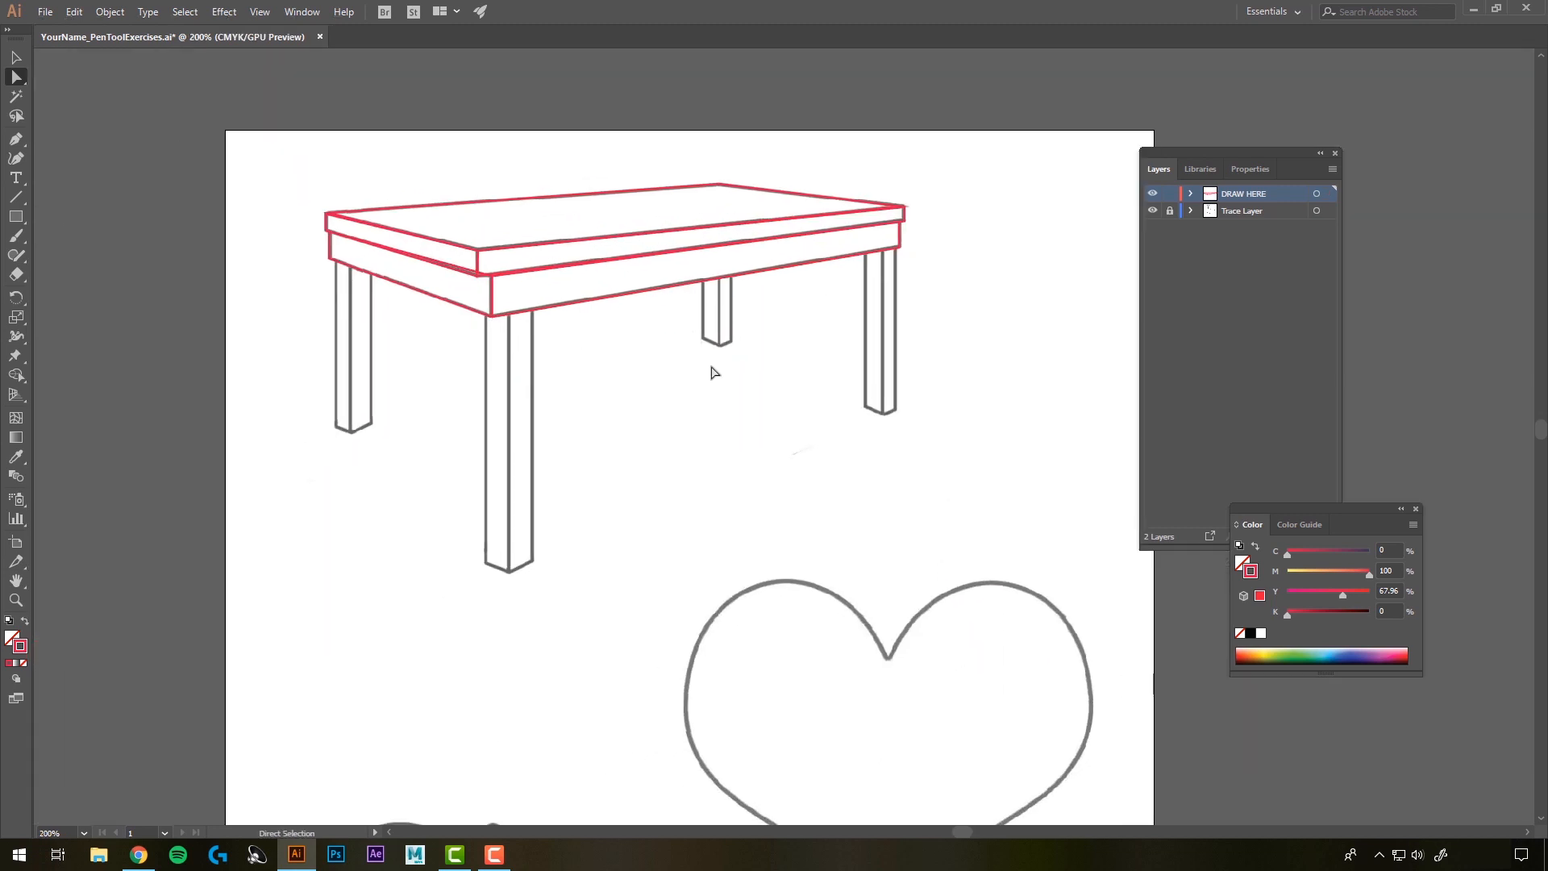
click(16, 140)
click(334, 427)
click(350, 433)
click(350, 265)
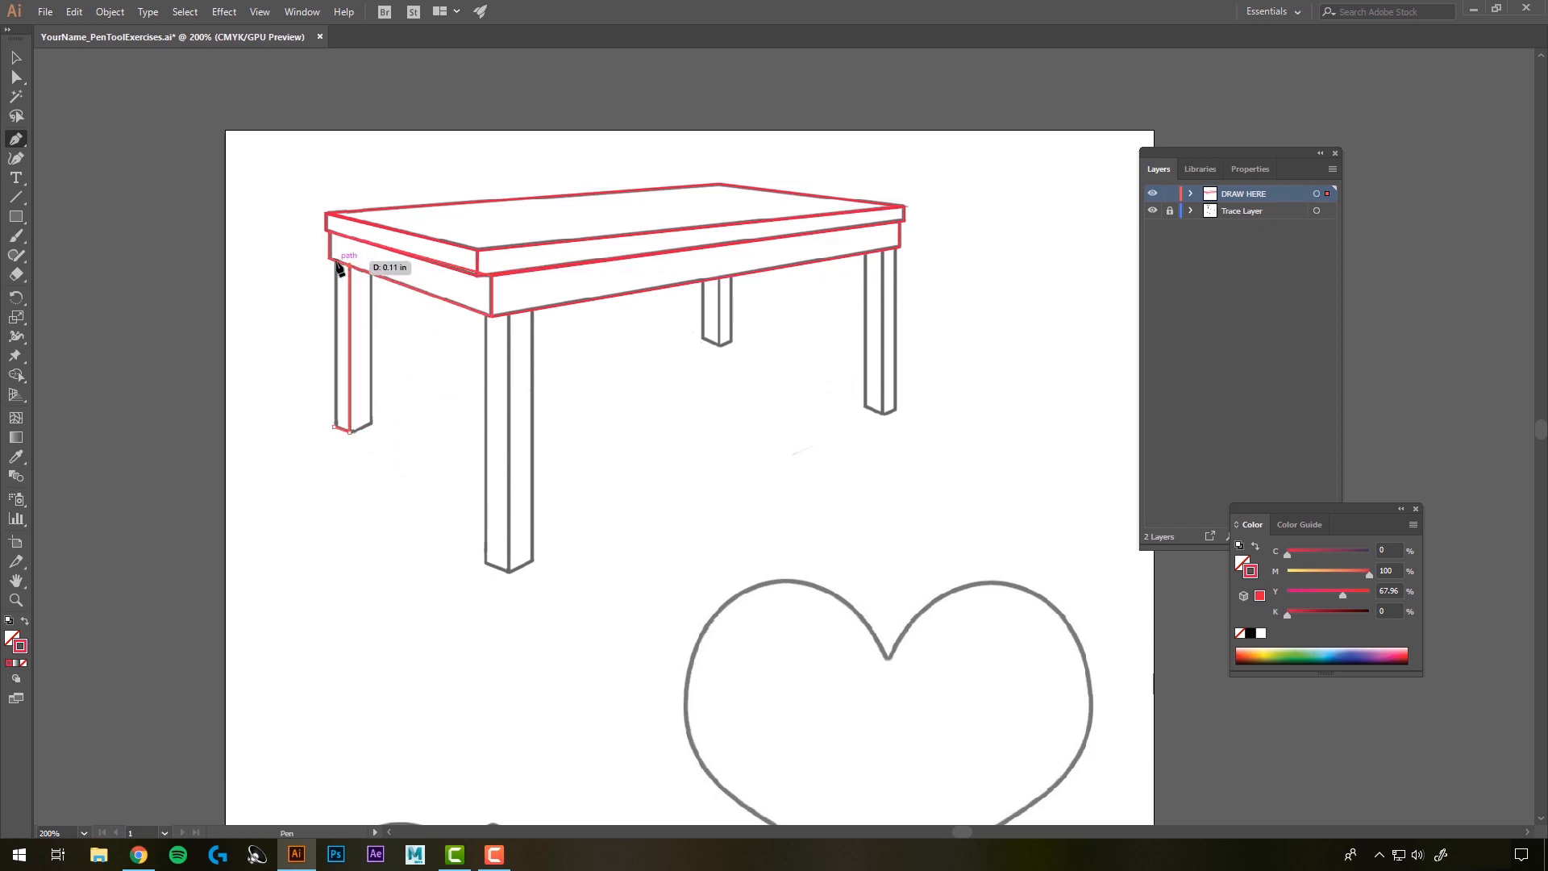
click(331, 259)
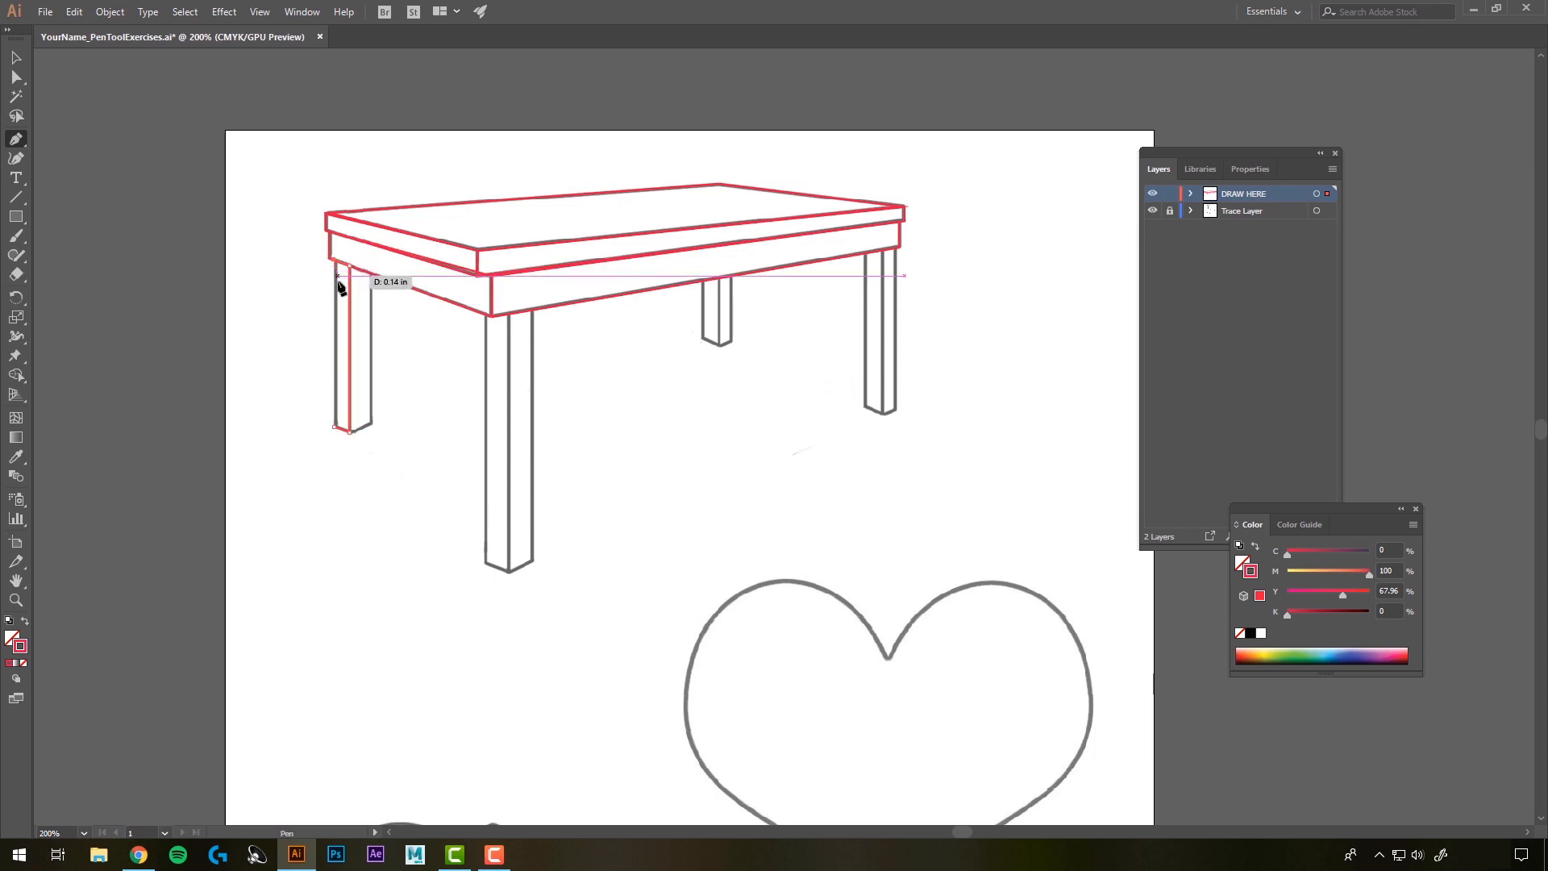
click(334, 427)
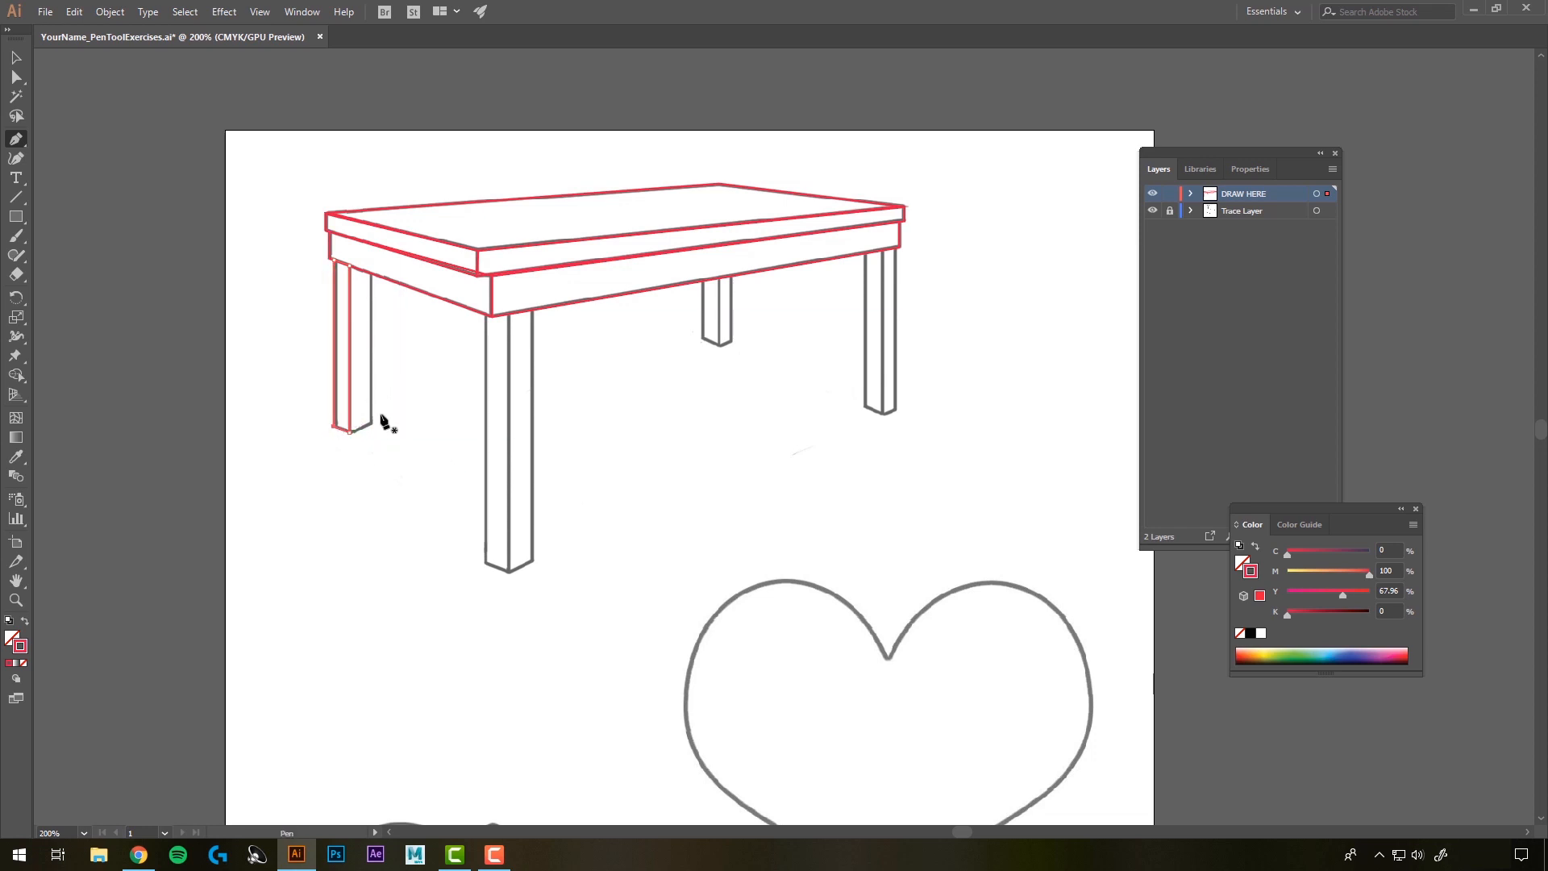
Trace the right face of the table's left leg as a closed four-corner Pen path sharing the leg's middle edge
click(372, 422)
click(372, 277)
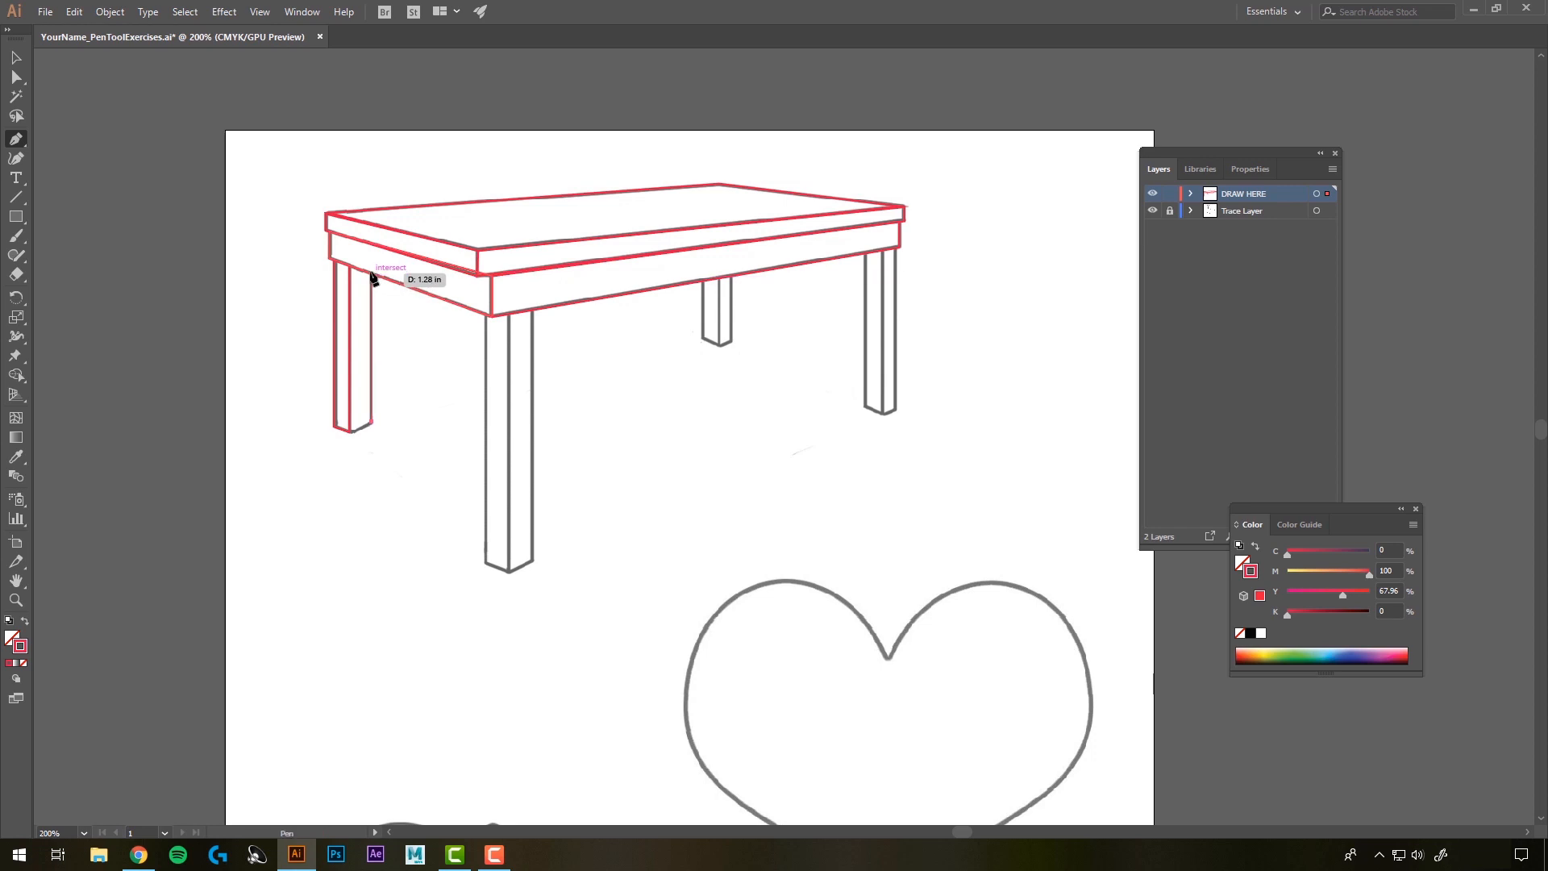
click(348, 263)
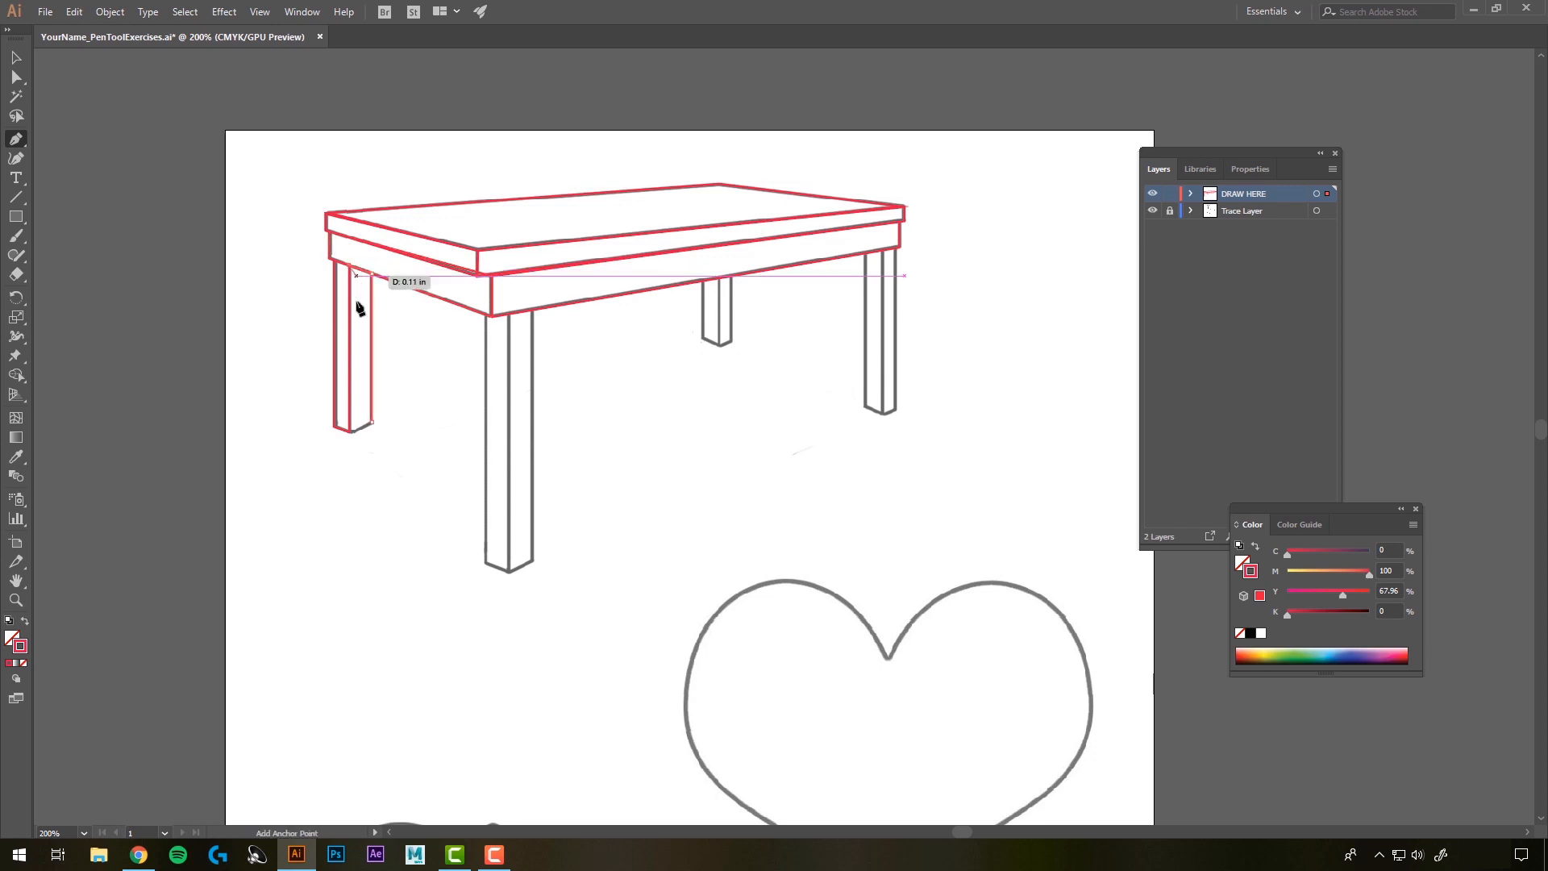
click(349, 431)
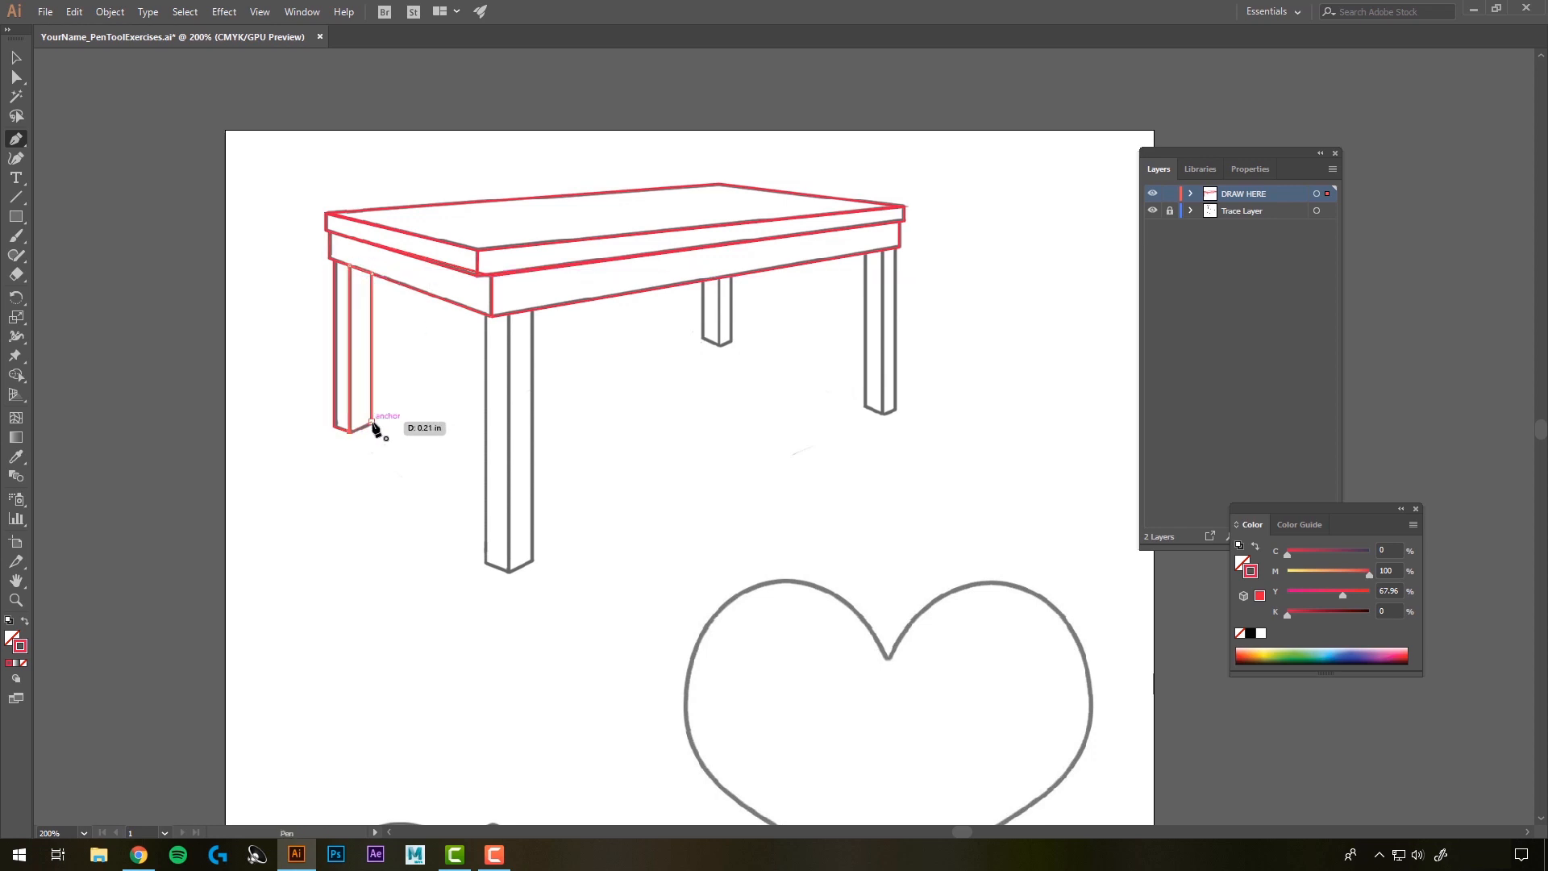
click(371, 421)
Trace the left face of the long front leg as a closed four-corner Pen path from its bottom corner to the apron
click(509, 571)
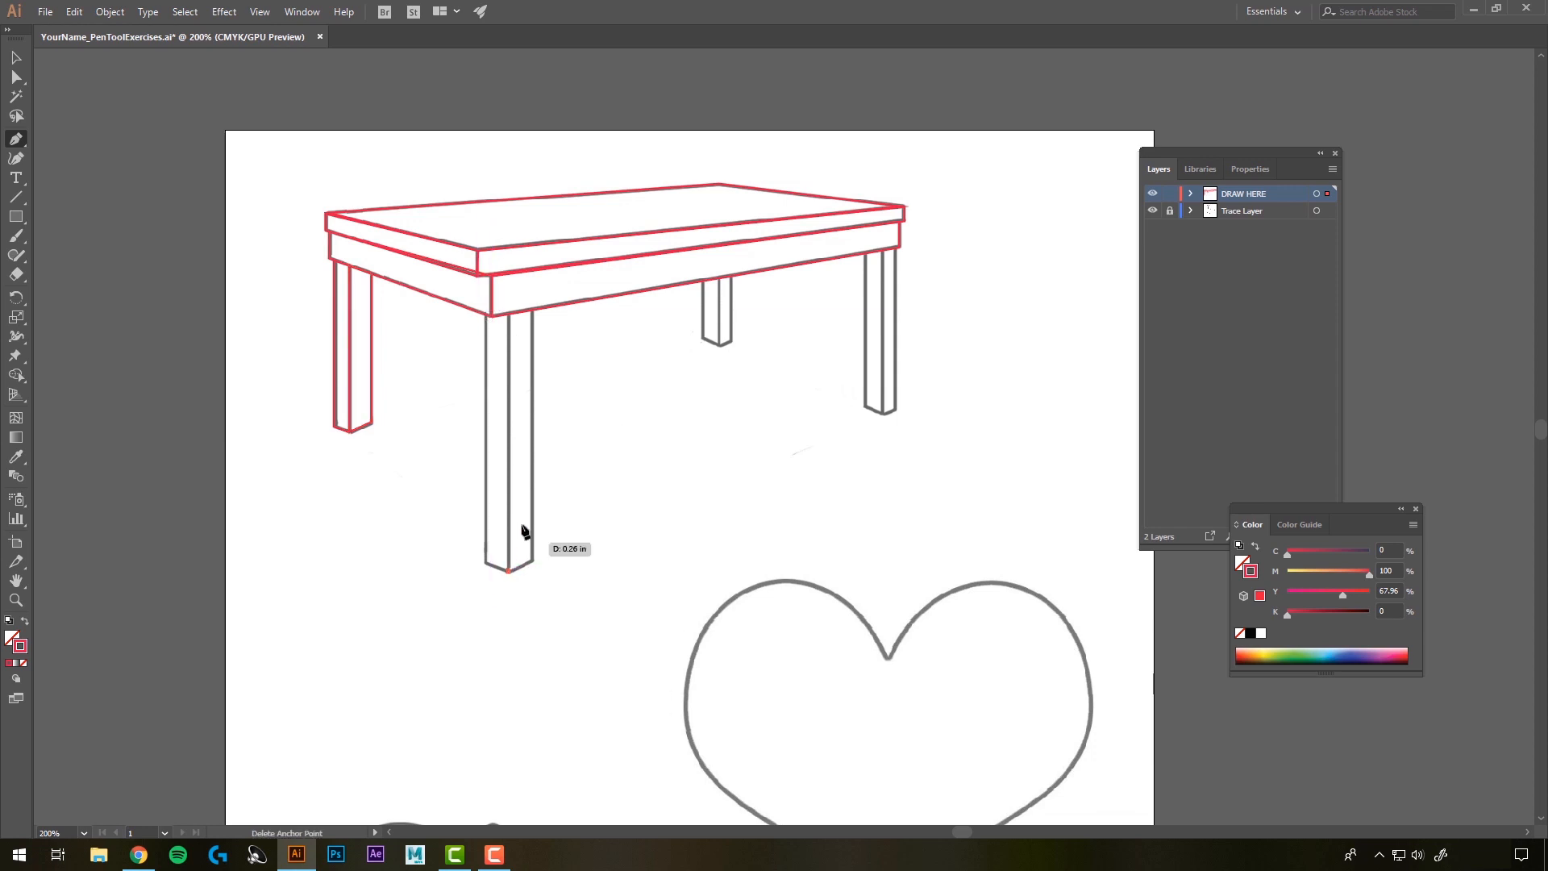
click(509, 314)
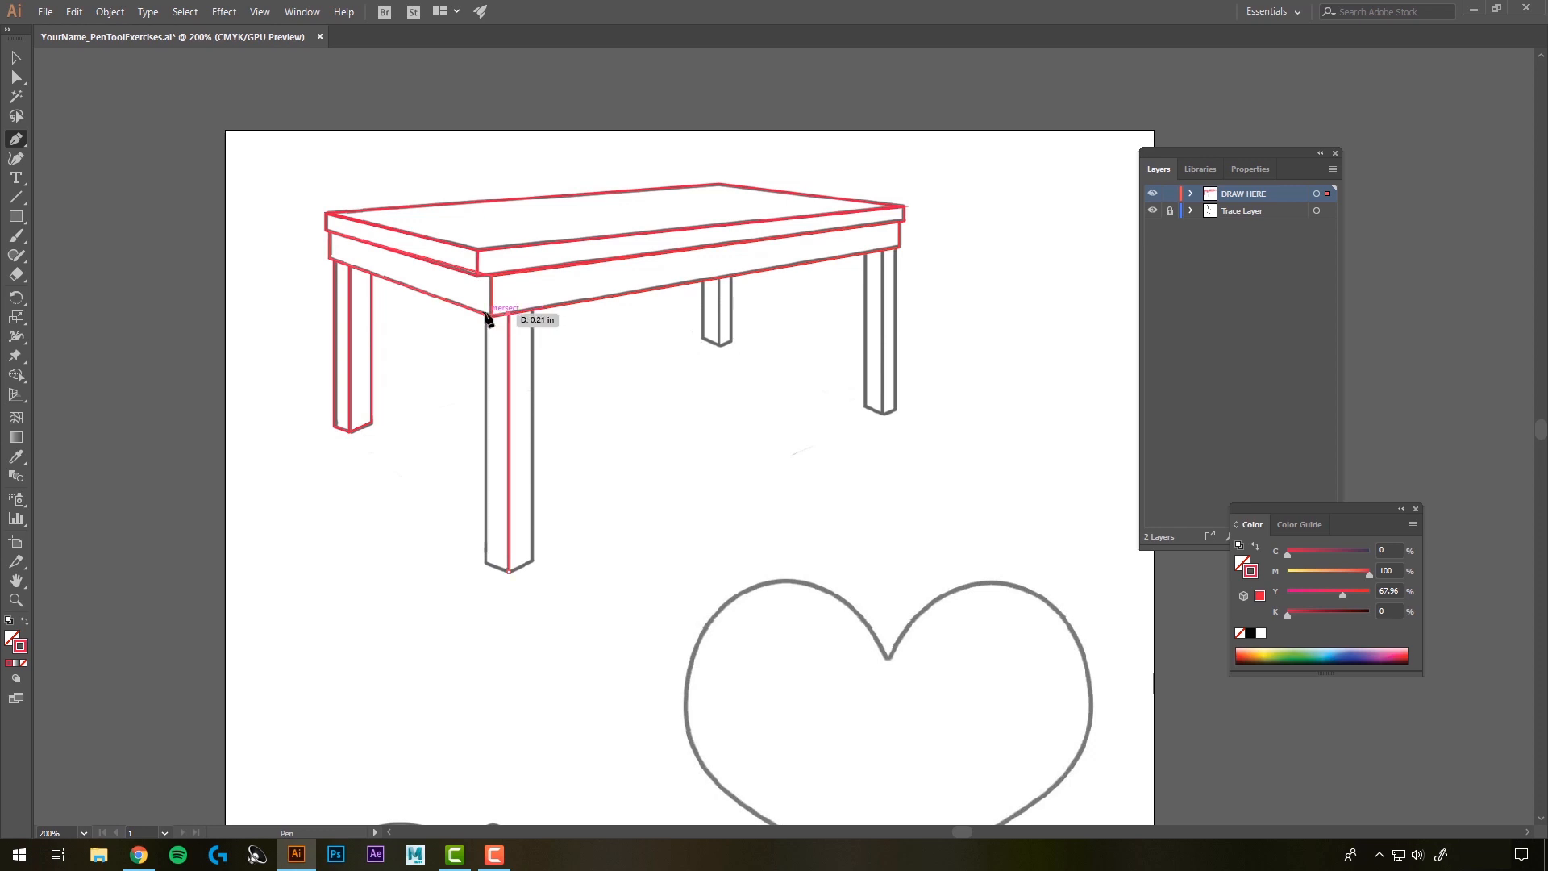
click(488, 316)
click(484, 563)
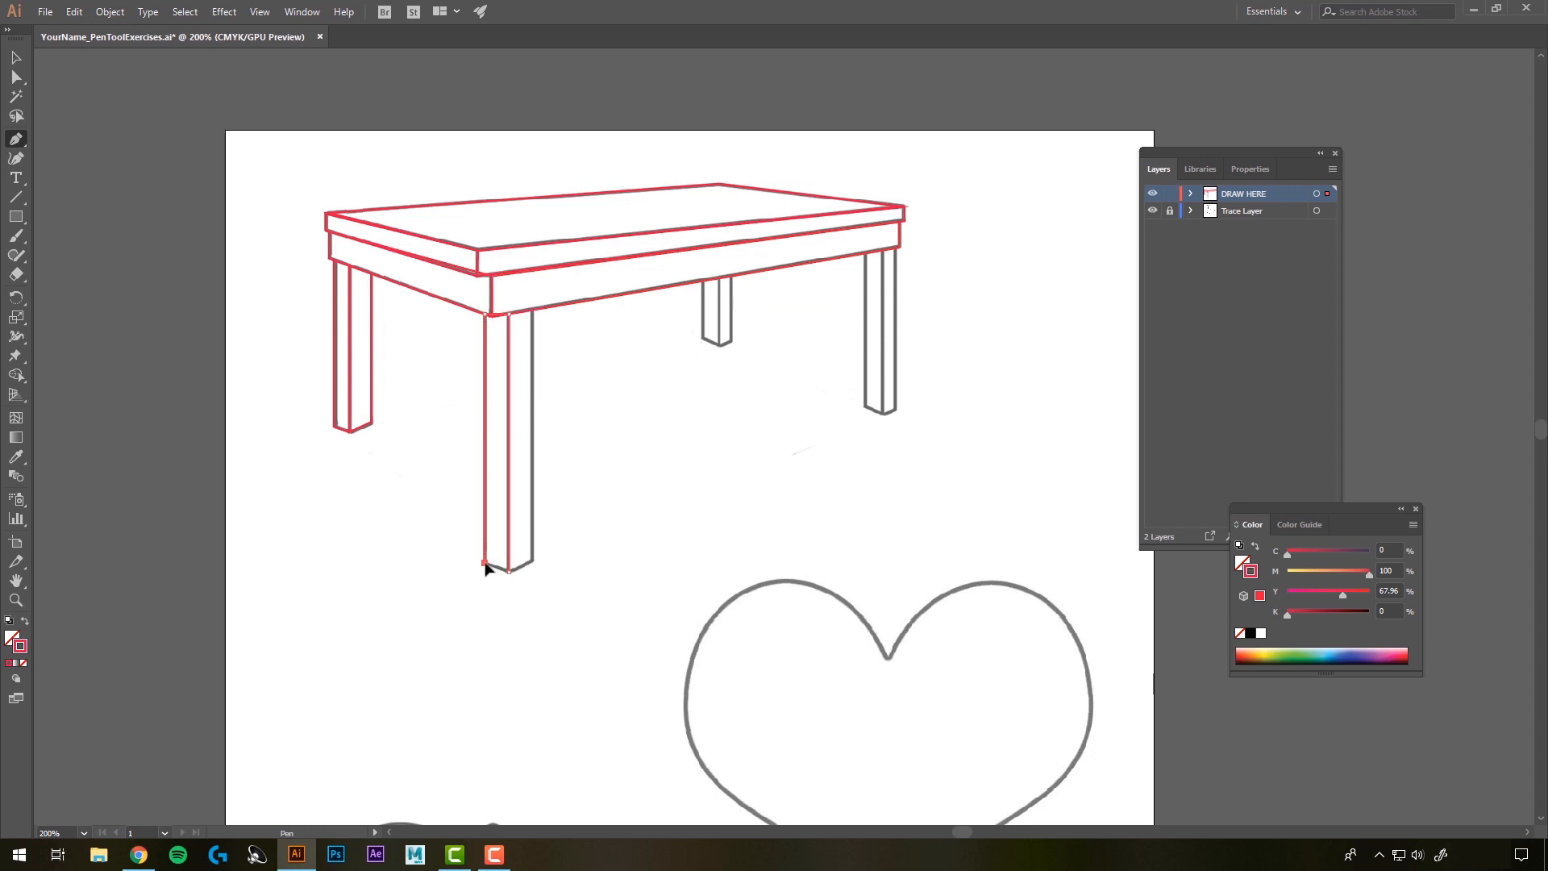
click(508, 572)
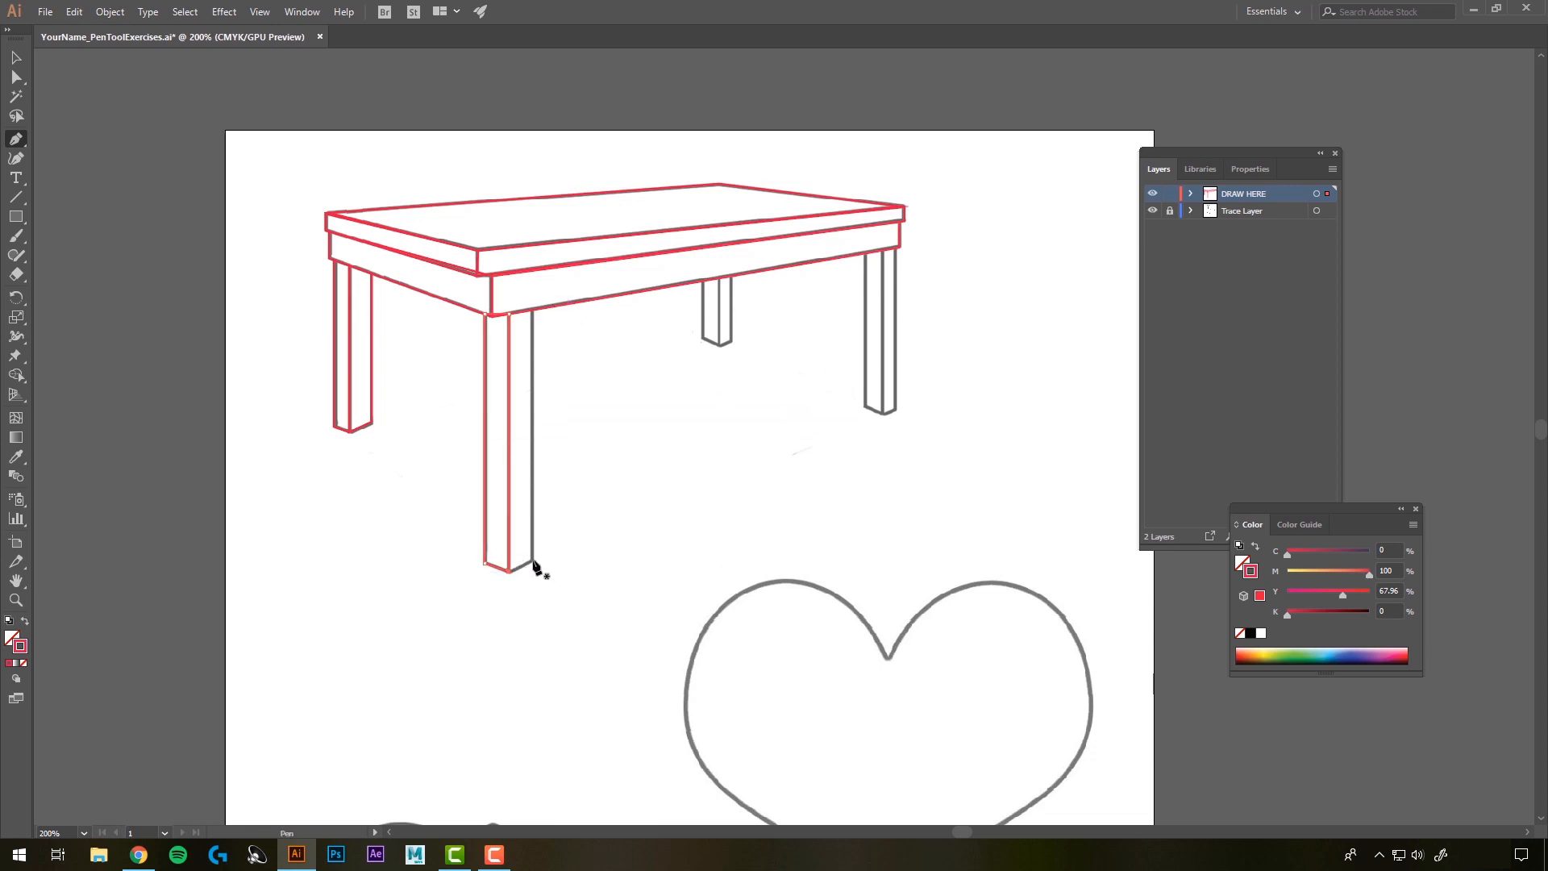
Trace the right face of the long front leg as a closed four-corner Pen path along its middle edge
click(533, 567)
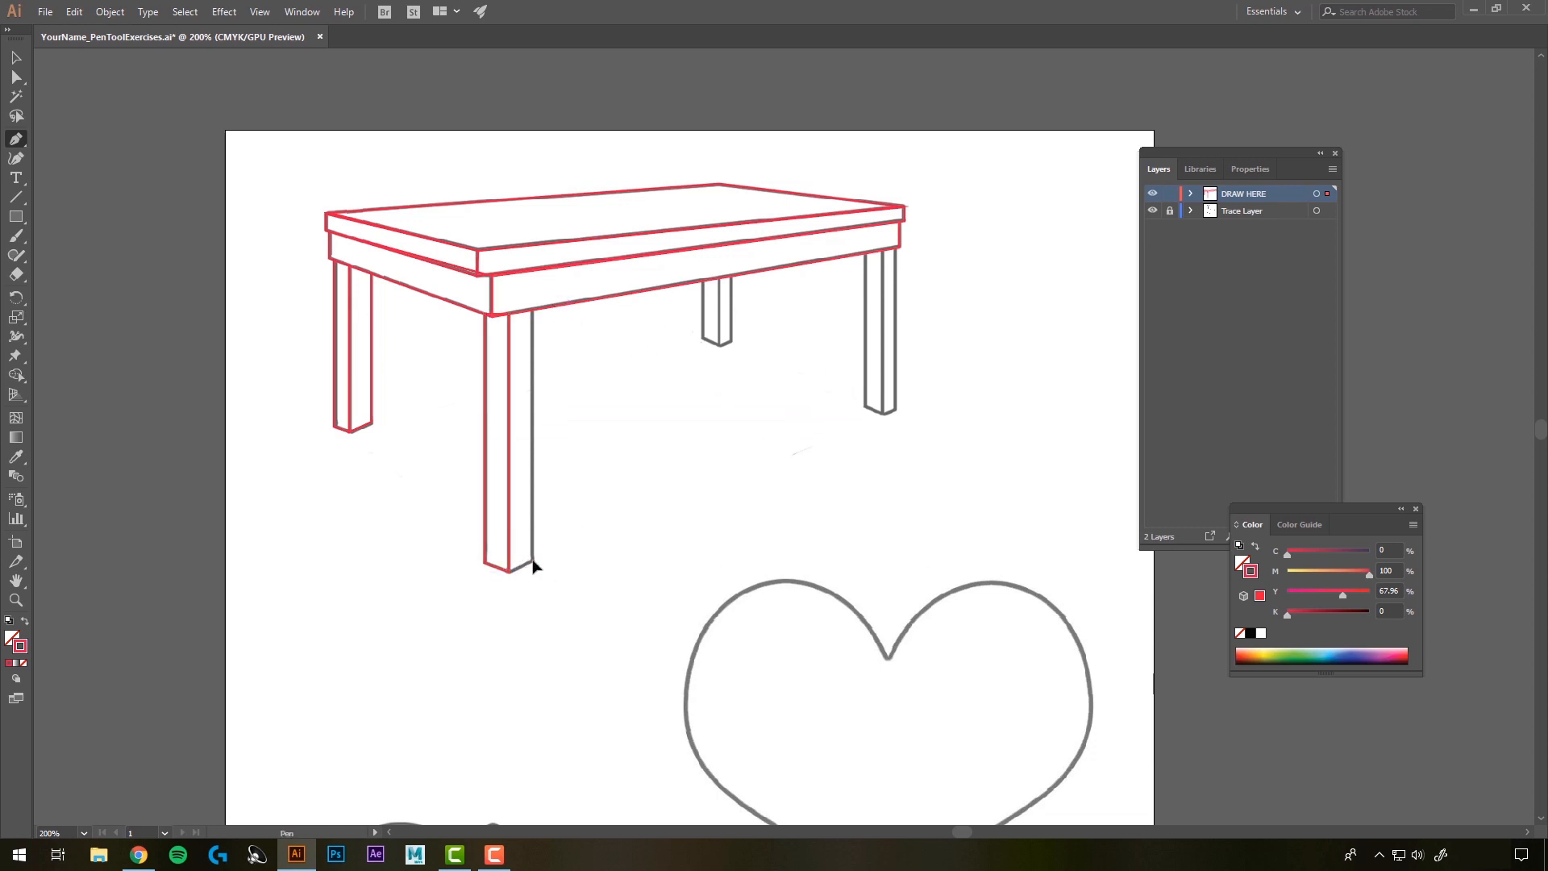
click(533, 304)
click(509, 314)
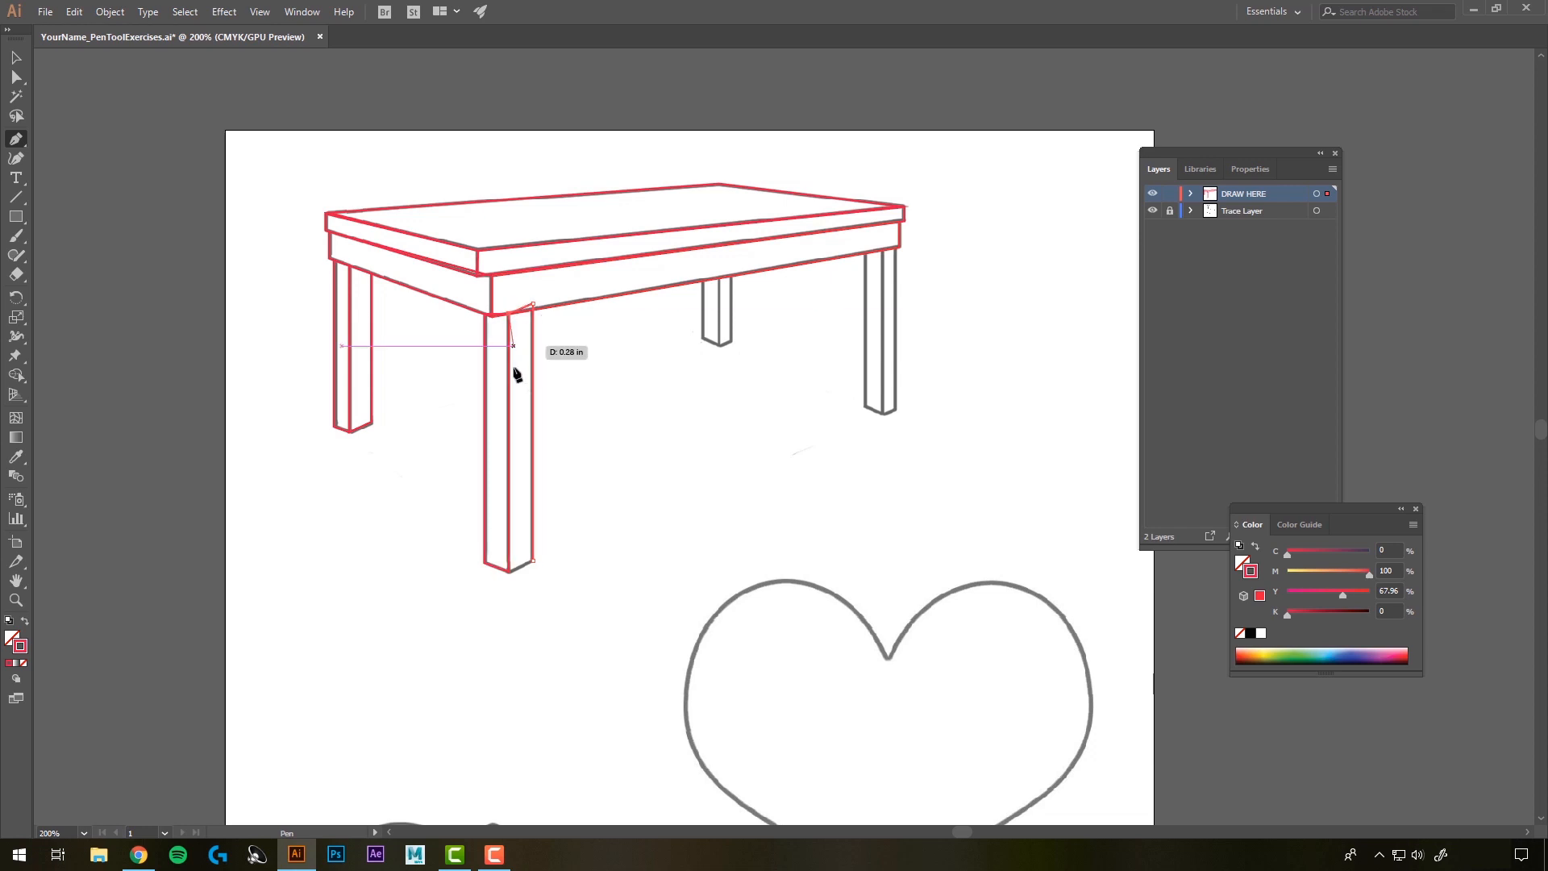
click(508, 571)
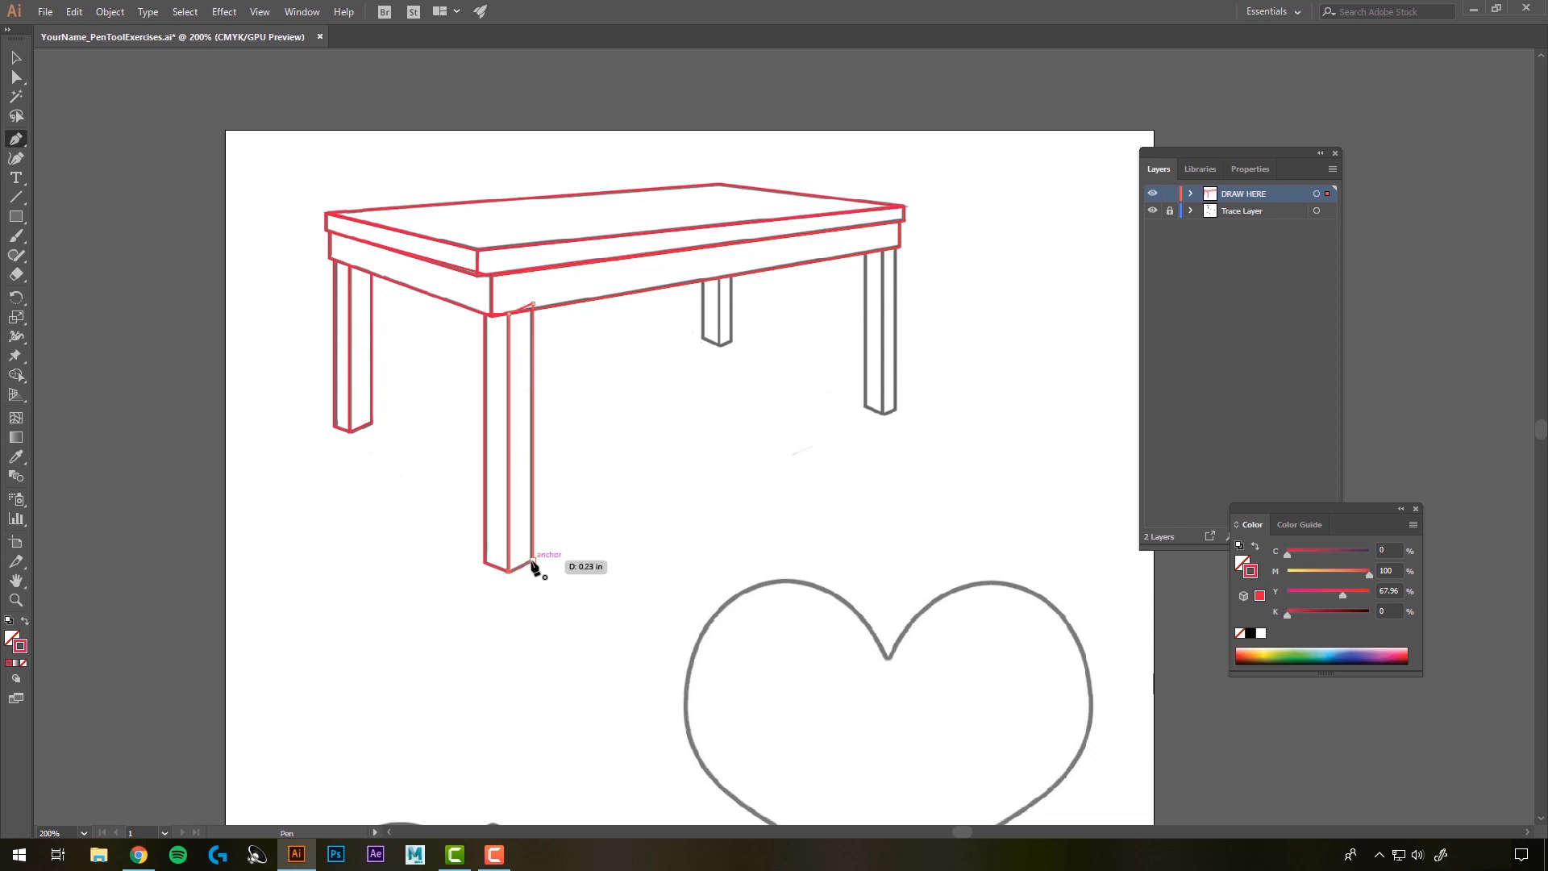
click(533, 567)
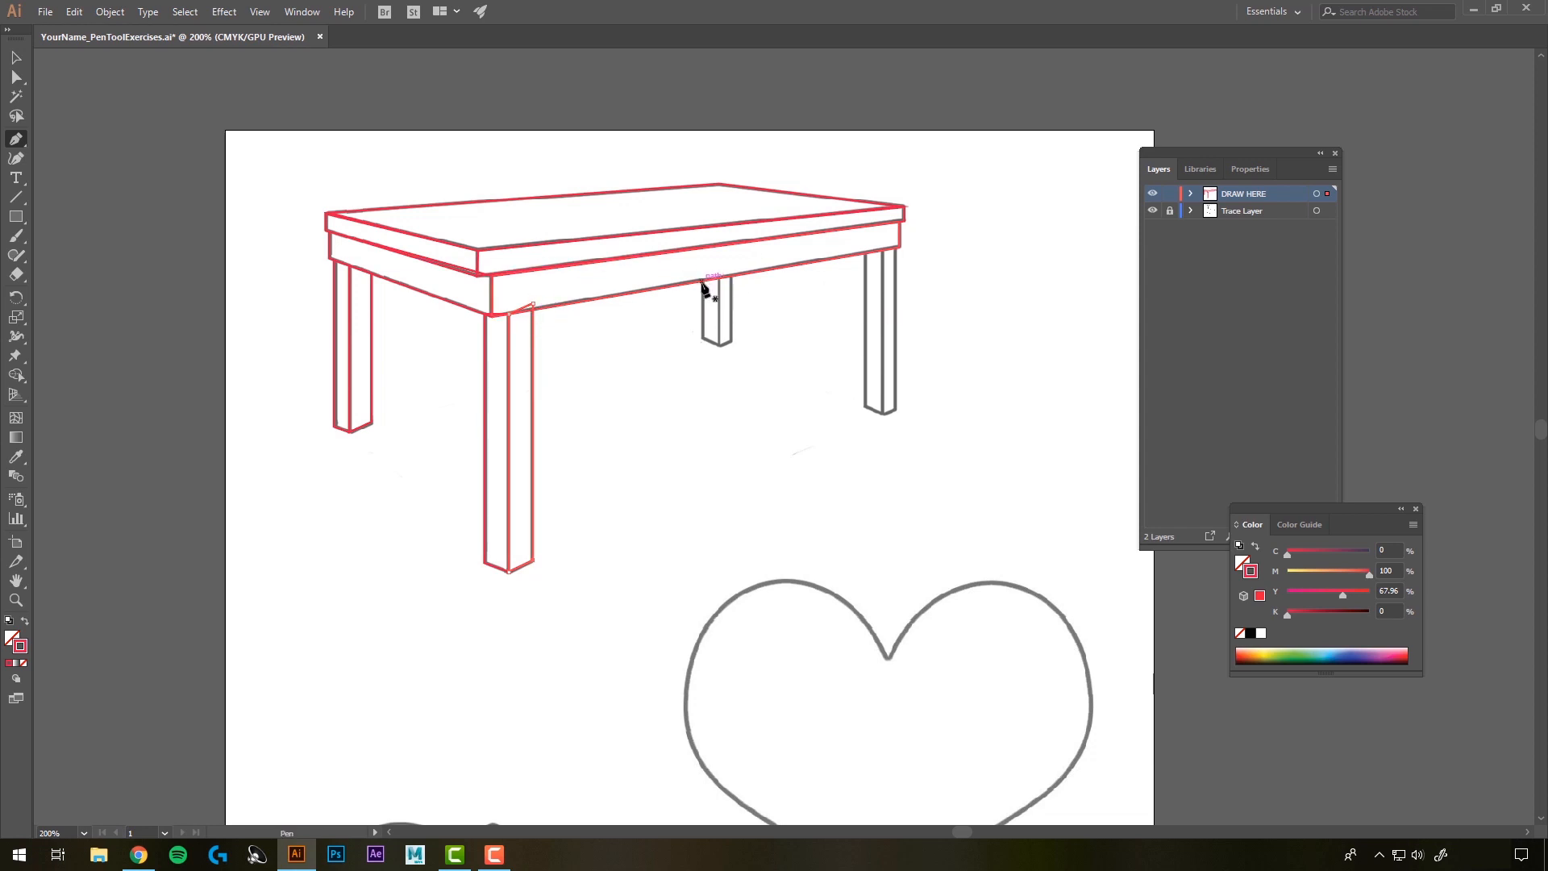
Trace the left face of the short back leg as a closed four-corner Pen path beneath the apron
click(701, 337)
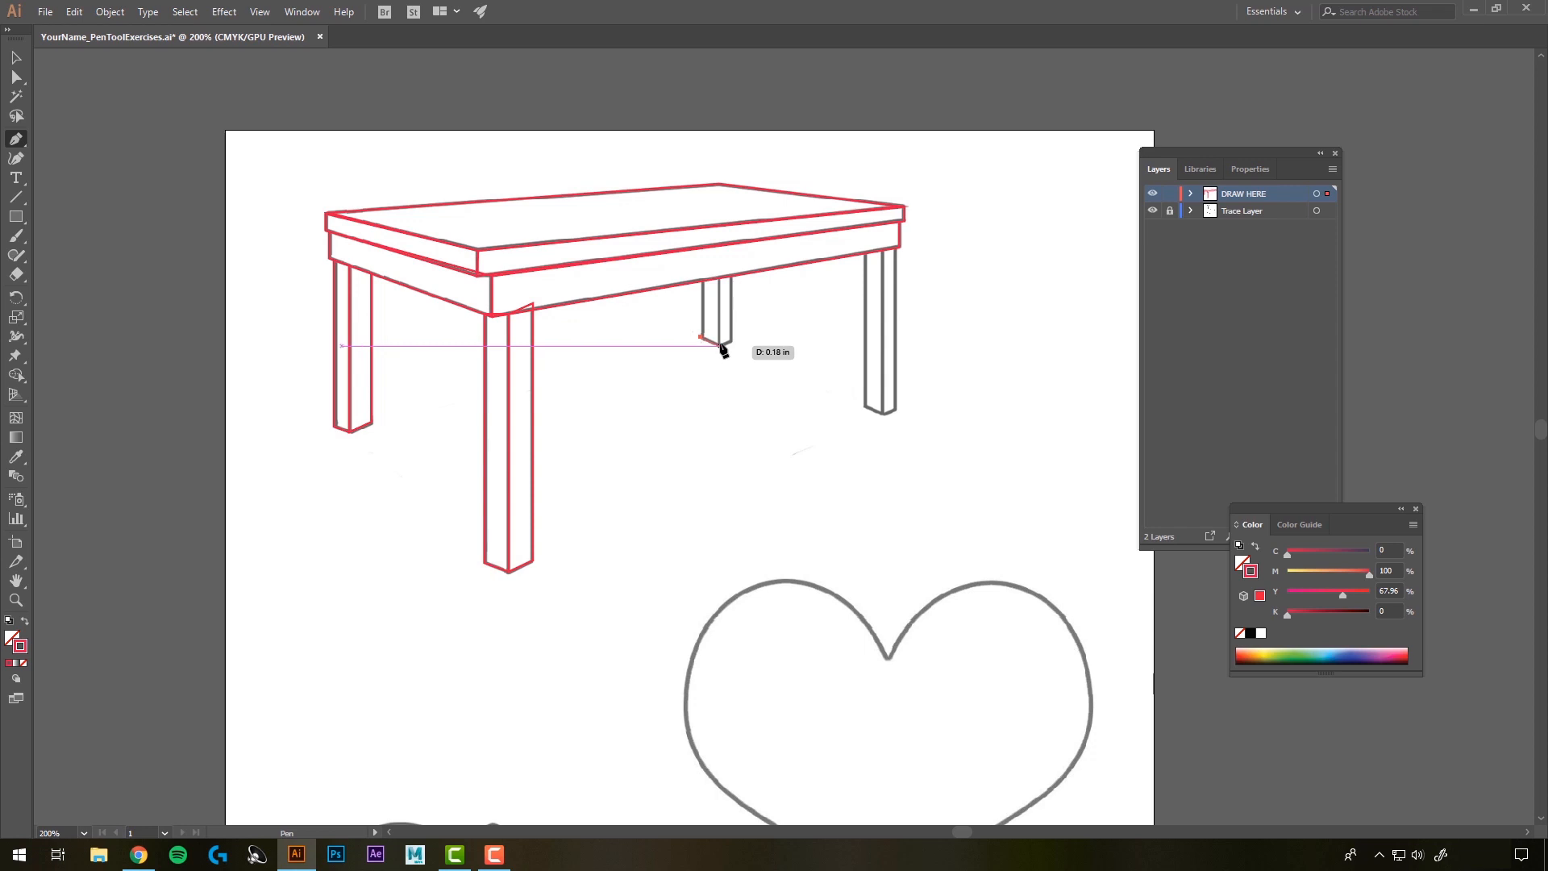
click(719, 346)
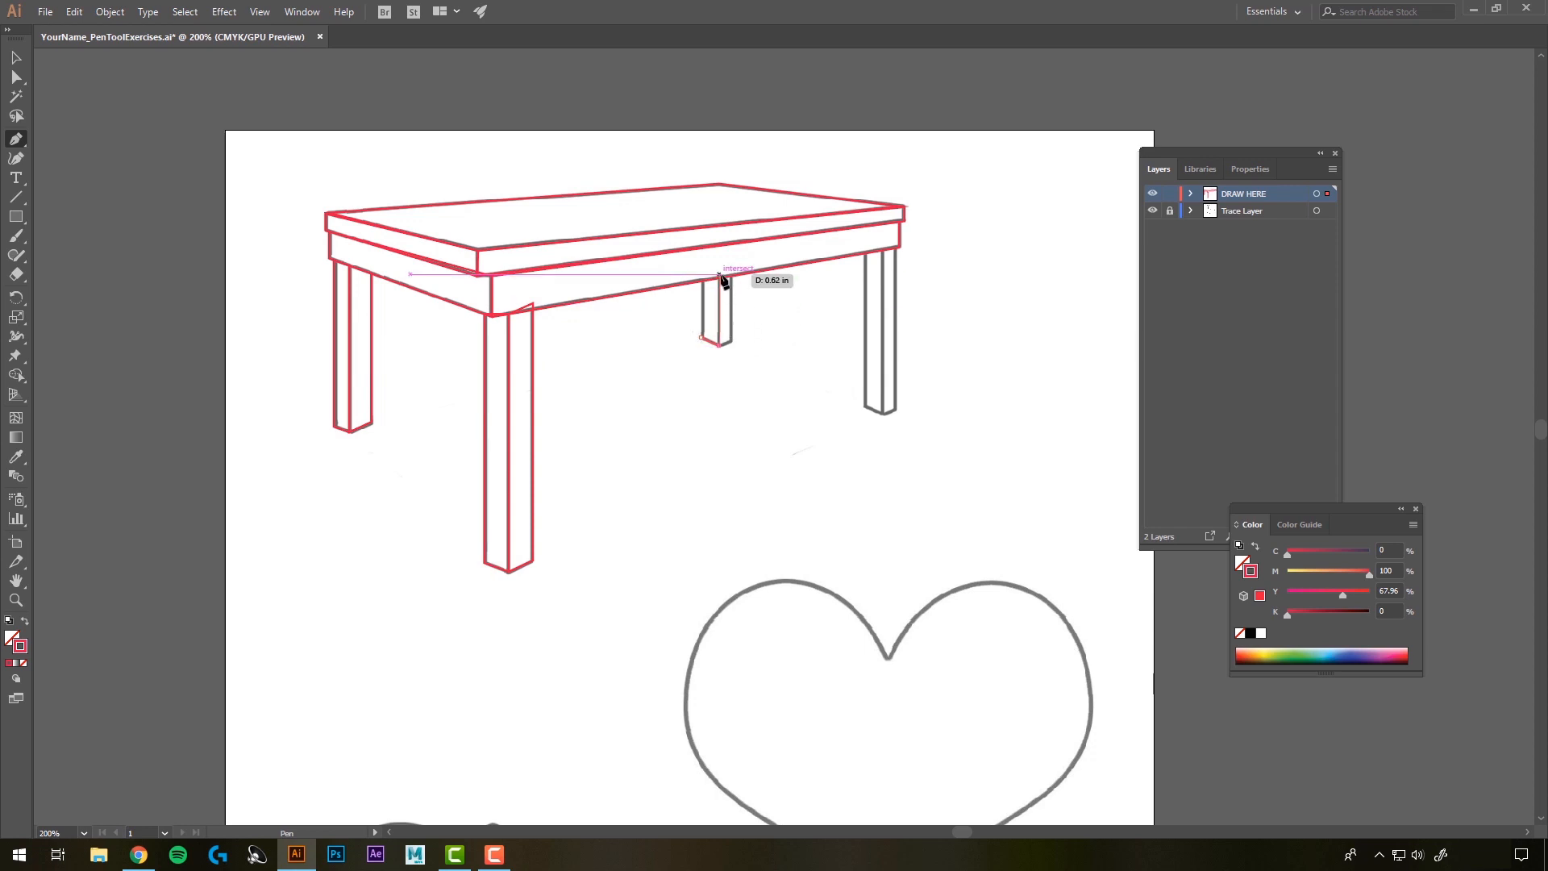
click(720, 271)
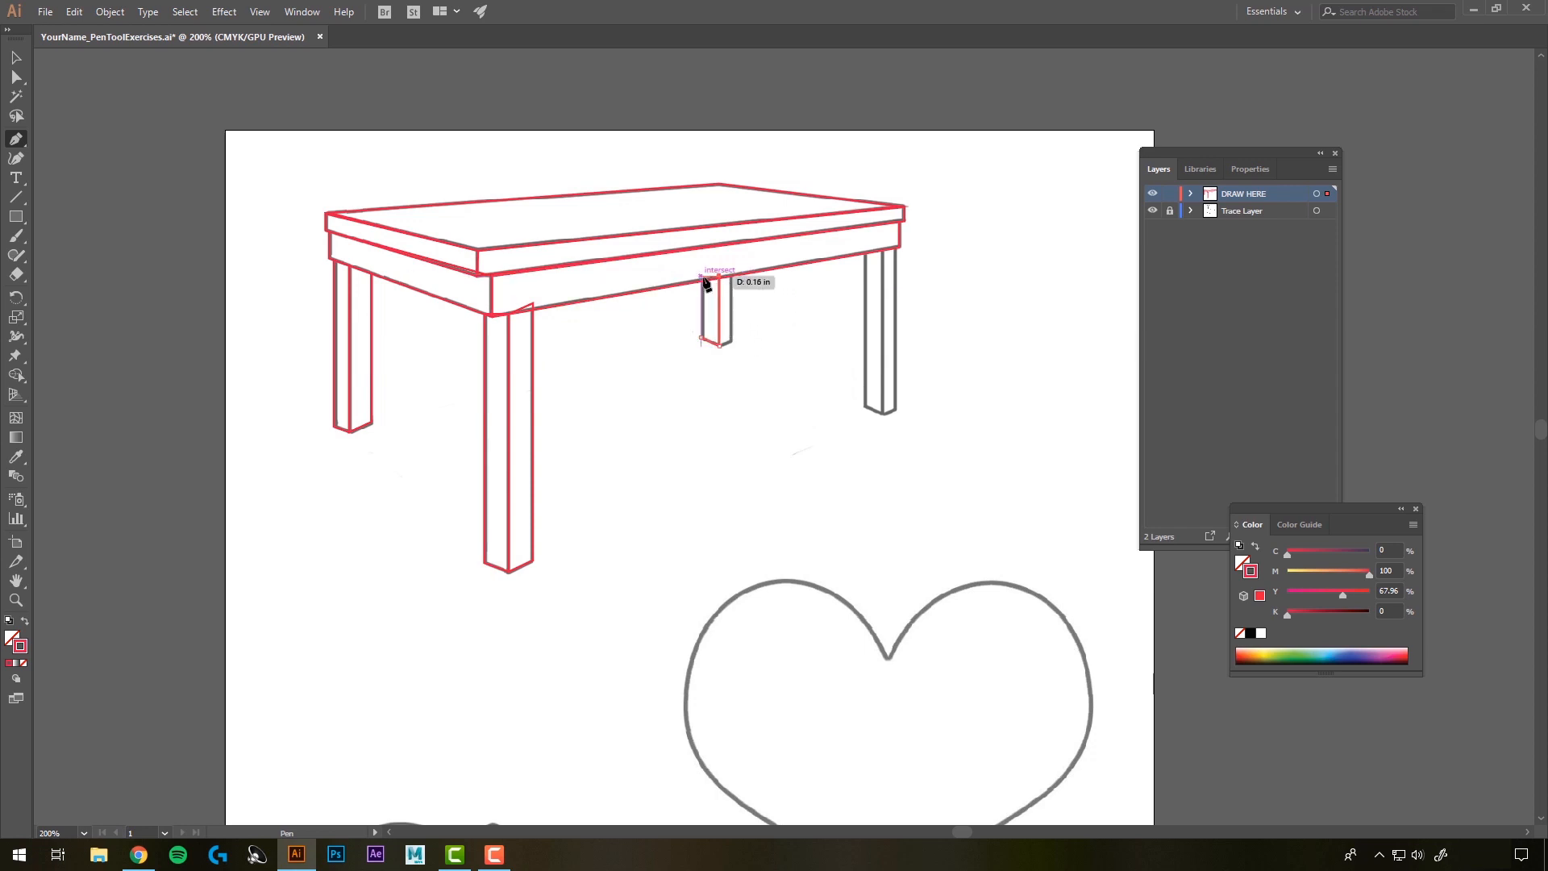
click(701, 276)
click(701, 337)
Trace the right face of the short back leg as a closed four-corner Pen path sharing its middle edge
click(731, 341)
click(731, 276)
click(718, 276)
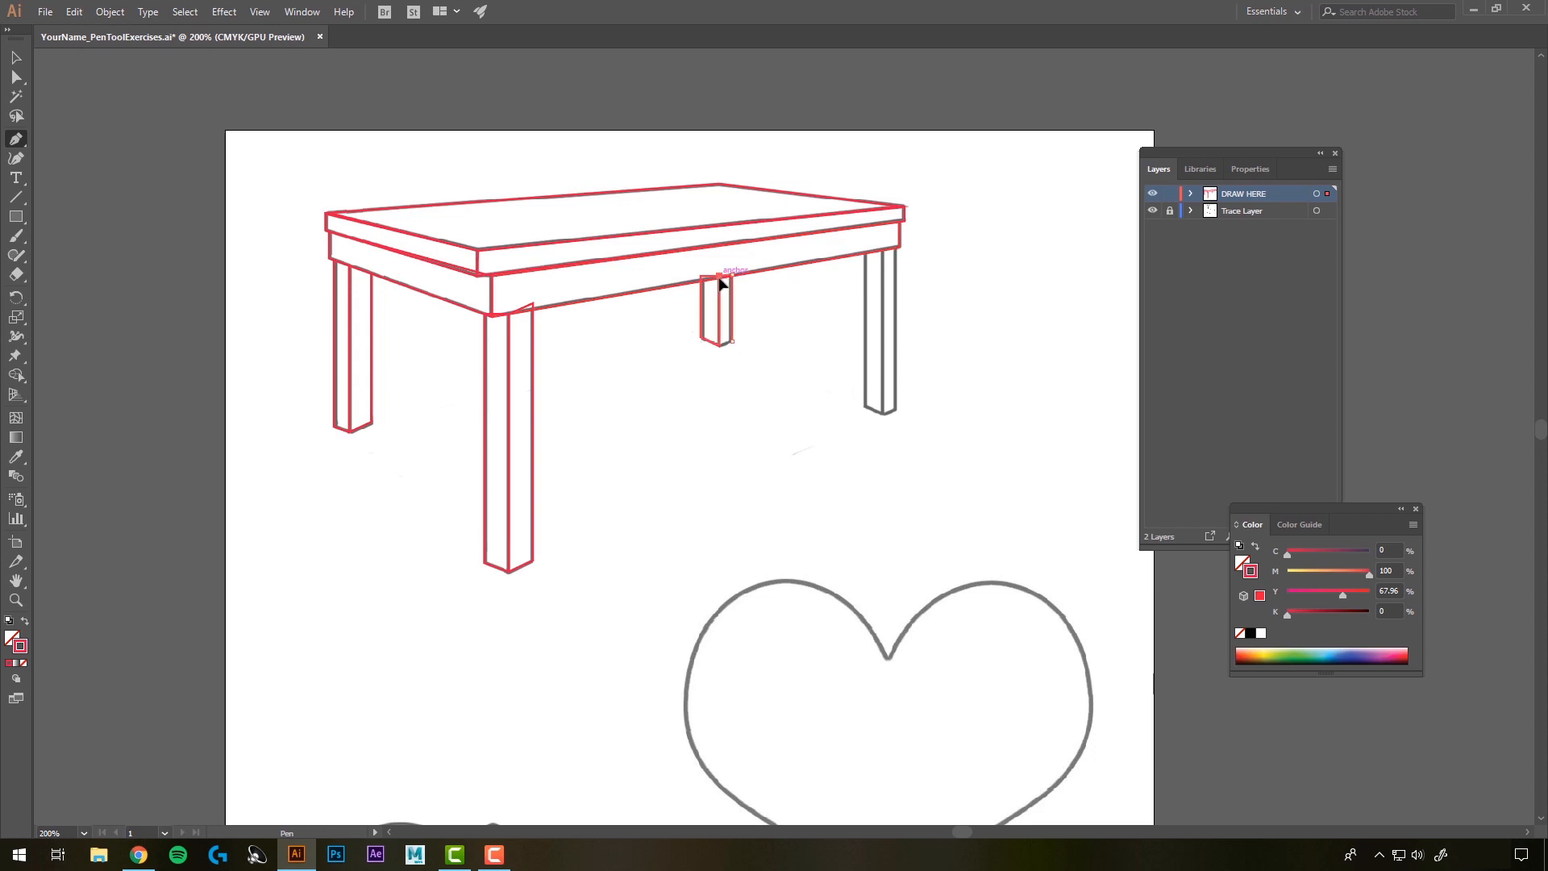
click(719, 345)
click(732, 341)
Trace the left face of the table's right leg as a closed four-corner Pen path up to the apron's lower edge
click(864, 407)
click(881, 413)
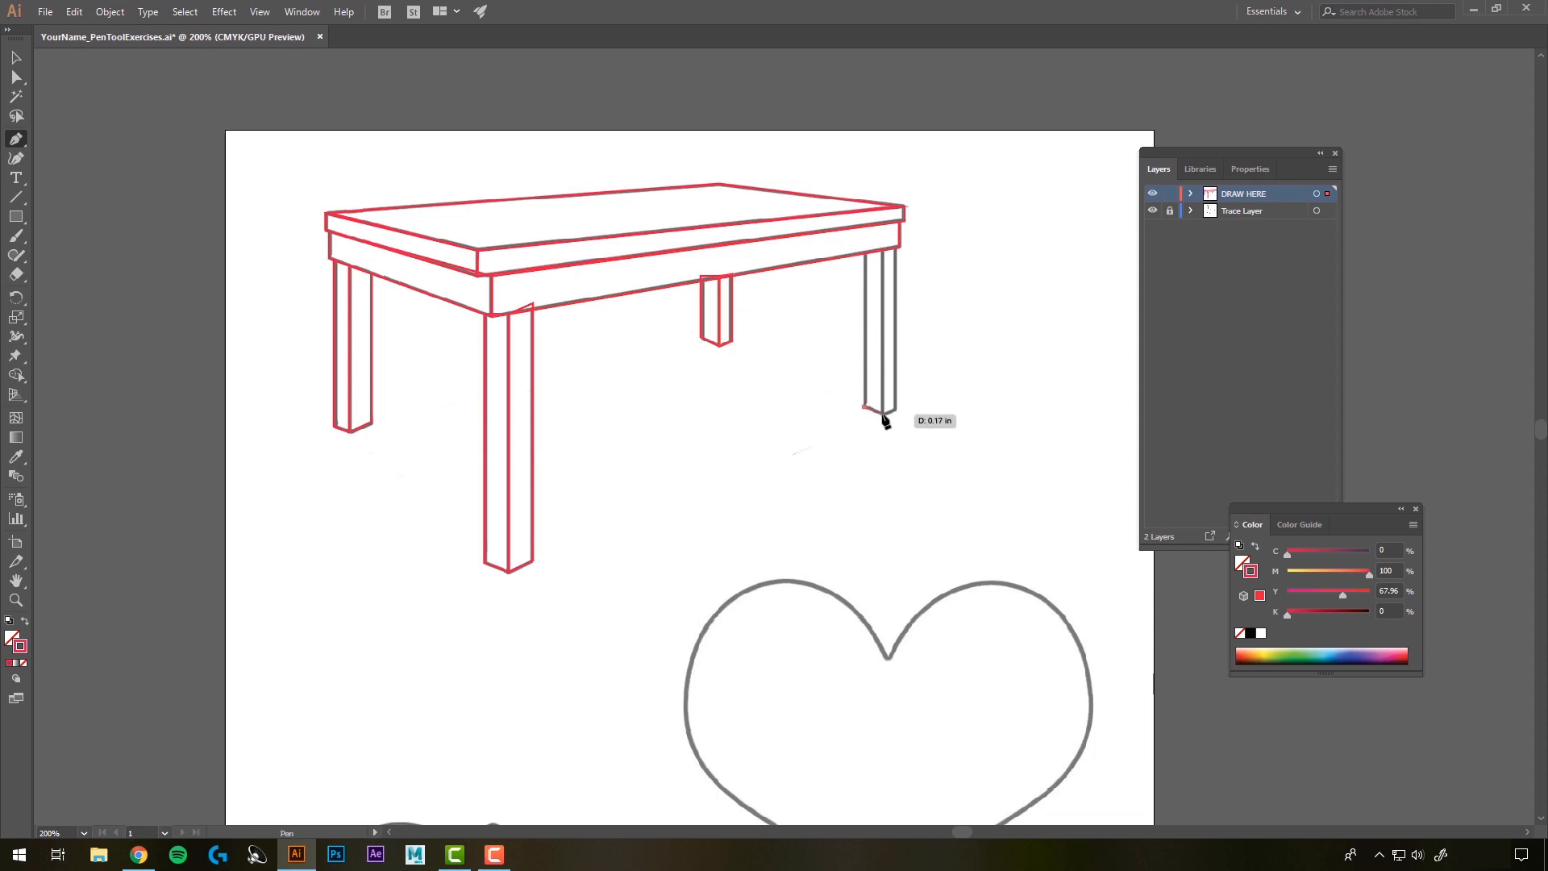
click(883, 252)
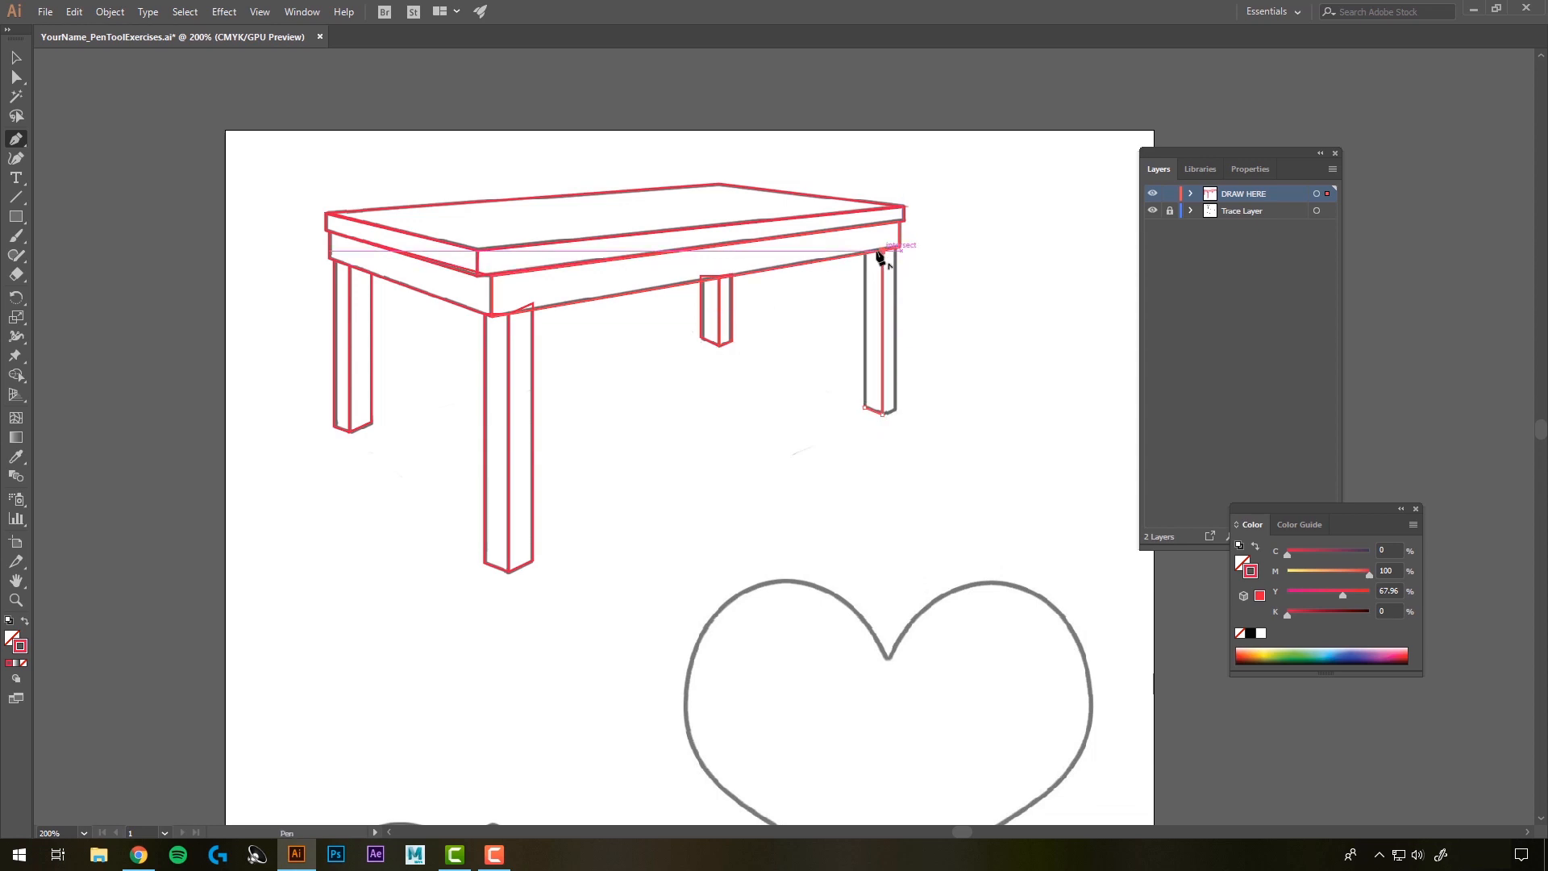
click(864, 253)
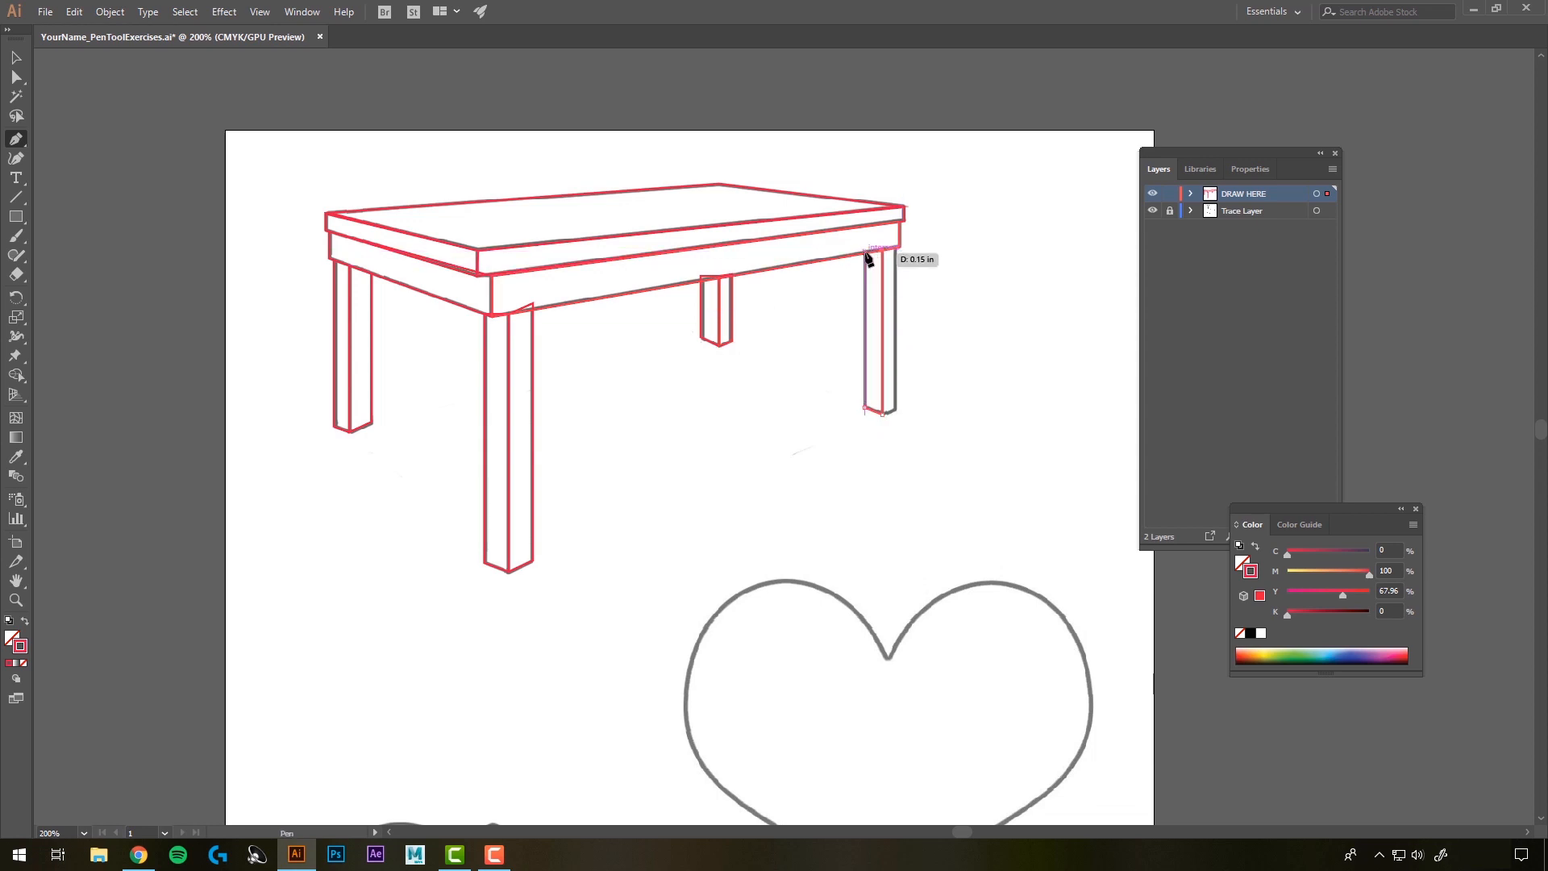
click(863, 407)
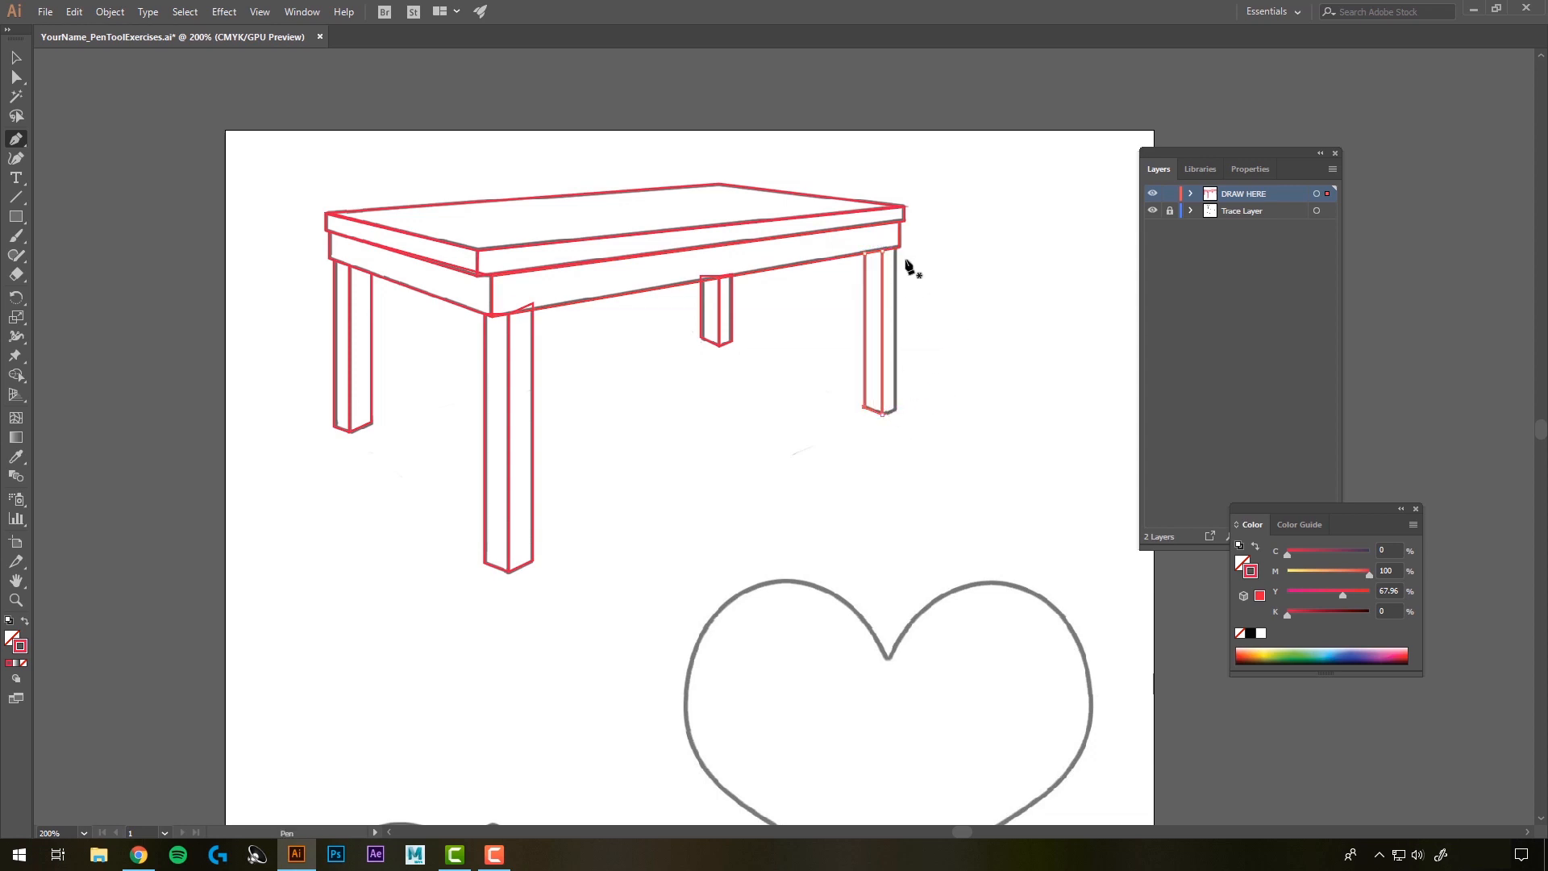
Trace the narrow right face of the table's right leg as a closed four-corner Pen path
click(896, 409)
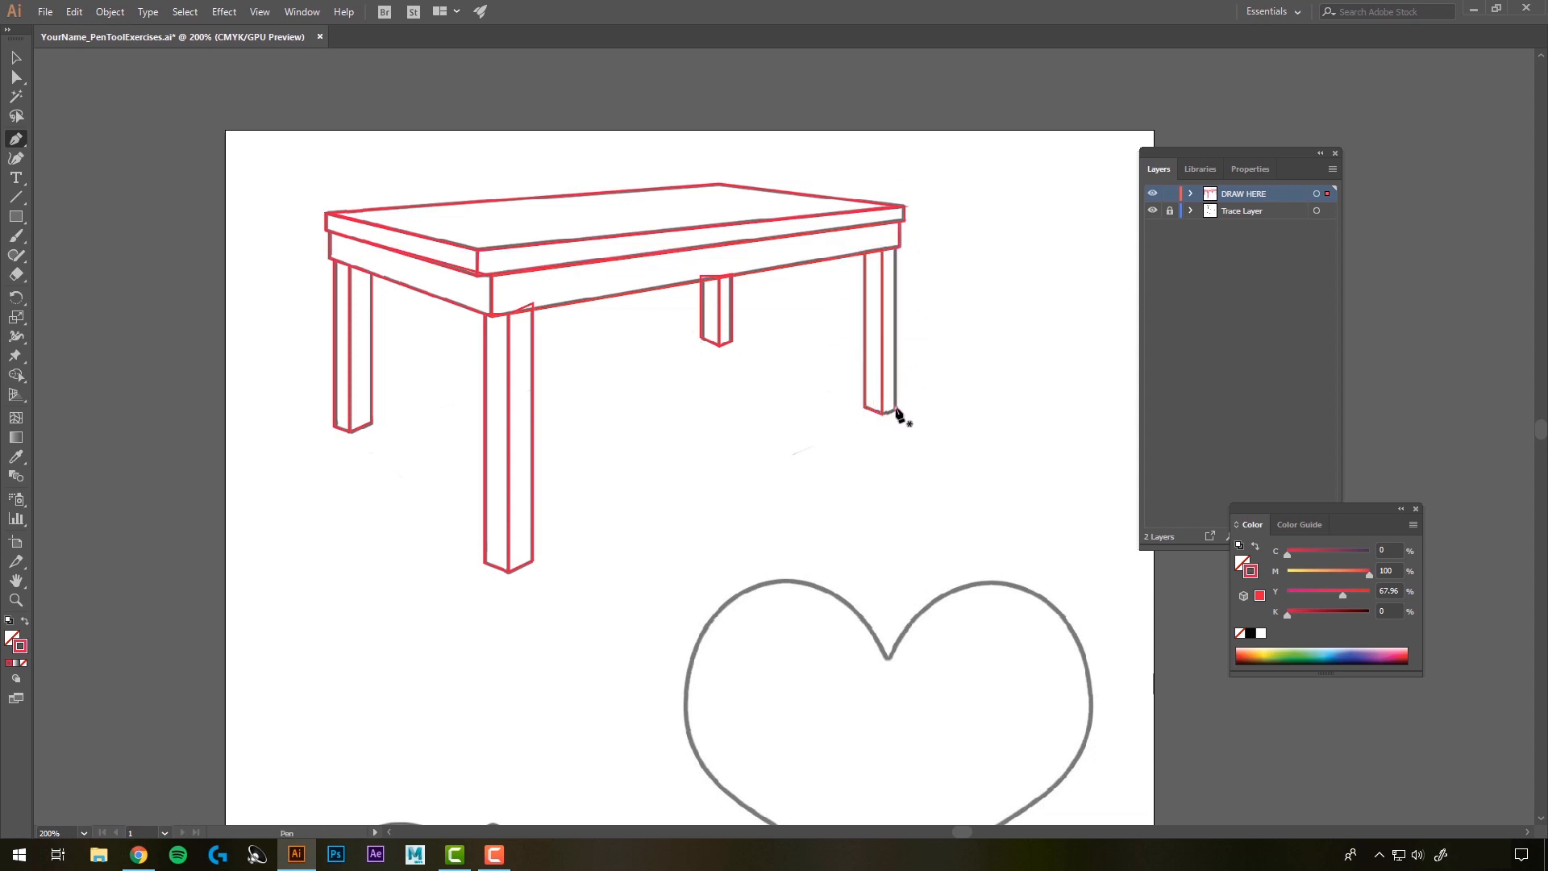
click(898, 251)
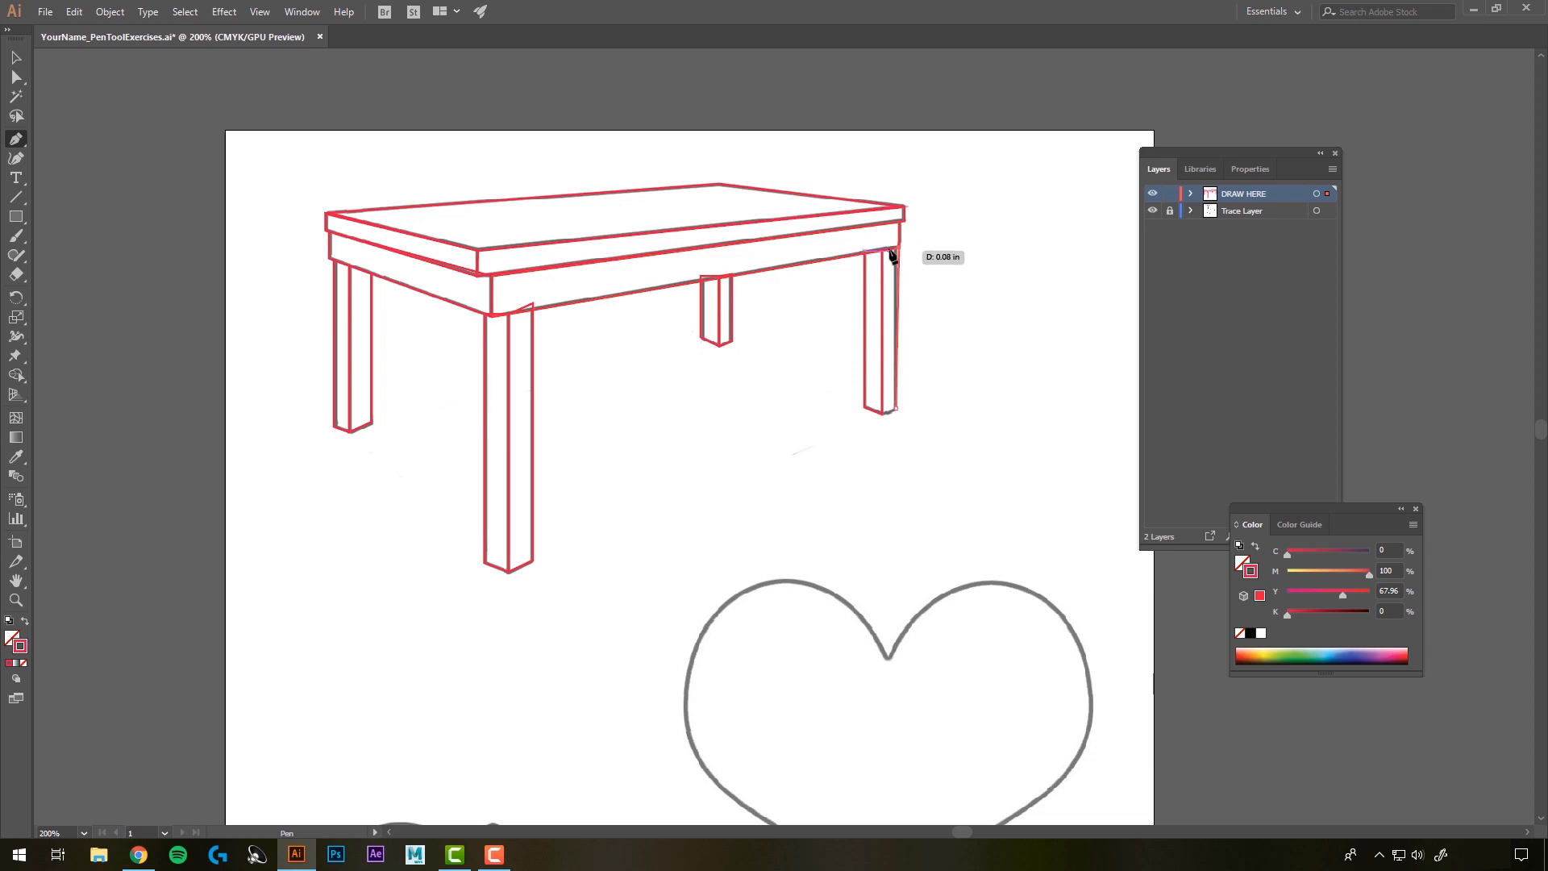
click(882, 250)
click(883, 414)
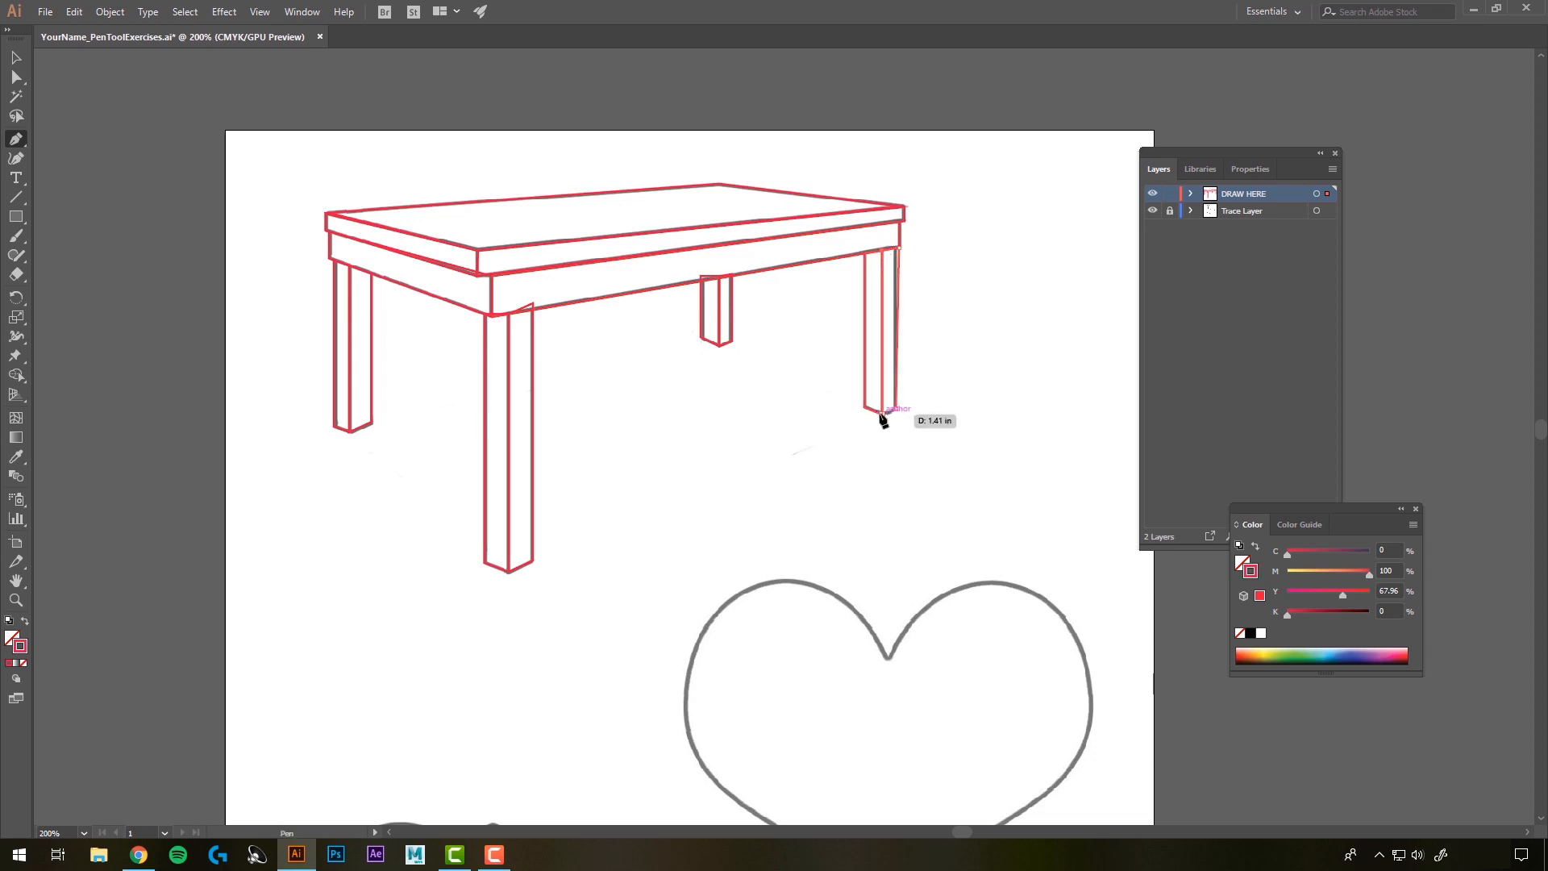
click(896, 410)
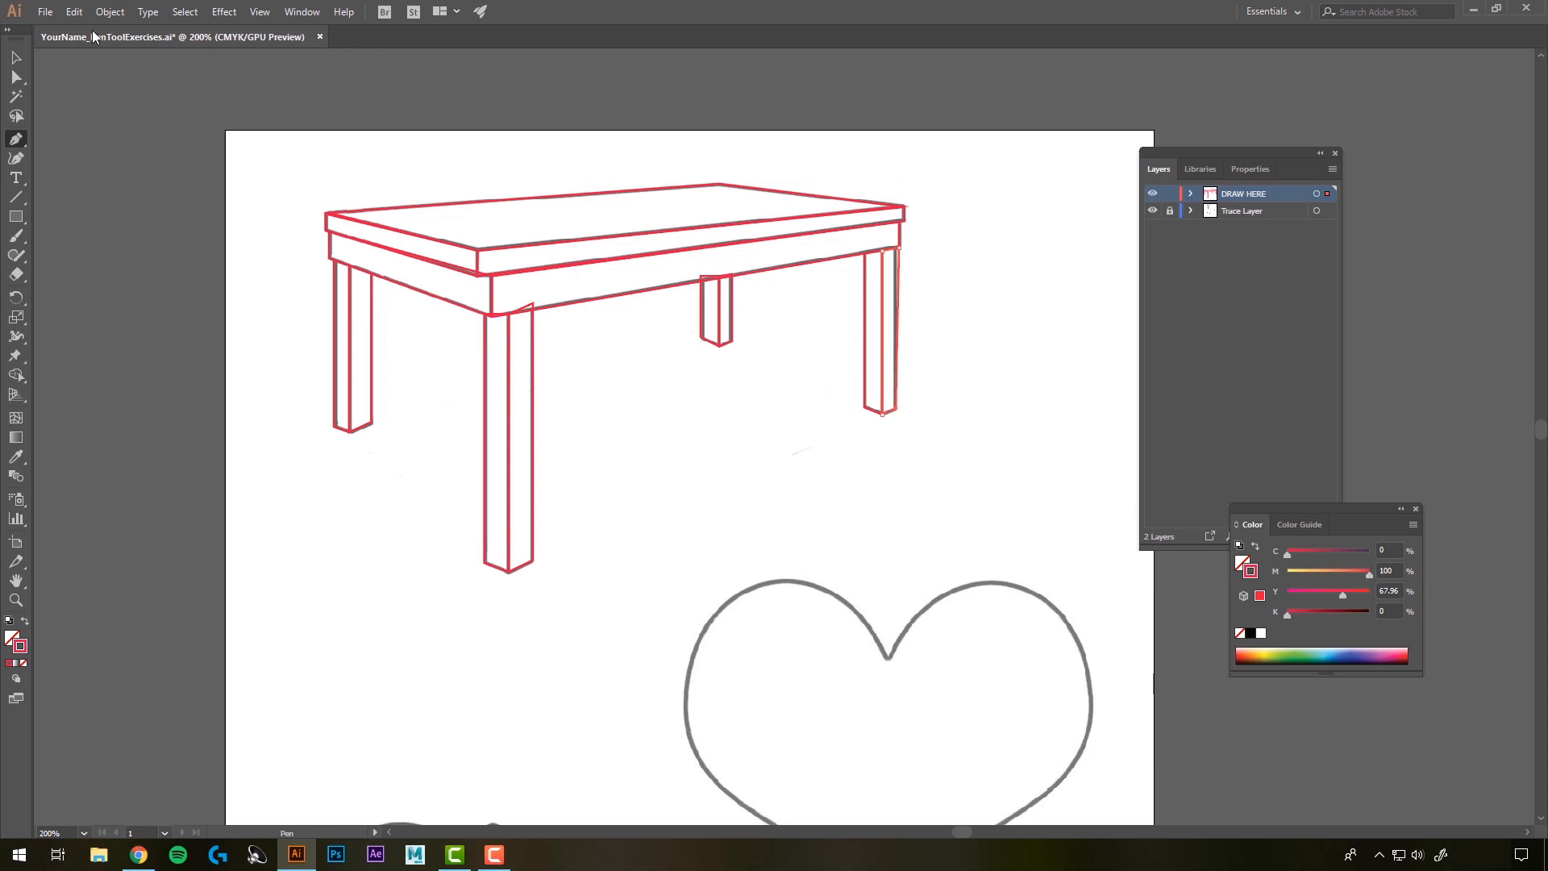
Lower the upper-right anchor of the front leg's right face onto the apron's bottom edge with Direct Selection
click(17, 75)
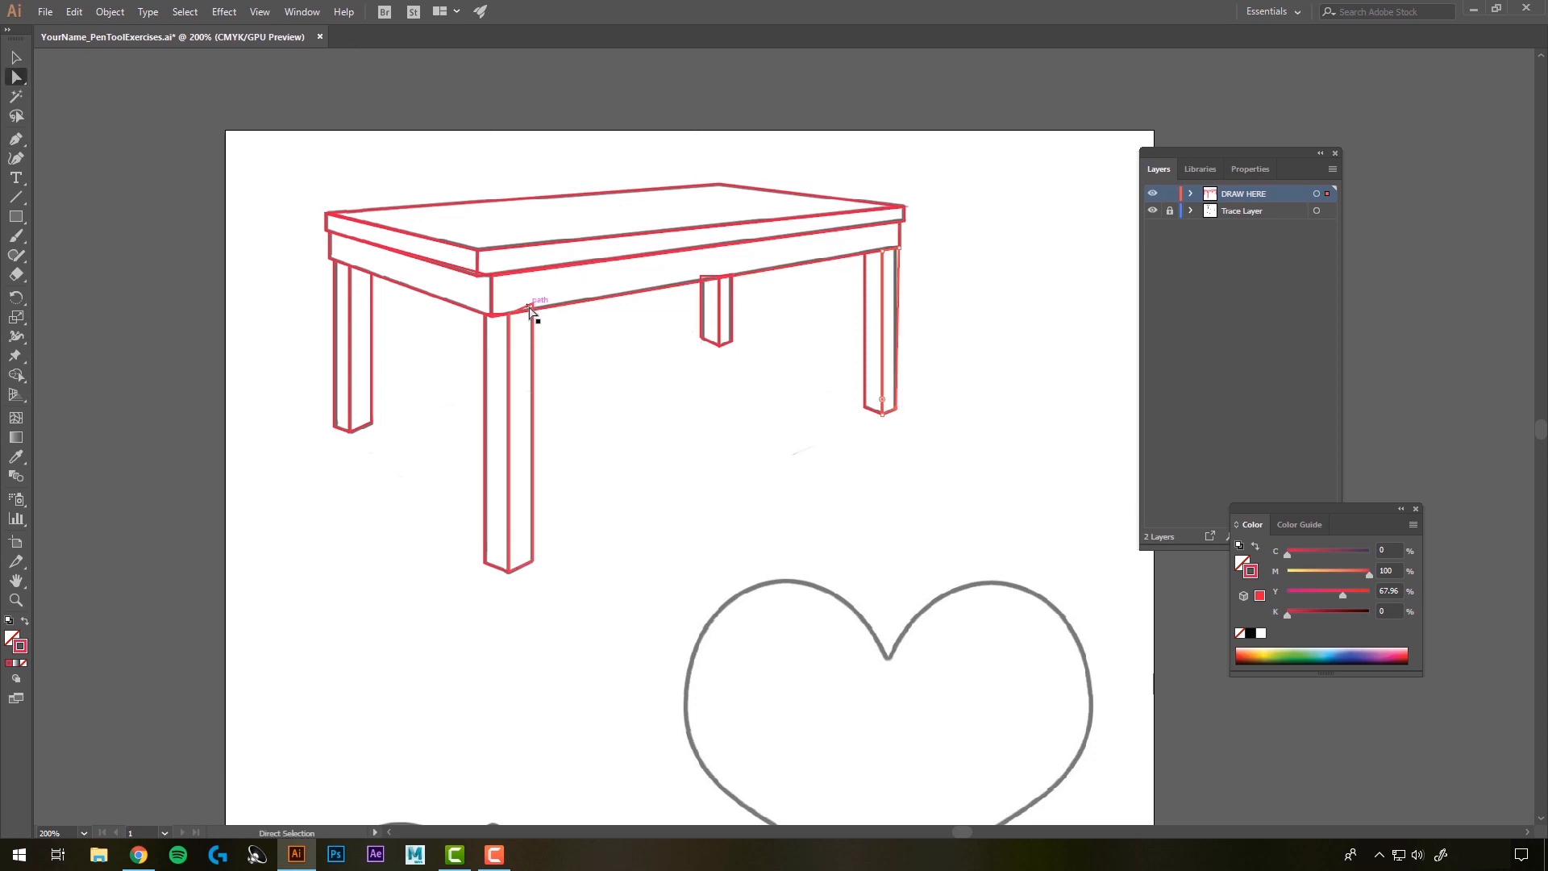
scroll(532, 298, up, 3)
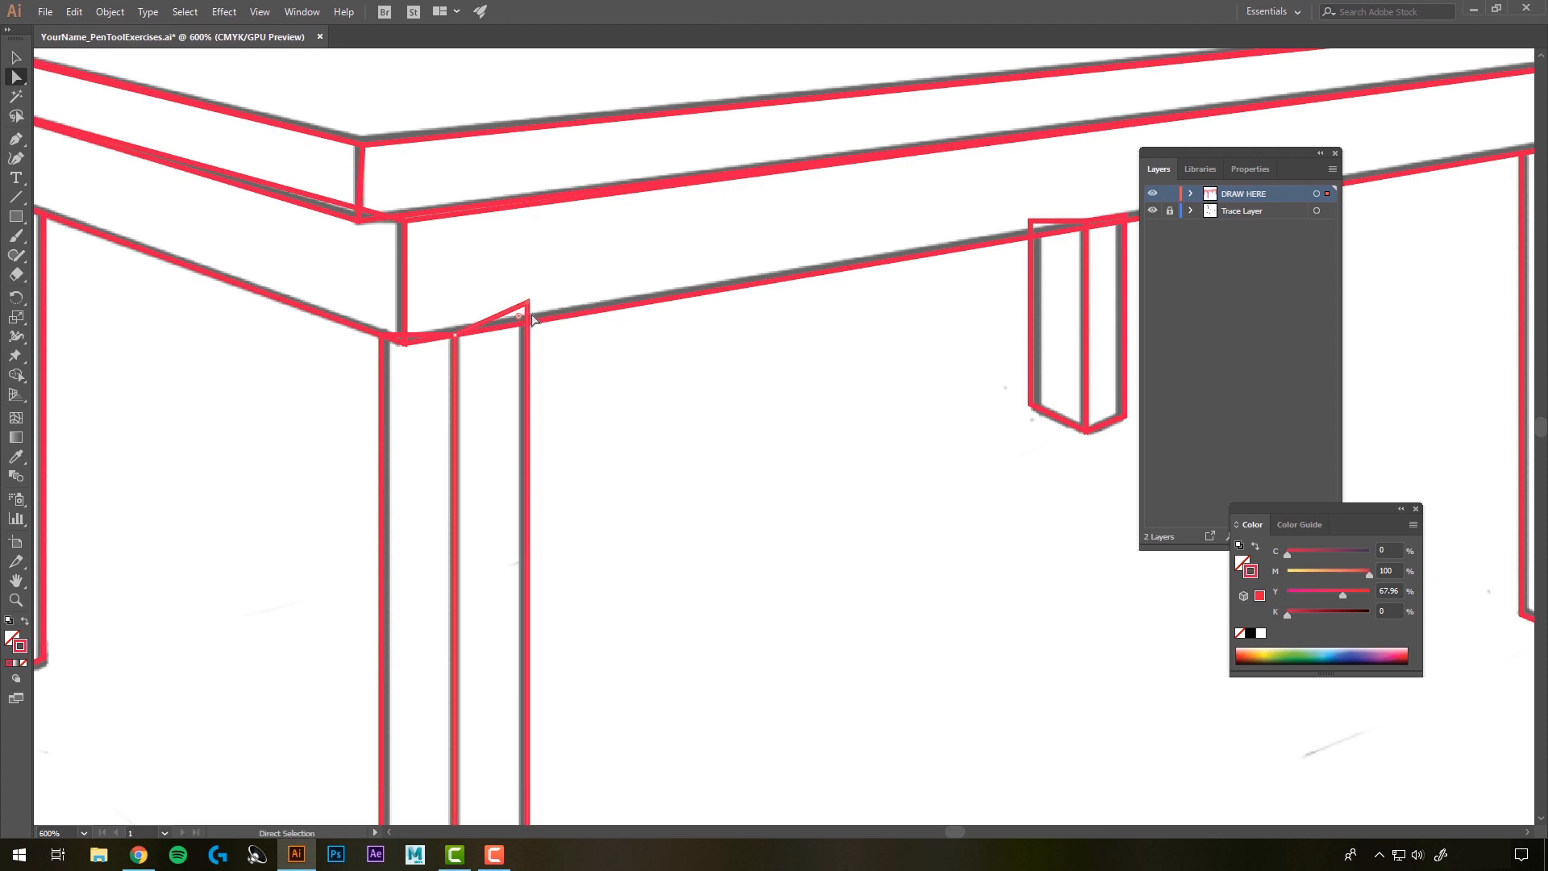
click(528, 306)
drag(529, 305, 527, 326)
Shift the upper-right anchor of the right leg's narrow face inward onto the drawn edge with Direct Selection, and deselect the path
scroll(772, 427, down, 2)
drag(965, 400, 661, 409)
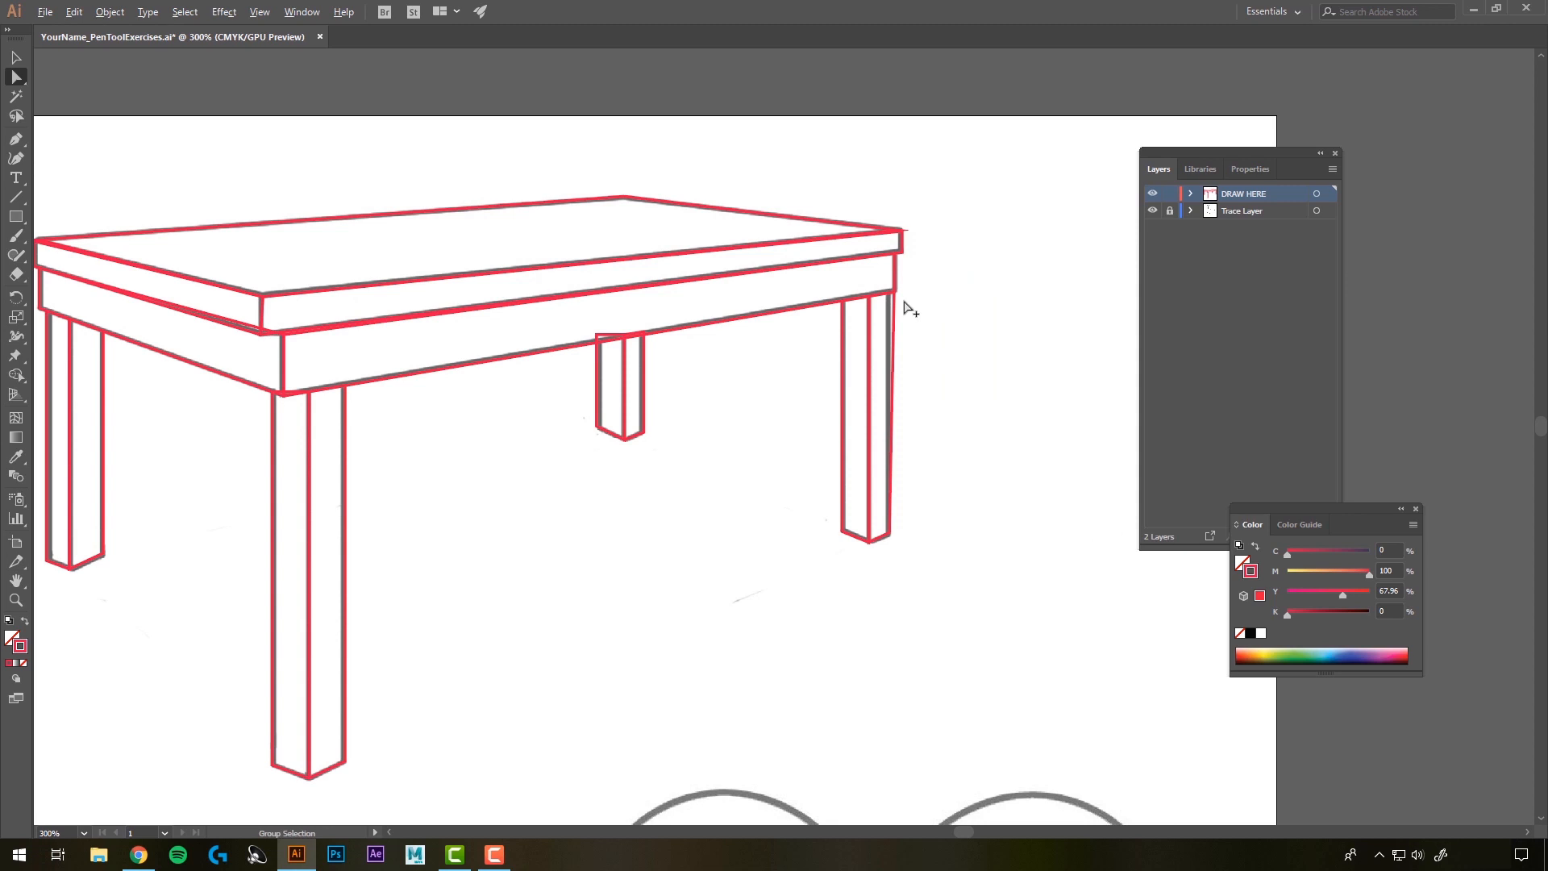
scroll(904, 303, up, 3)
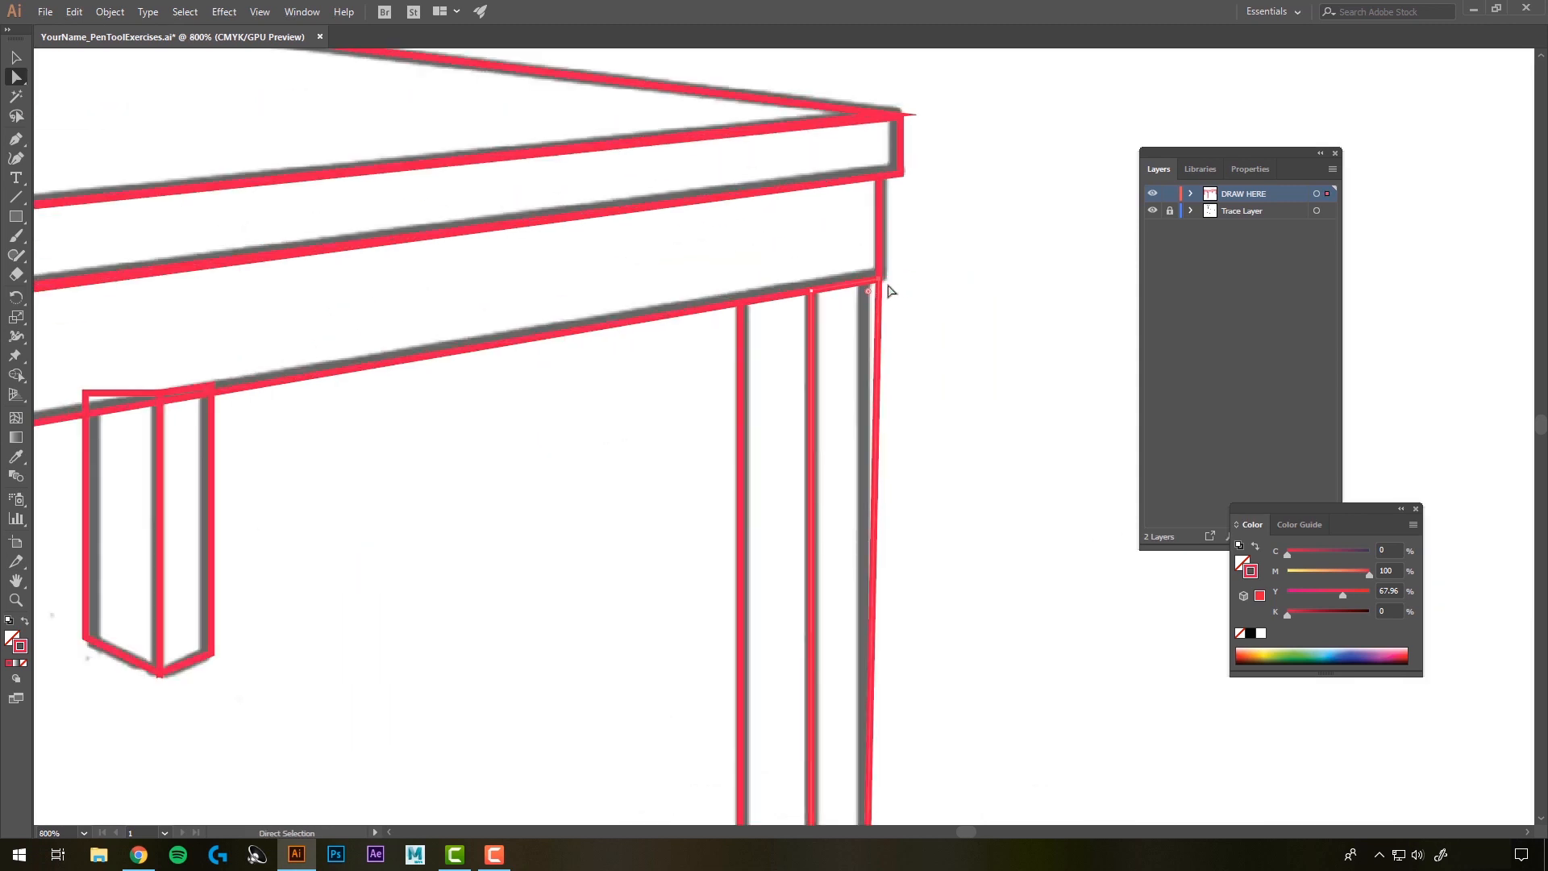
drag(880, 280, 865, 283)
click(923, 367)
Draw a small closed practice shape with four anchors, some of them curved, using the Pen tool in the blank area above the apple
scroll(580, 479, down, 2)
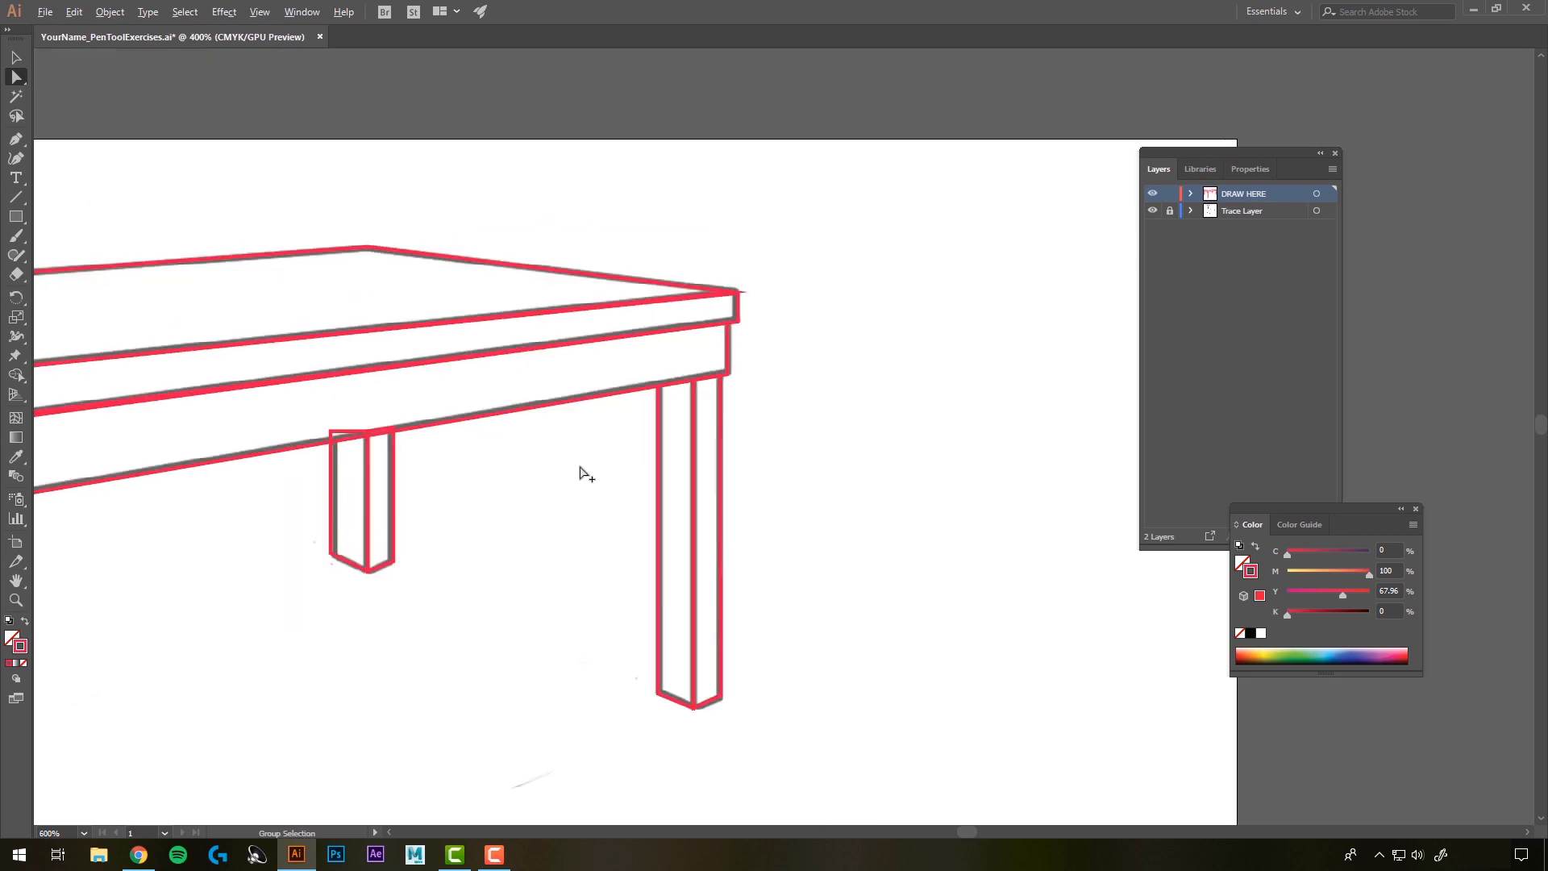
drag(494, 594, 896, 438)
scroll(677, 439, down, 3)
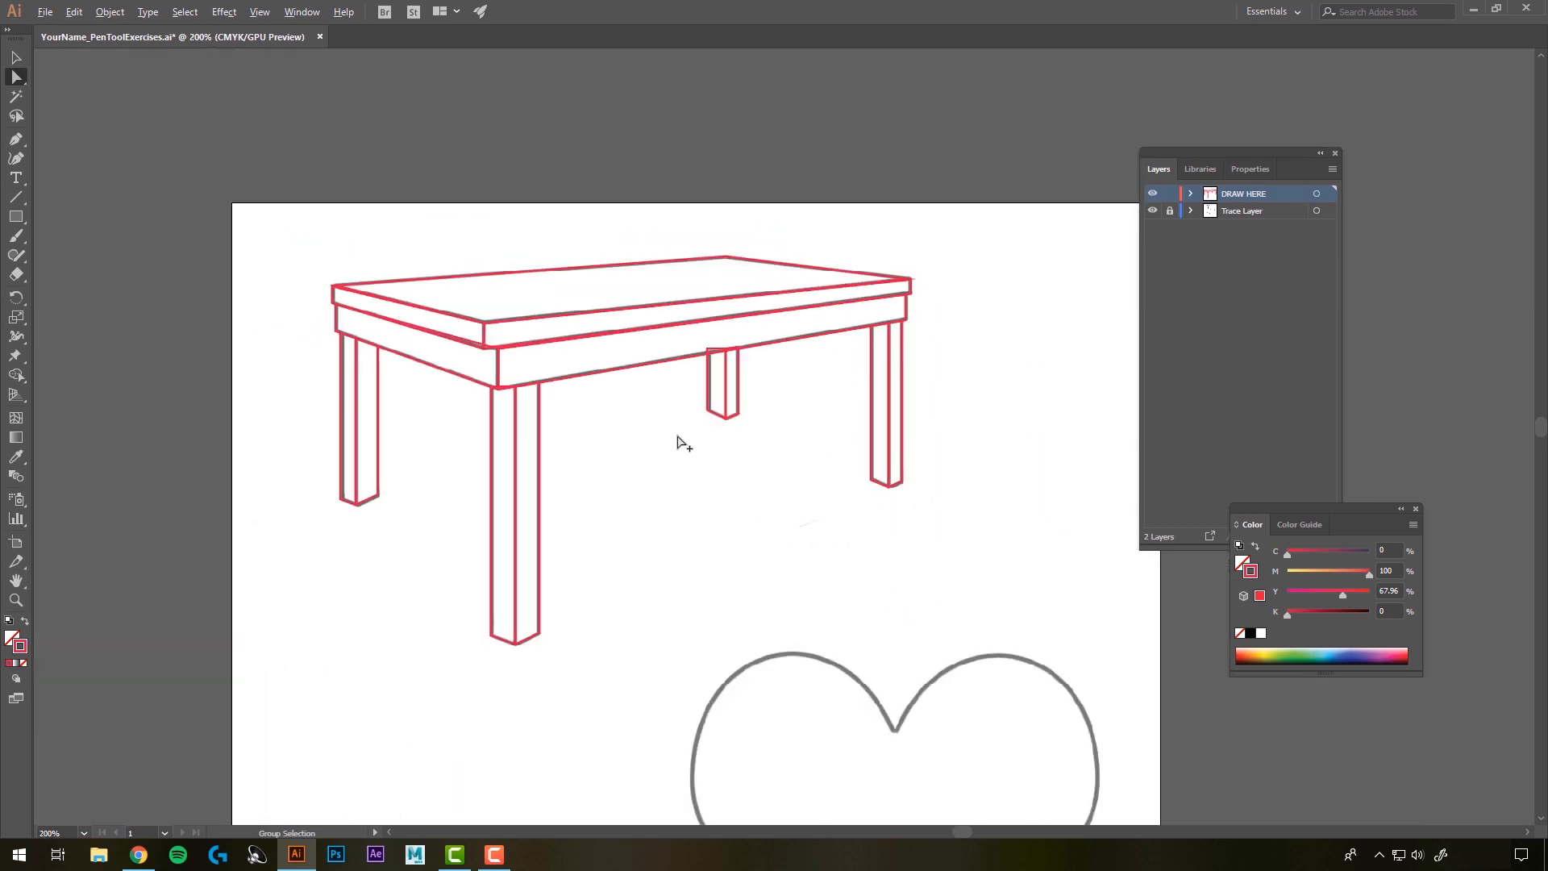
drag(675, 464, 686, 399)
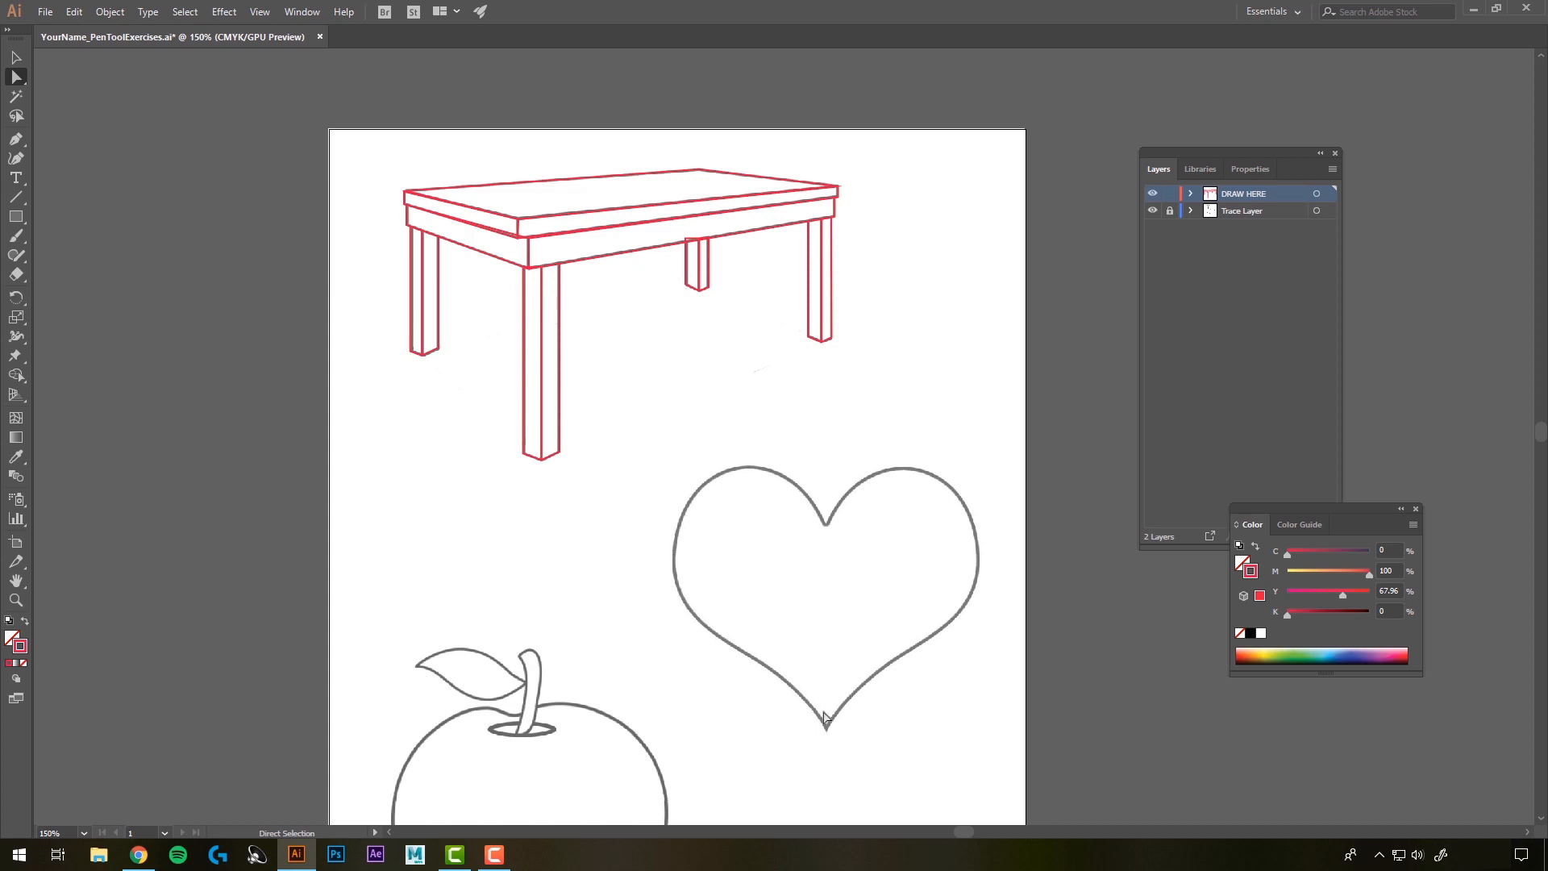
drag(831, 619, 746, 384)
scroll(742, 378, up, 1)
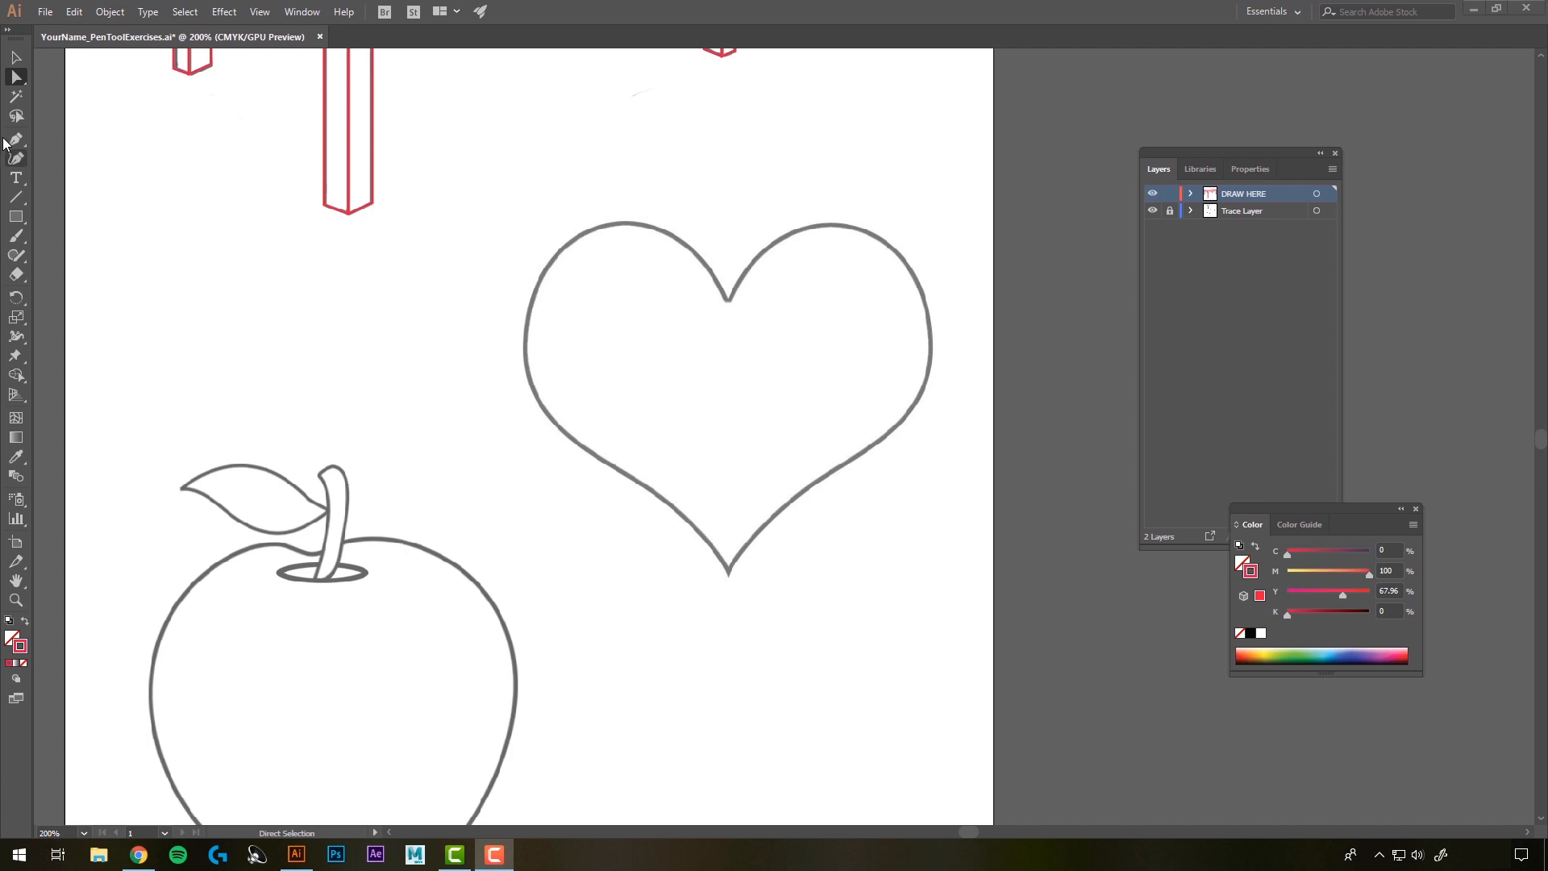
click(17, 139)
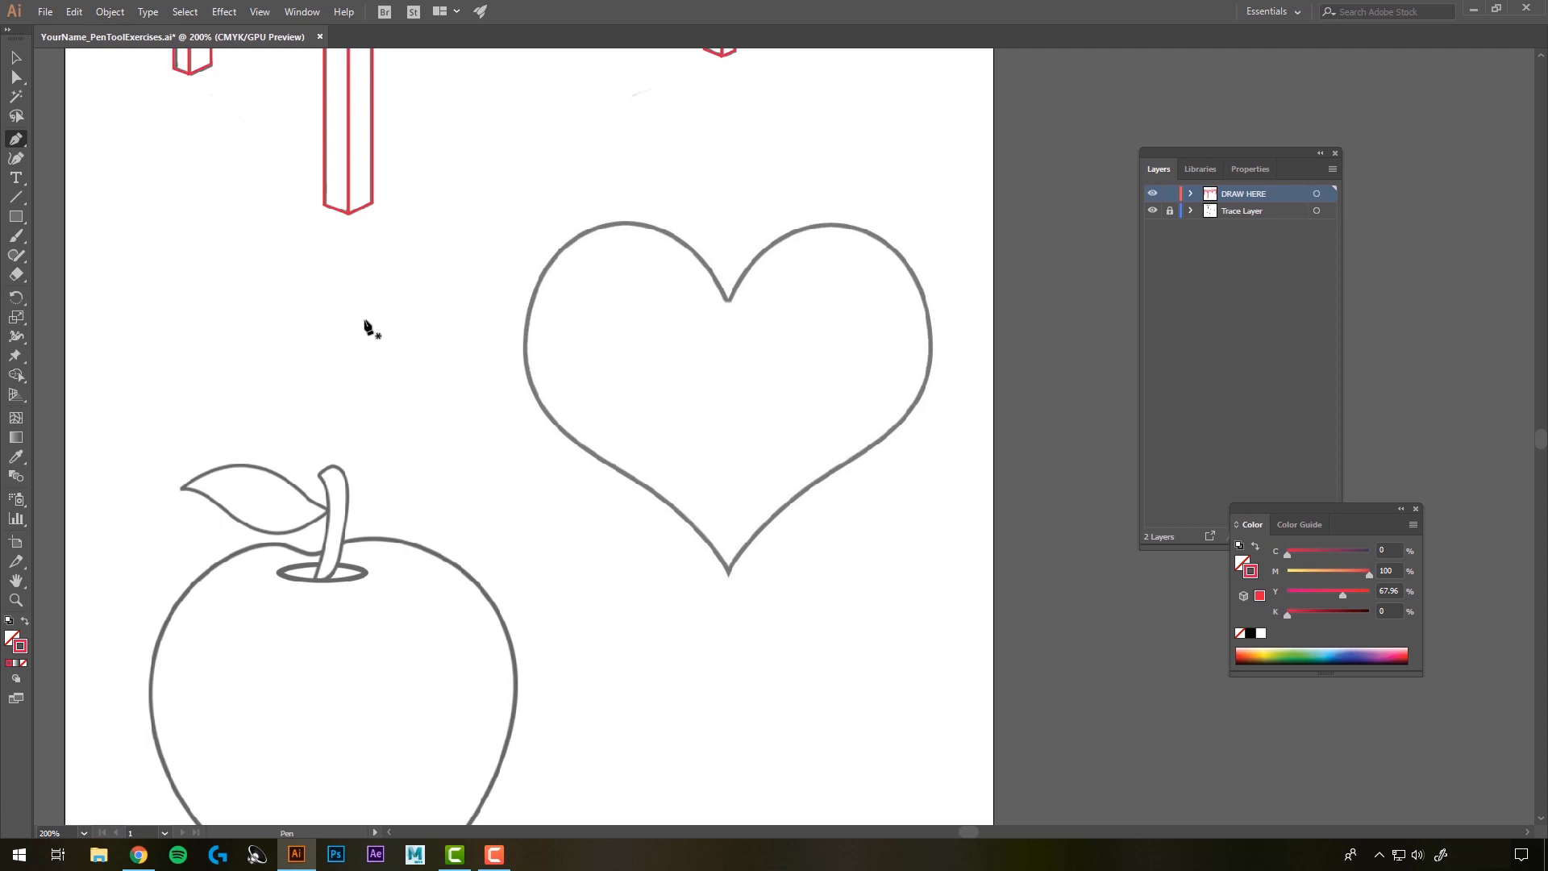
click(337, 310)
drag(425, 276, 471, 290)
drag(470, 236, 308, 286)
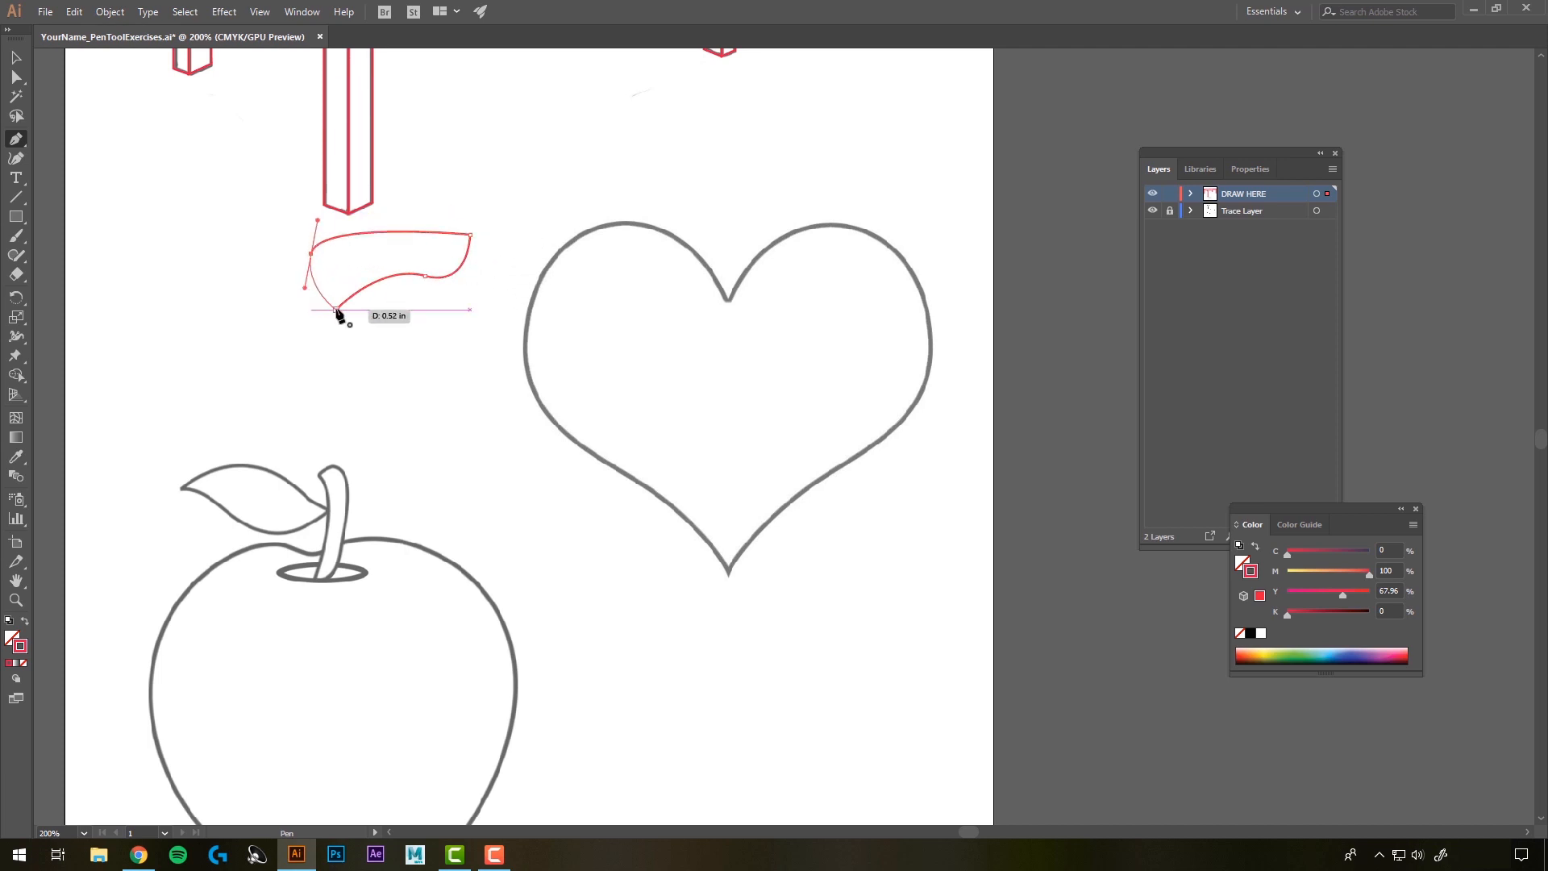
click(336, 309)
Delete the curved practice shape above the apple
key(v)
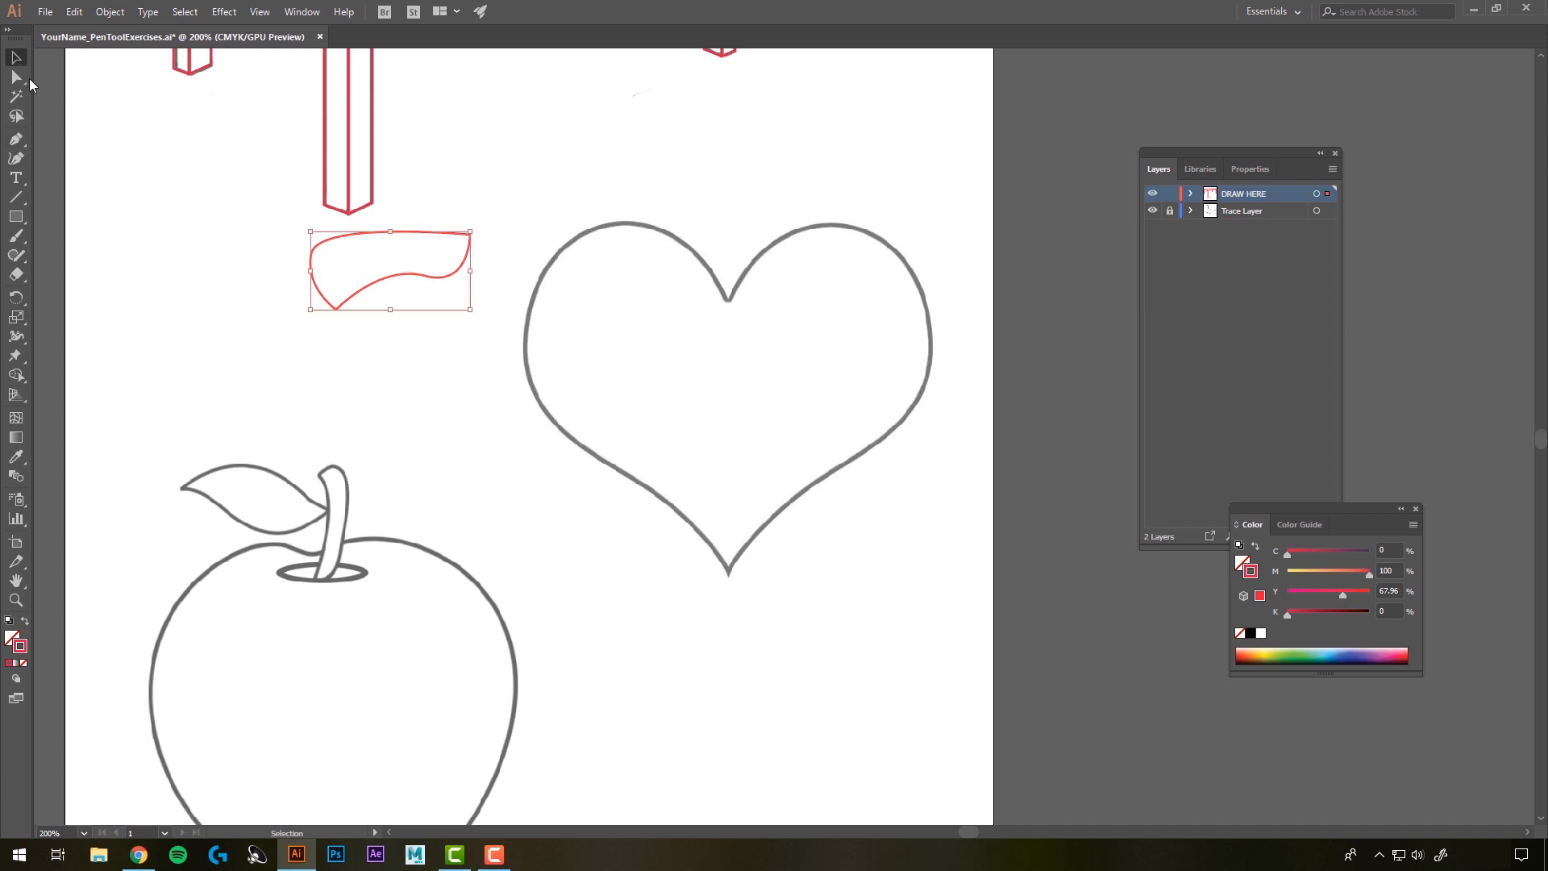
click(381, 295)
click(377, 283)
key(Delete)
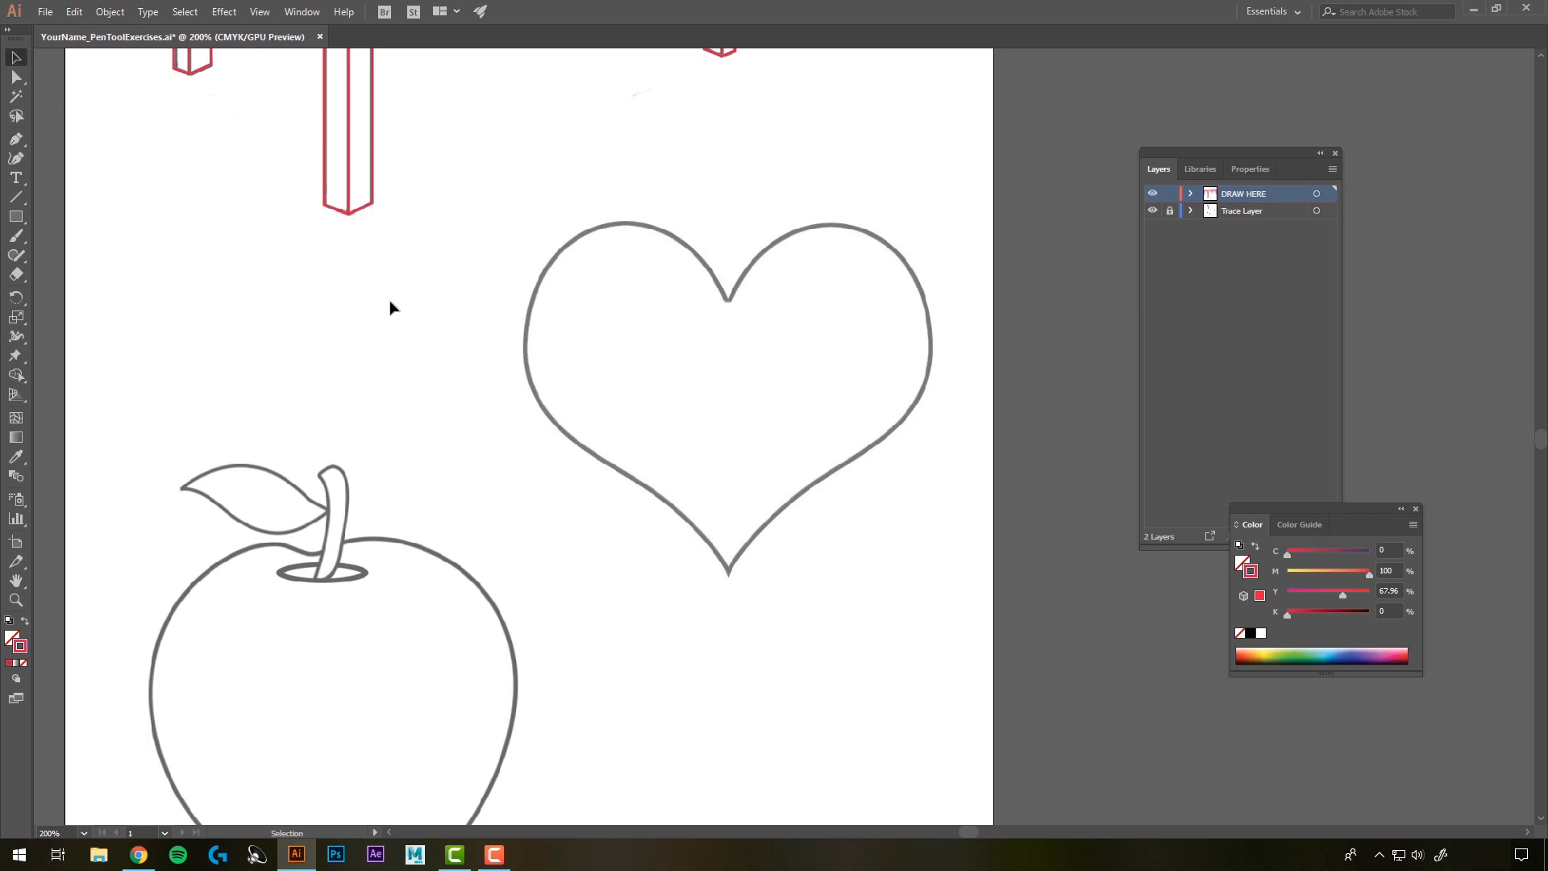
Trace the heart's right half with curved Pen segments, from the top notch around to the bottom tip
click(15, 138)
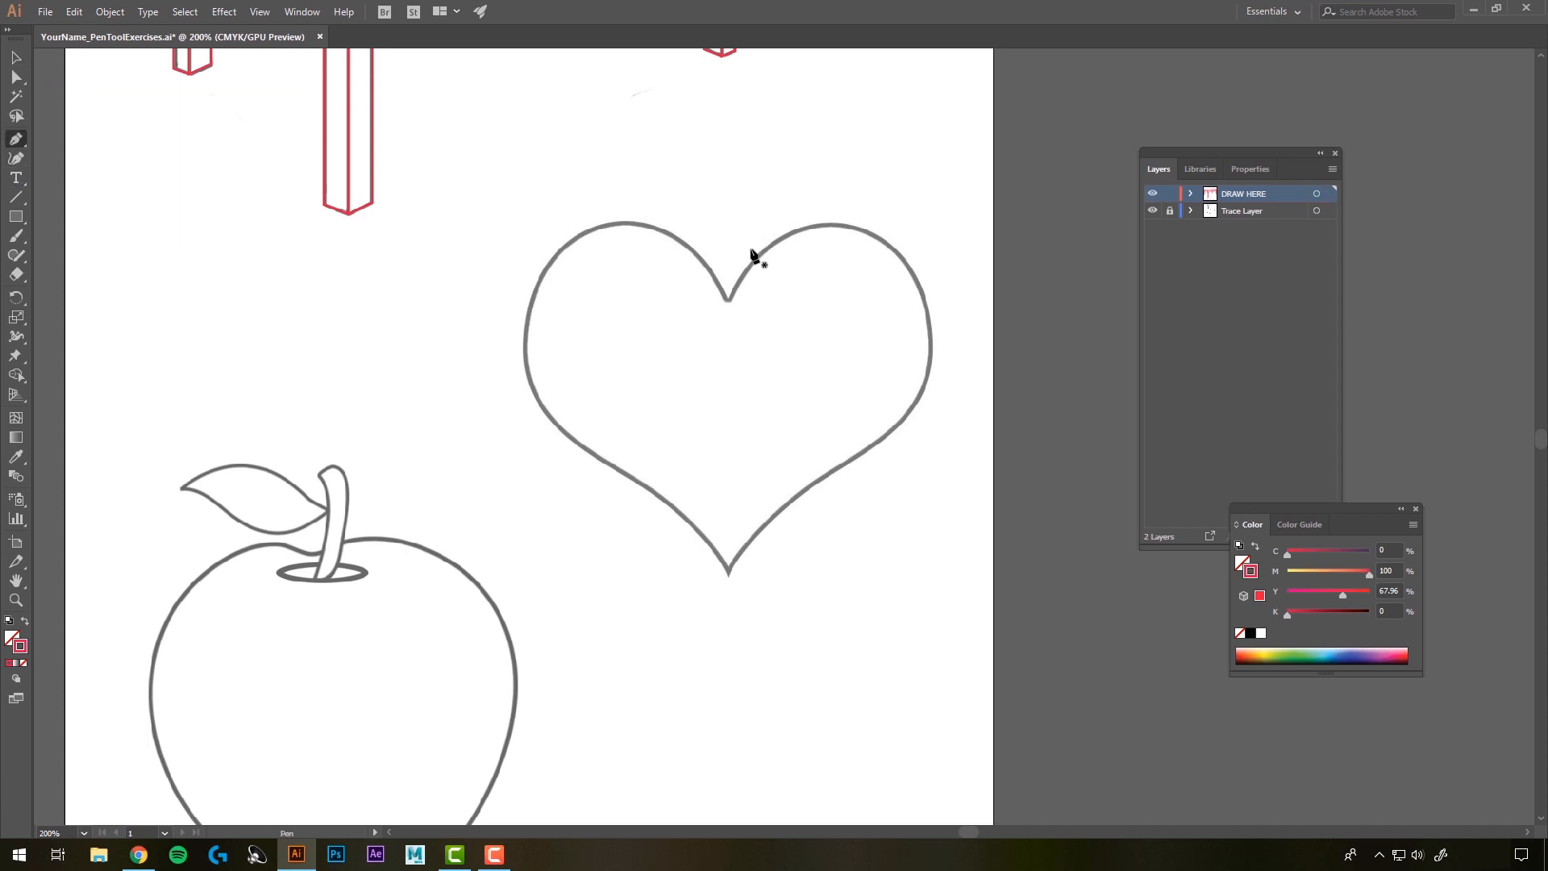
click(728, 302)
click(830, 225)
drag(833, 227, 900, 224)
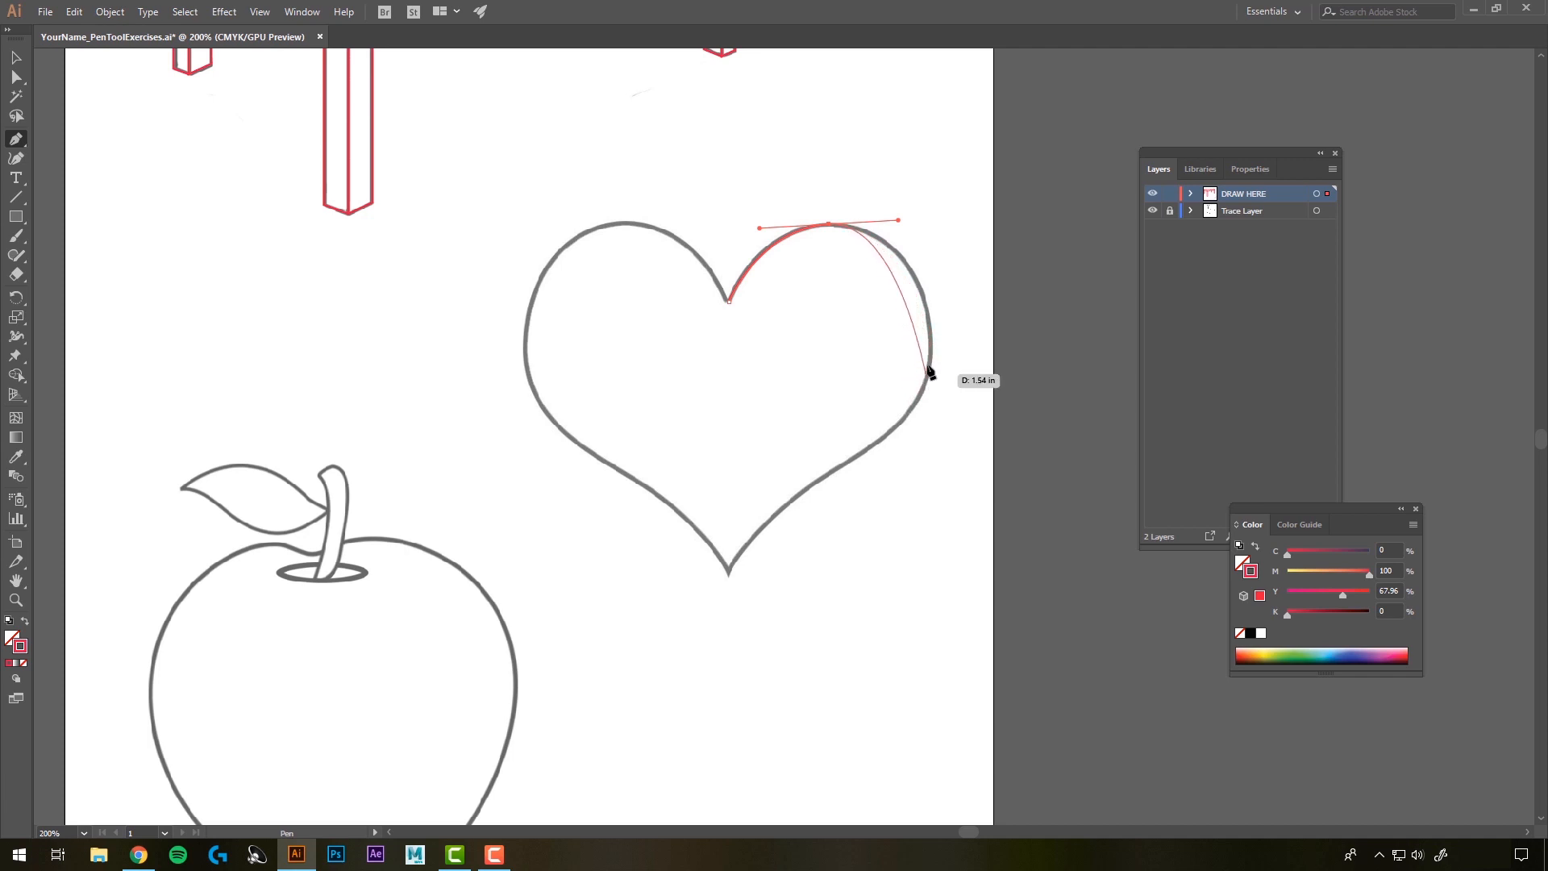
drag(929, 321, 935, 354)
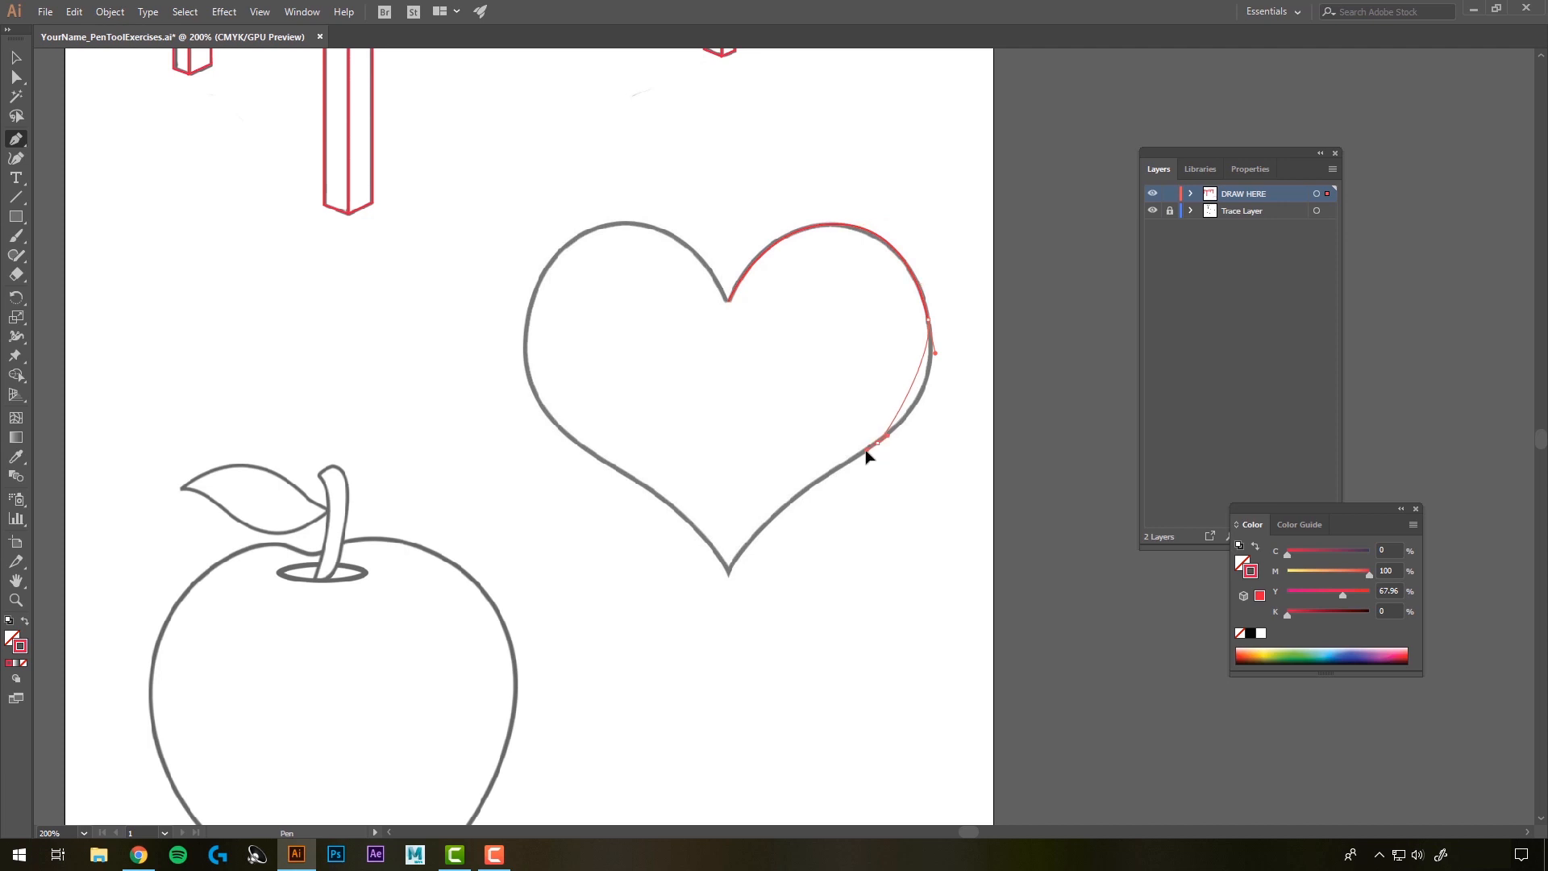
drag(867, 456, 824, 483)
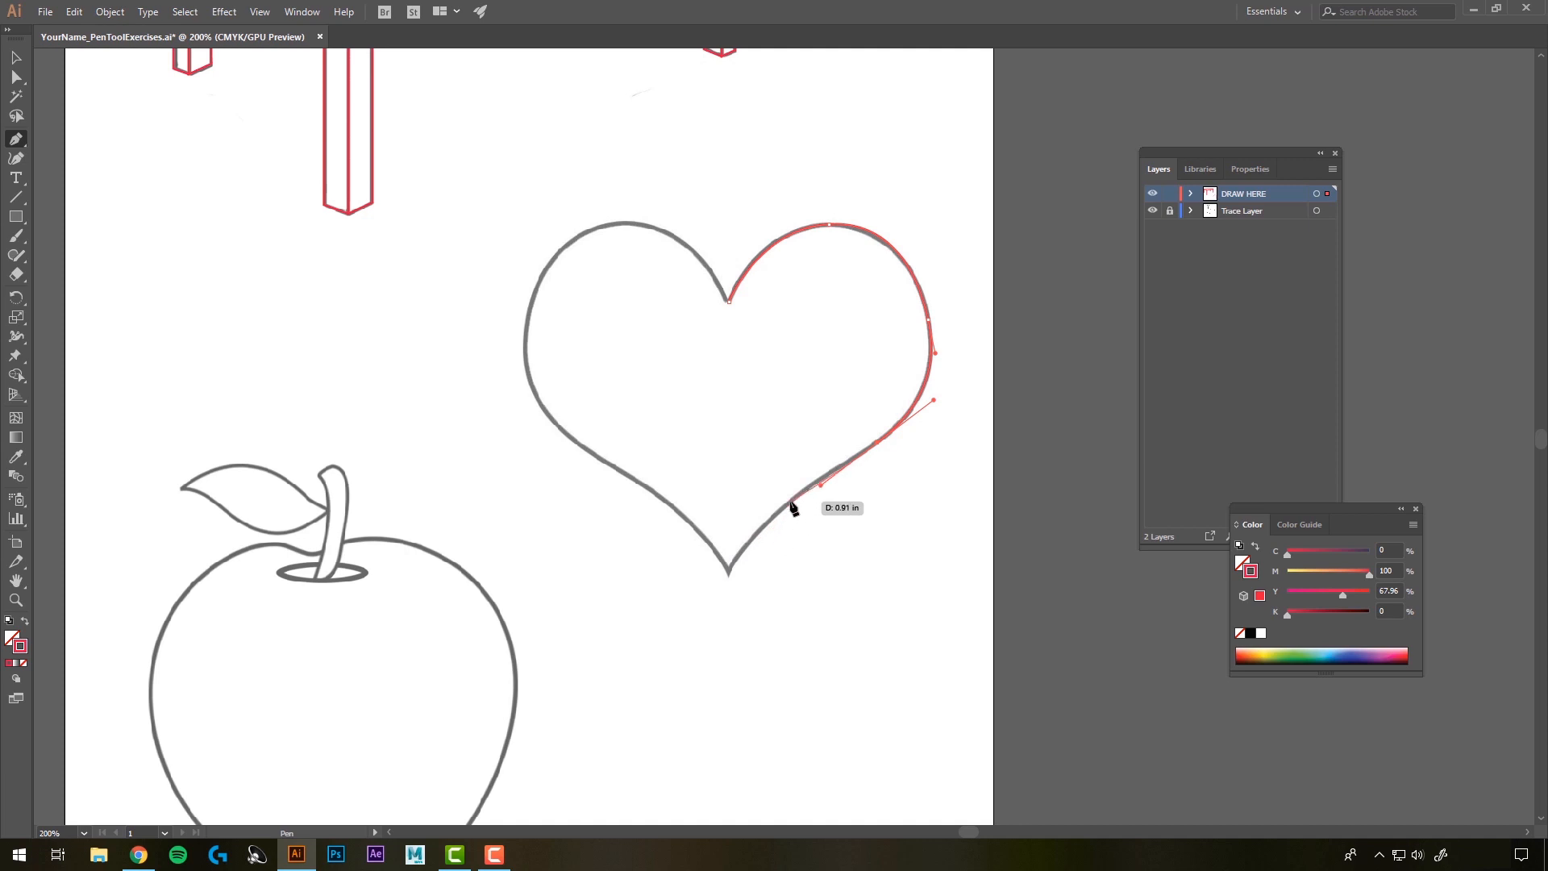
drag(788, 503, 778, 515)
click(730, 572)
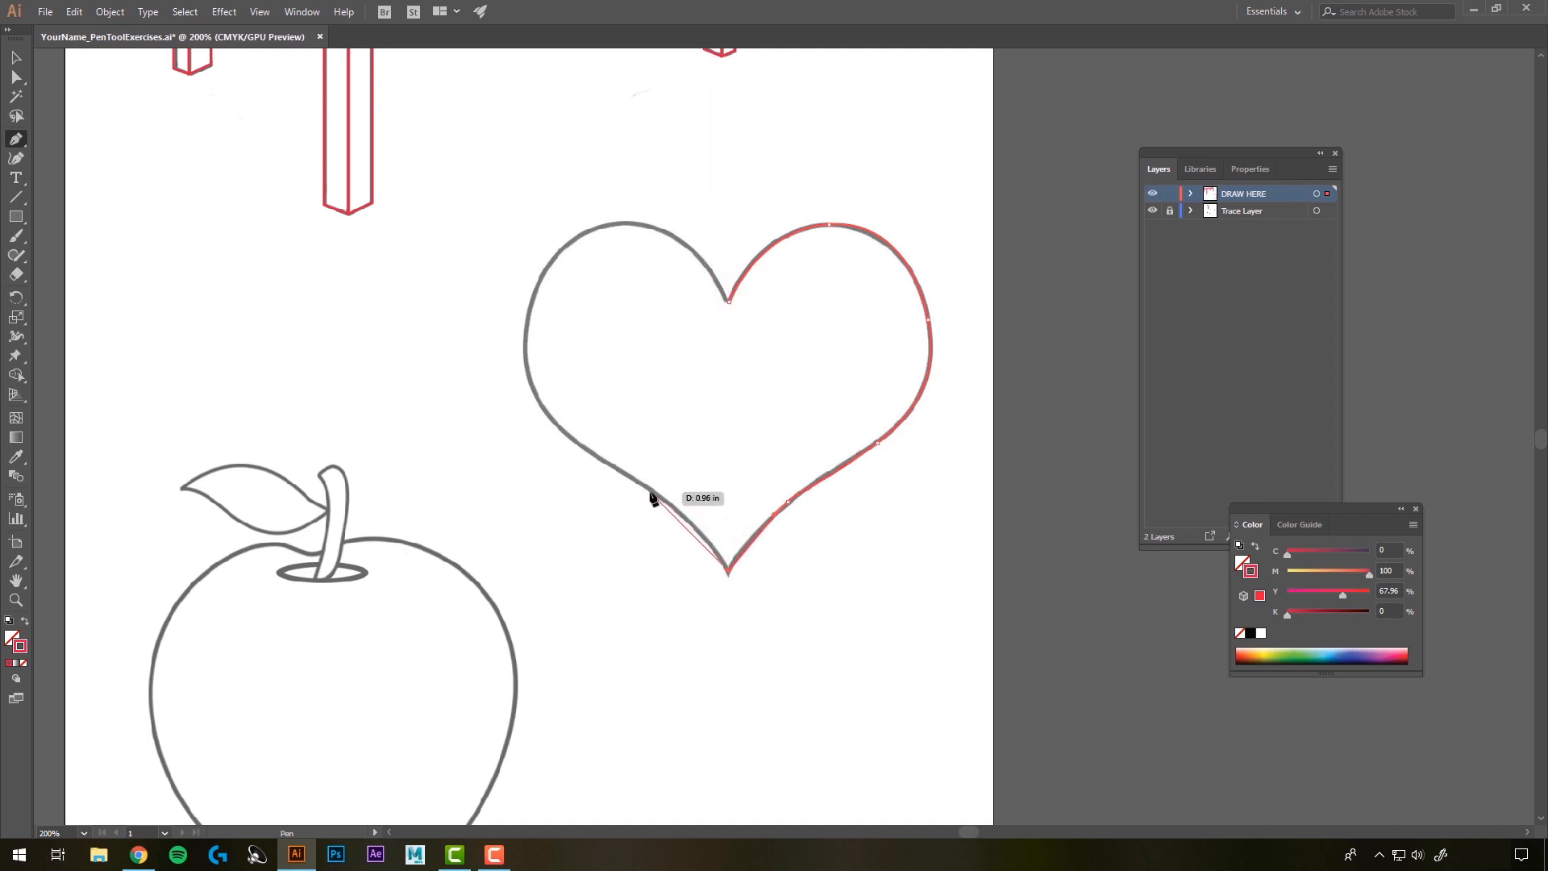
Trace the heart's left half with curved Pen segments up from the bottom tip, and close the path at the top notch
drag(650, 490, 599, 464)
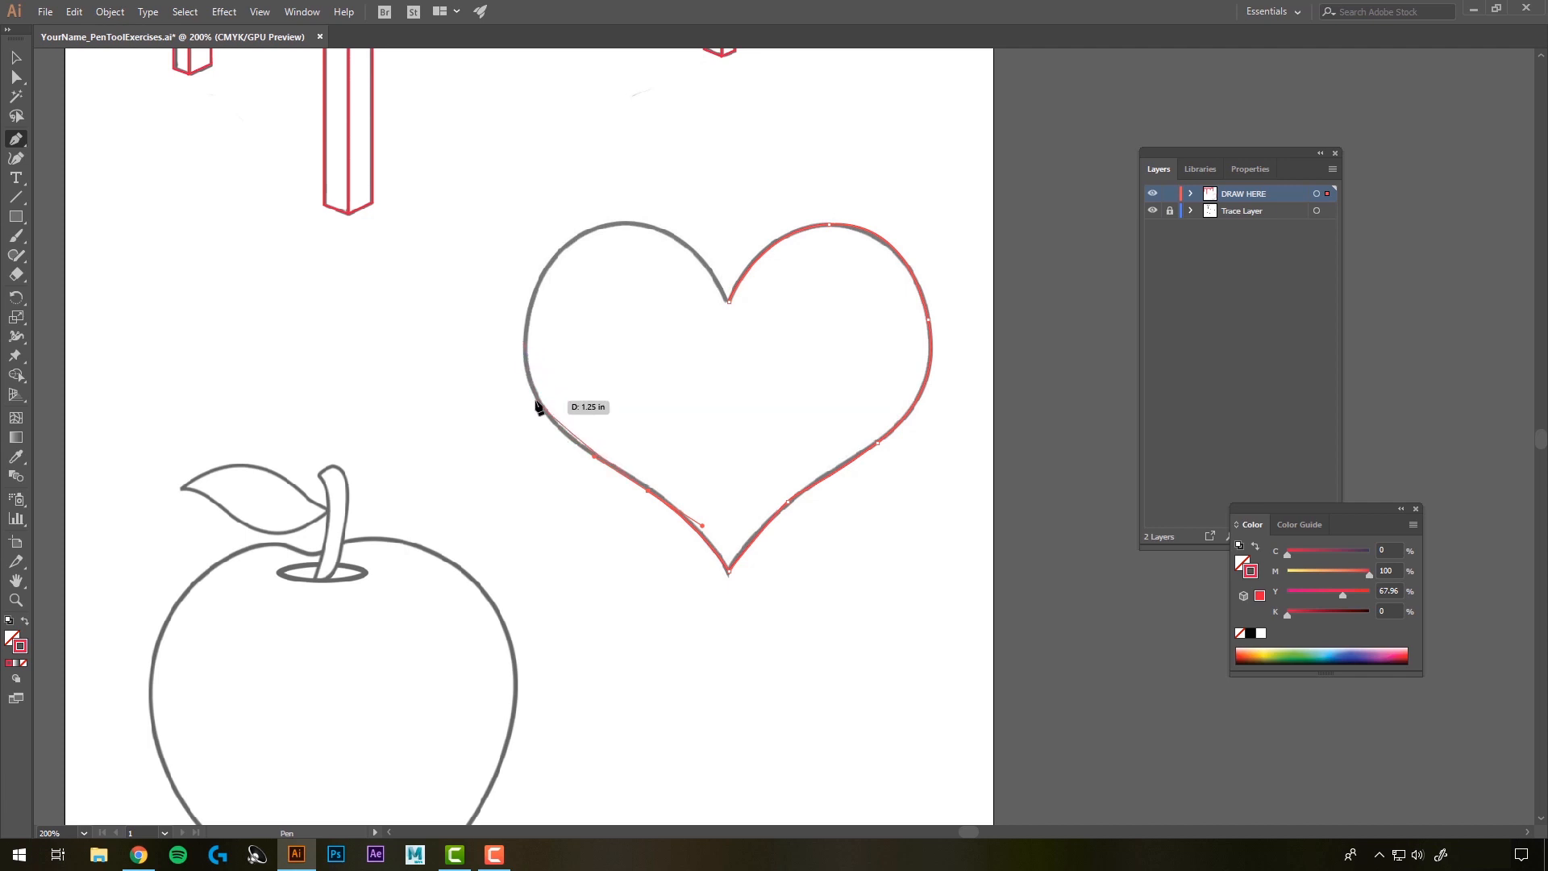
drag(535, 396, 514, 365)
click(535, 295)
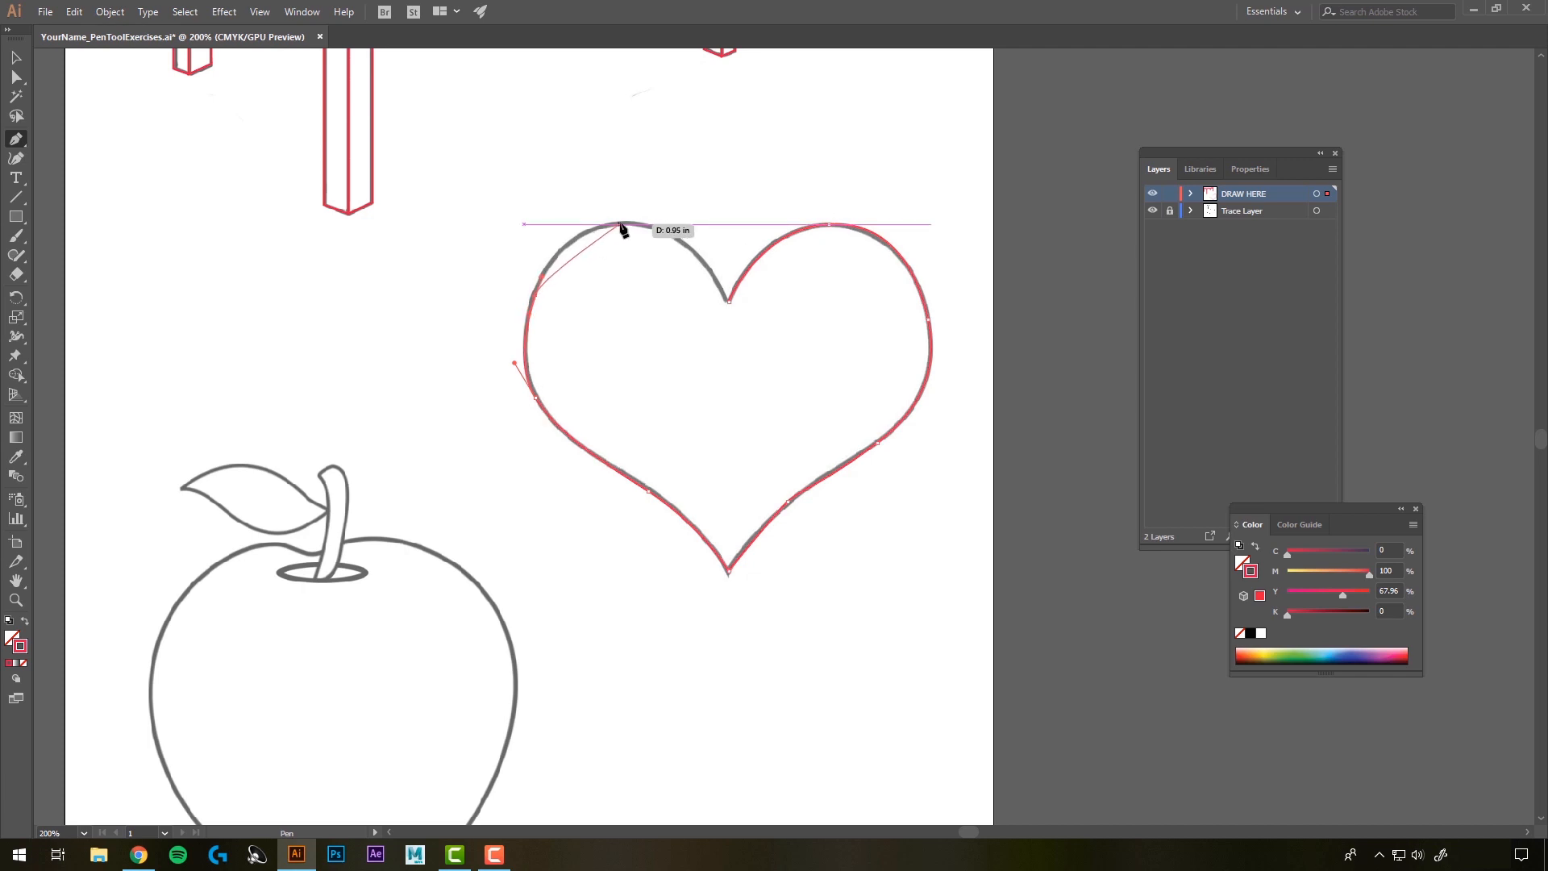
drag(621, 224, 670, 222)
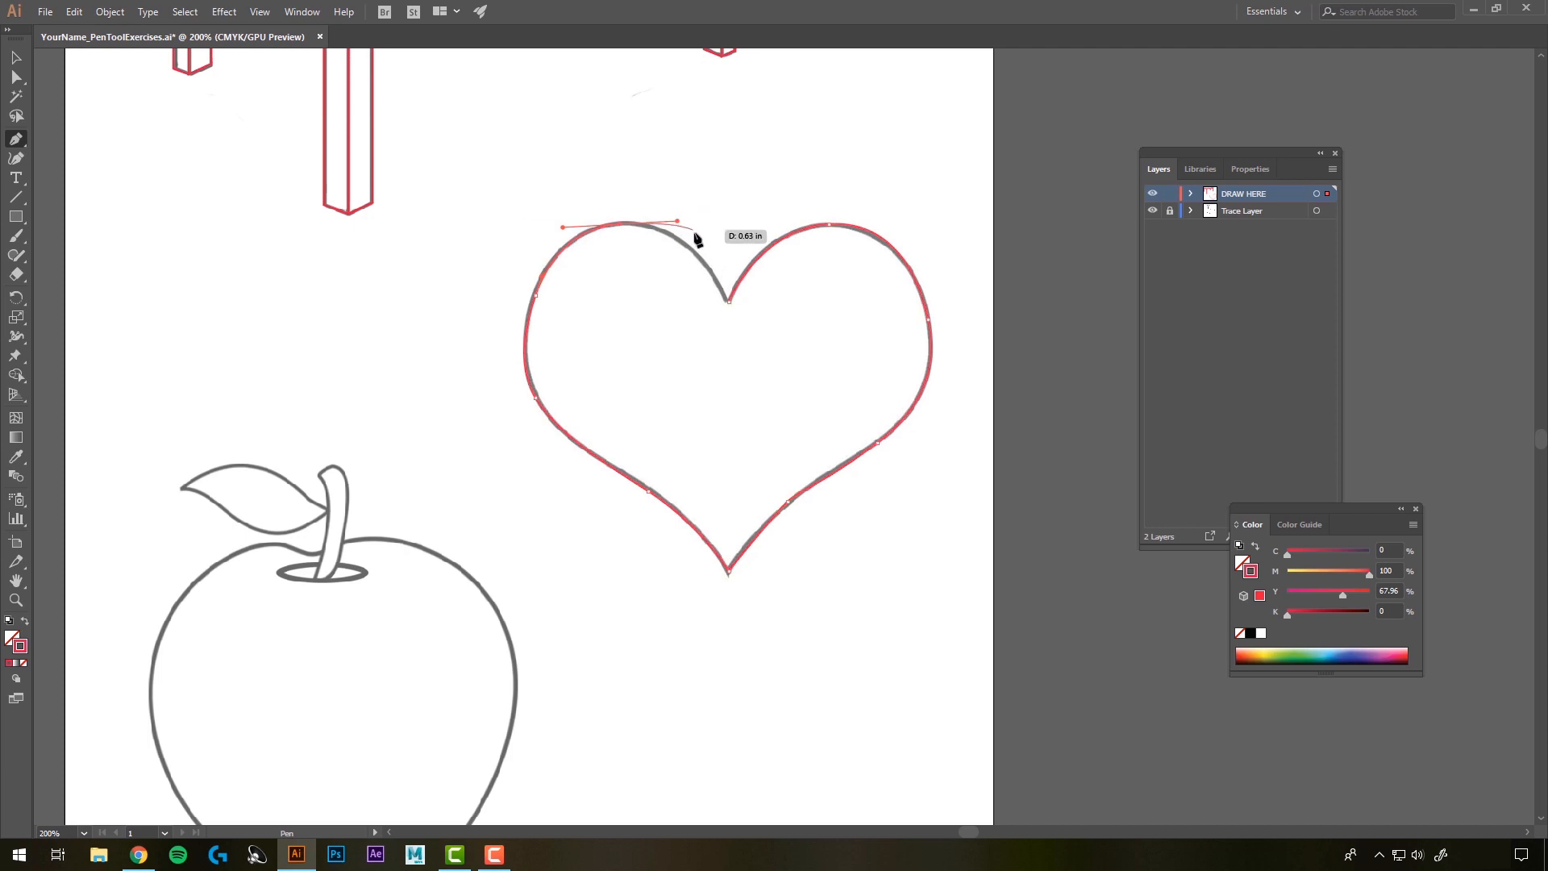
click(729, 303)
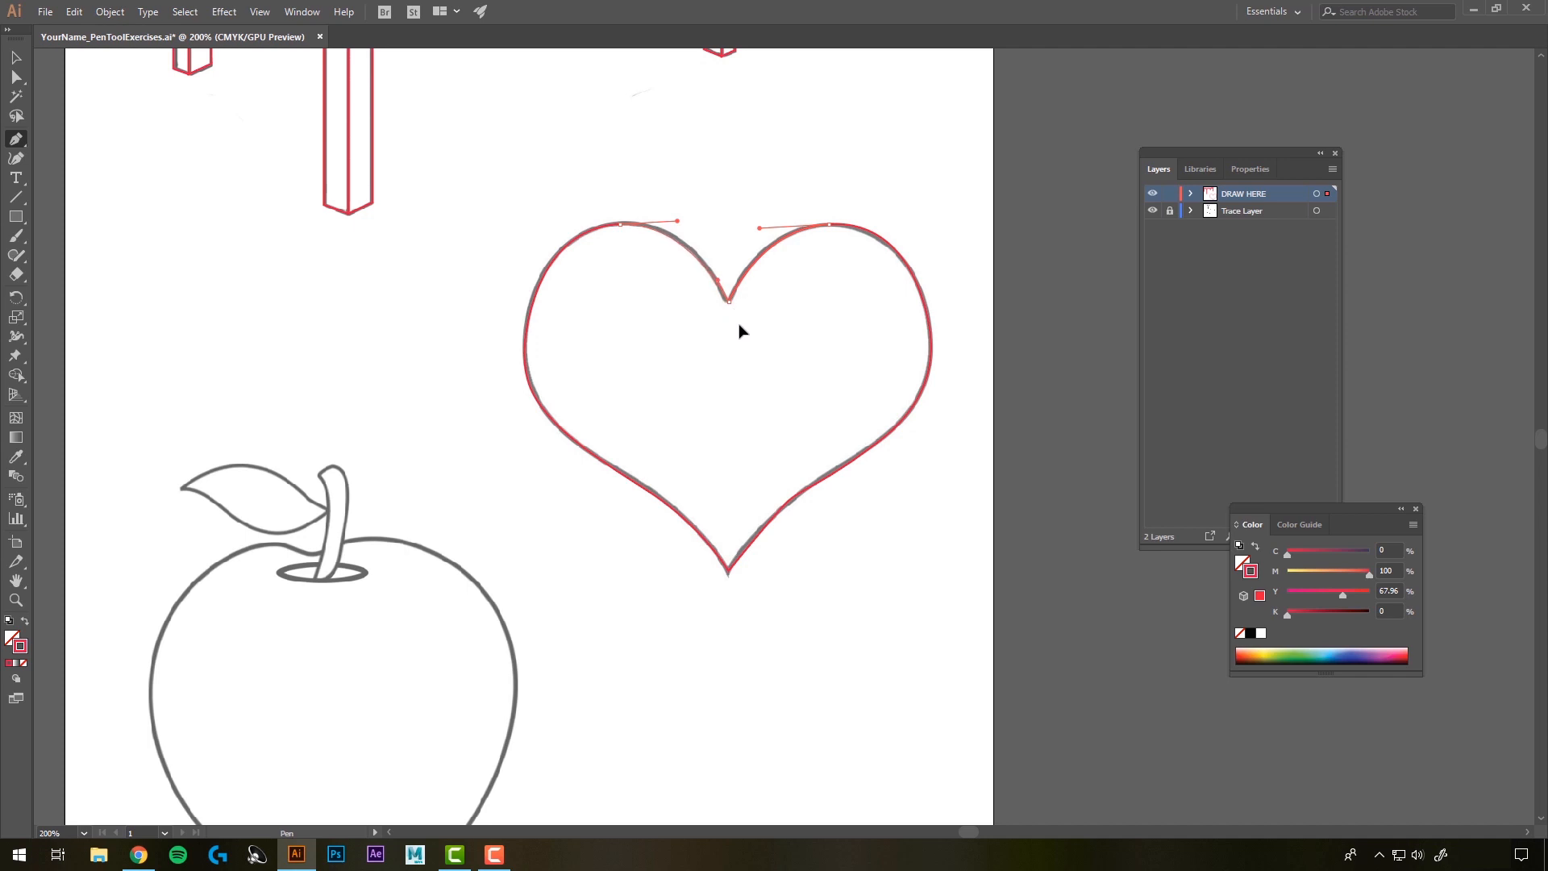
drag(736, 328, 737, 329)
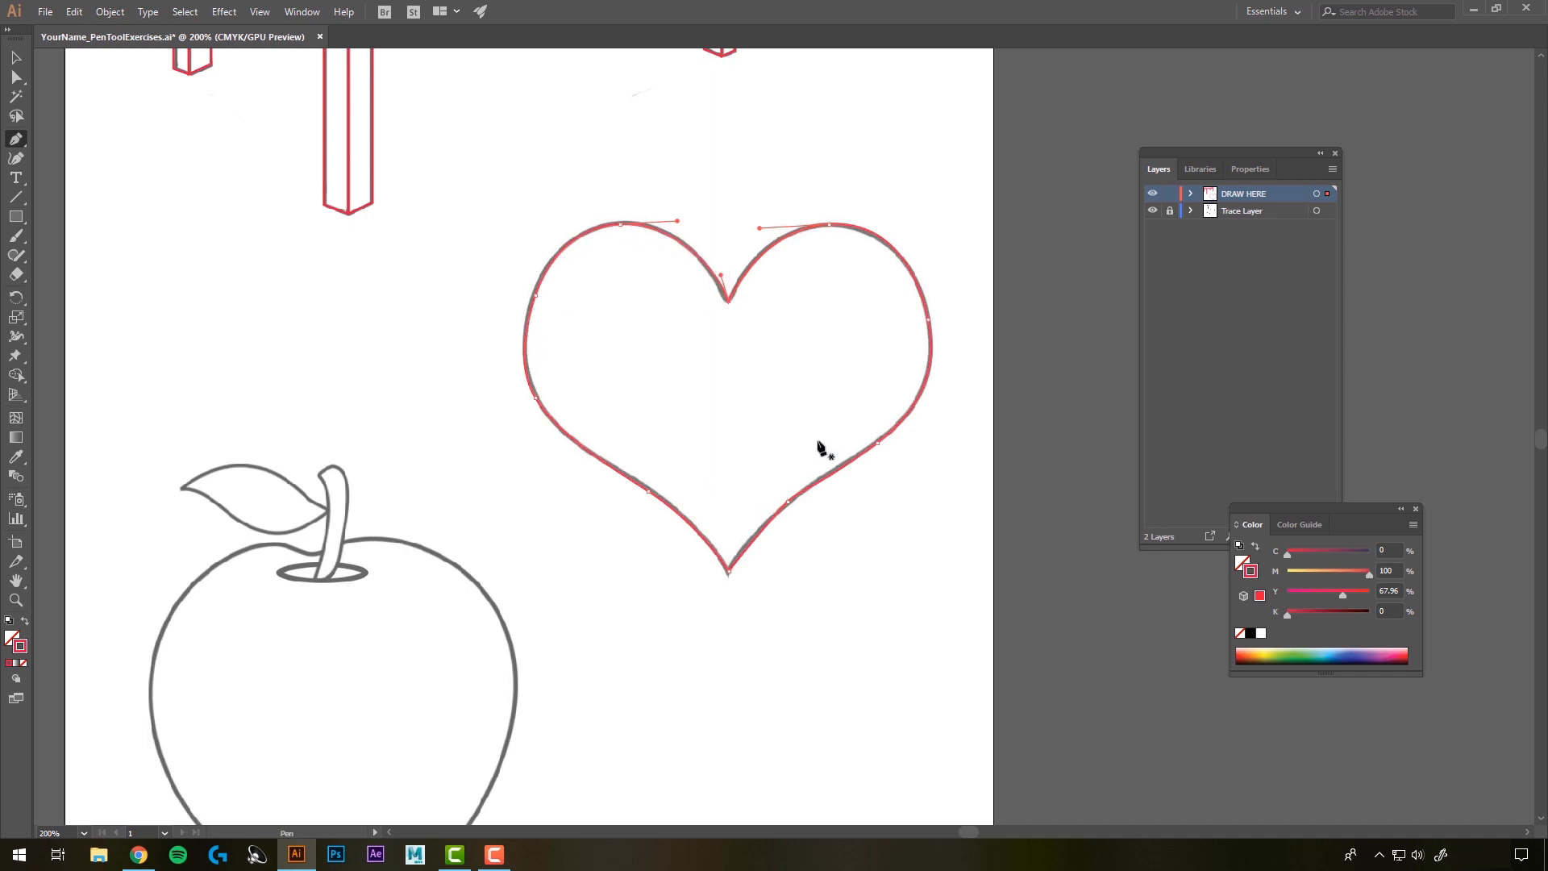
Delete the anchor on the heart's lower-left curve, and add a new anchor midway along the flattened segment
click(20, 142)
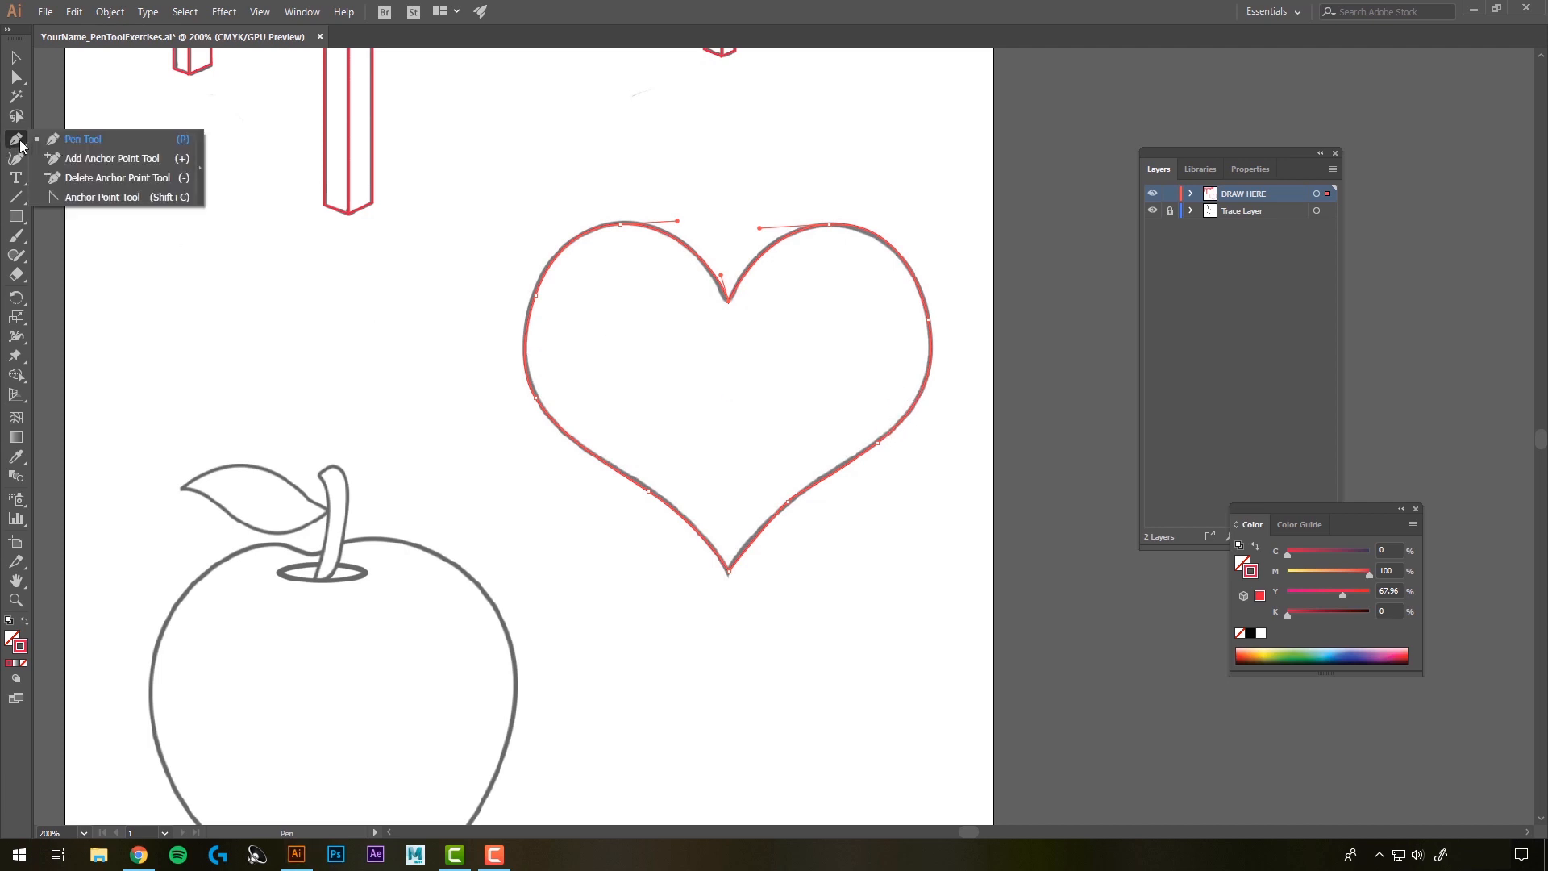
click(112, 179)
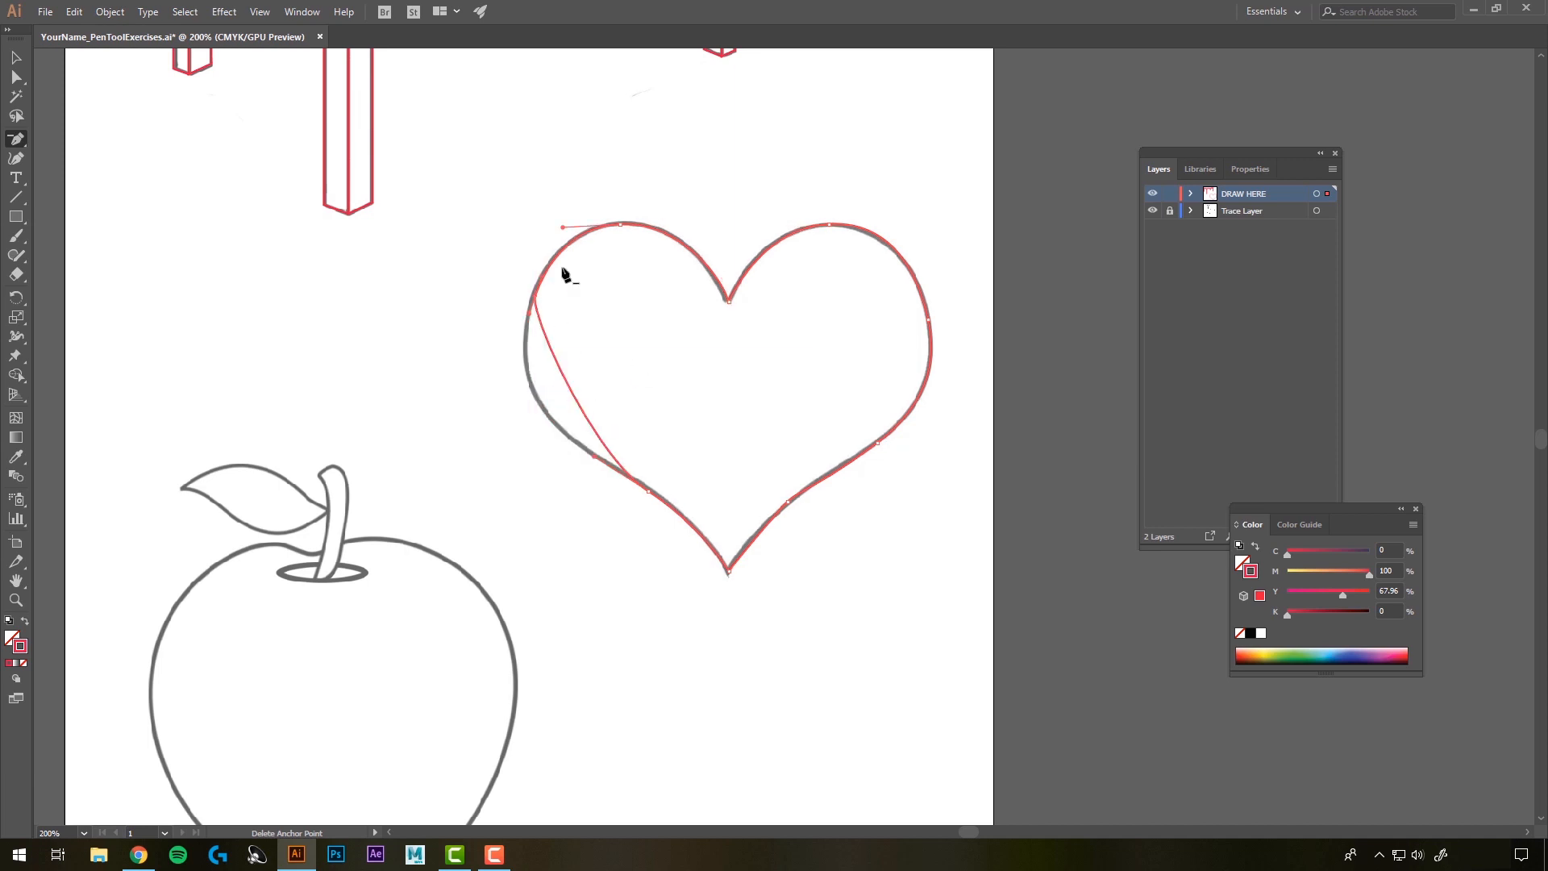
click(11, 143)
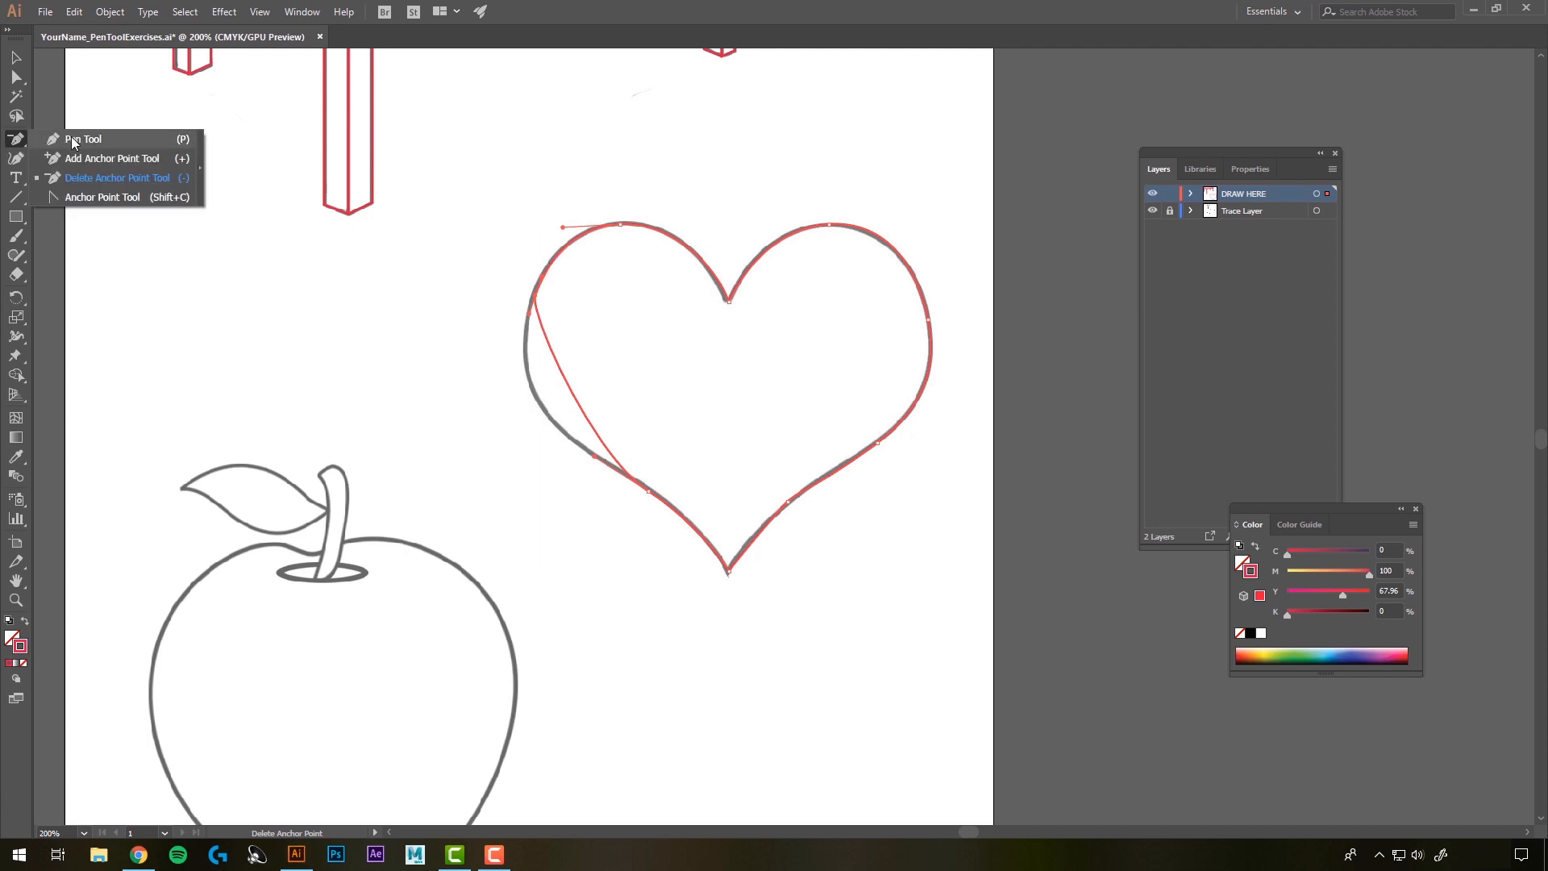
click(94, 159)
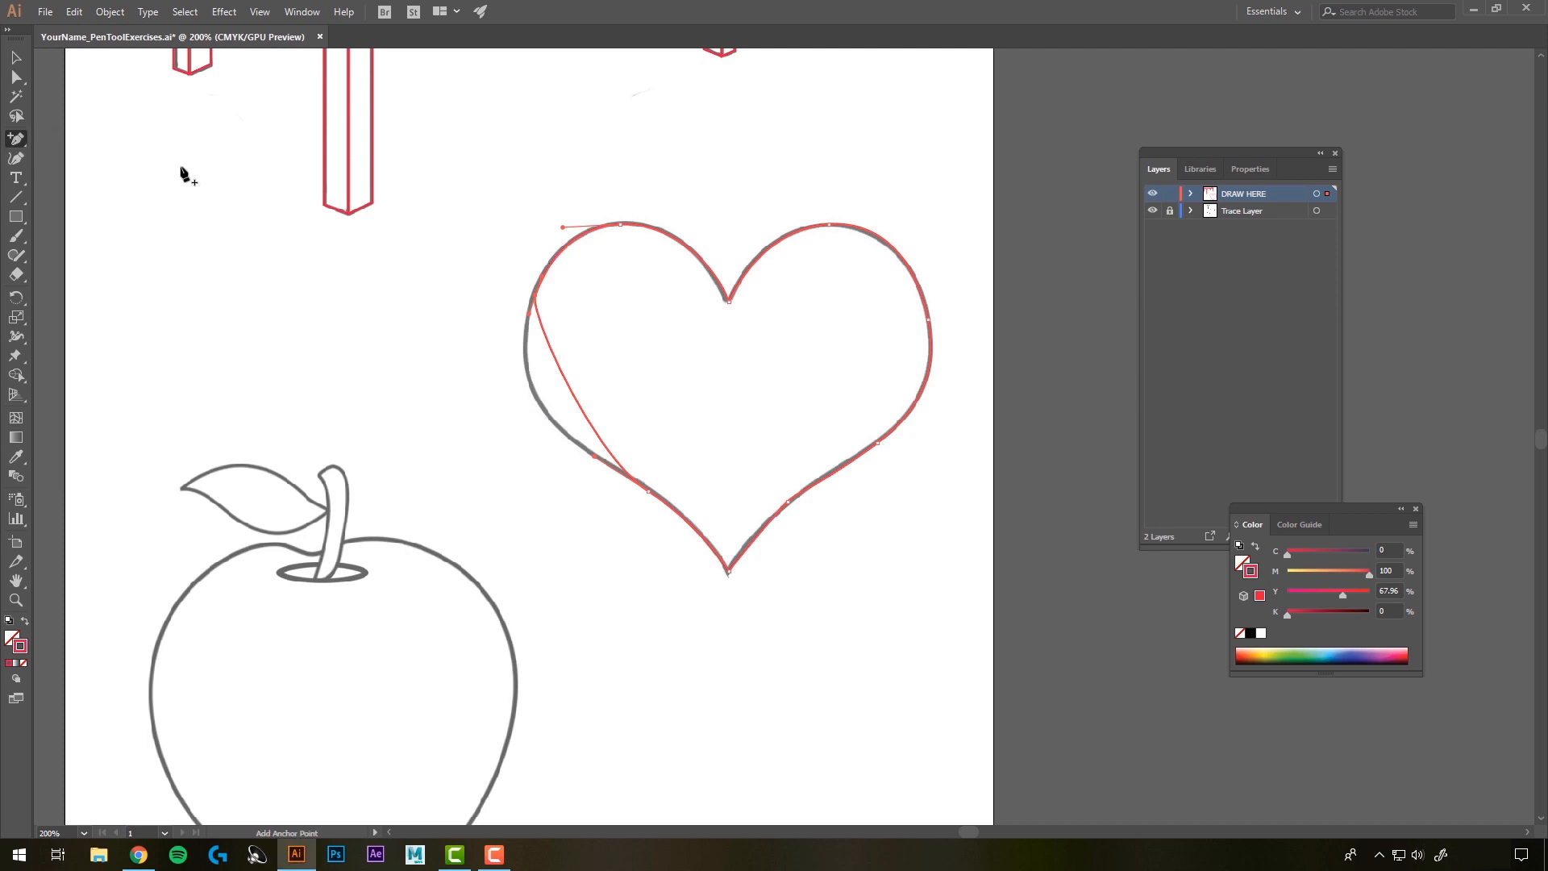
click(569, 391)
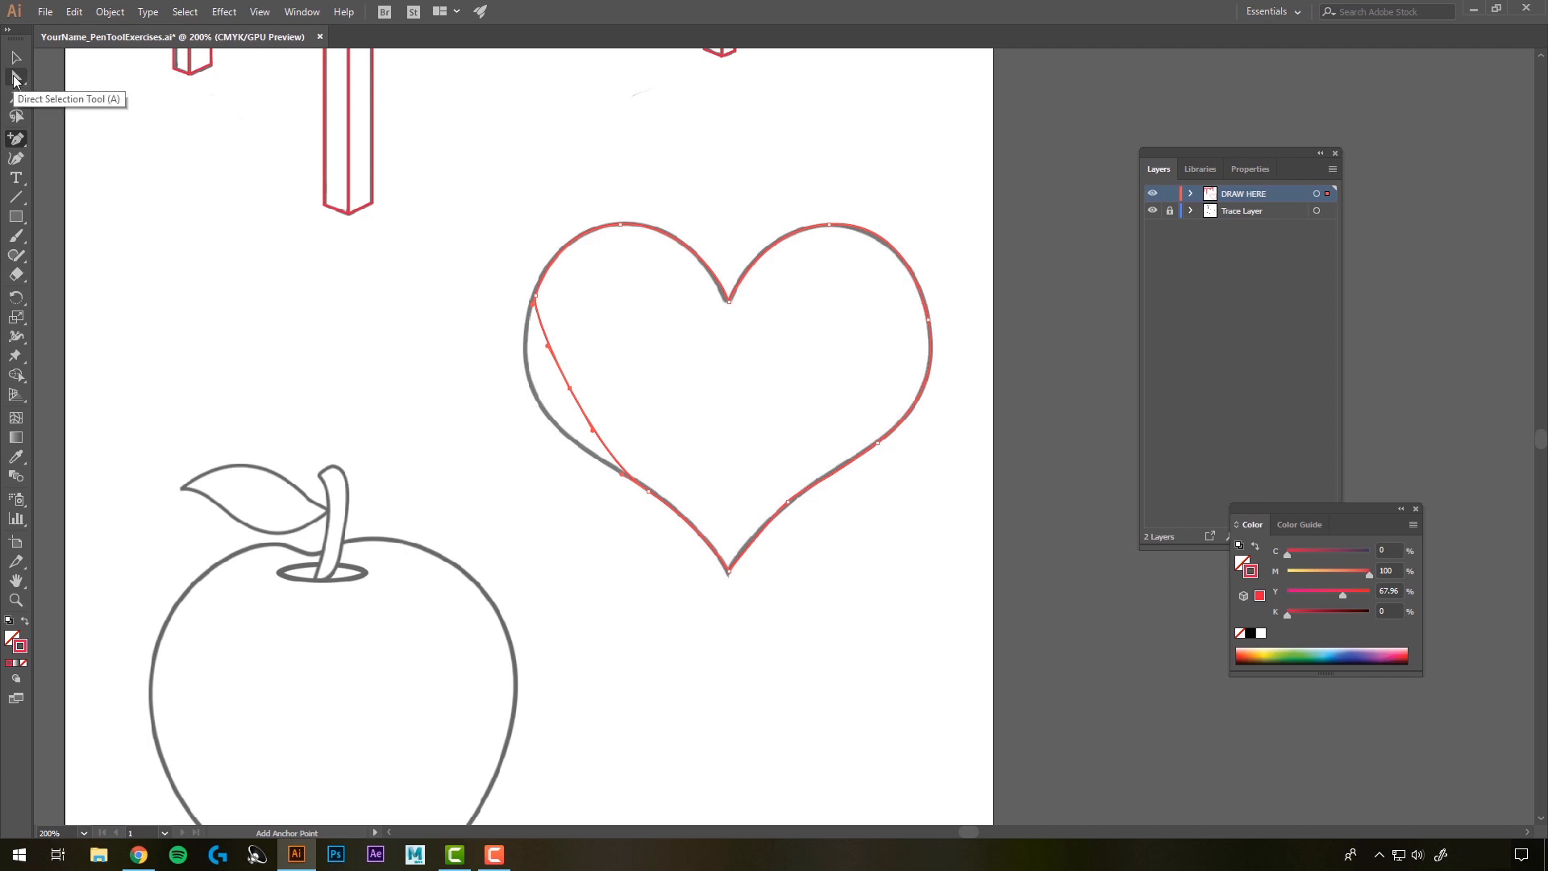
Move the new anchor outward onto the heart's drawn lower-left outline with Direct Selection, and deselect the path
click(16, 77)
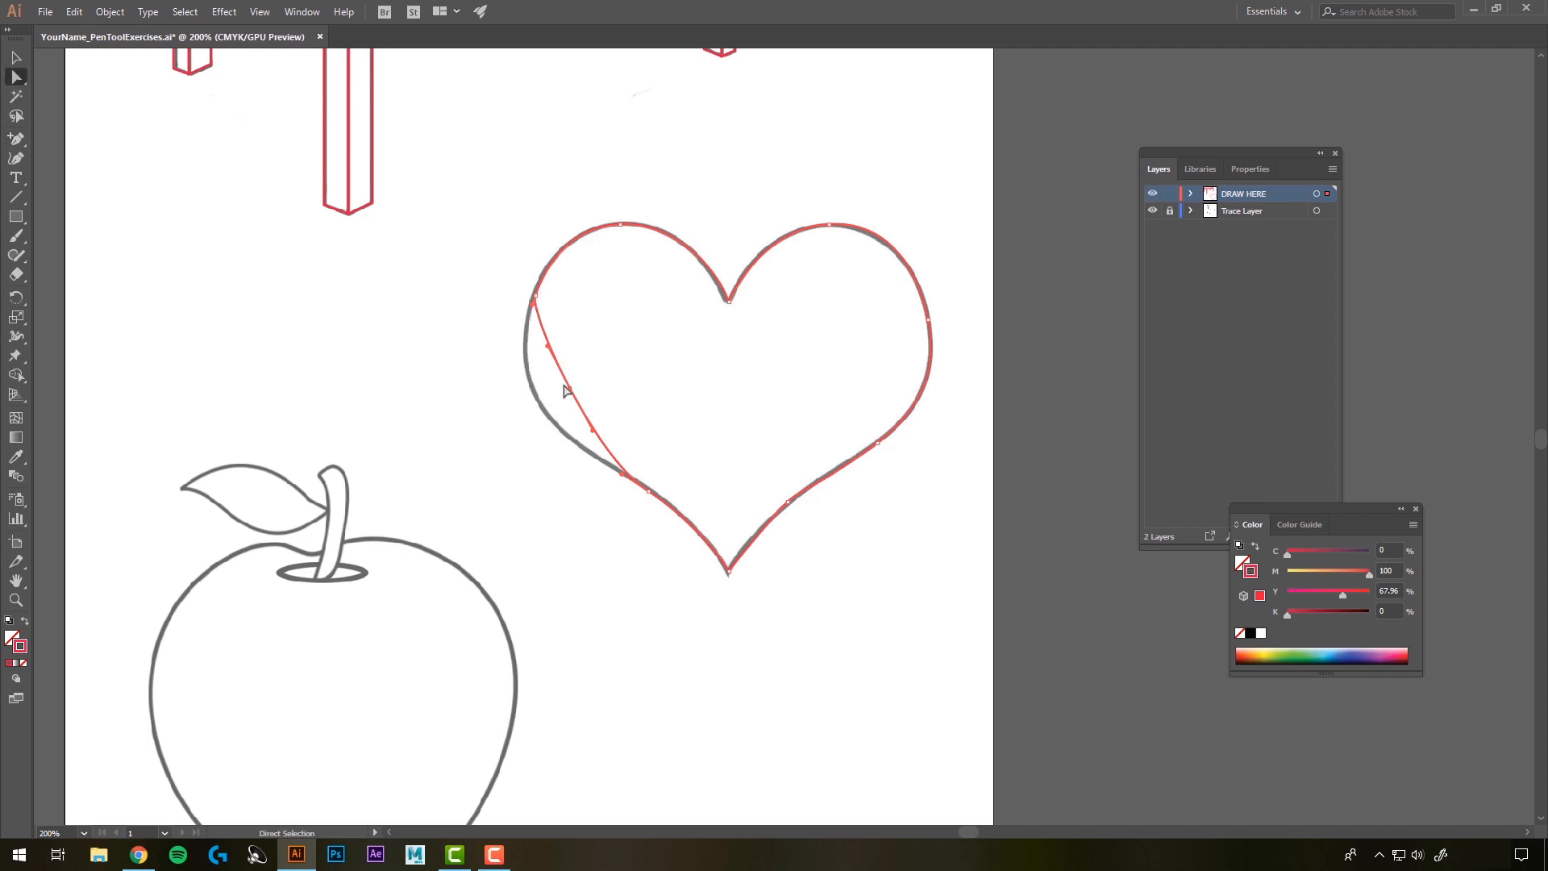
drag(565, 386, 541, 411)
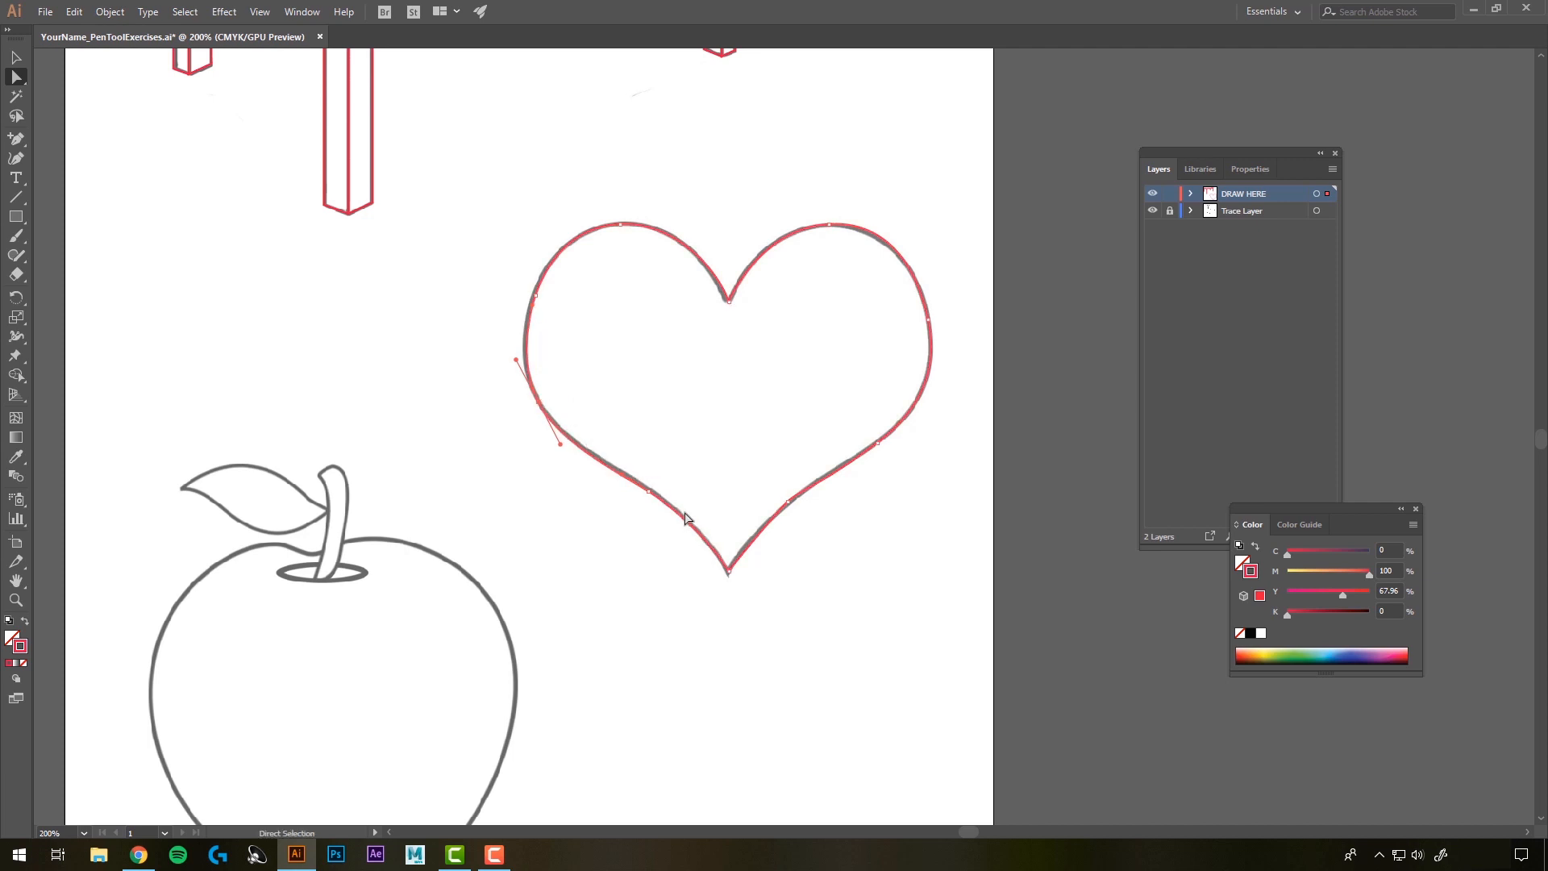
click(728, 498)
Select all of the heart's anchors with Direct Selection to examine their direction handles, and deselect the path
drag(498, 182, 979, 615)
mouse_move(678, 219)
mouse_down()
mouse_move(678, 240)
mouse_move(655, 207)
mouse_move(629, 228)
mouse_move(716, 229)
mouse_move(688, 183)
mouse_move(644, 243)
mouse_move(679, 224)
mouse_up()
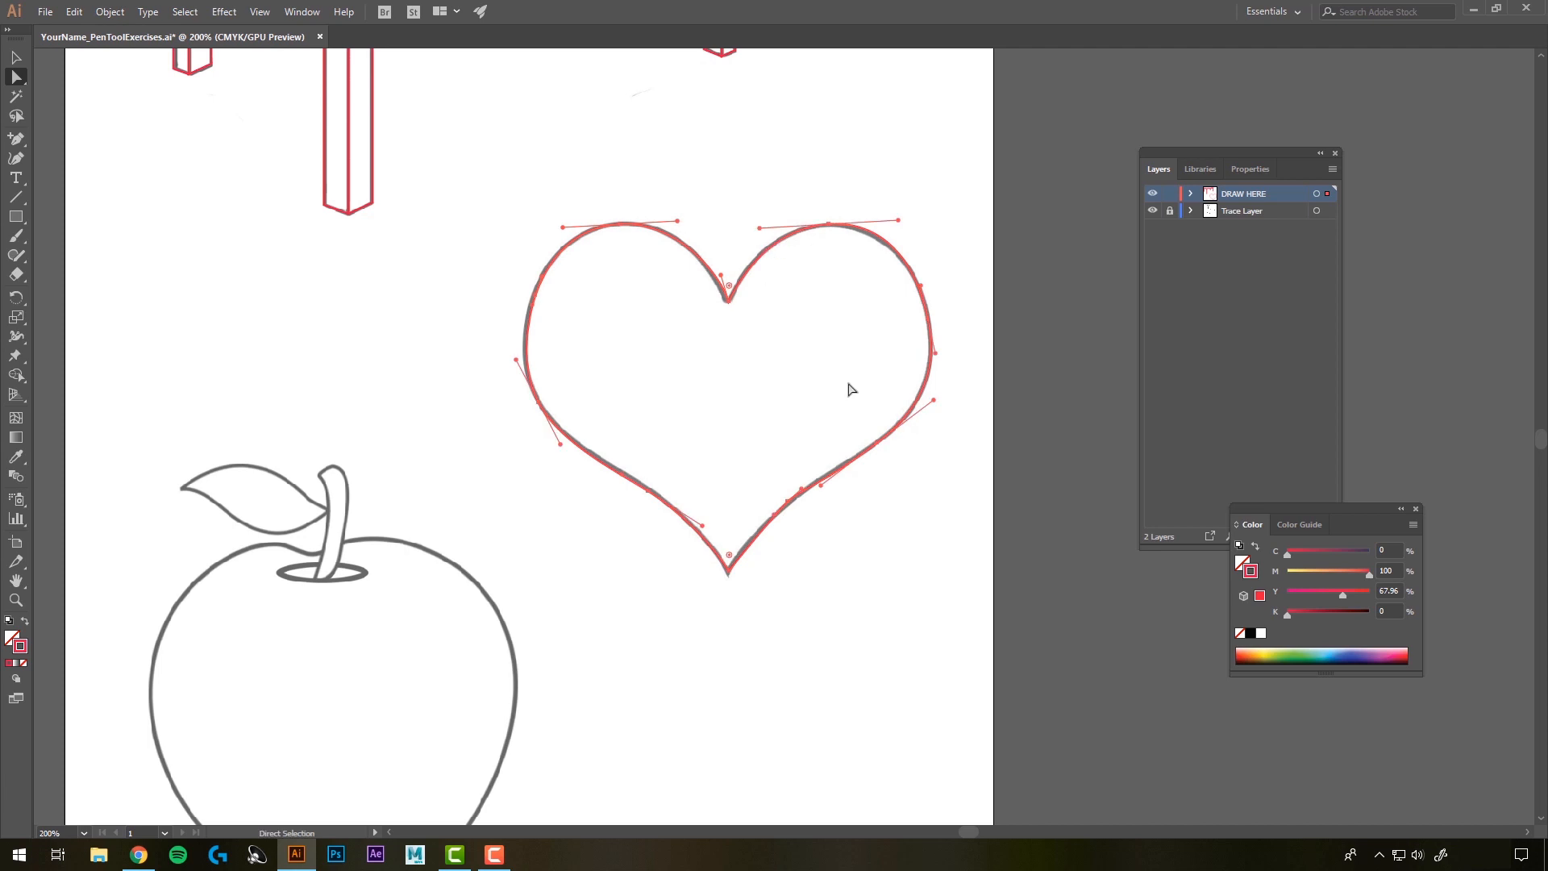
click(429, 252)
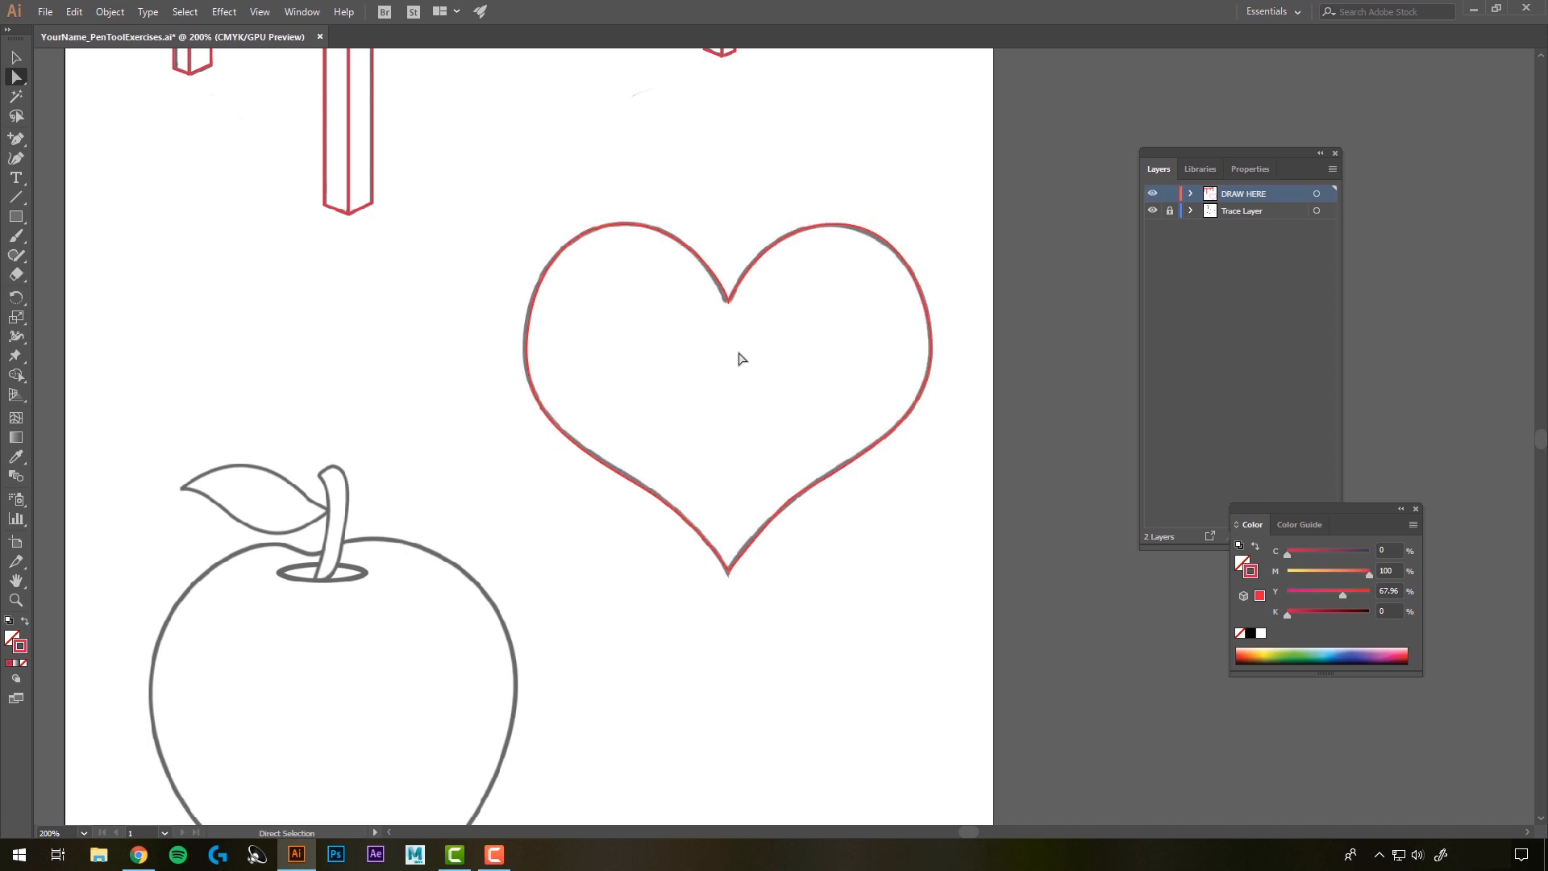
With the heart selected, try adding an upper-right anchor and deleting the notch anchor with the Pen tool, undoing each change
drag(16, 139, 104, 139)
click(15, 61)
click(728, 299)
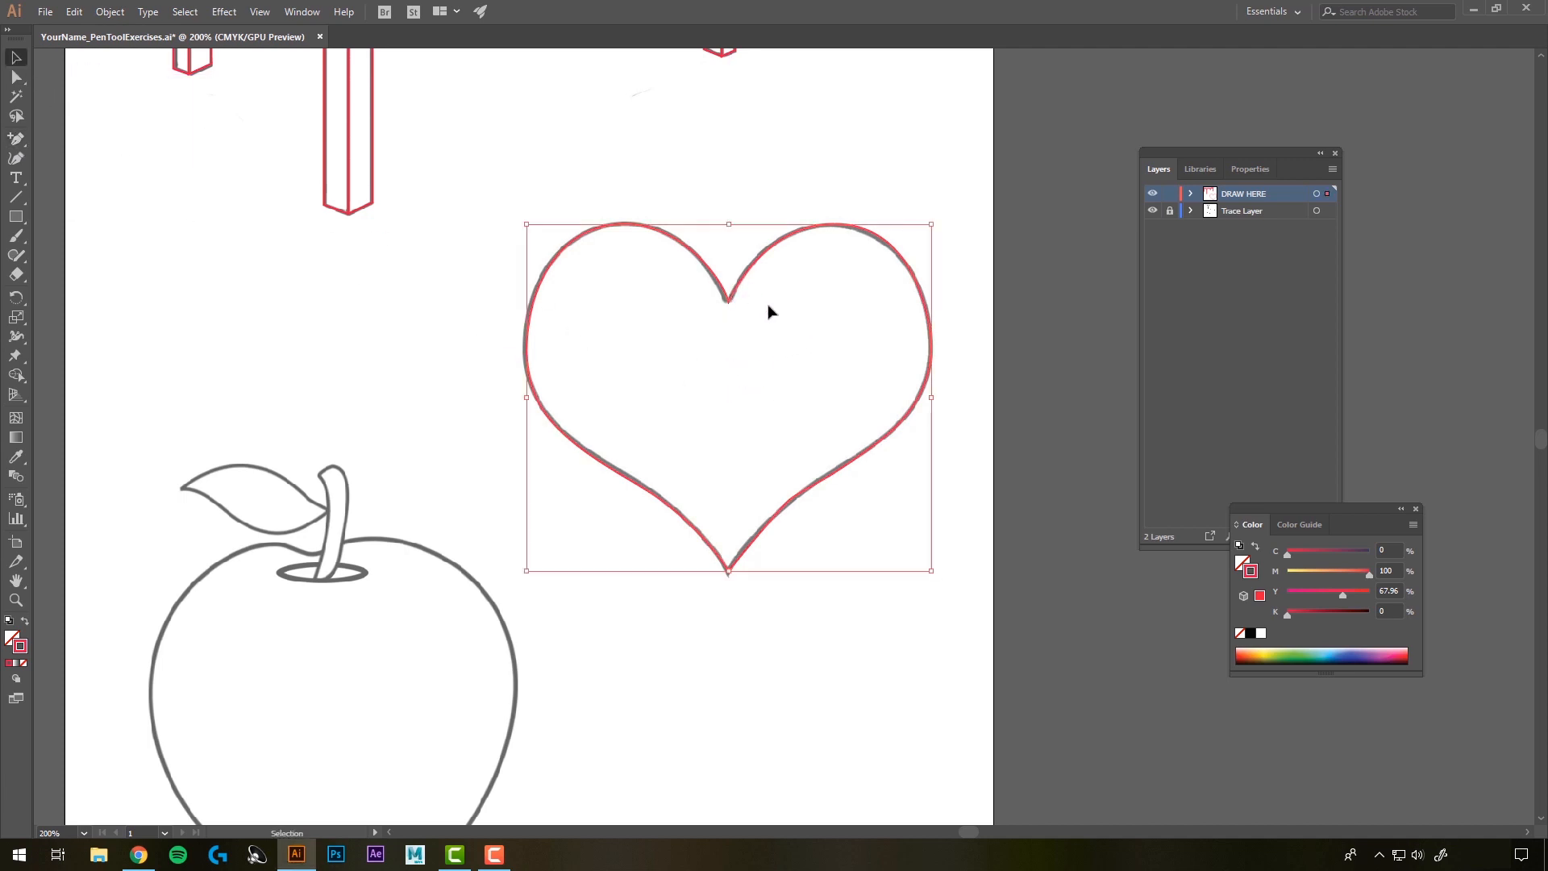
drag(16, 139, 17, 139)
click(119, 139)
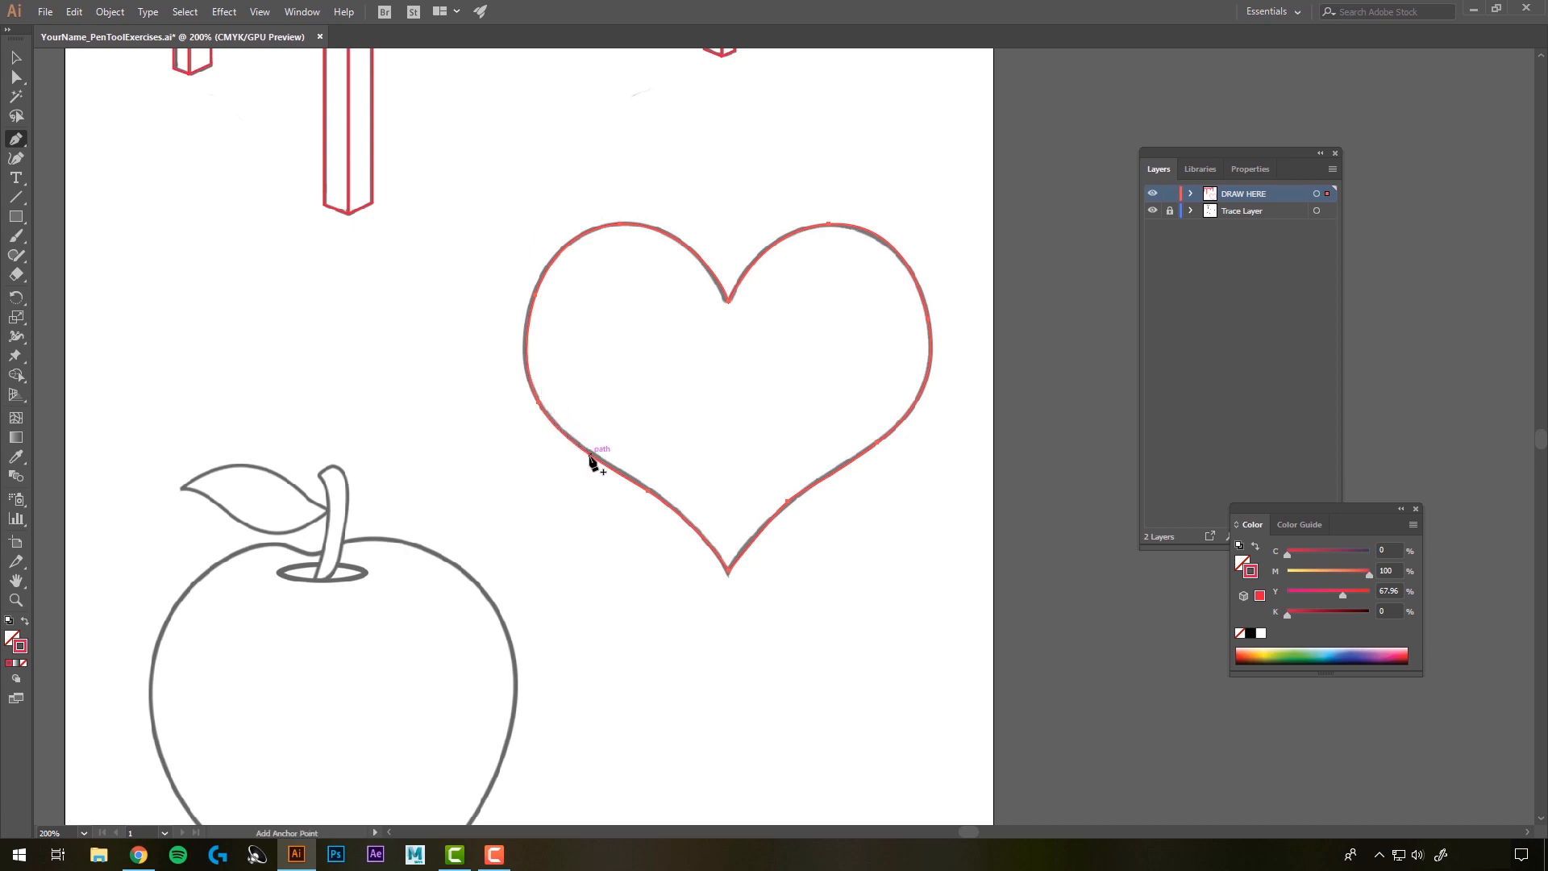
click(909, 274)
key(ctrl+z)
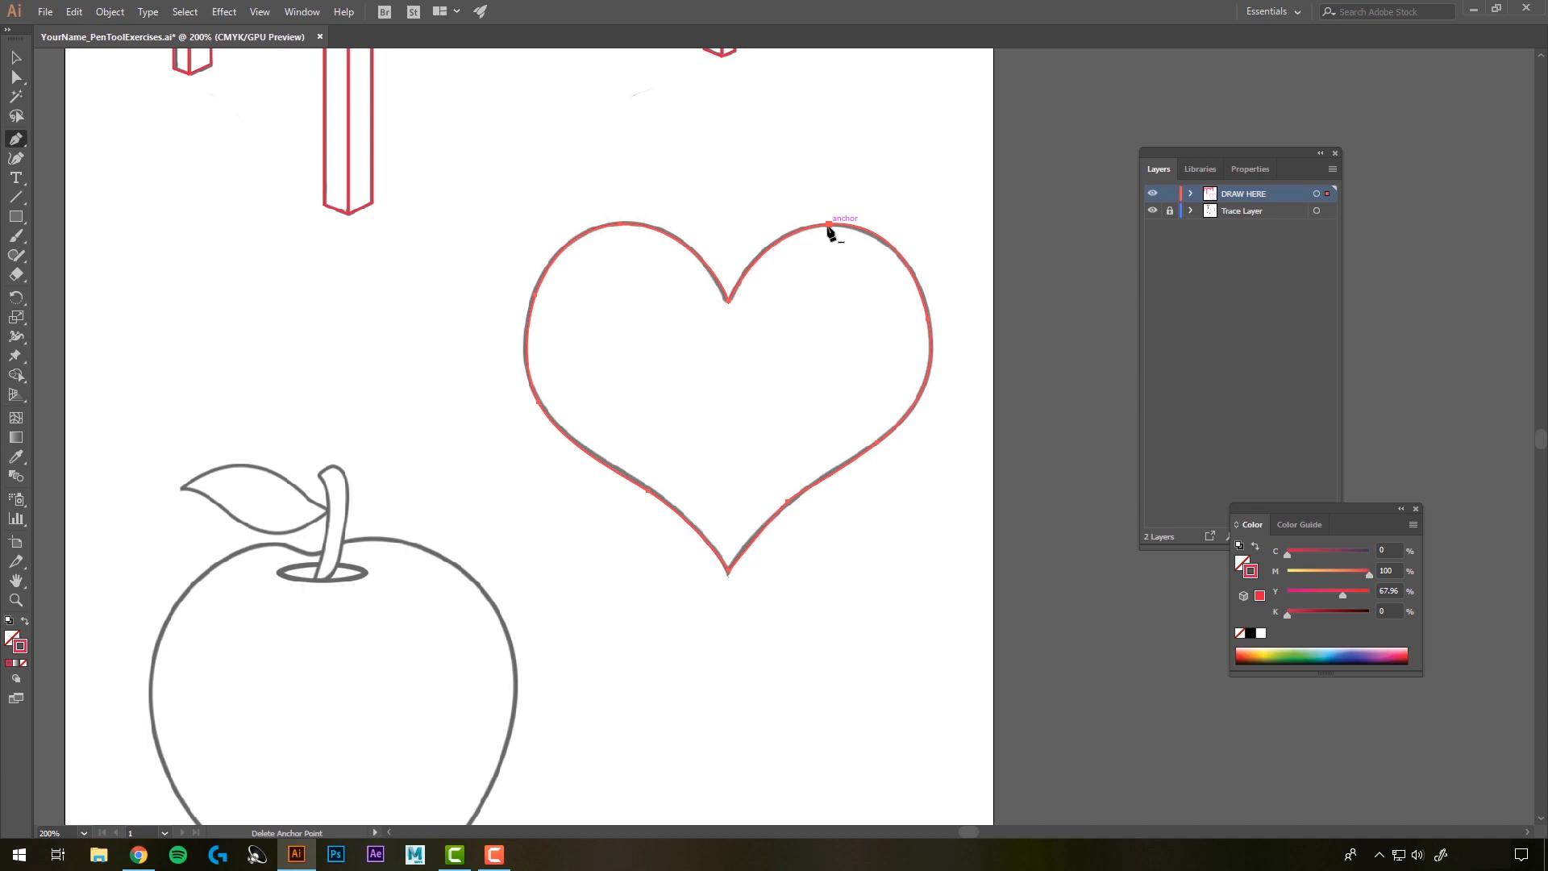
click(730, 304)
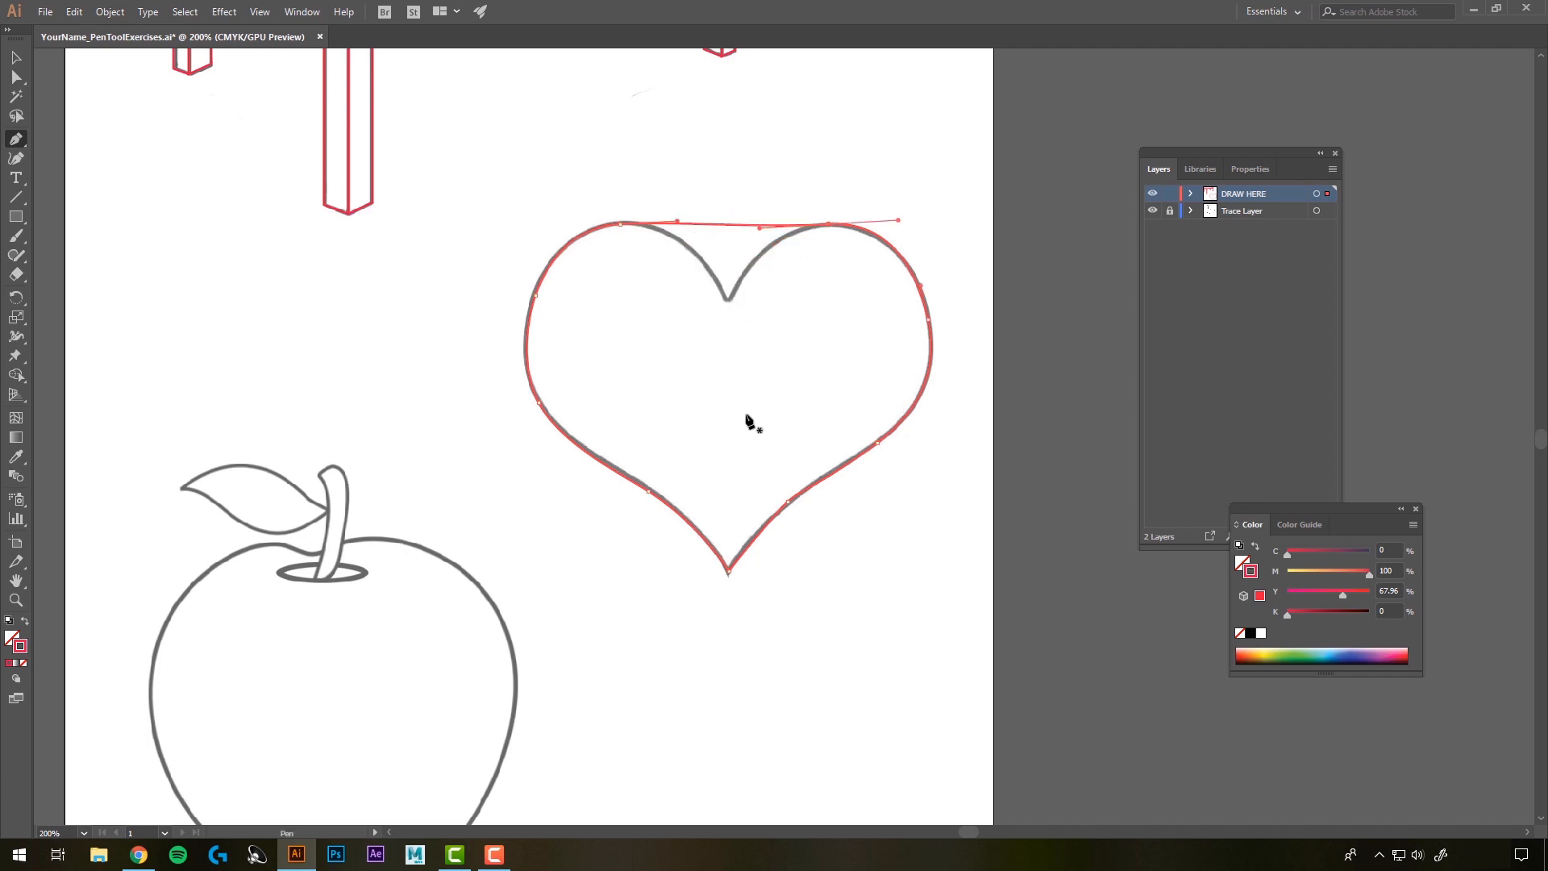
key(ctrl+z)
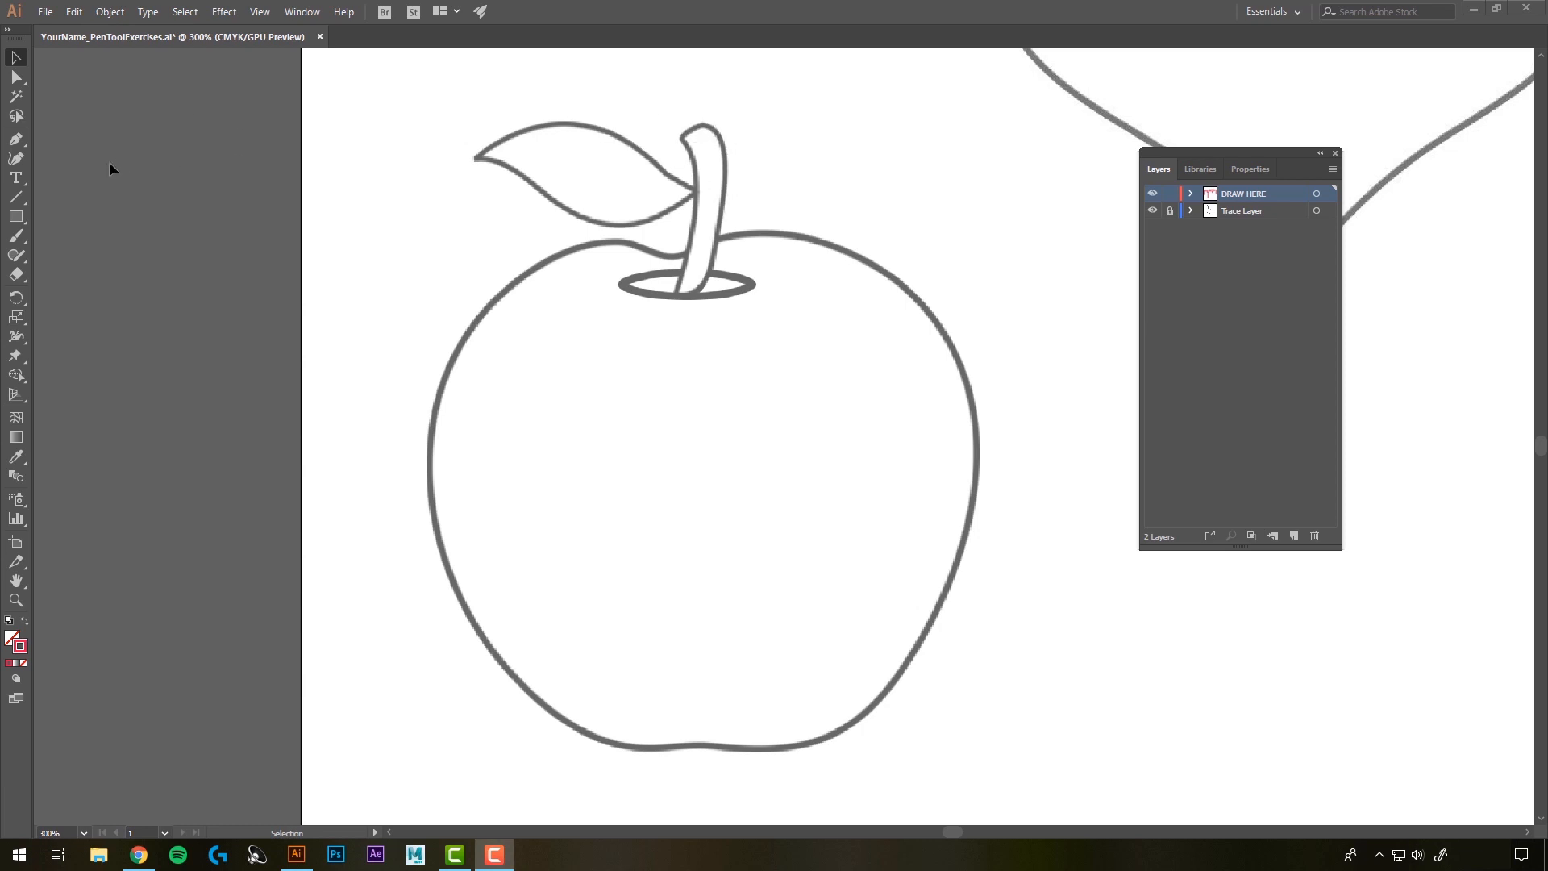
Trace the apple leaf's upper edge from its tip to the stem with many closely spaced straight Pen points
click(15, 138)
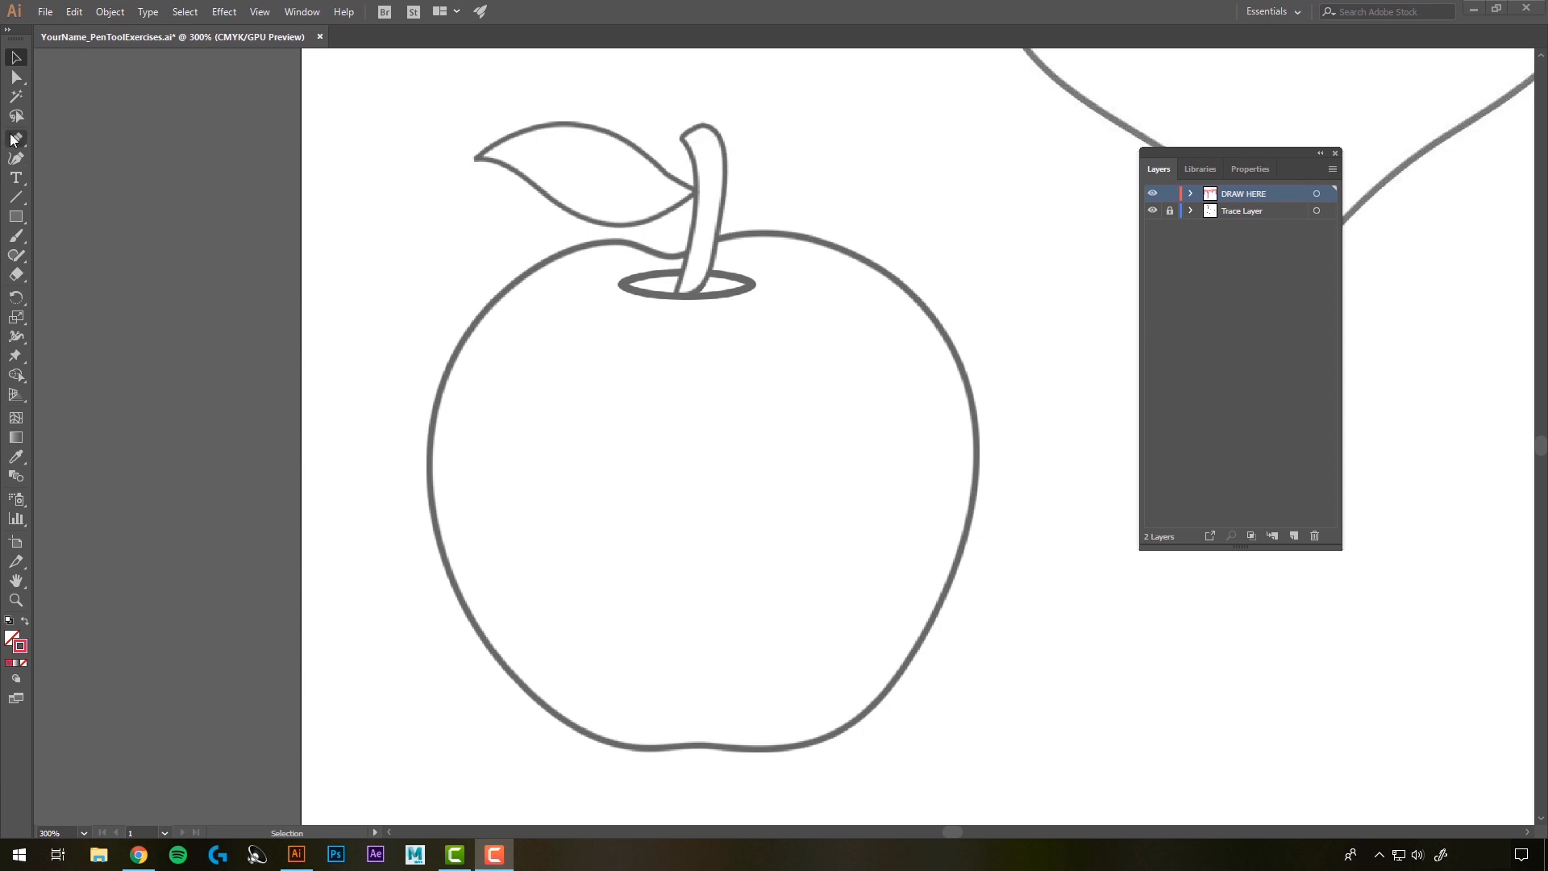
click(476, 159)
click(482, 154)
click(487, 150)
click(493, 147)
click(498, 143)
click(509, 137)
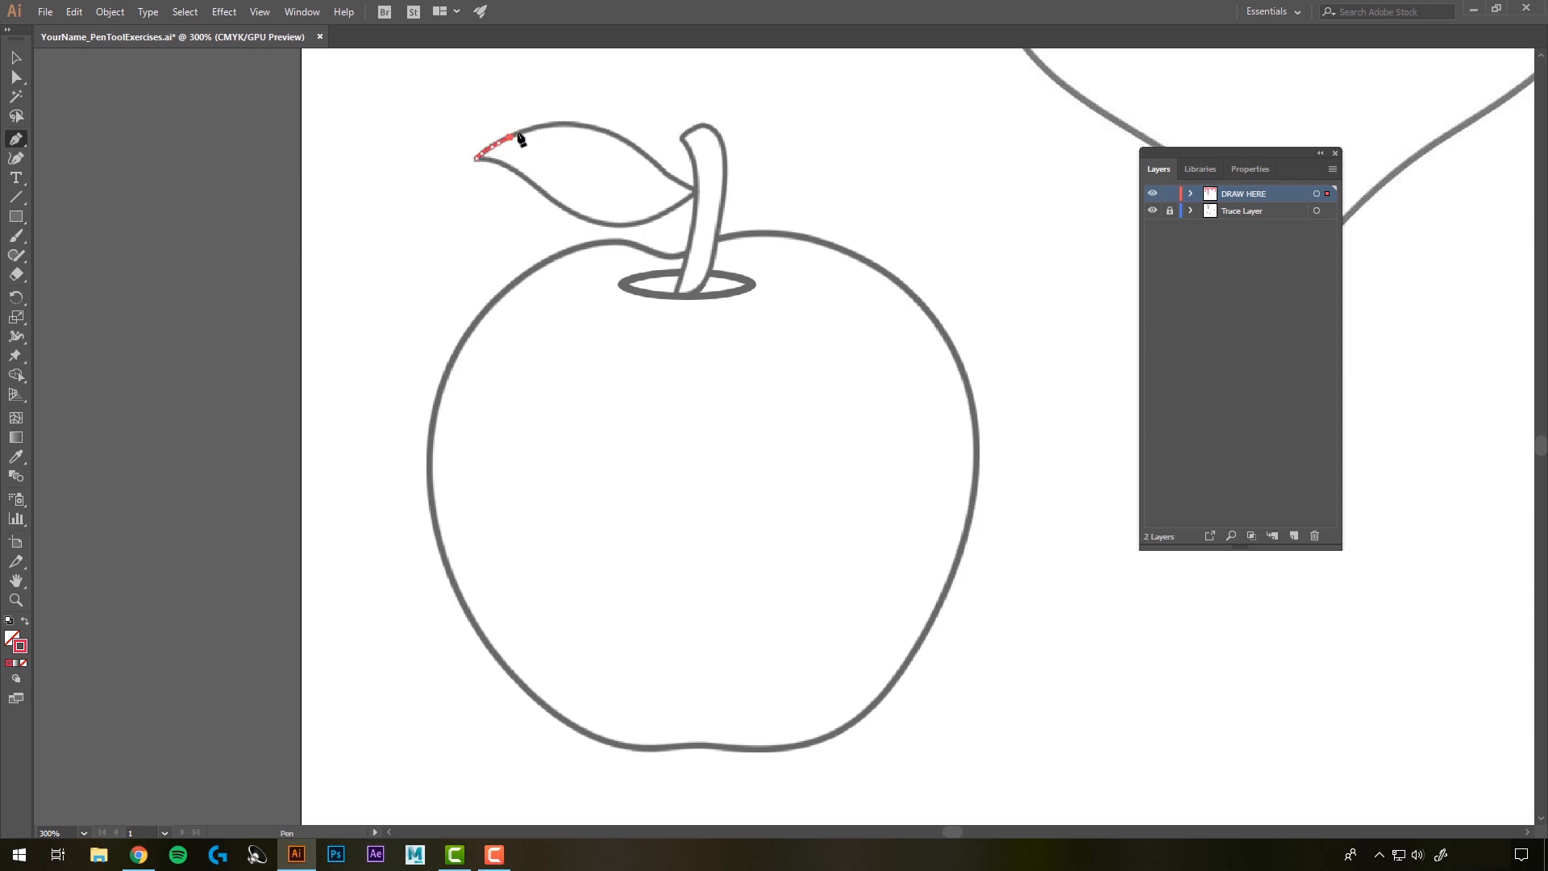
click(524, 131)
click(533, 129)
click(544, 126)
click(557, 125)
click(567, 124)
click(573, 125)
click(583, 126)
click(594, 129)
click(605, 133)
click(619, 139)
click(631, 145)
click(643, 153)
click(654, 163)
click(670, 176)
click(681, 181)
click(691, 186)
Delete the leaf path made of closely spaced straight points
click(476, 157)
key(Delete)
key(Delete)
Trace the apple leaf's upper edge from its tip to the stem with a few curved Pen points
drag(572, 125, 631, 131)
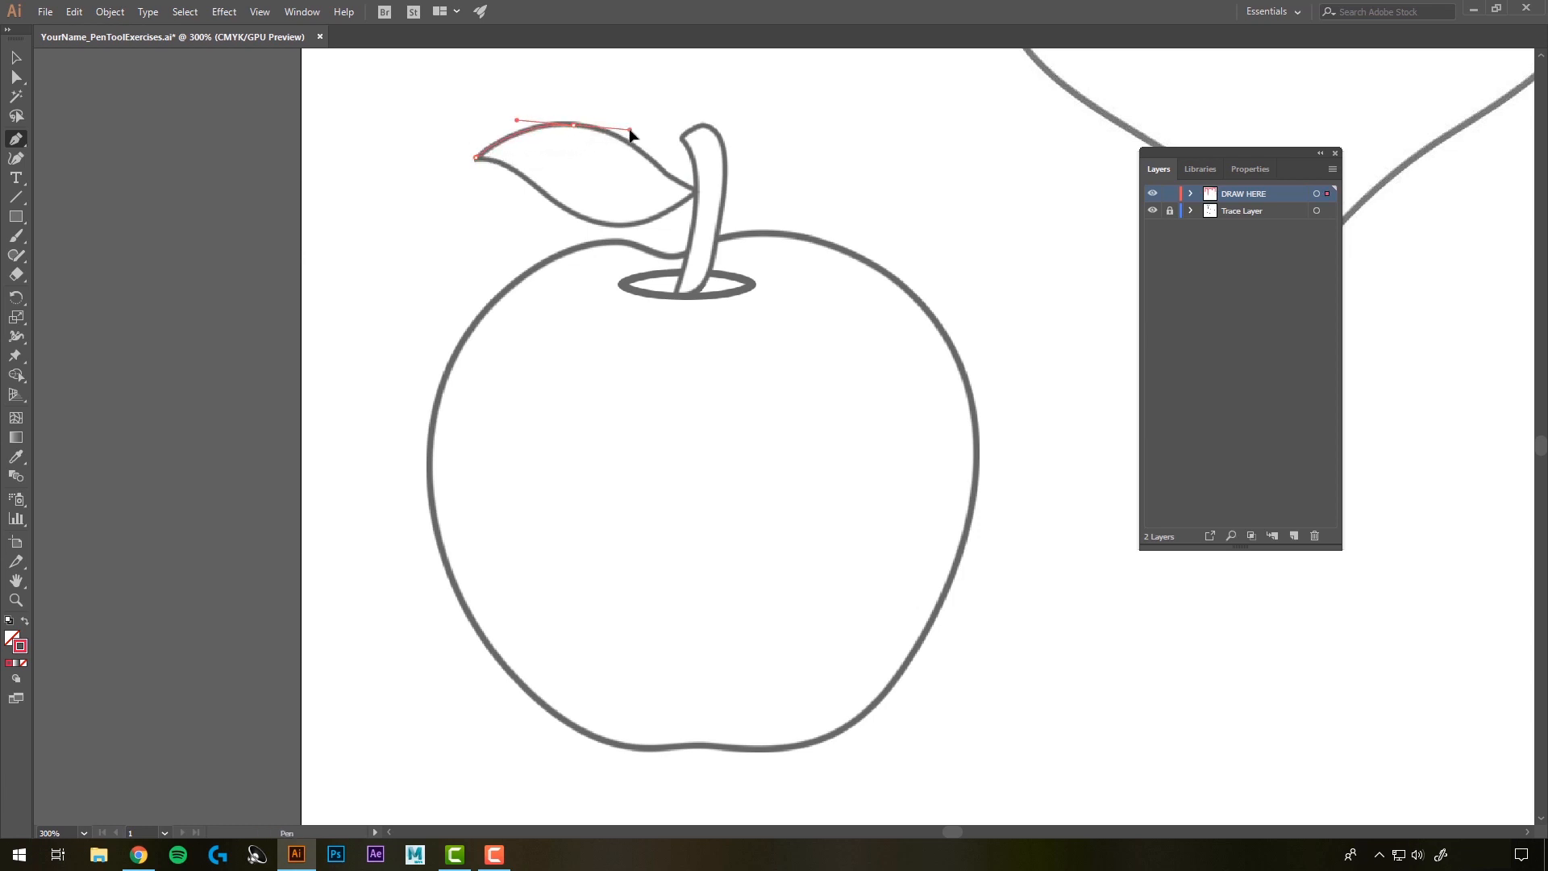
click(662, 172)
click(700, 192)
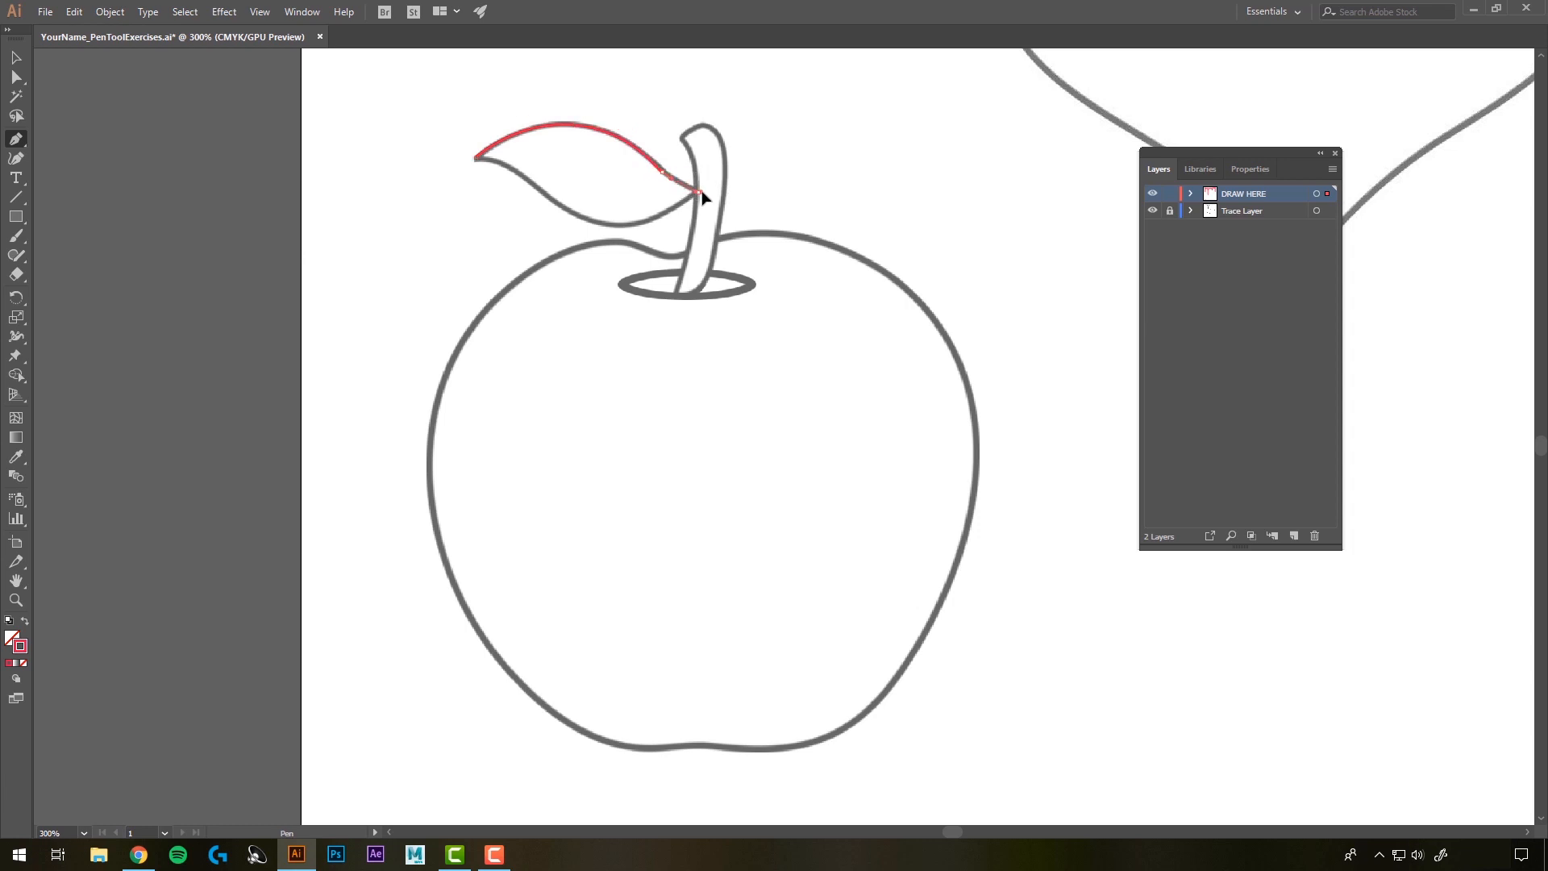
Trace the leaf's lower edge from the stem back to the tip with curved points and close the path
click(627, 227)
drag(607, 226, 608, 226)
drag(549, 194, 533, 181)
click(506, 165)
click(477, 157)
Trace the apple's stem as a closed curved path, from its upper-left corner down to the base and back up
click(682, 138)
drag(704, 124, 711, 125)
drag(727, 179, 723, 202)
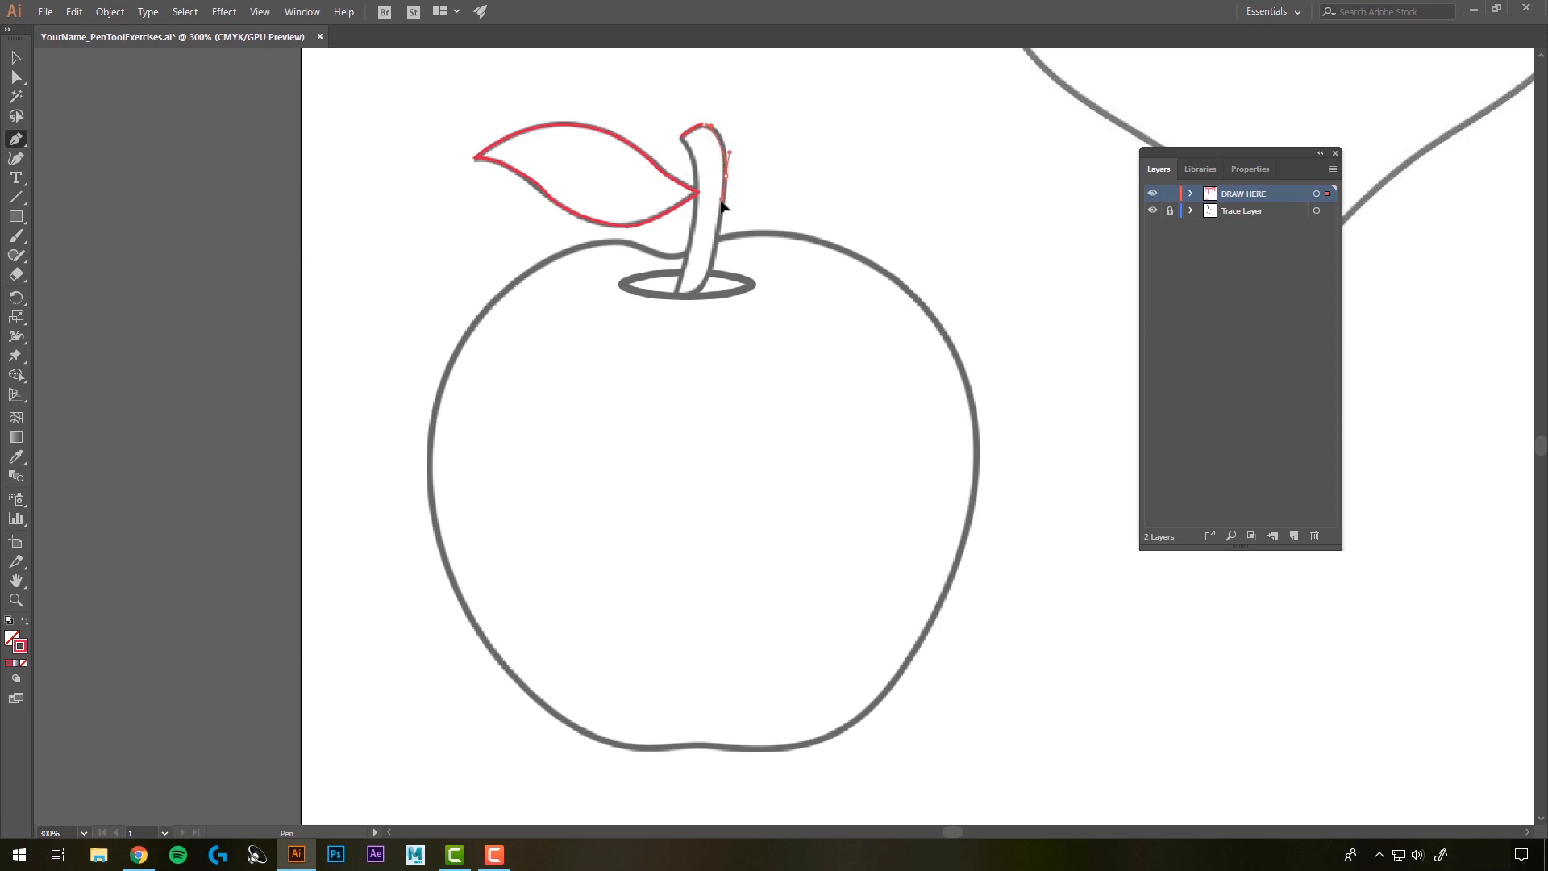
click(708, 278)
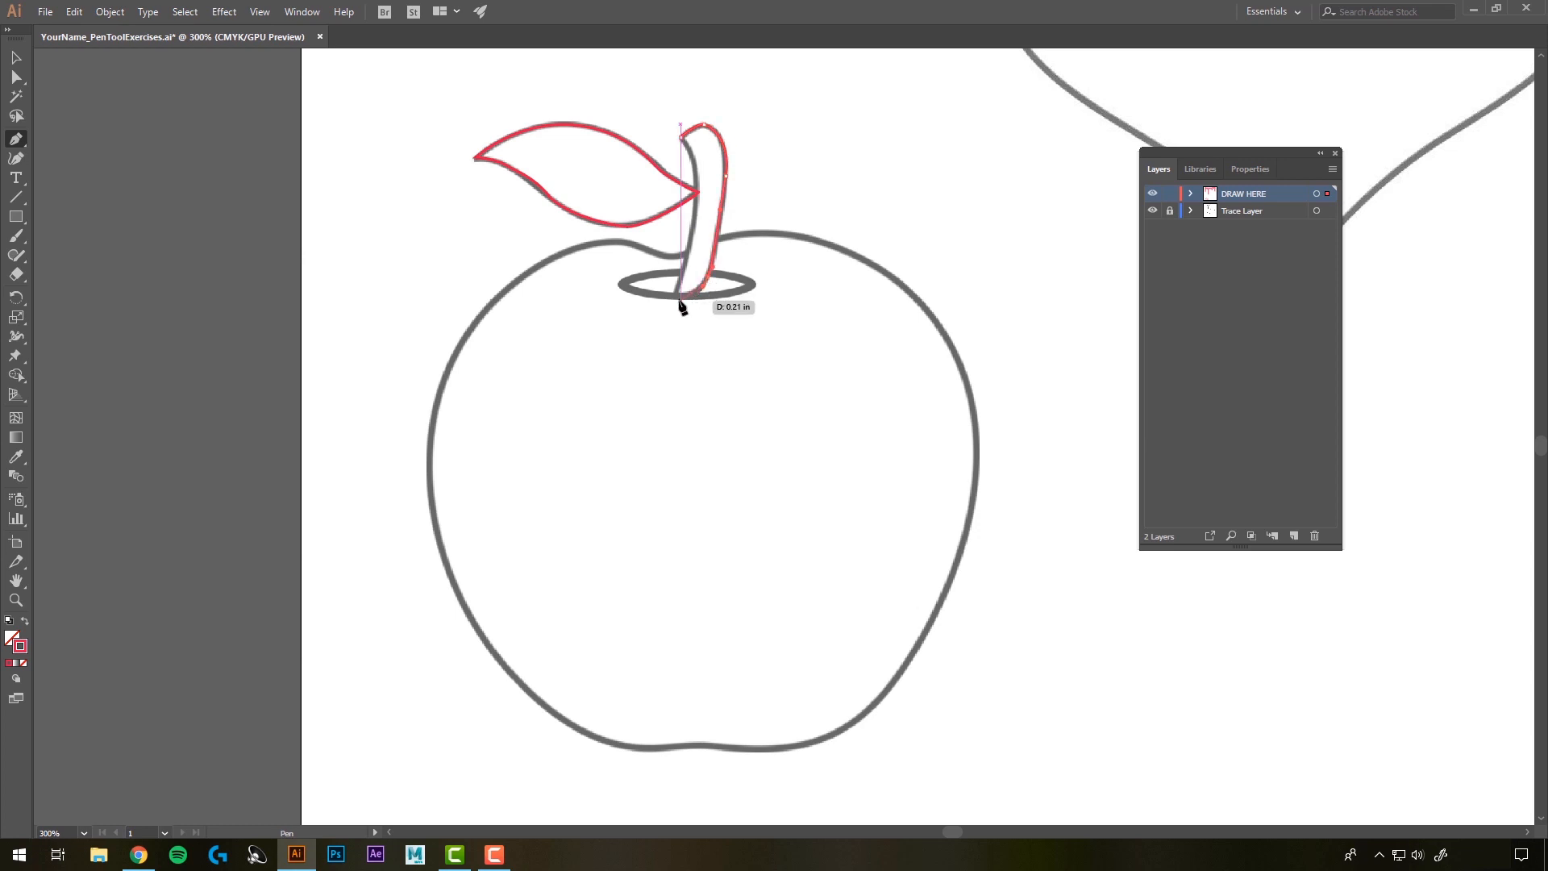
click(677, 303)
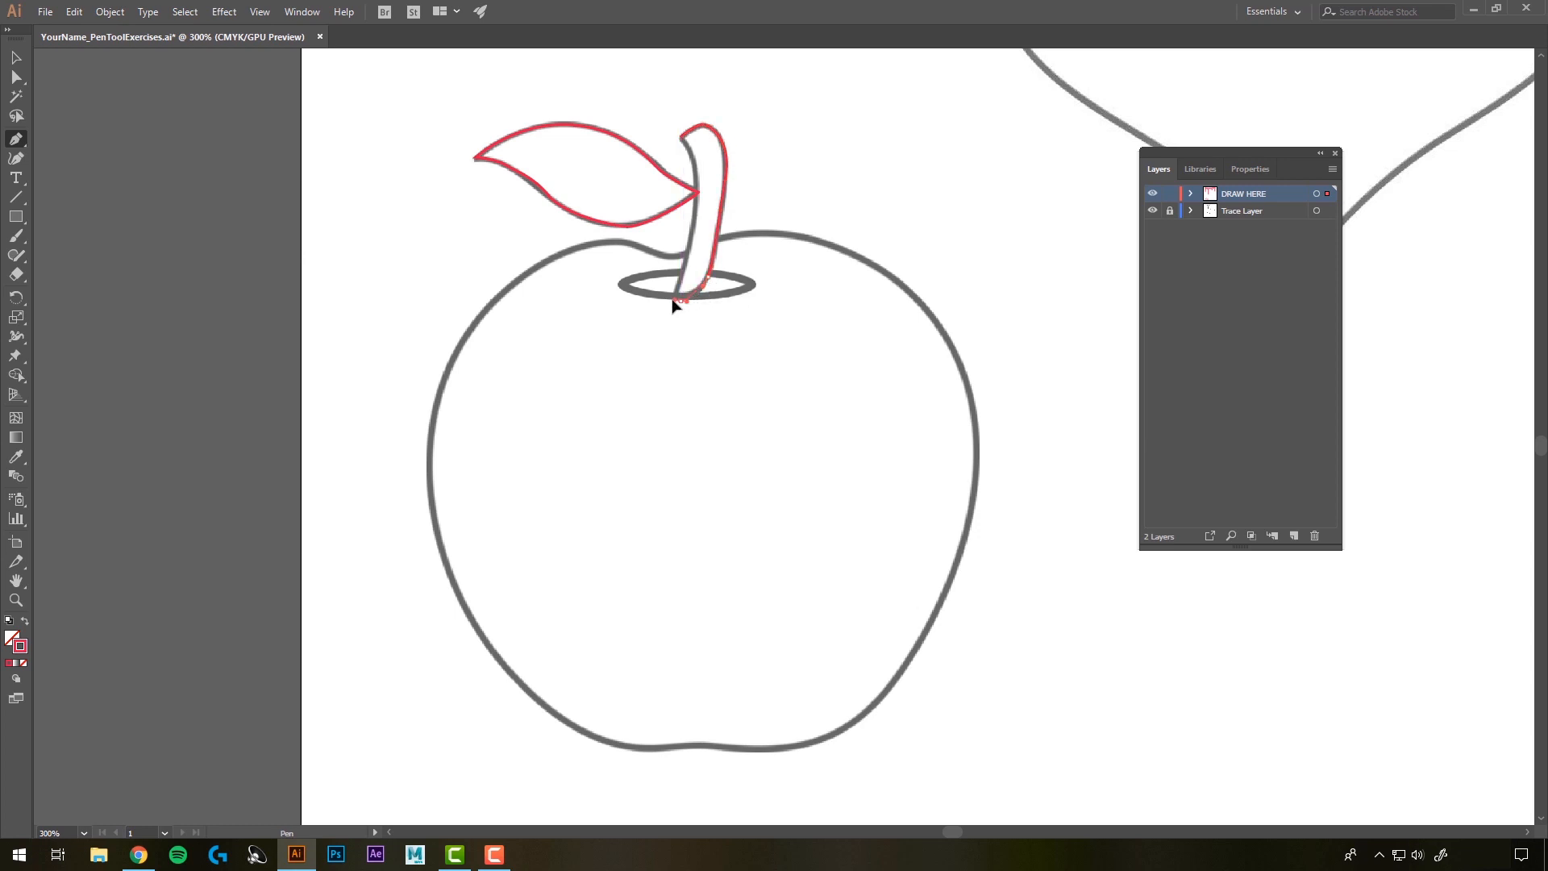
click(695, 194)
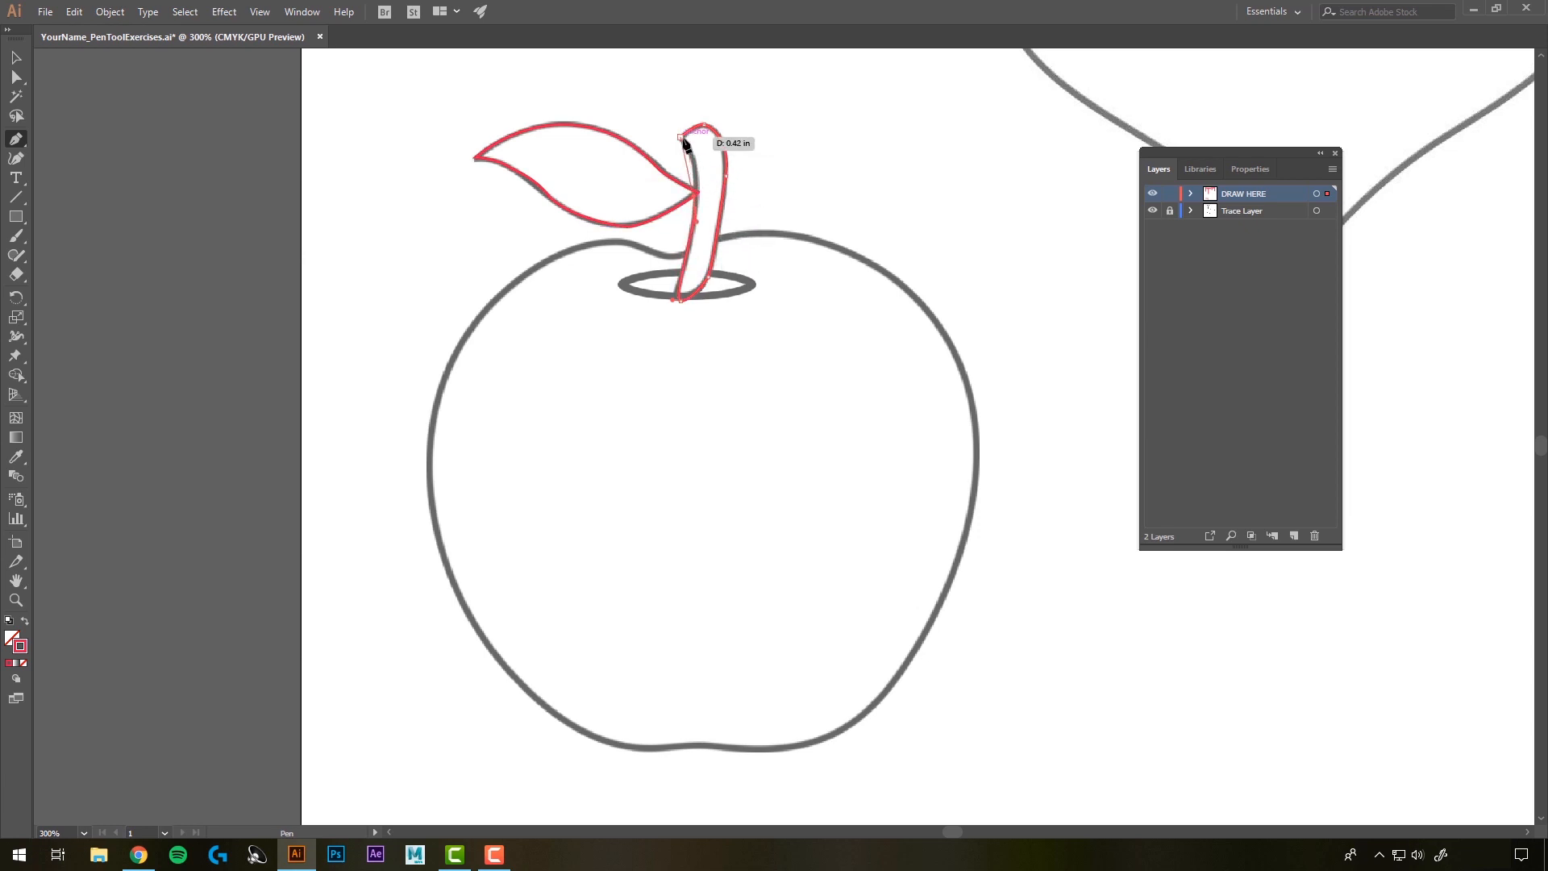
drag(682, 139, 659, 125)
Start the apple body's outline at the notch beside the stem and trace its right side down to the lower-right curve
click(669, 257)
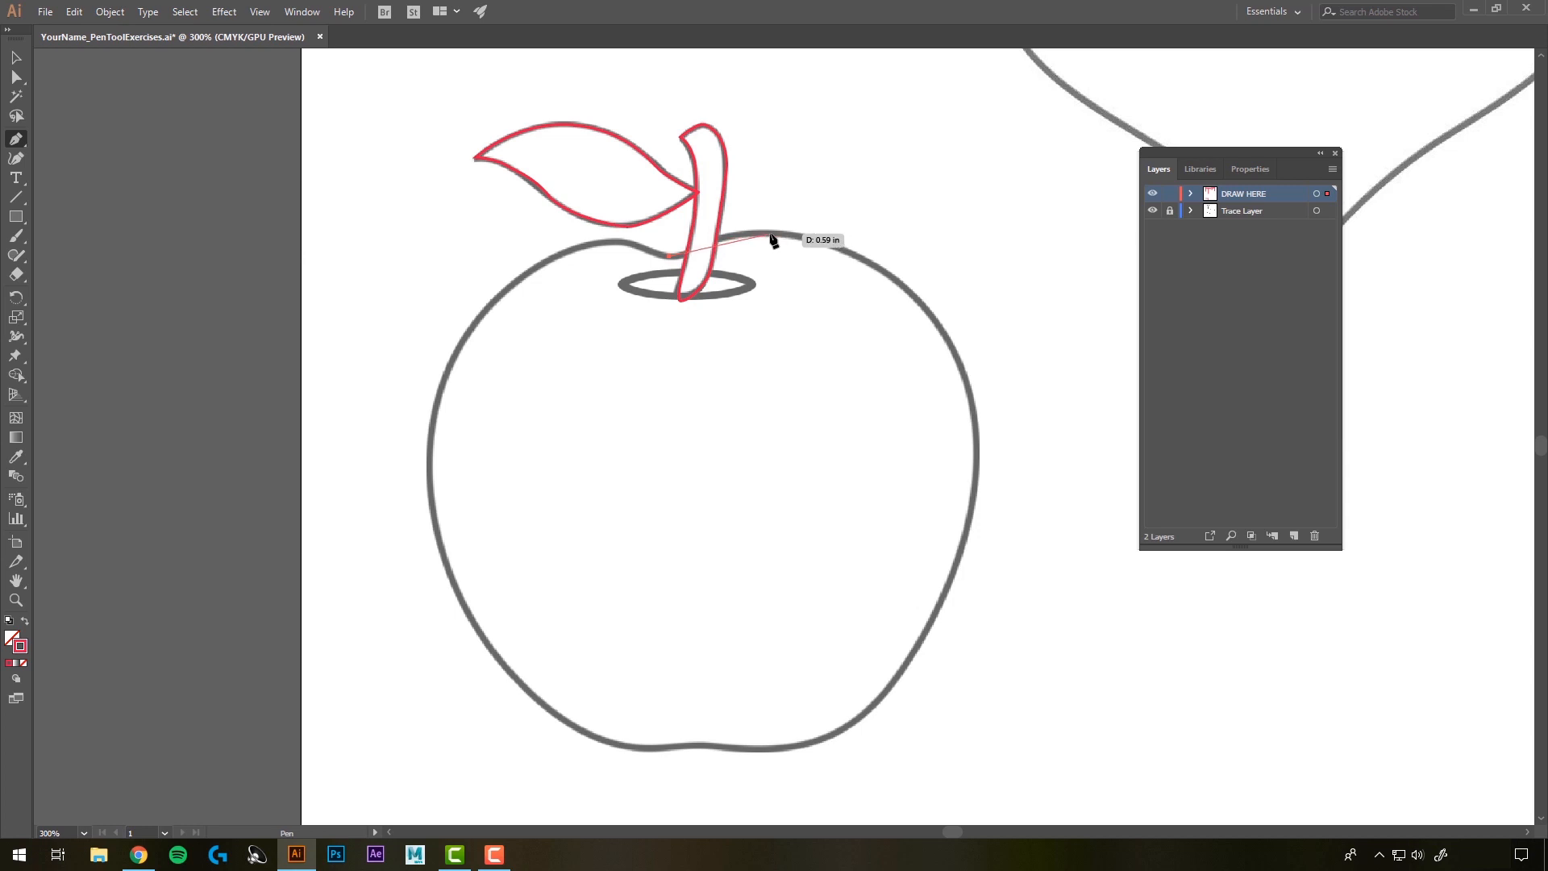
drag(771, 234, 808, 239)
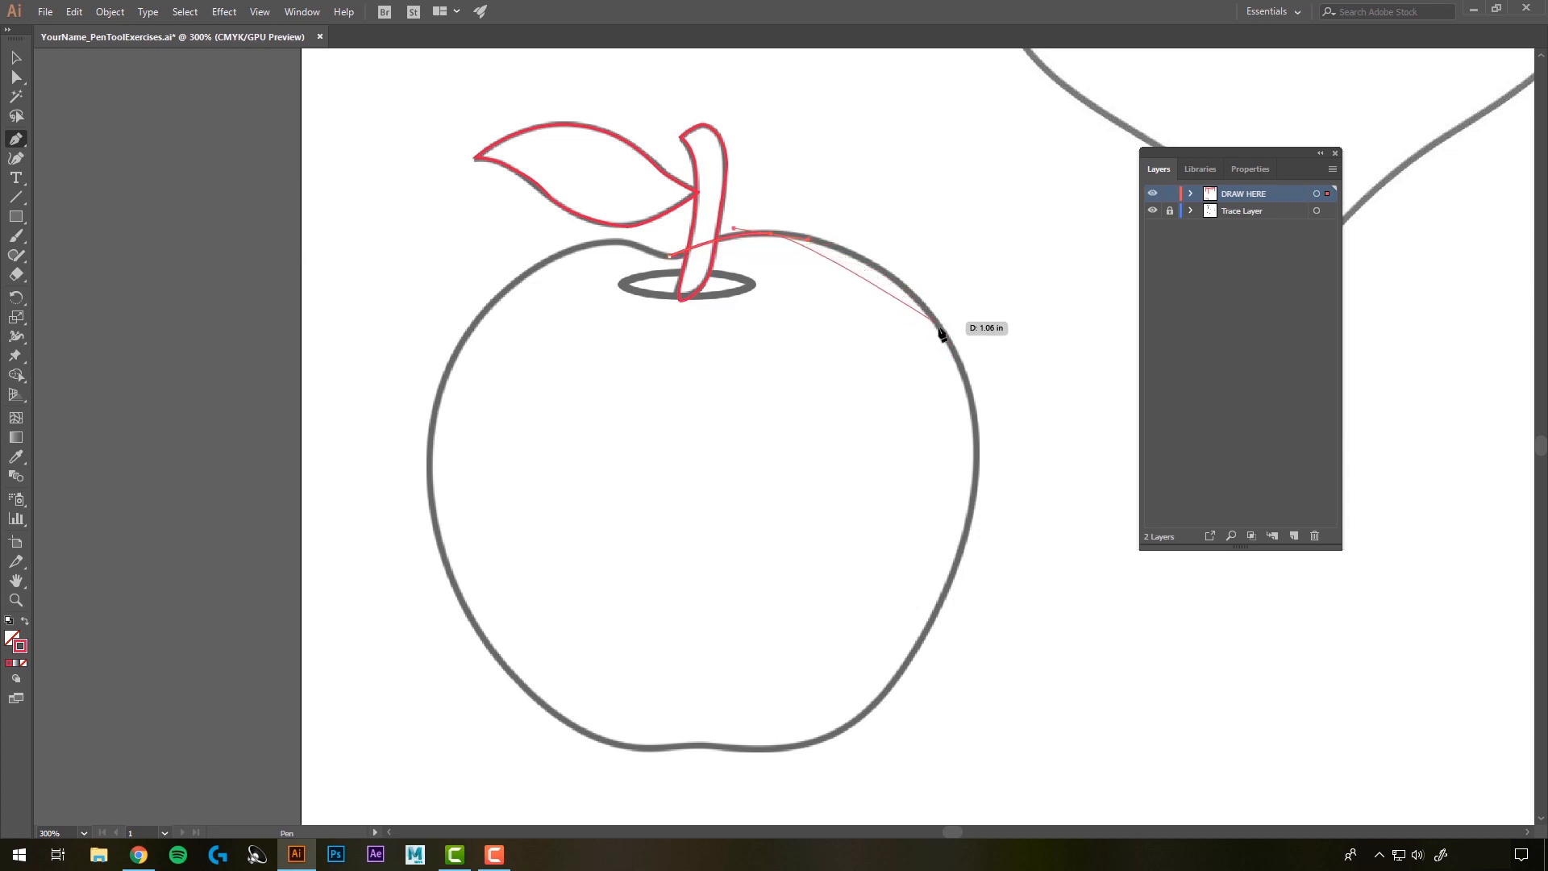
drag(936, 322, 984, 395)
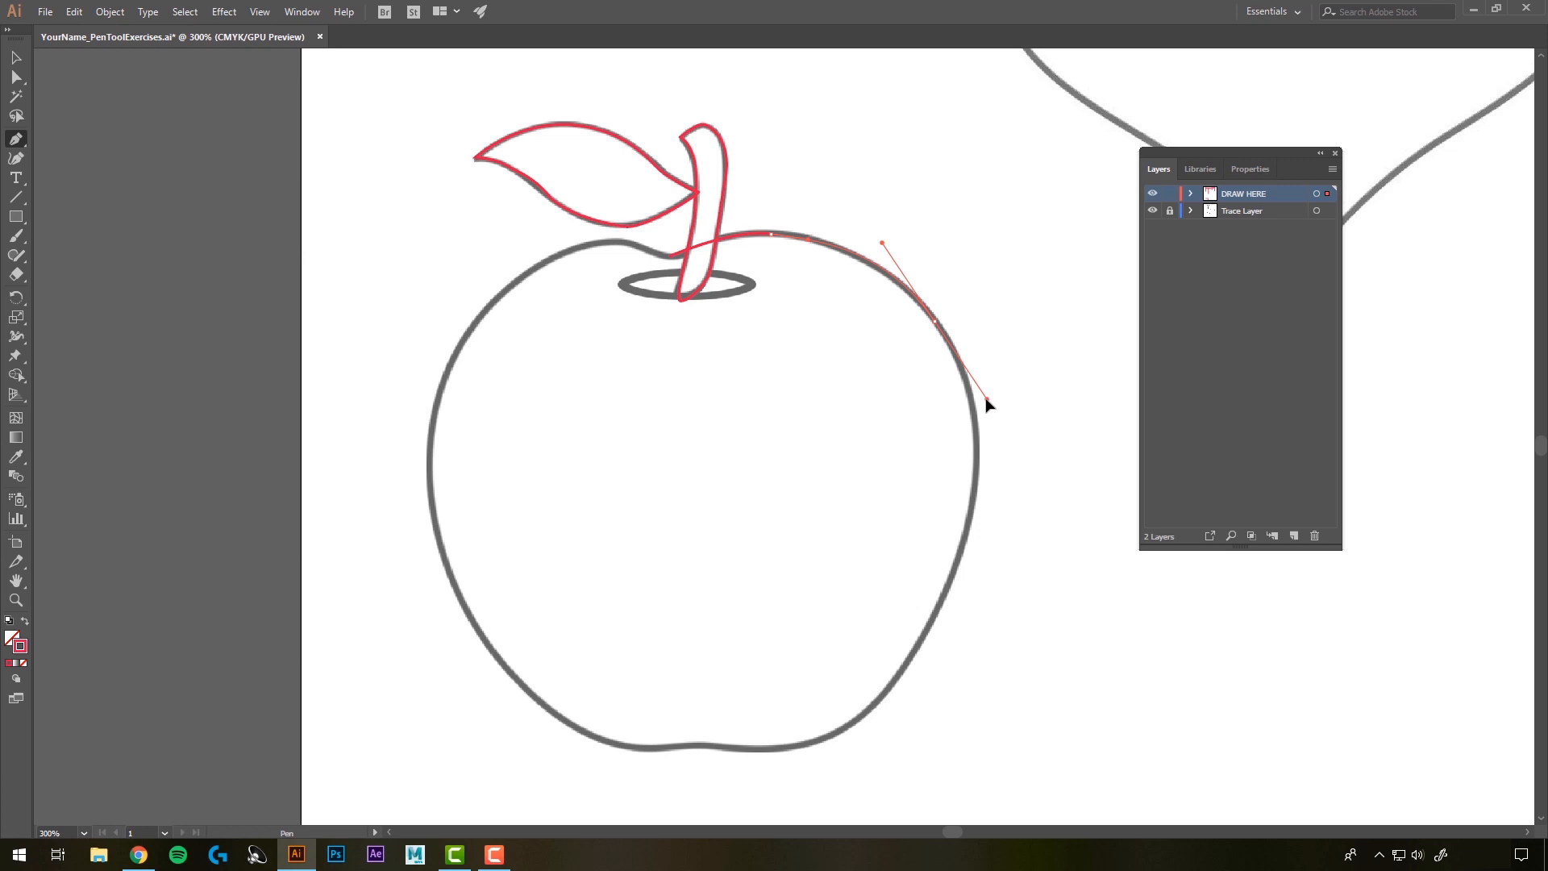
drag(989, 403, 988, 401)
drag(961, 556, 931, 635)
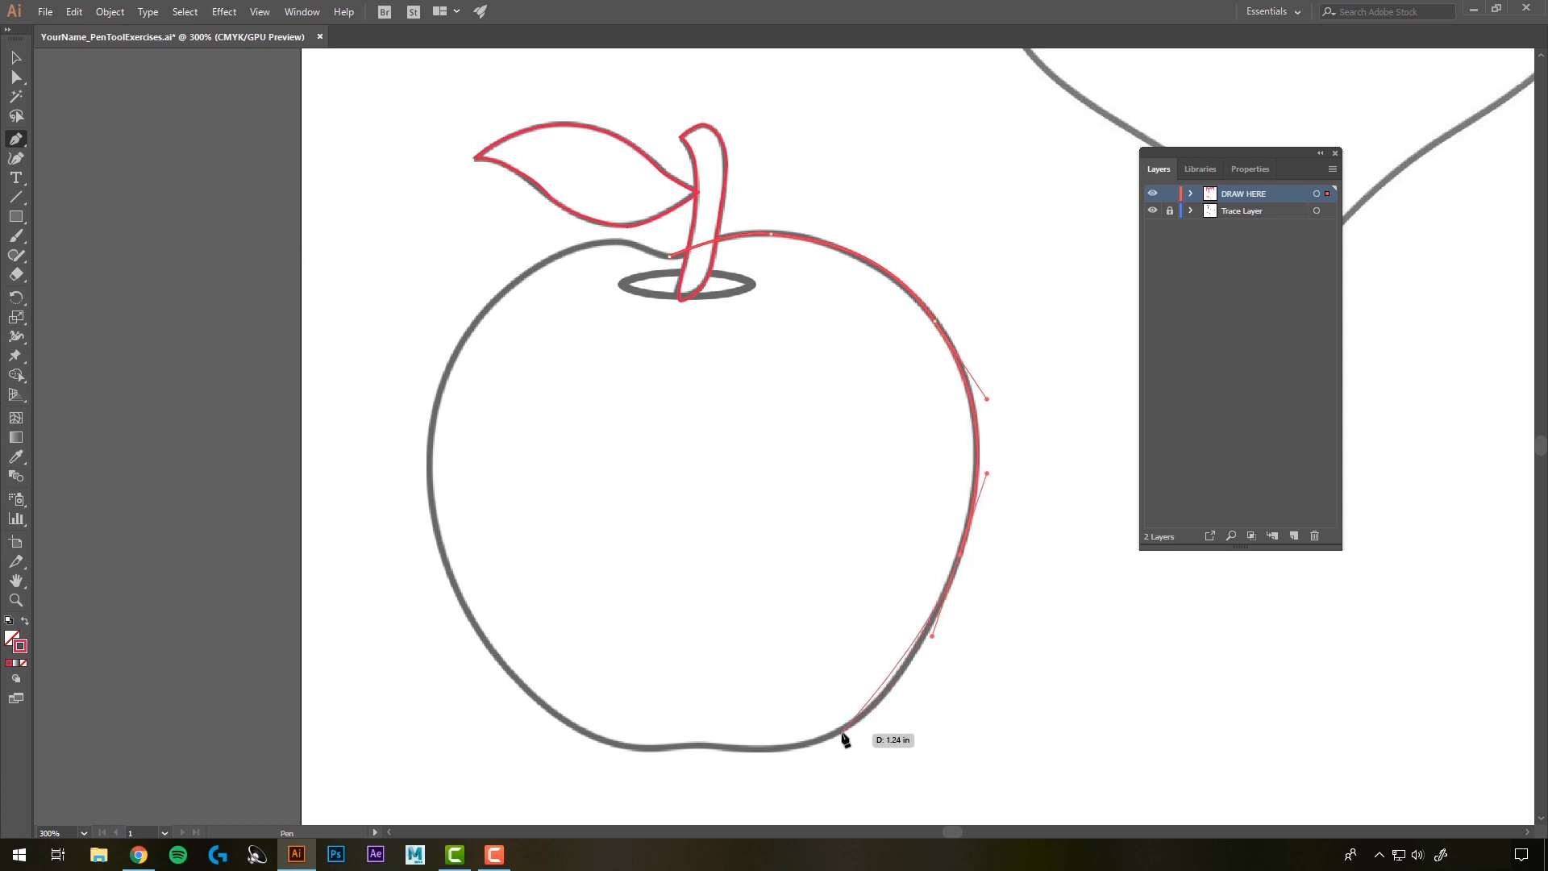
drag(845, 730, 812, 750)
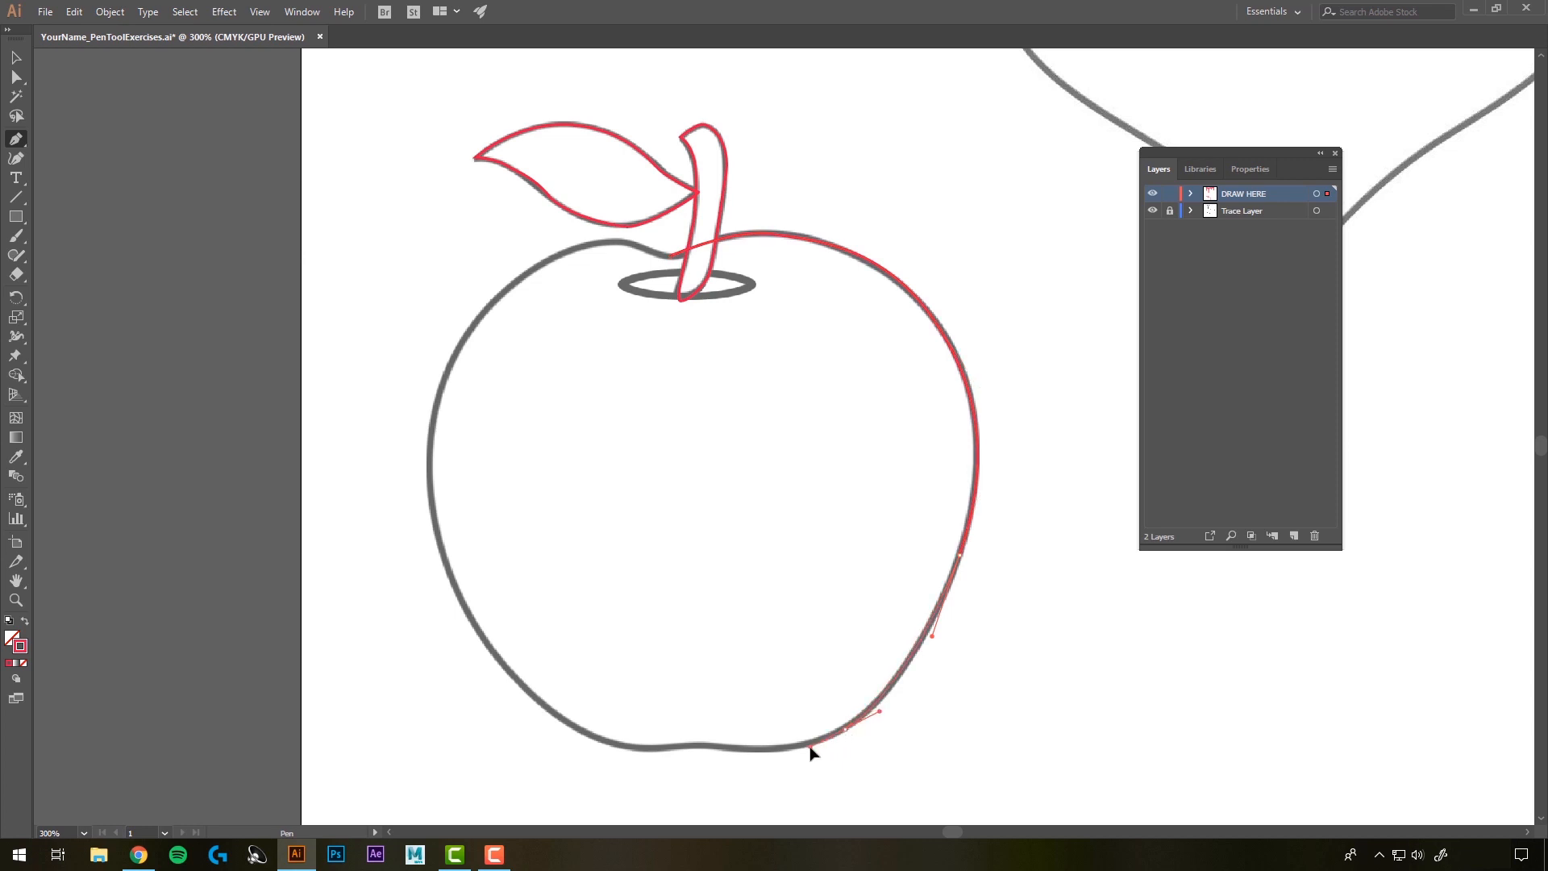
Trace the apple's bottom dent and left side up to the notch, closing the outline and deselecting it
click(706, 747)
drag(645, 751, 626, 752)
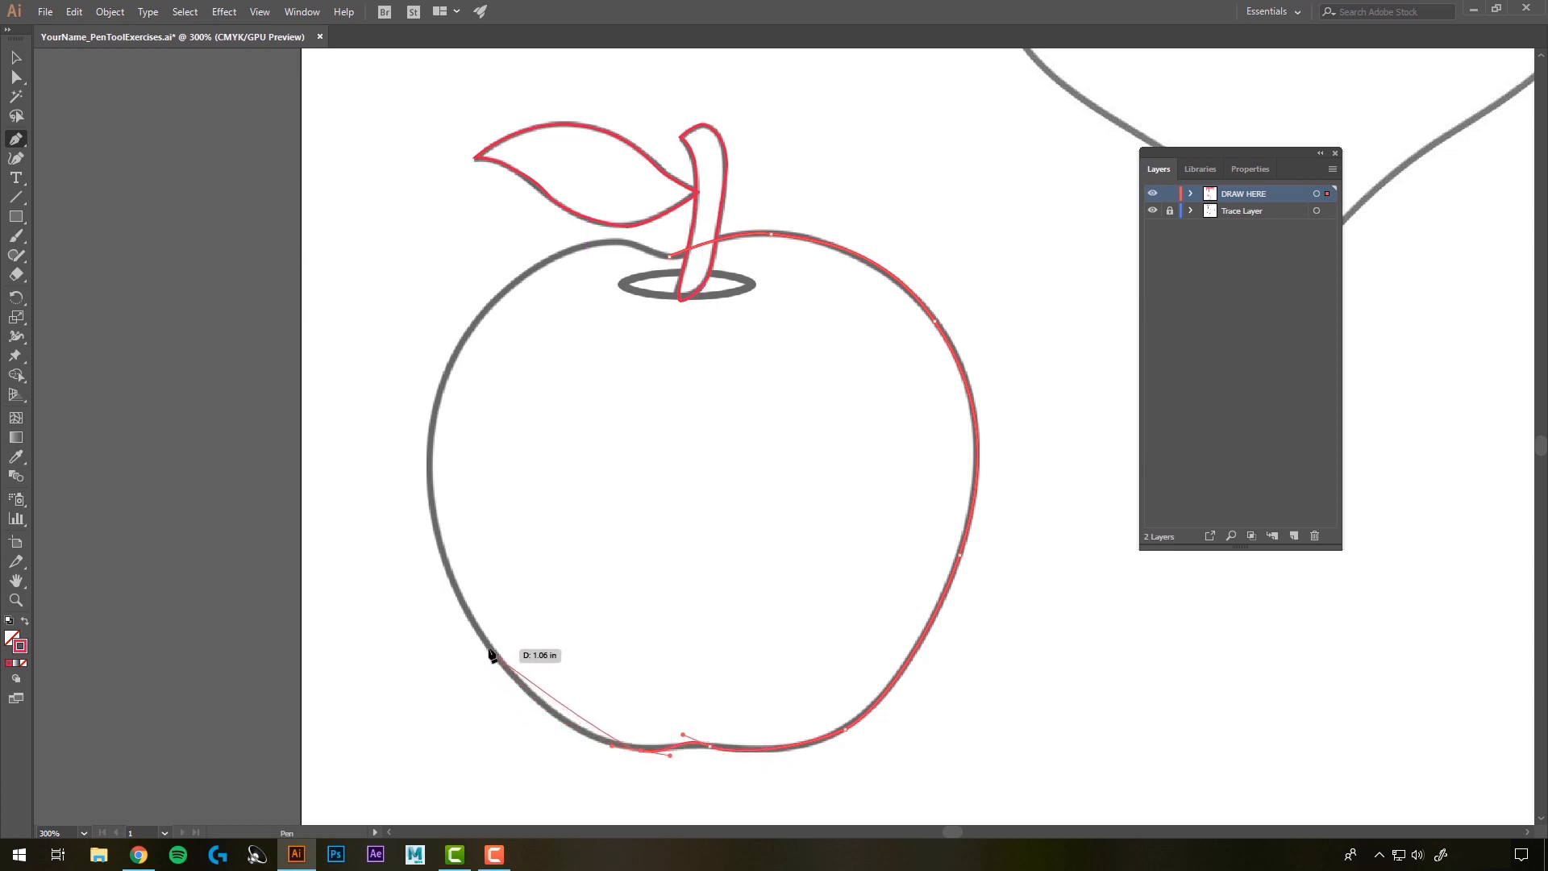
drag(489, 649, 446, 579)
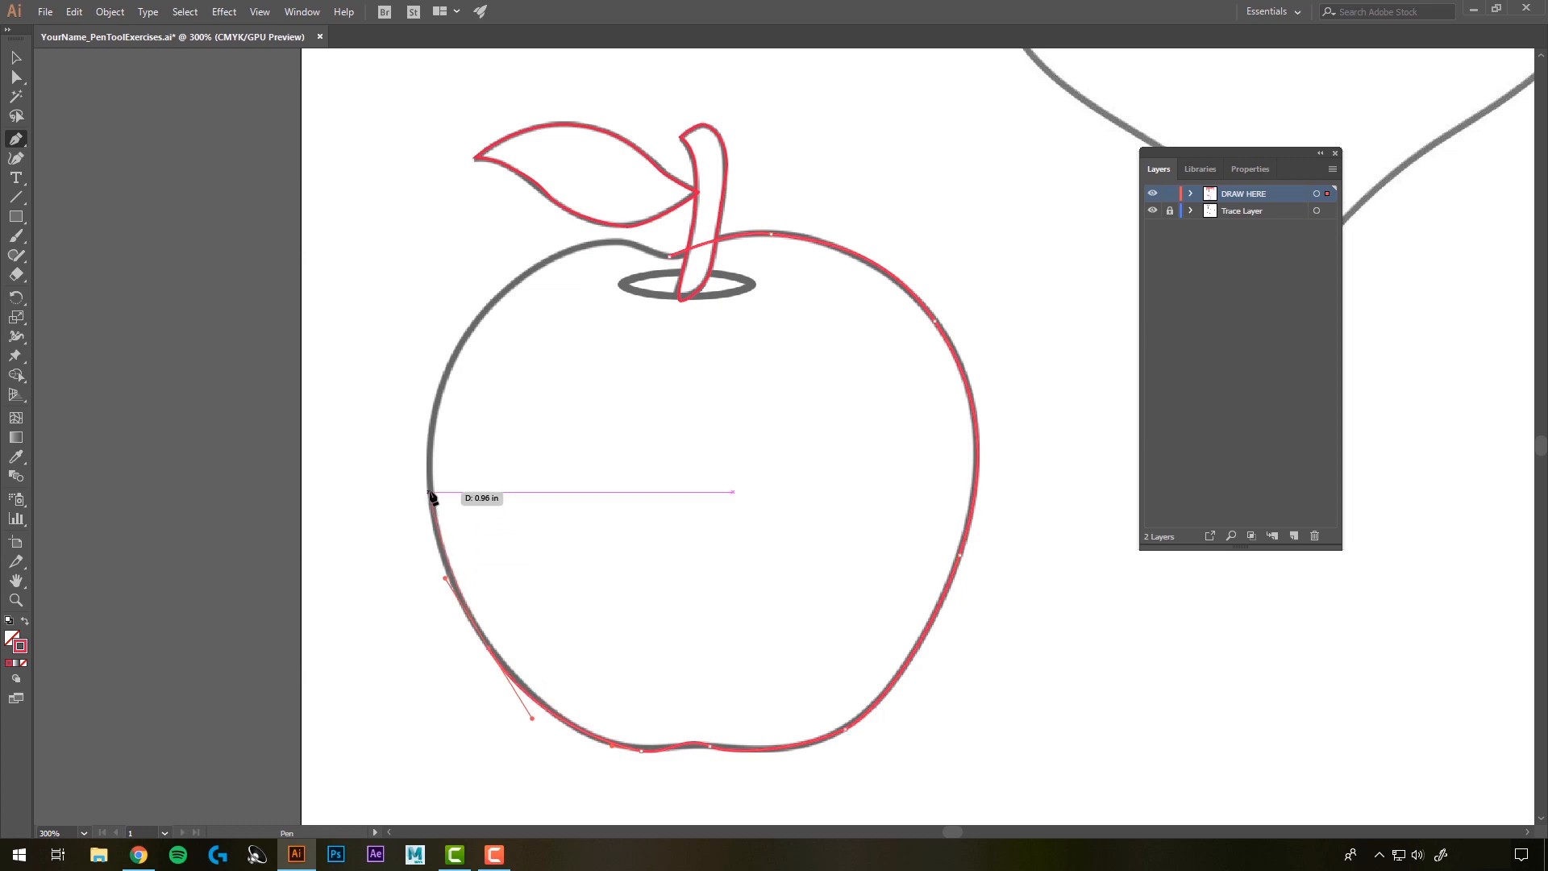
drag(431, 488, 428, 440)
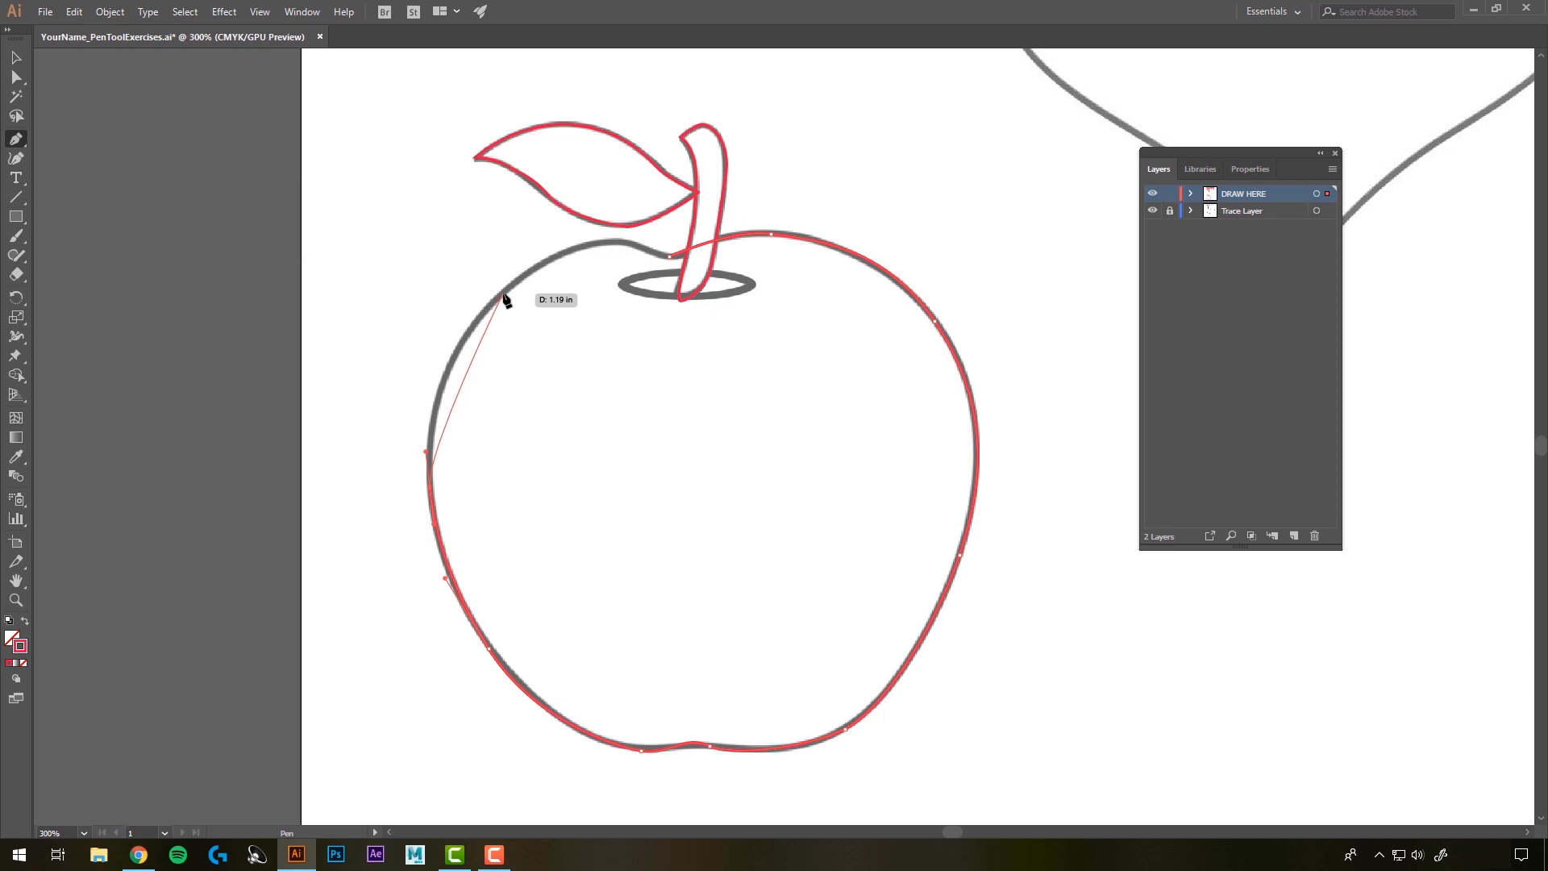
drag(501, 295, 562, 231)
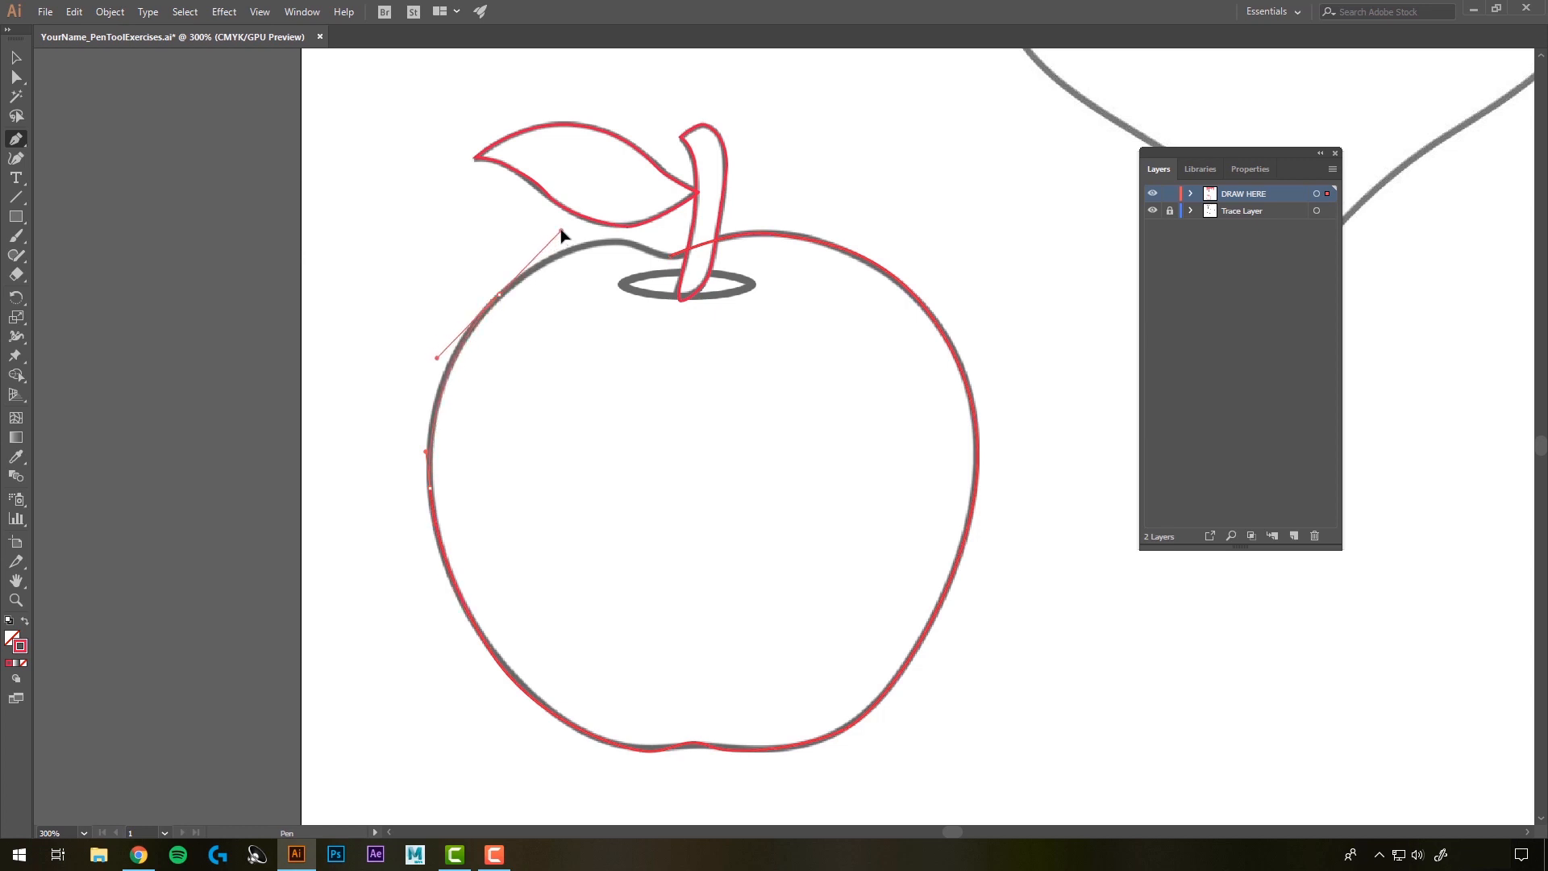
click(619, 242)
drag(622, 241, 621, 239)
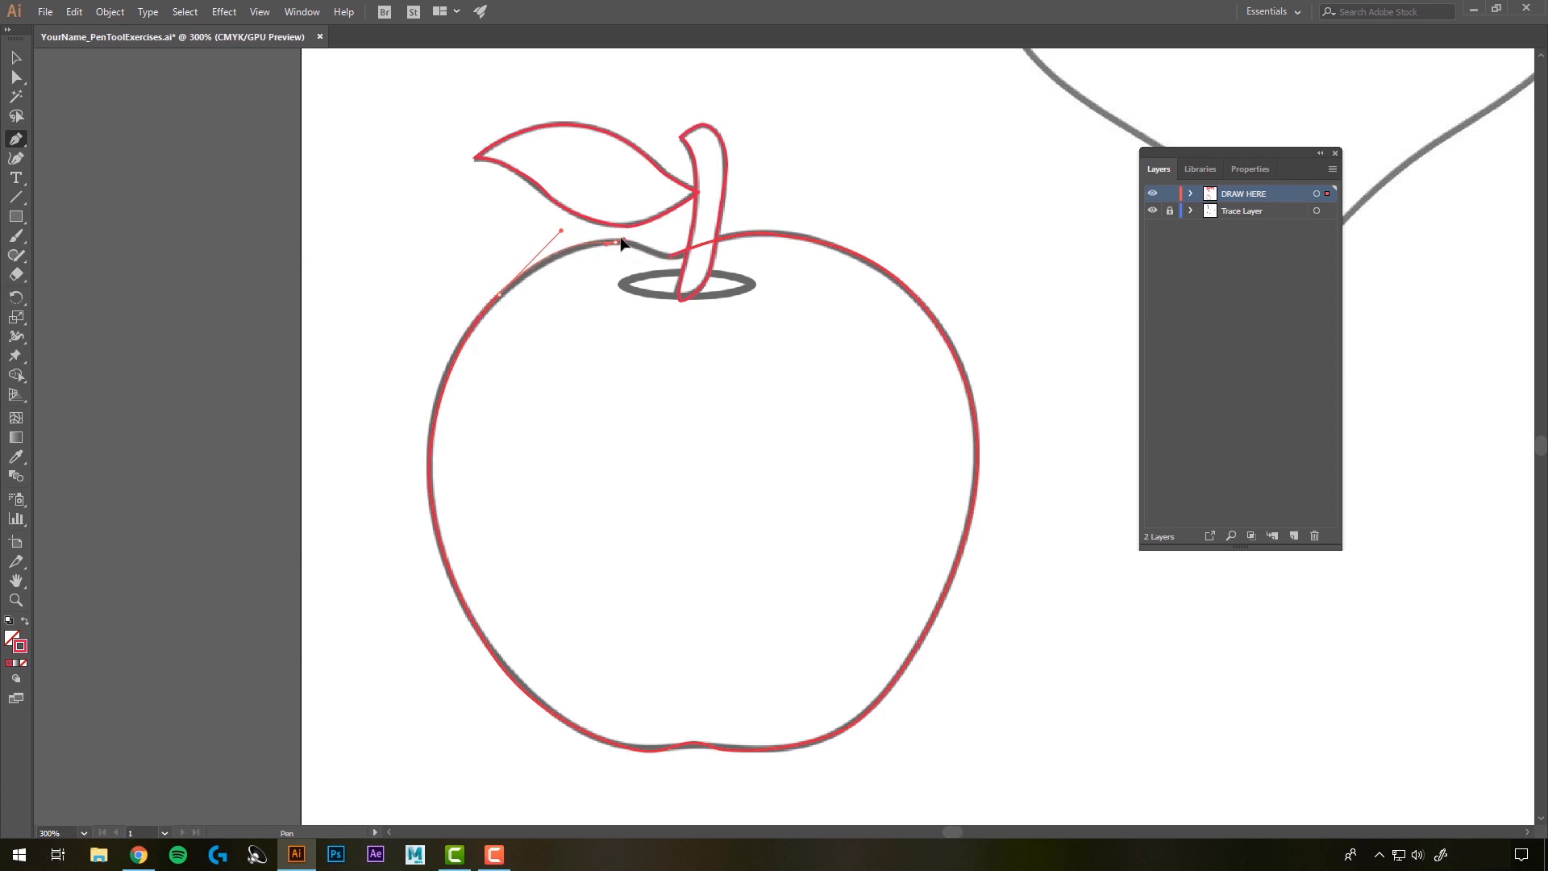
click(670, 256)
ctrl+click(645, 338)
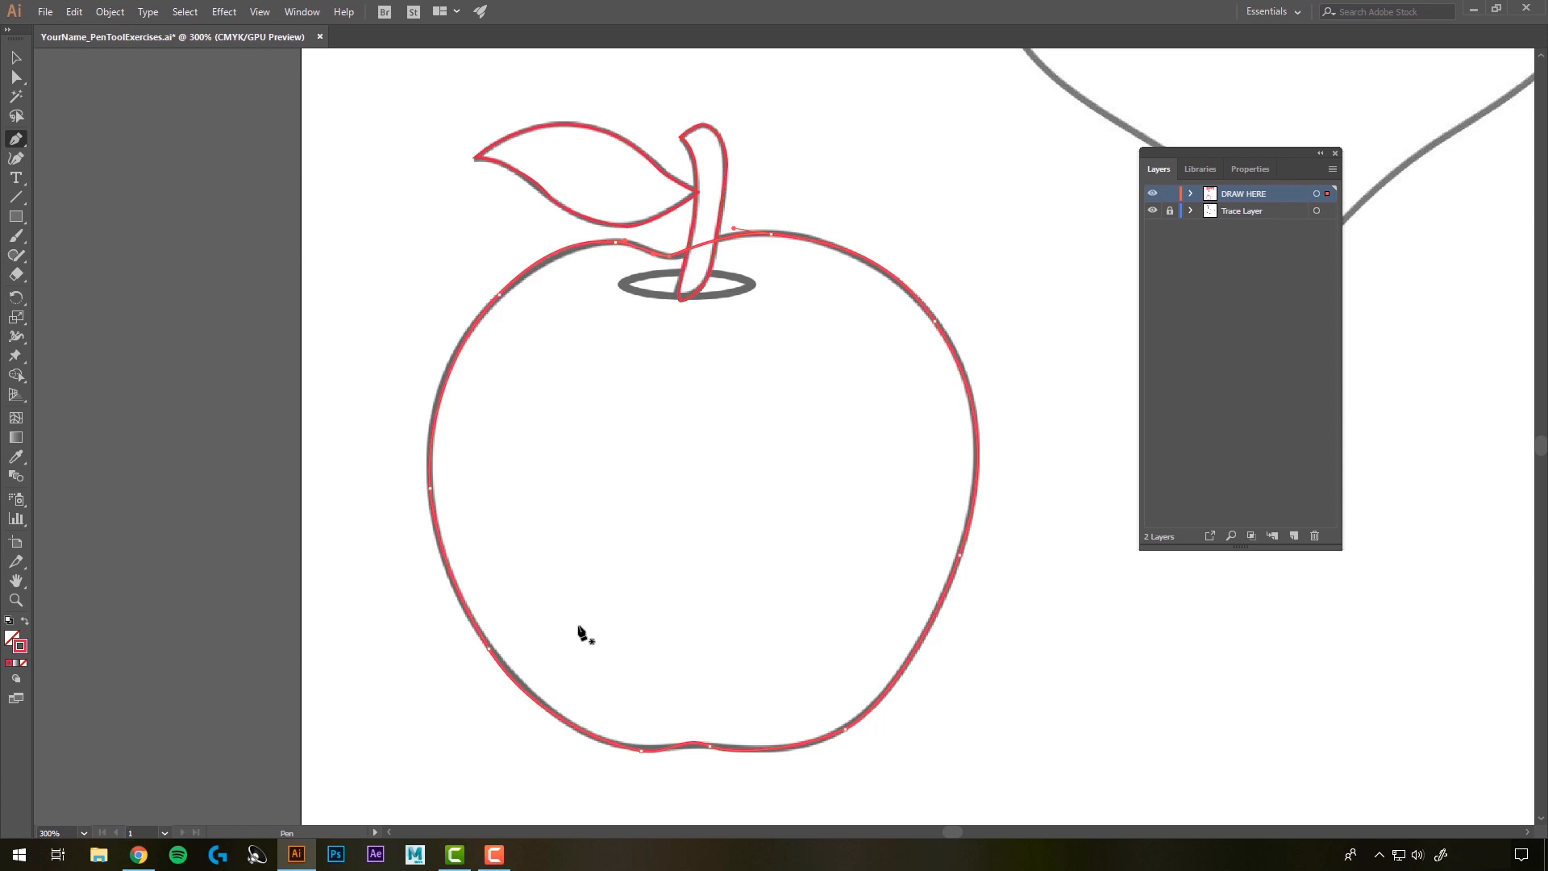
Trace the oval at the stem's base as a closed four-anchor Pen path
click(618, 284)
drag(679, 301, 714, 302)
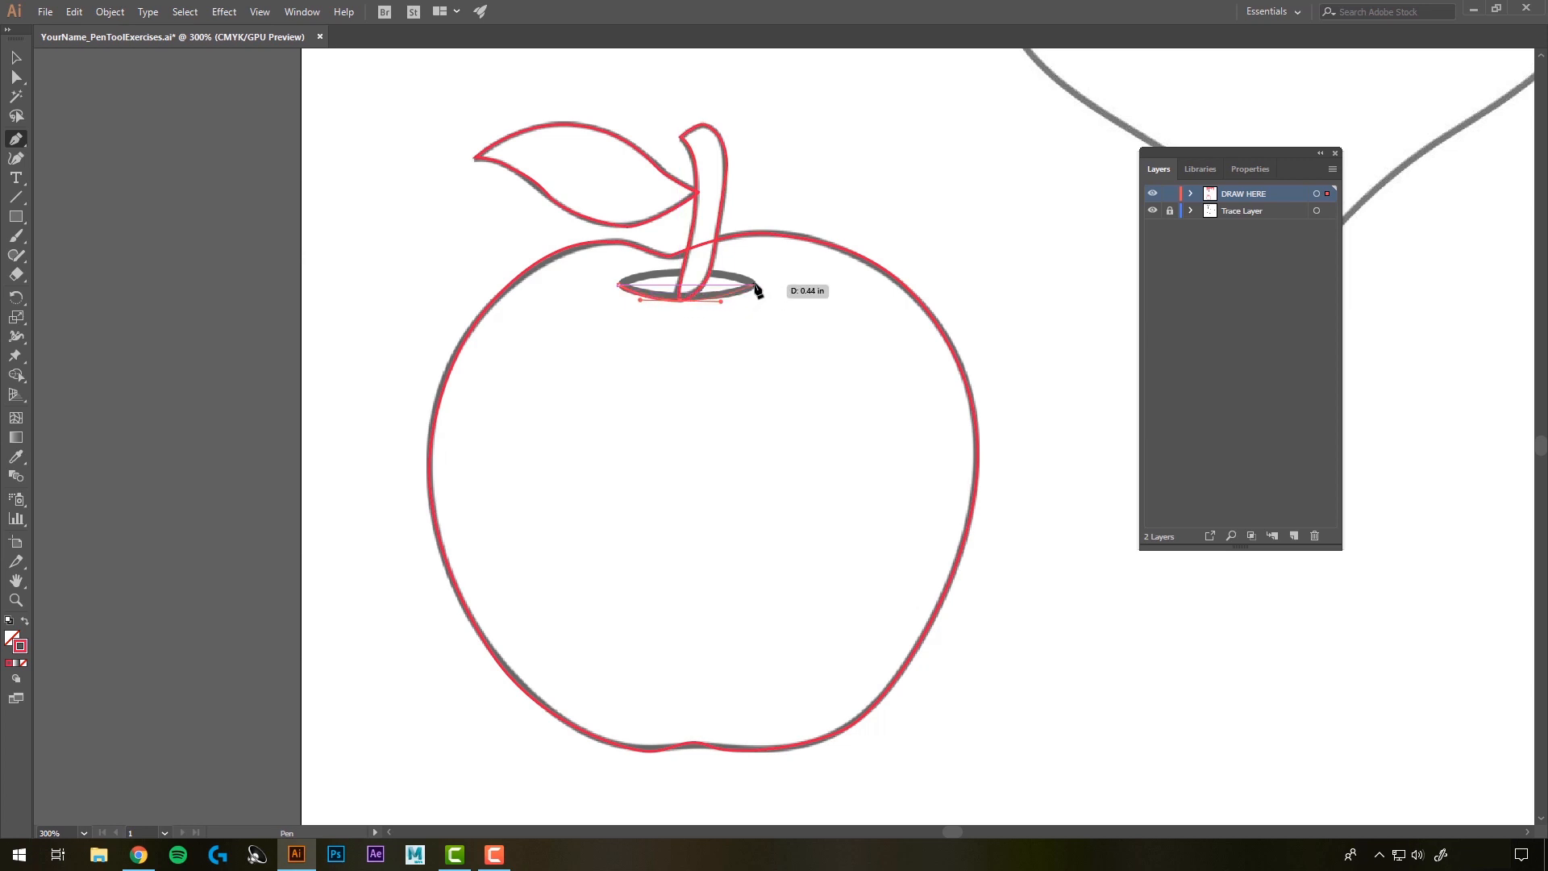
drag(759, 282, 693, 271)
click(620, 286)
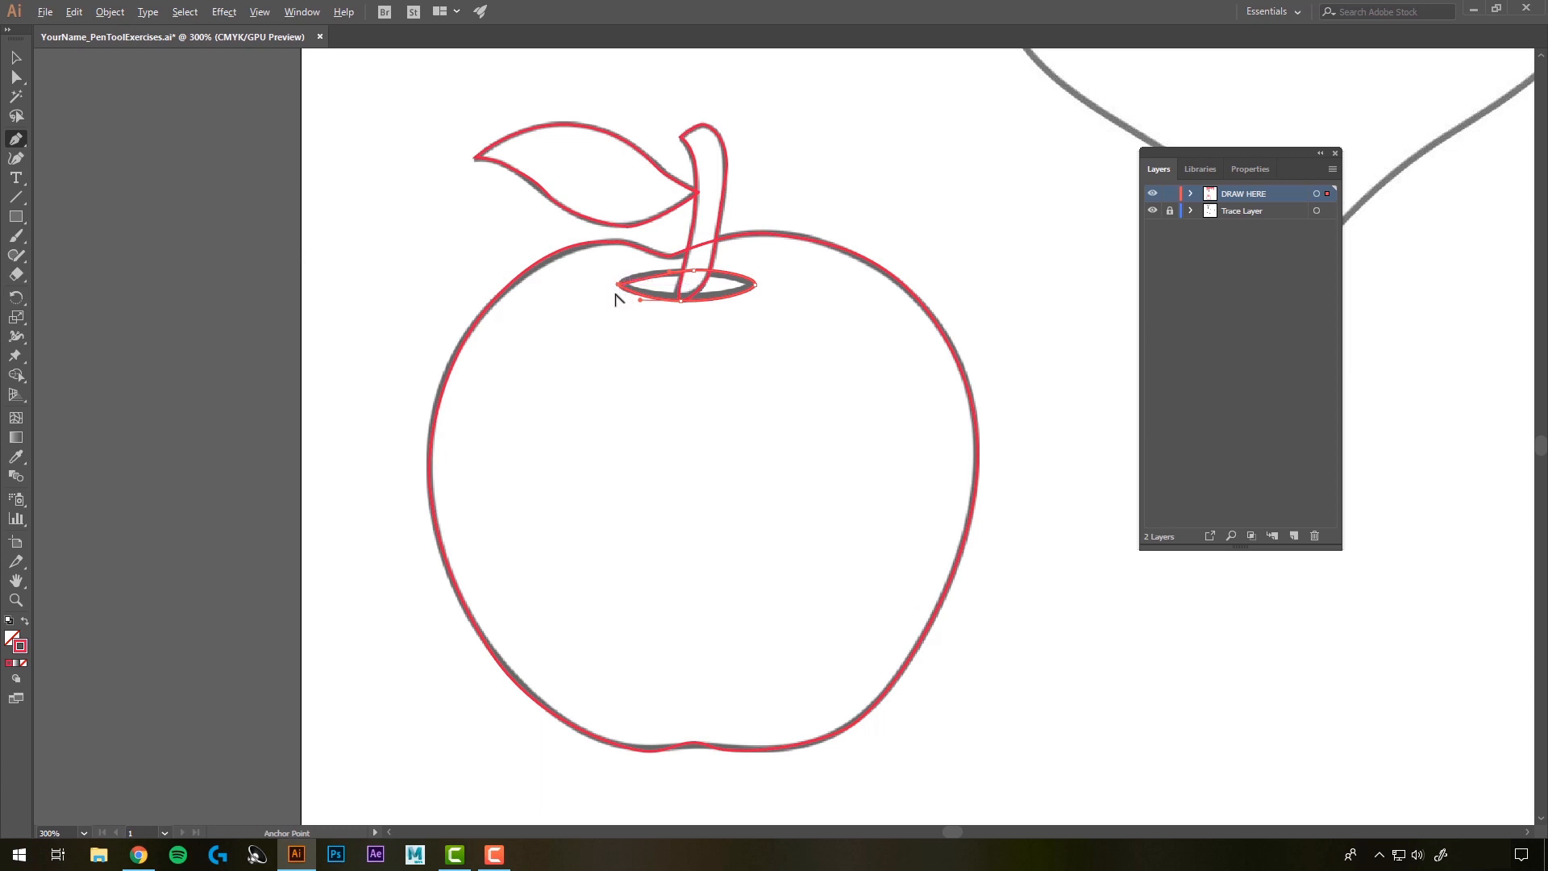
Convert the oval's pointed left anchor to a smooth one with vertical handles using the Anchor Point Tool
scroll(616, 297, up, 4)
scroll(617, 293, down, 1)
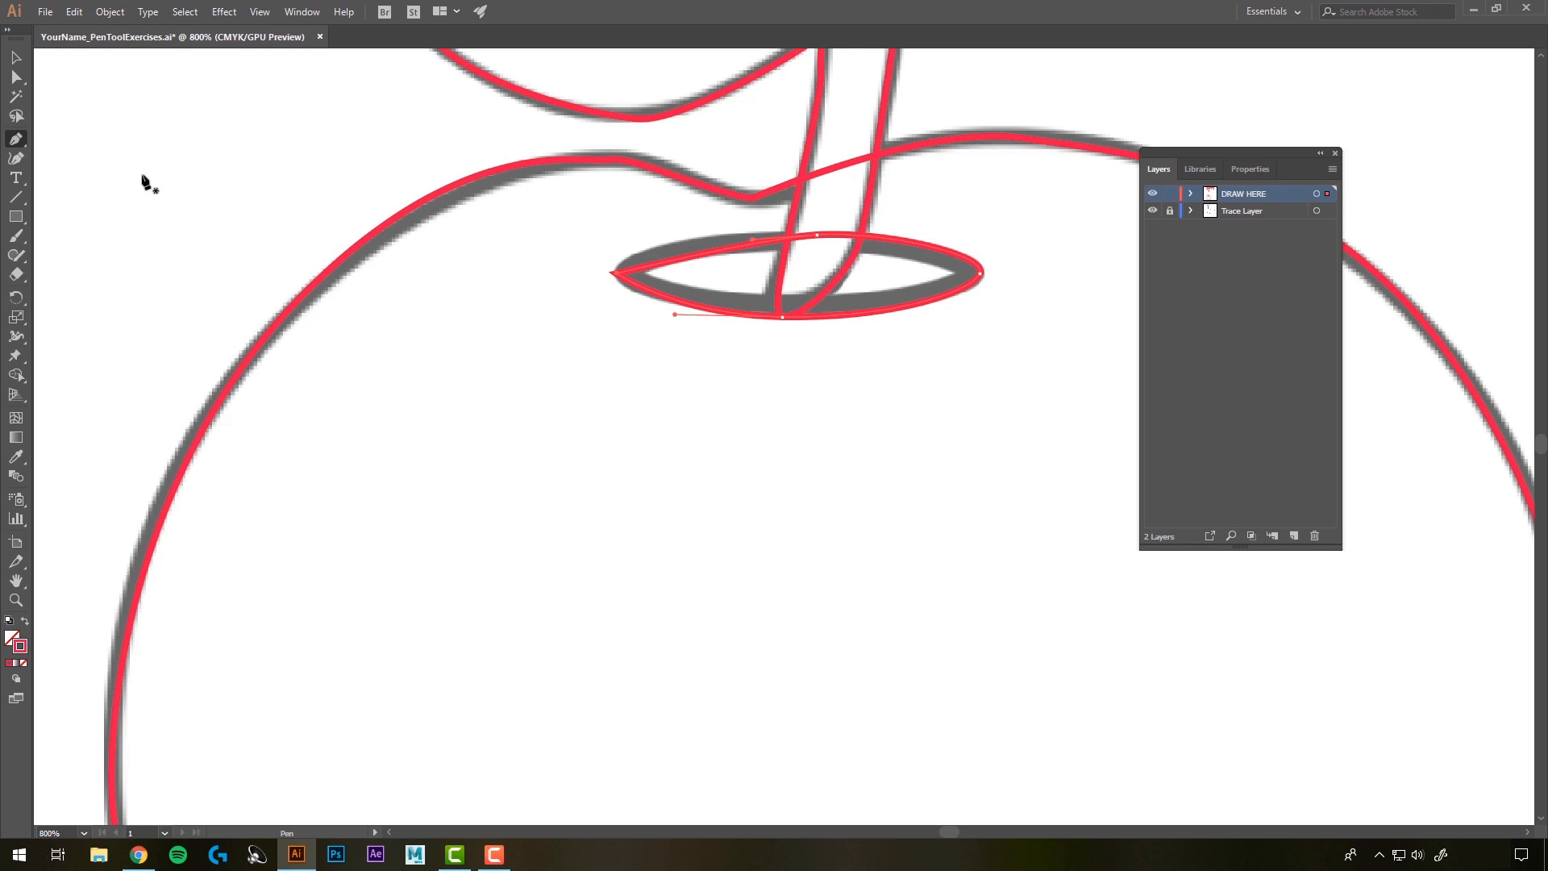
click(14, 142)
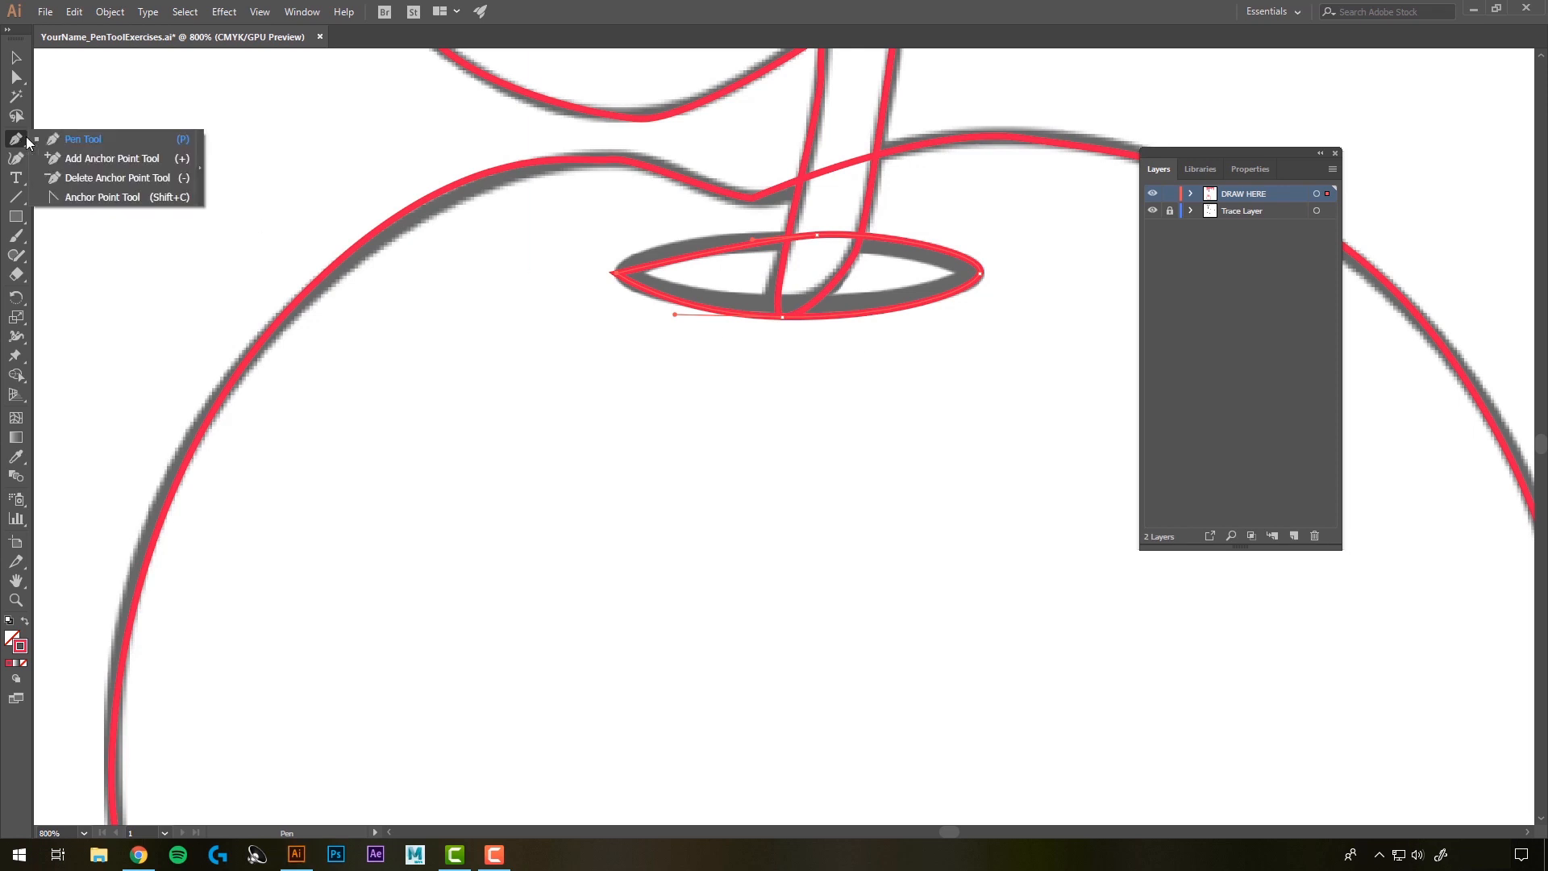
click(123, 198)
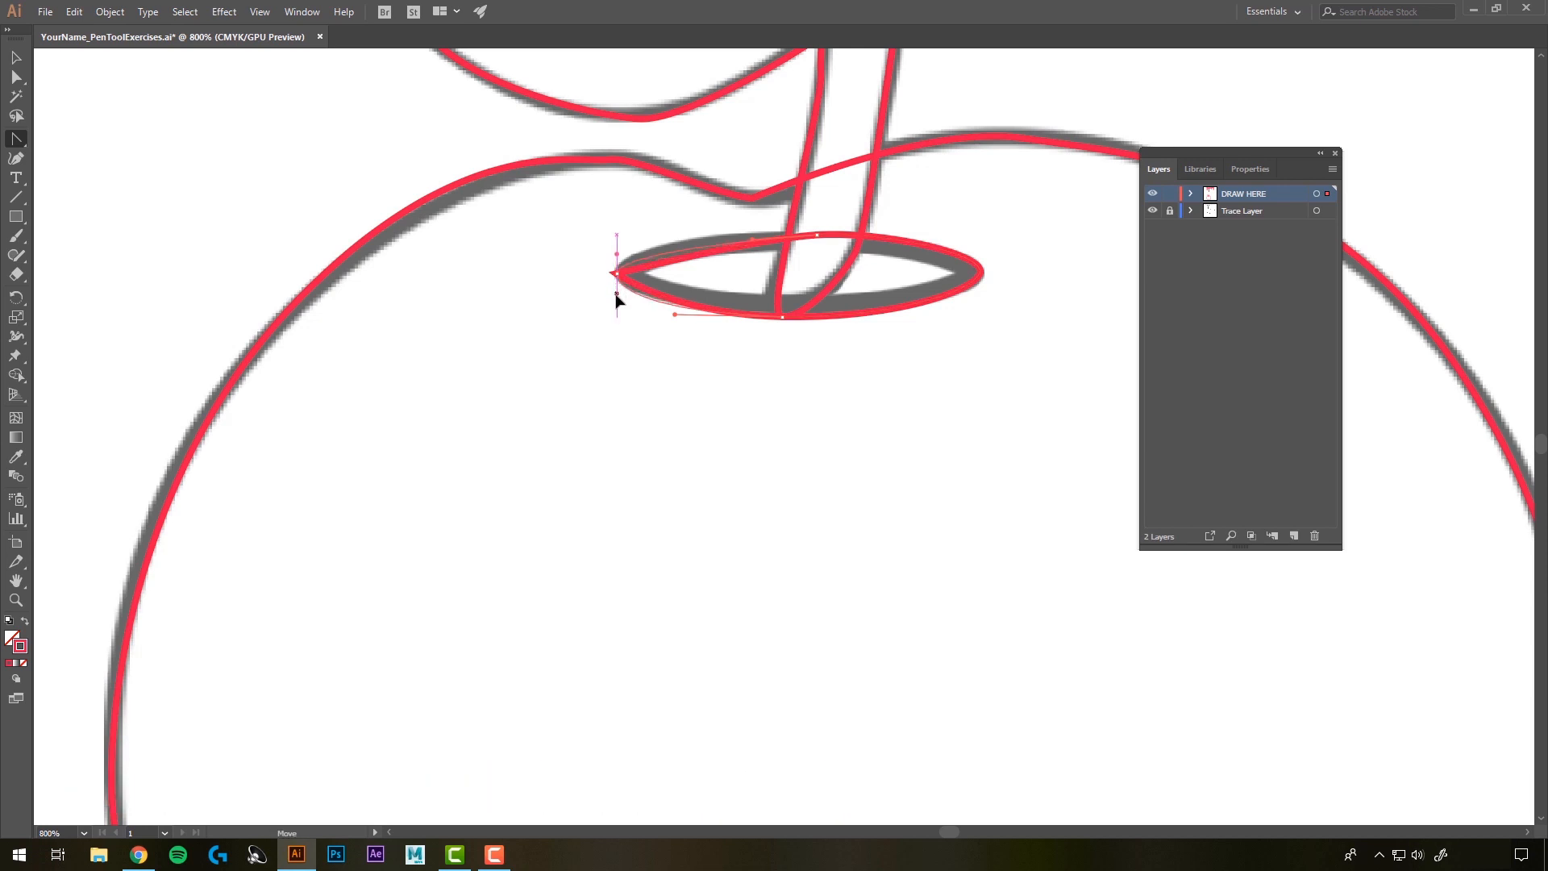
drag(615, 303, 617, 298)
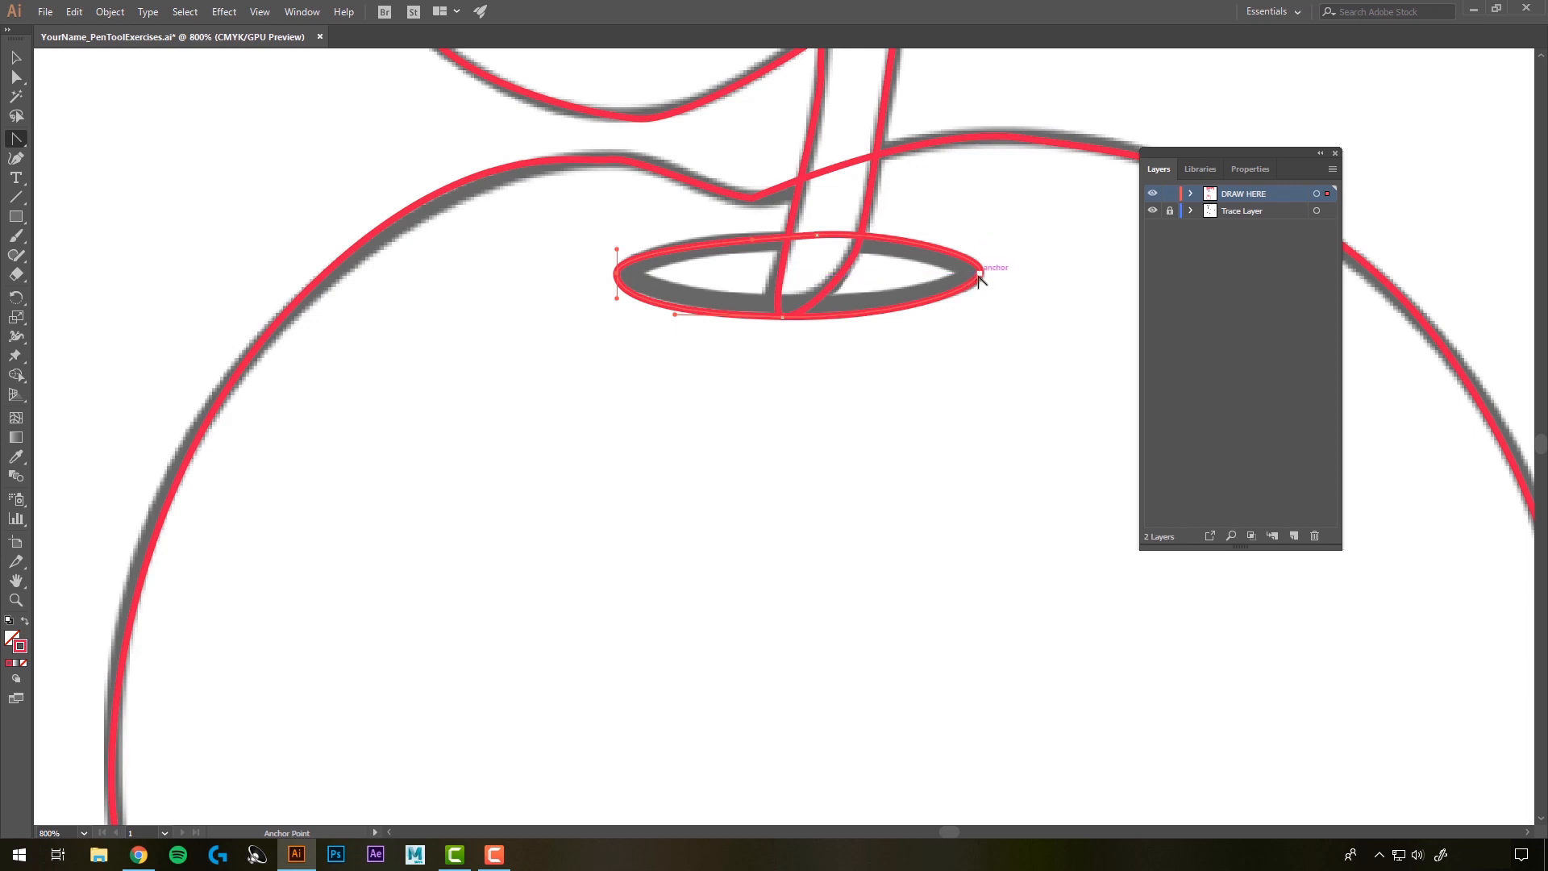
Reset the oval's right anchor to a corner and pull out short vertical handles to round that end
click(981, 274)
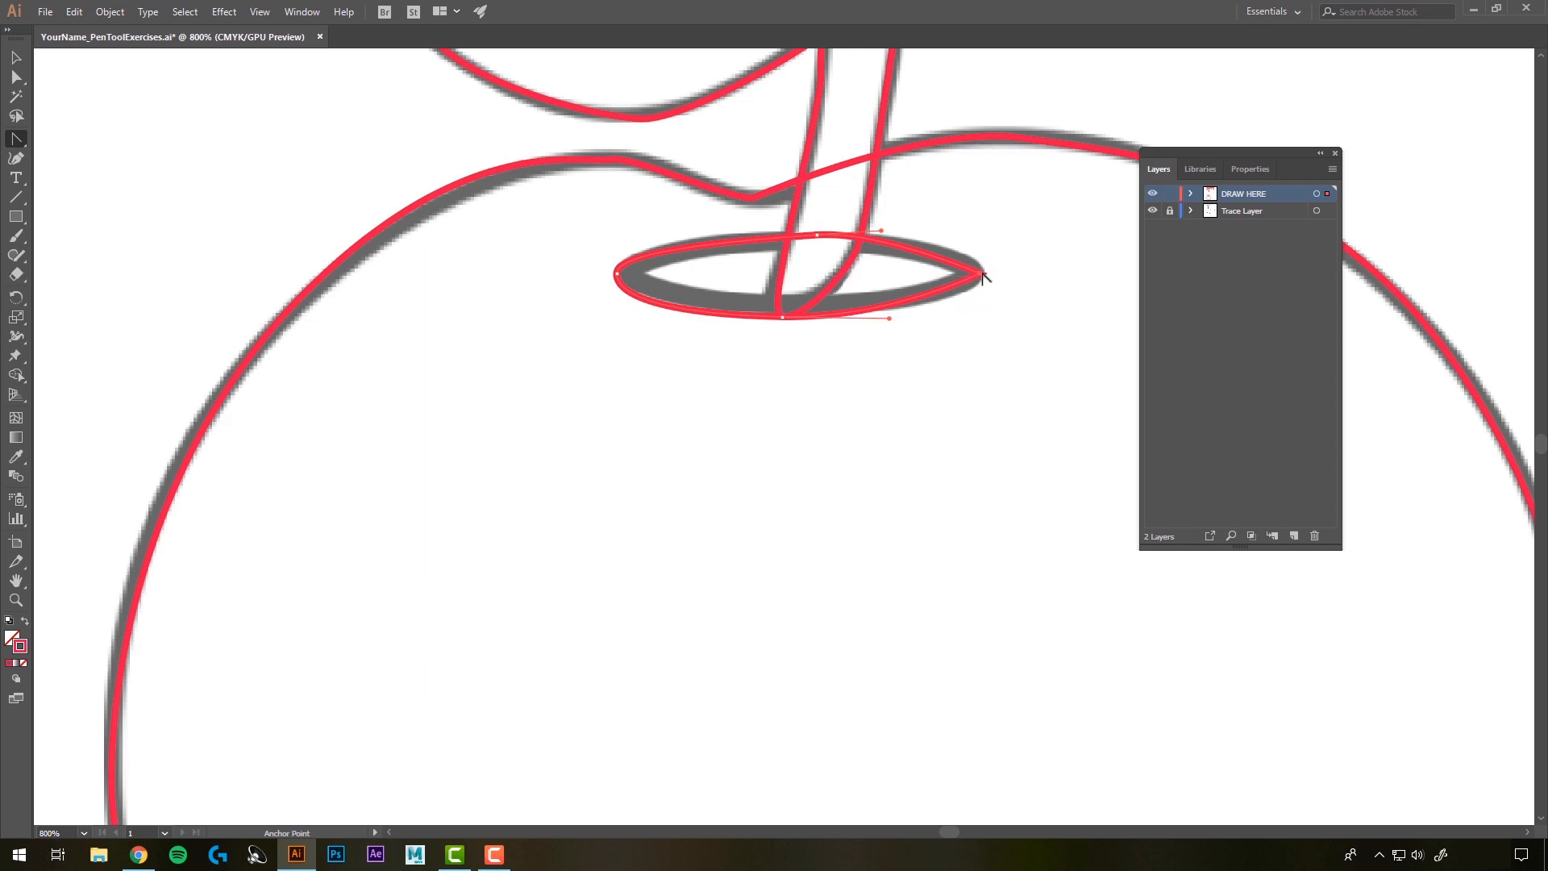
drag(981, 274, 979, 346)
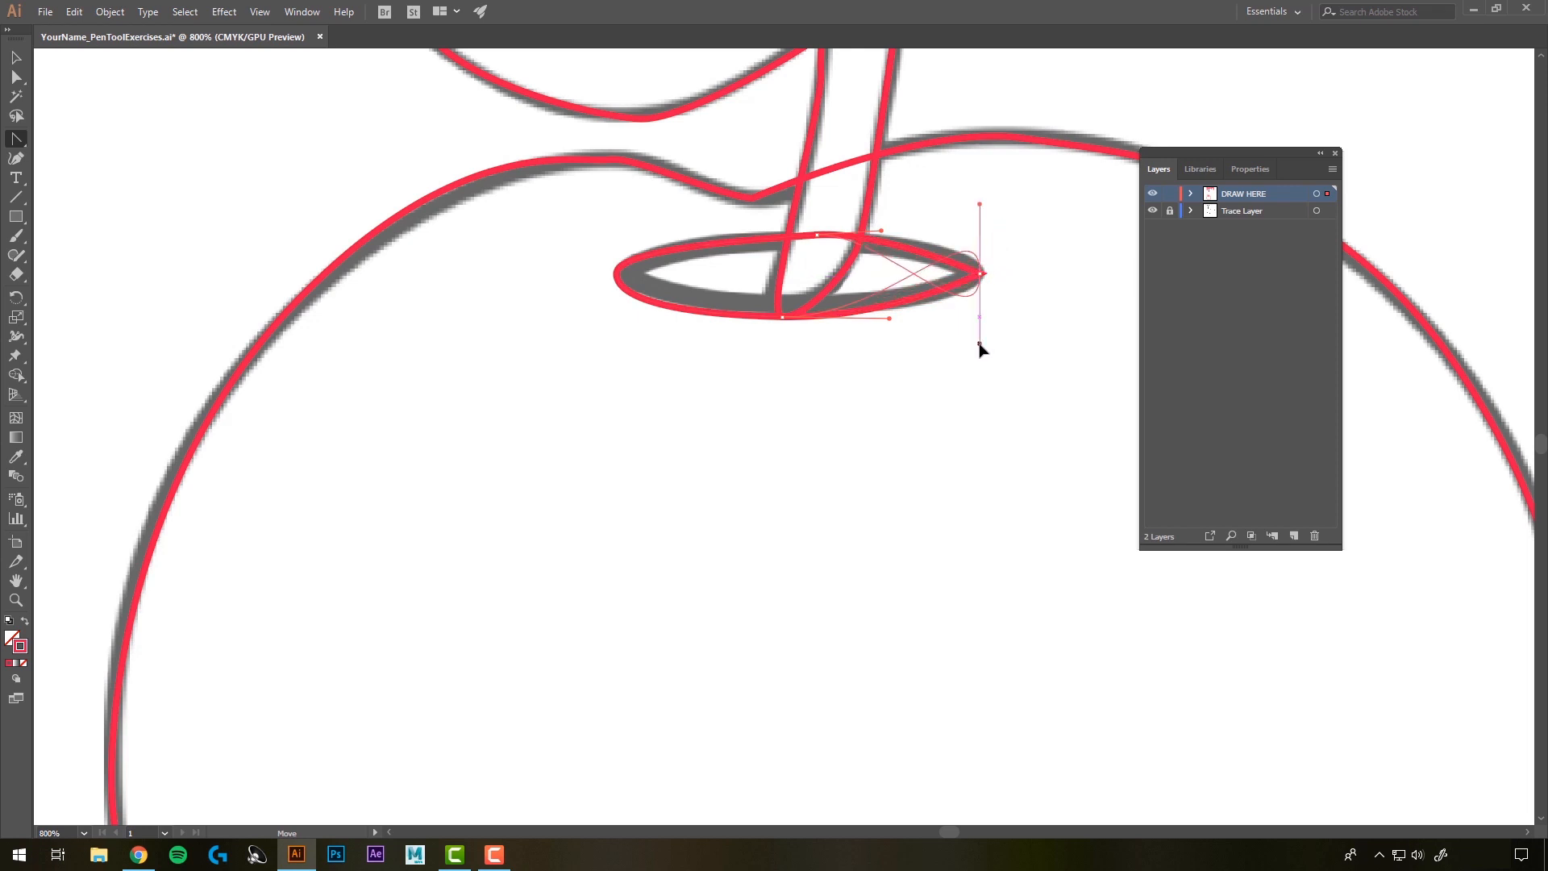
drag(980, 347, 981, 252)
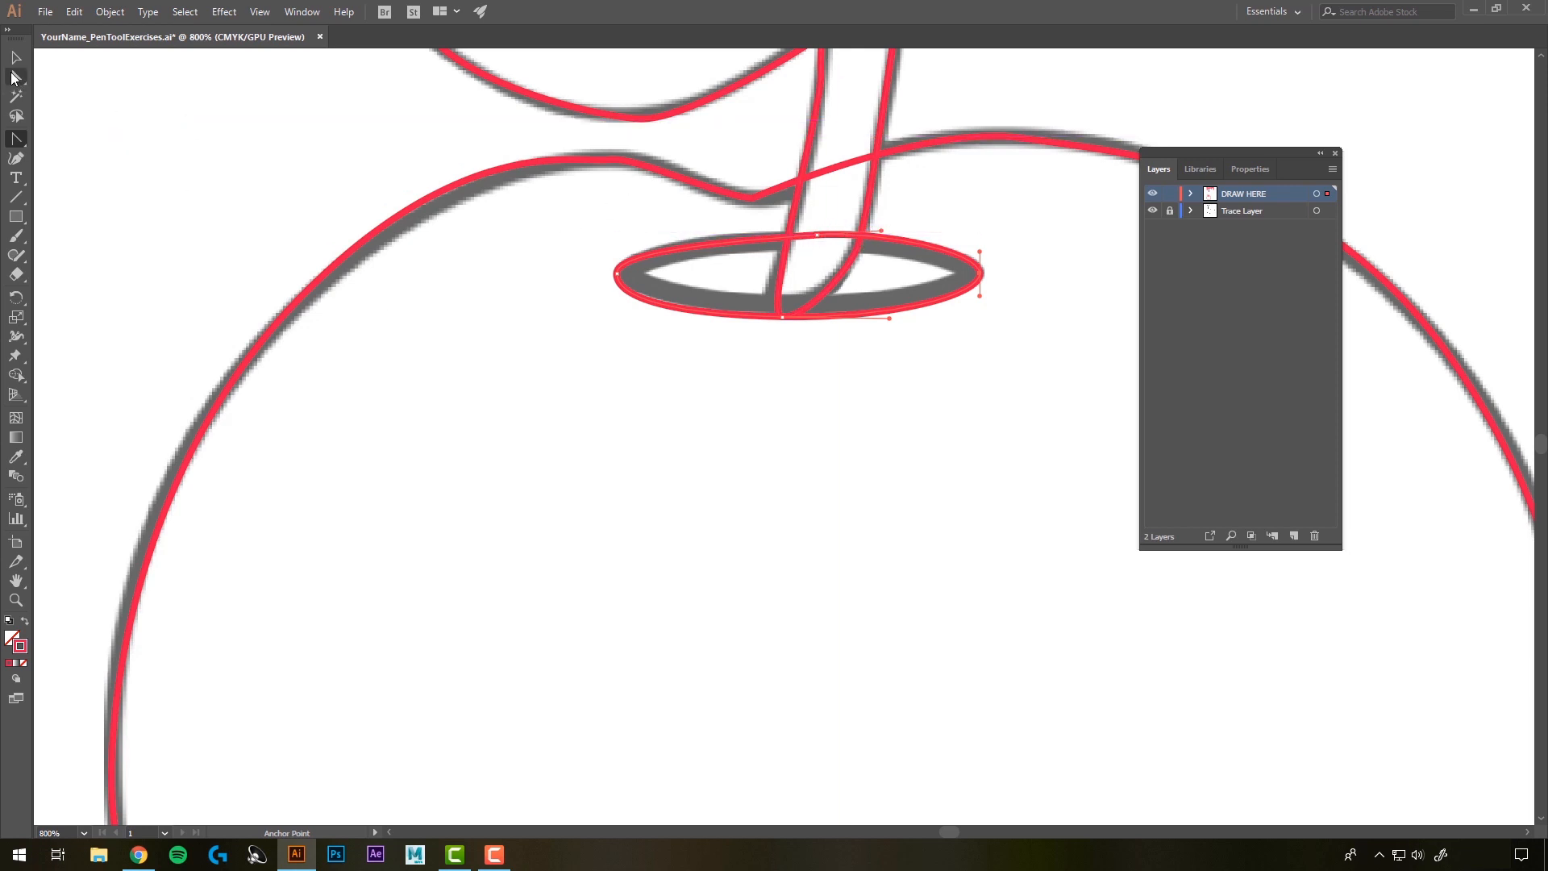
Reposition the oval's top anchor with the Direct Selection Tool
click(16, 77)
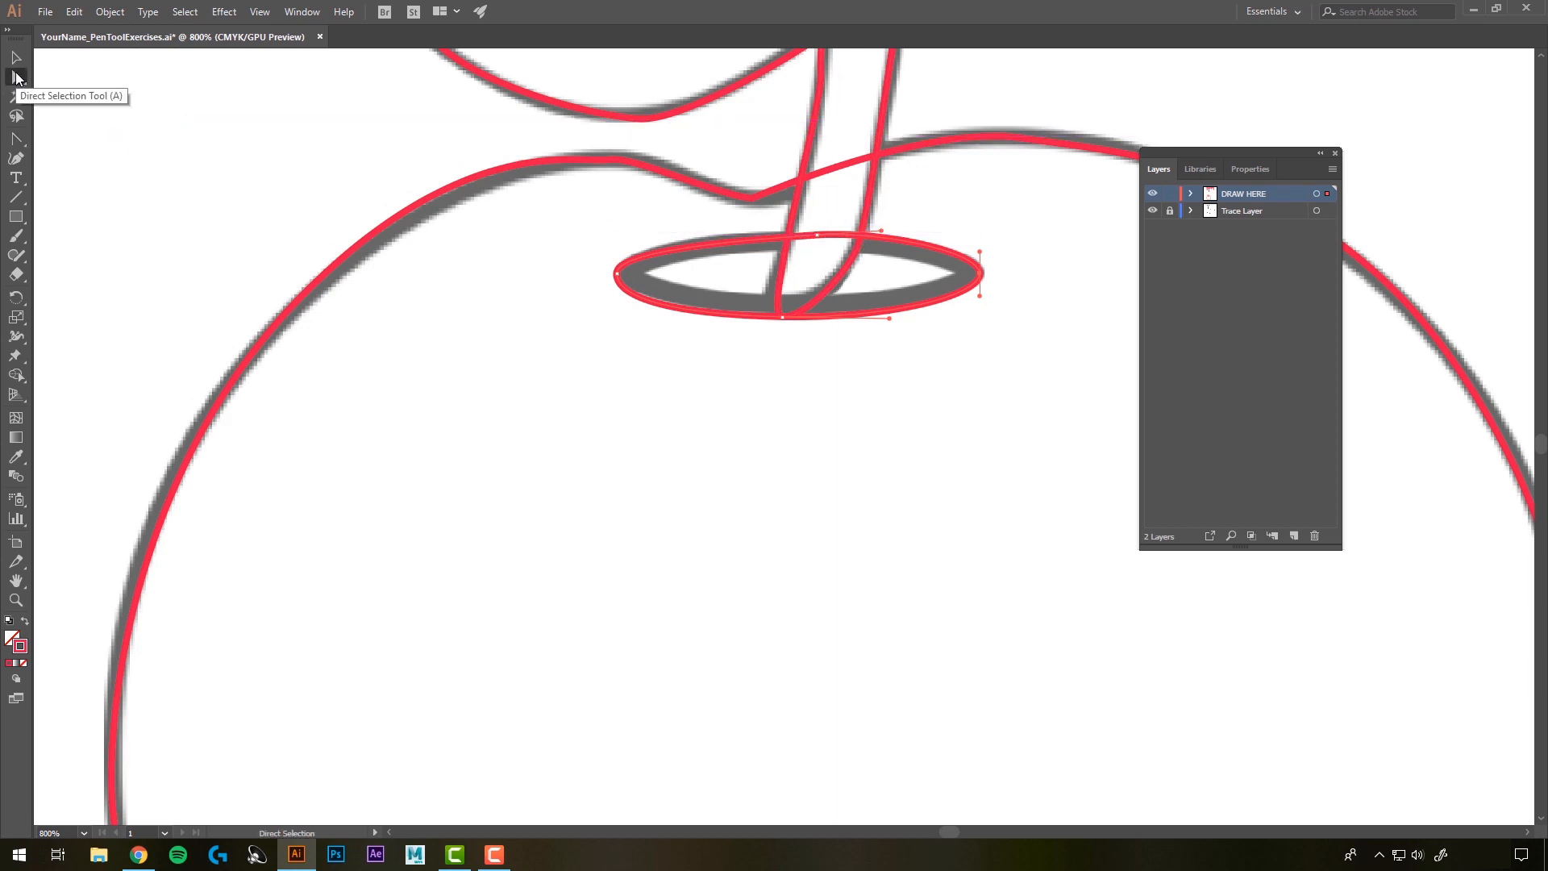
click(817, 235)
drag(816, 235, 674, 196)
Select the apple outline's notch anchor and adjust the direction handles around it to follow the traced drawing
click(748, 197)
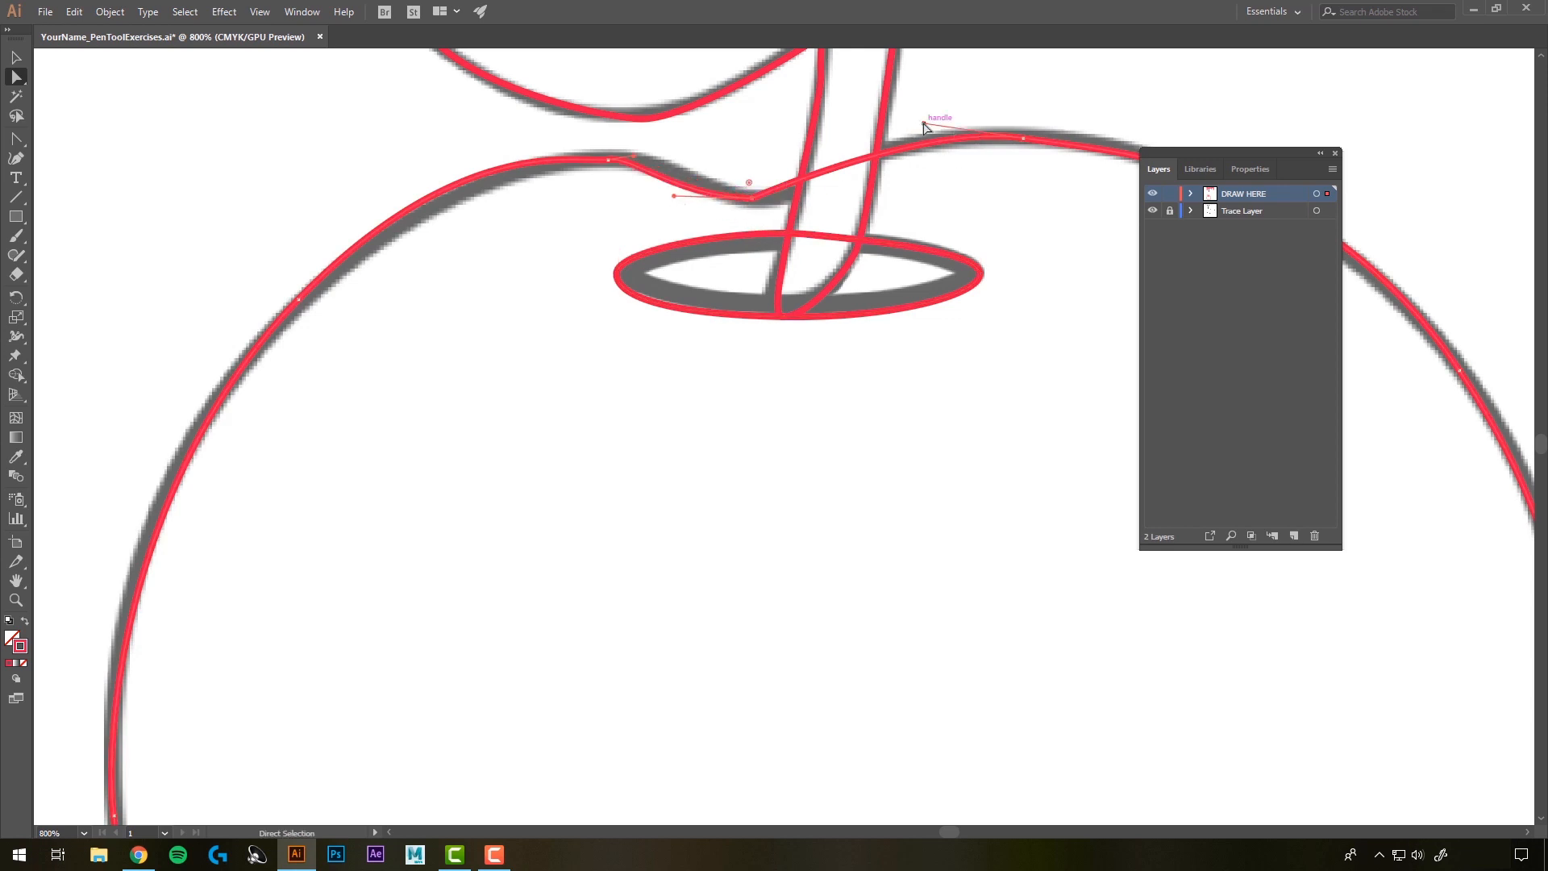
drag(924, 124, 923, 130)
drag(752, 199, 754, 206)
click(648, 157)
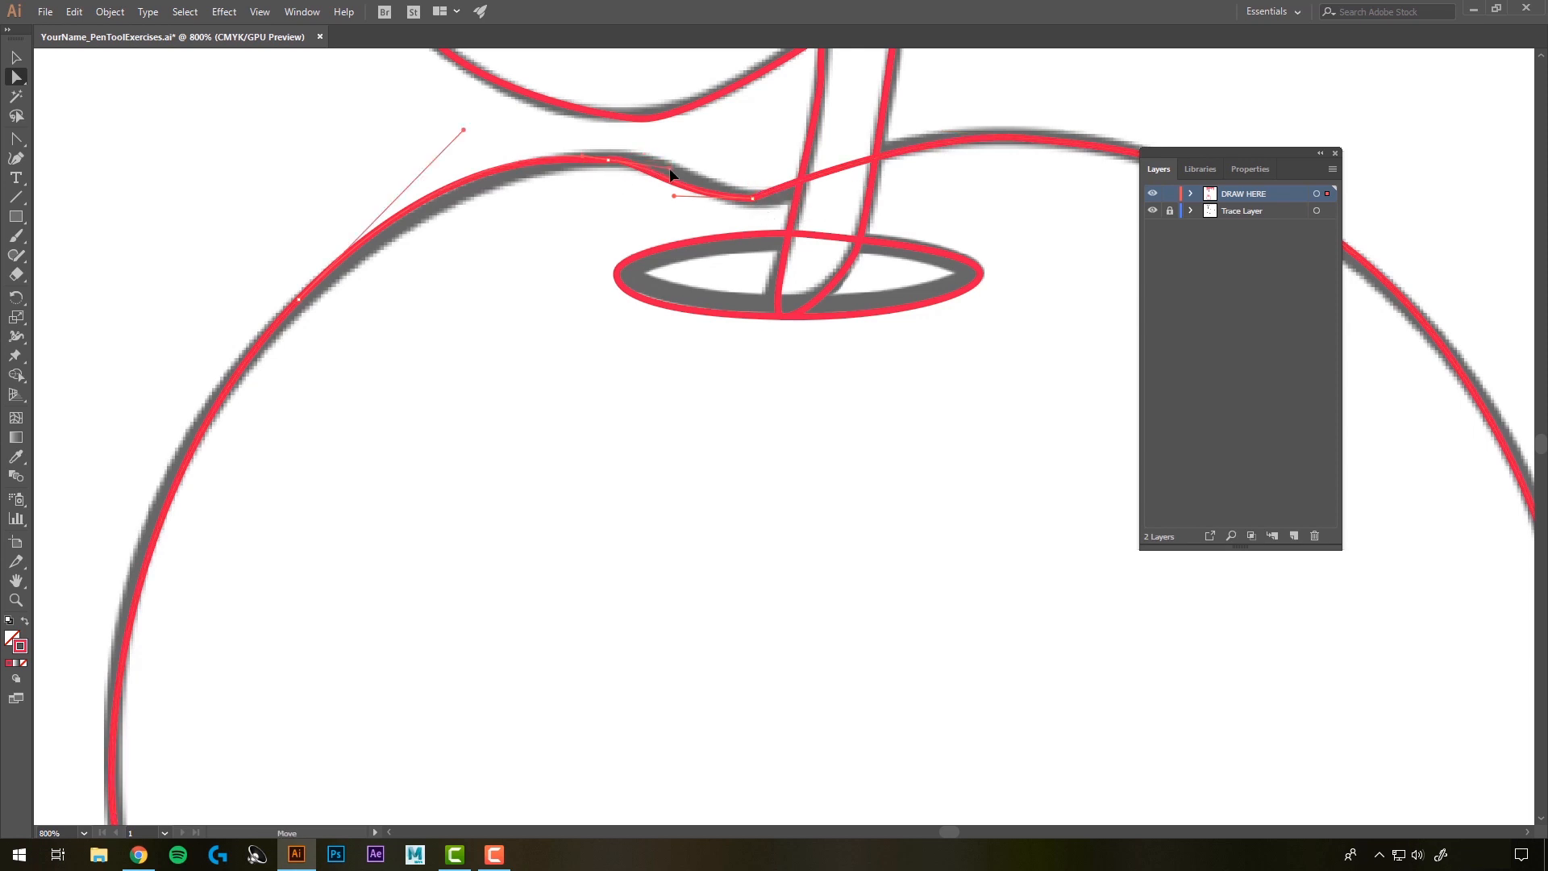
drag(671, 171, 670, 171)
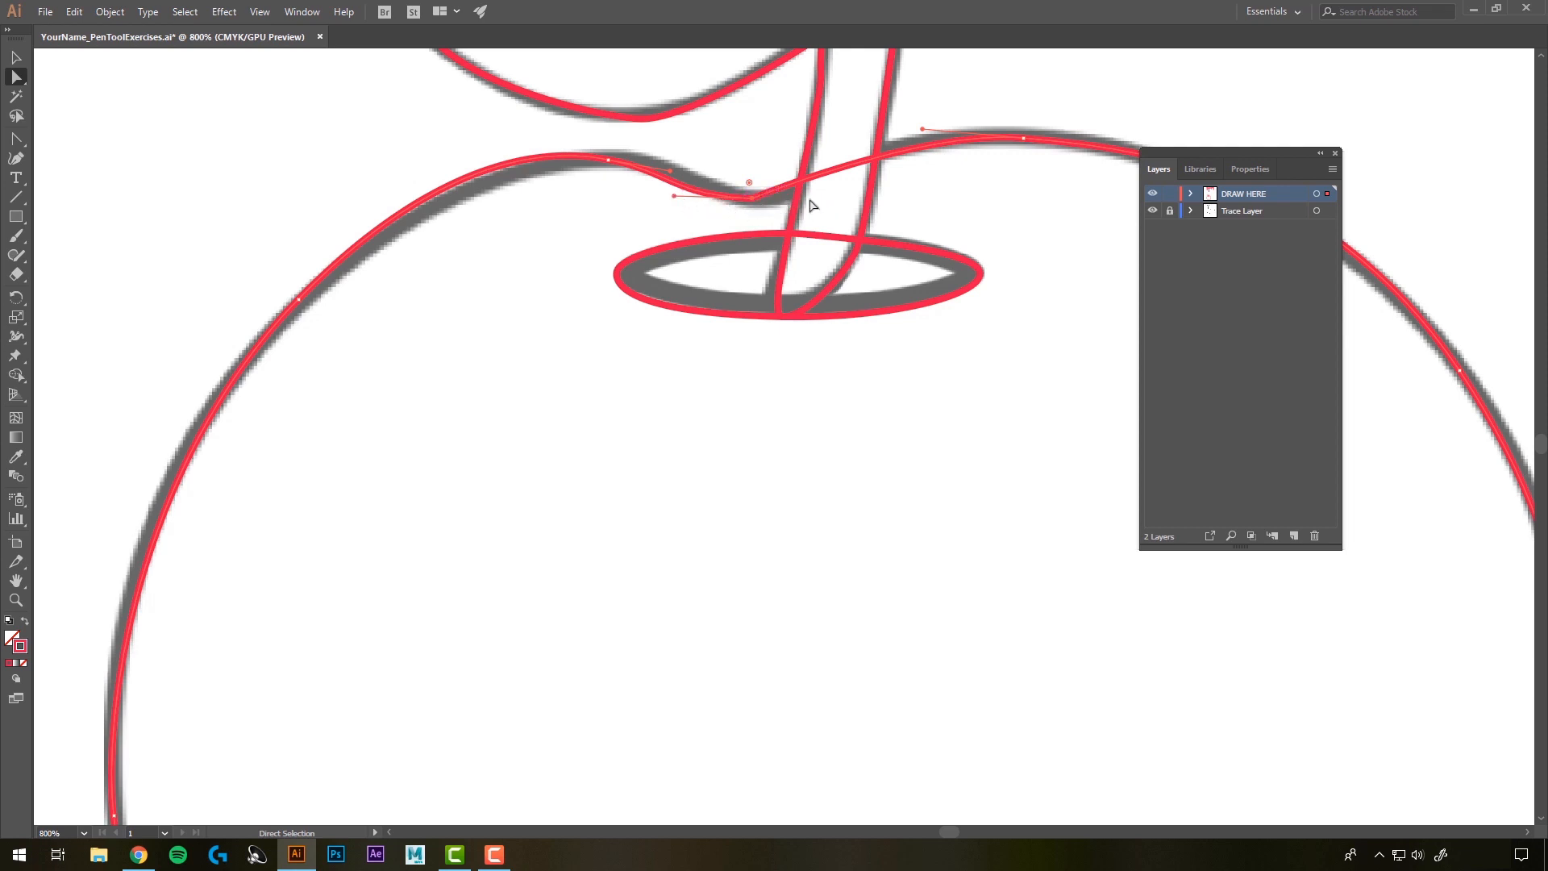
drag(674, 197, 668, 200)
Pull new direction handles out of the apple's notch anchor with the Anchor Point Tool to smooth the dip
click(17, 159)
key(a)
click(16, 141)
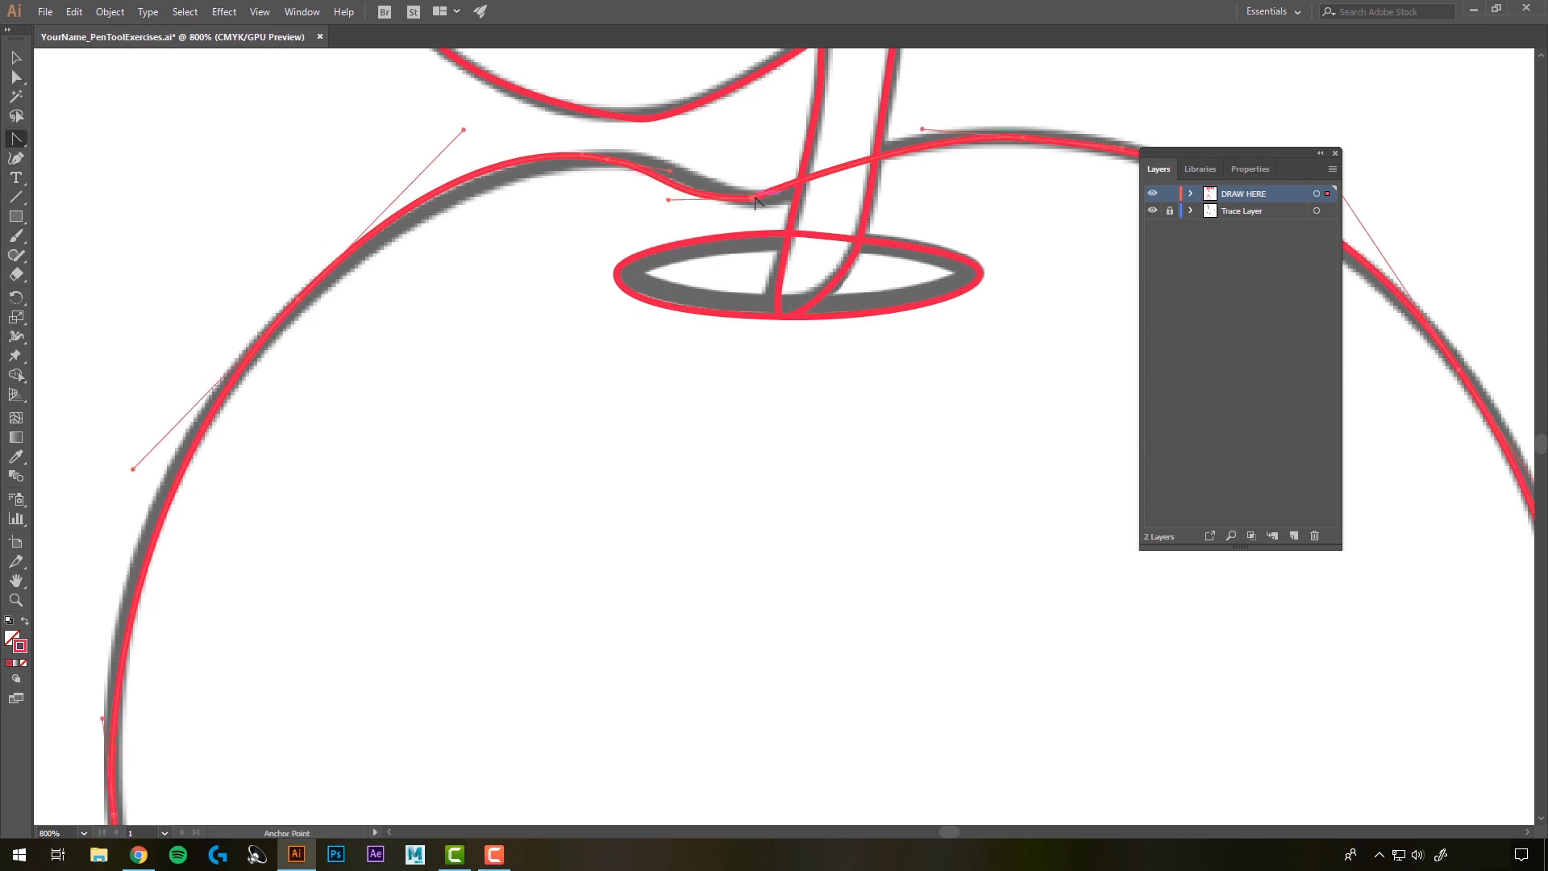
drag(755, 200, 799, 195)
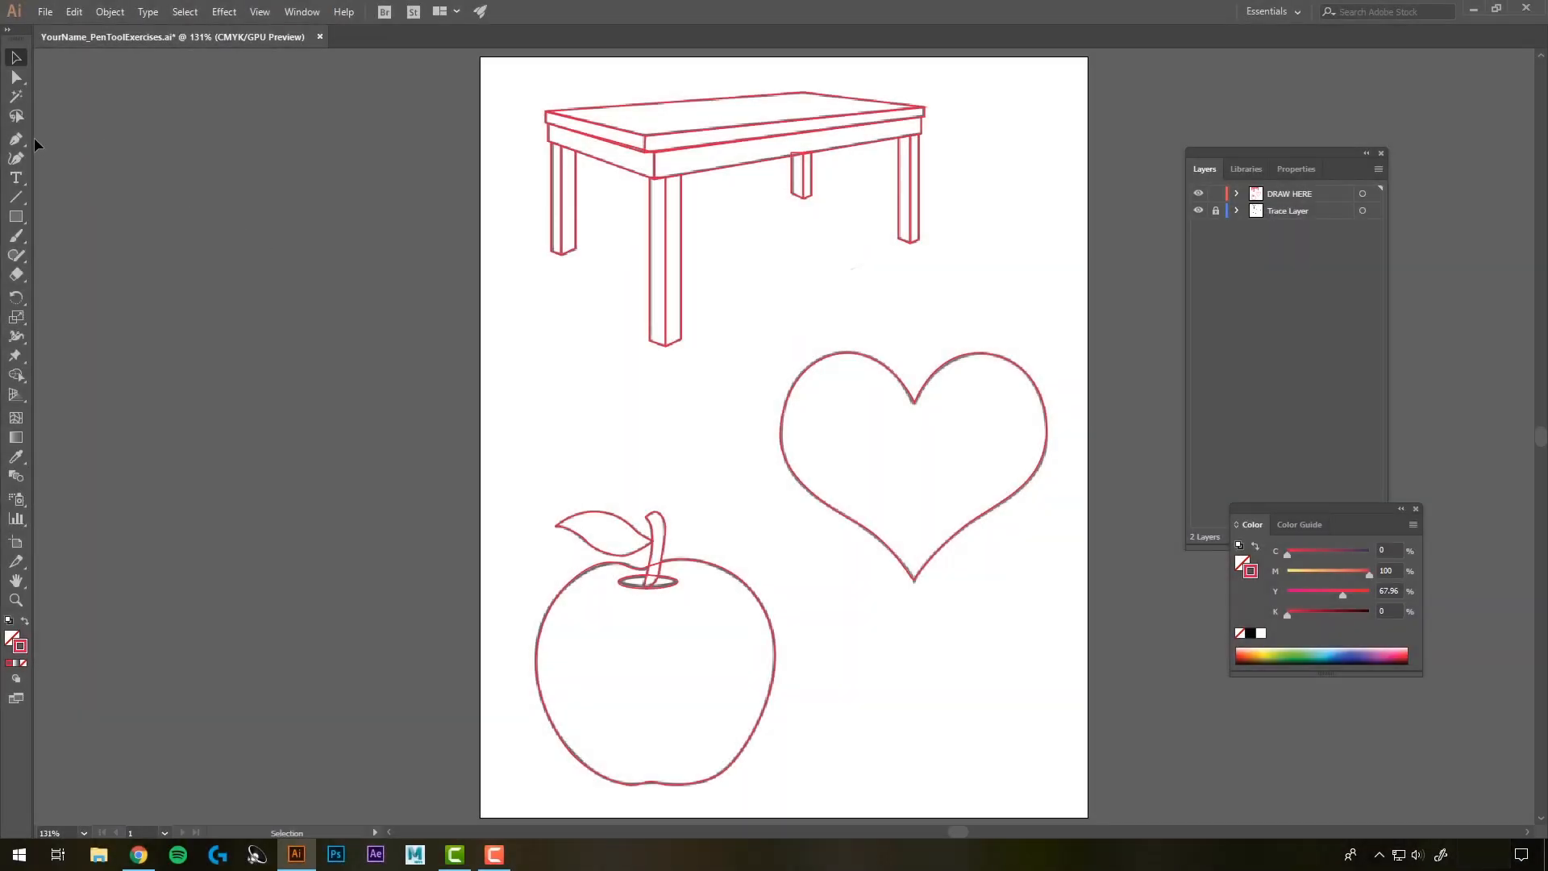
Draw a straight-edged, four-sided Pen path above the apple, placing the last point just short of the start
click(17, 142)
click(508, 397)
click(618, 361)
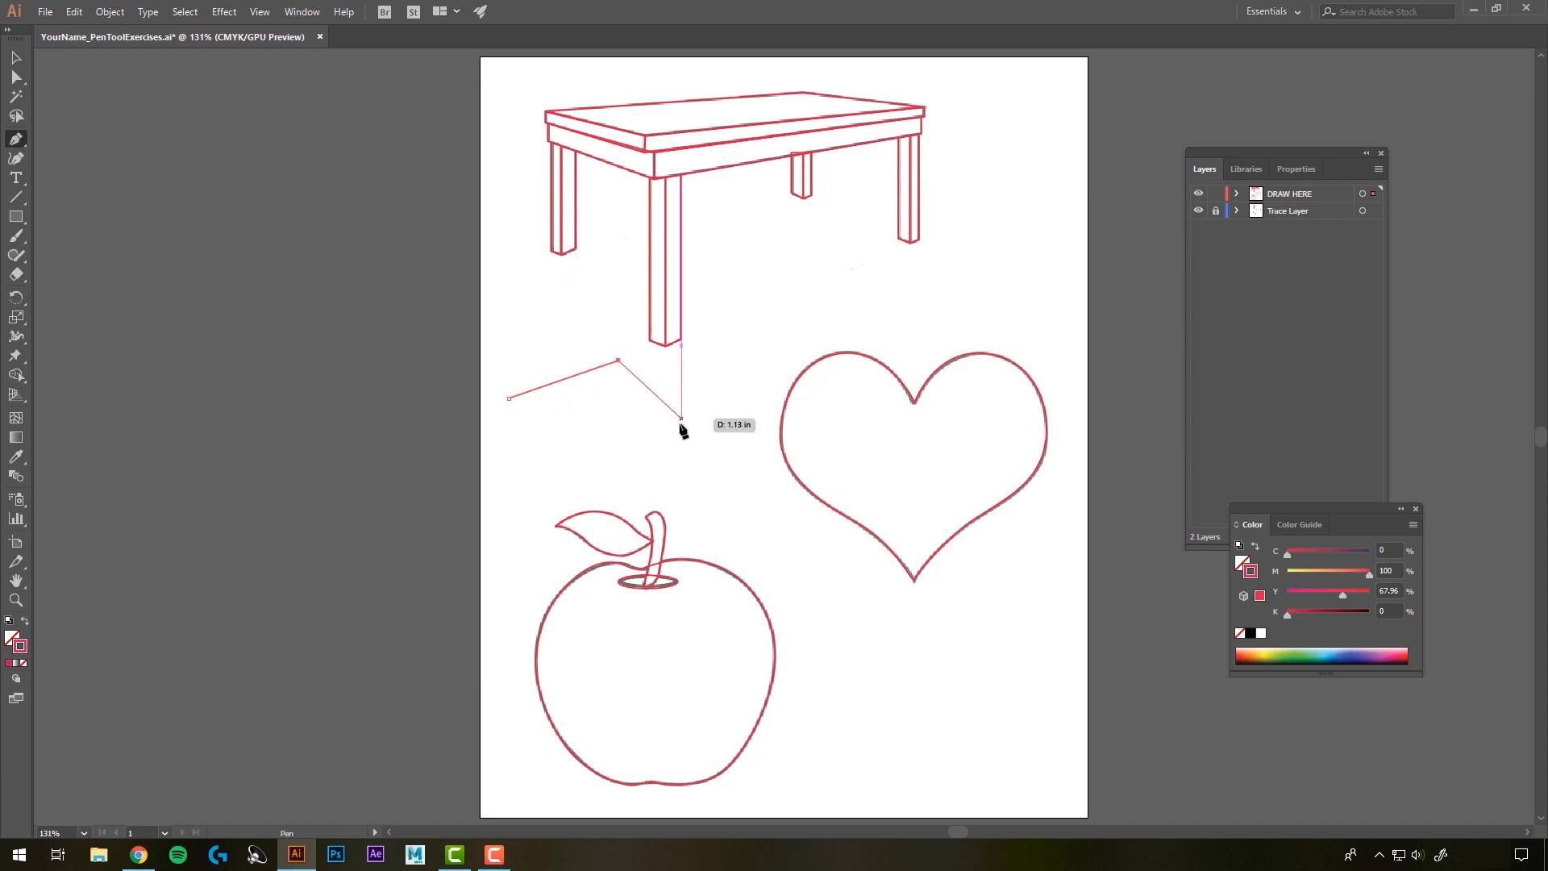
click(672, 426)
click(545, 480)
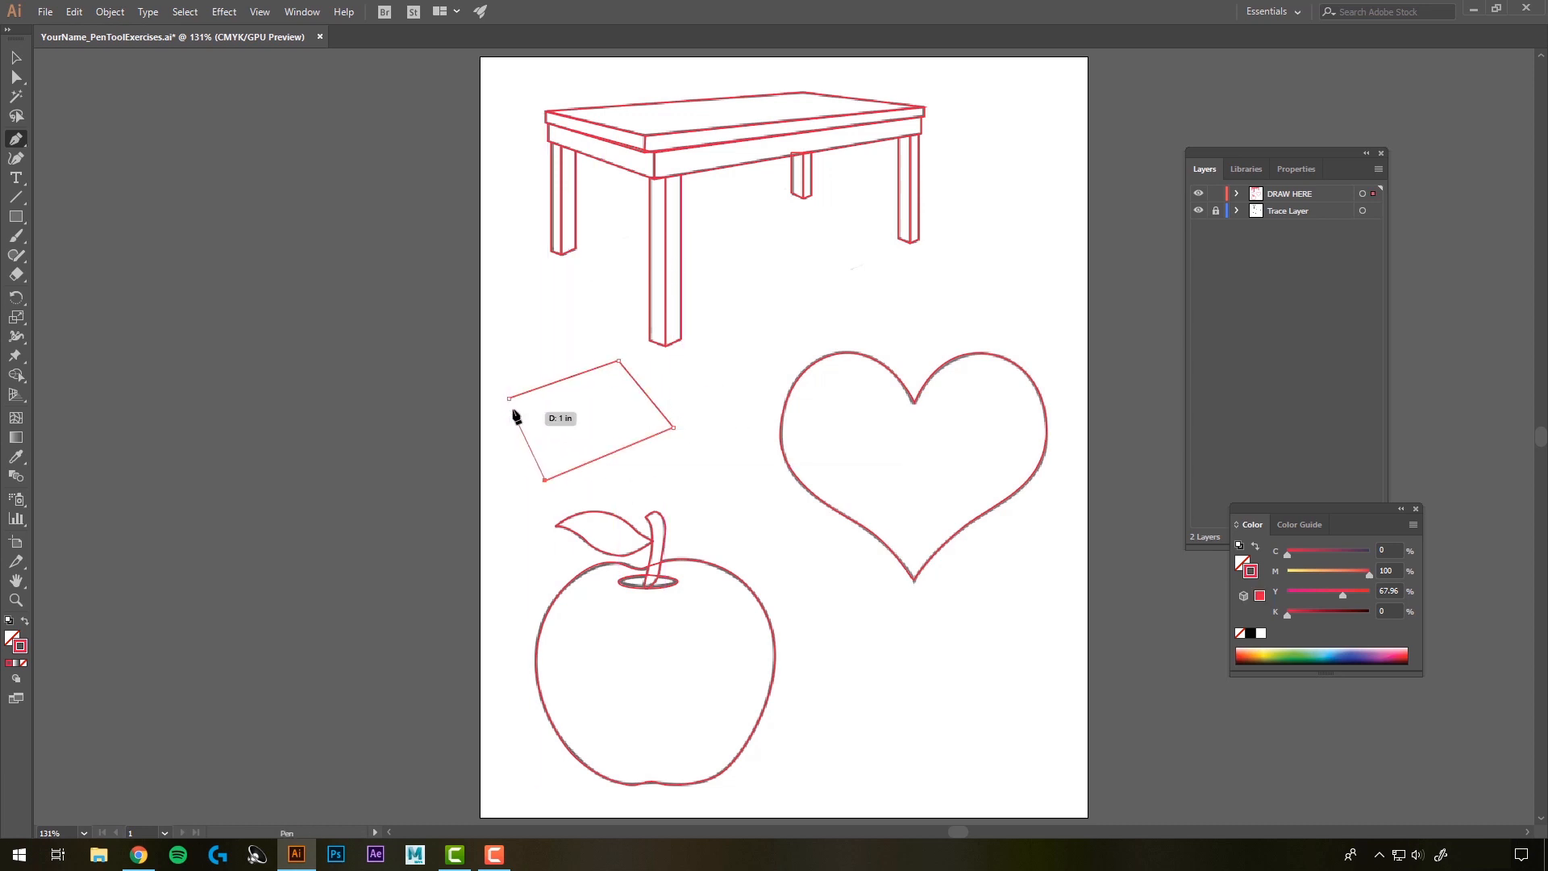
click(508, 413)
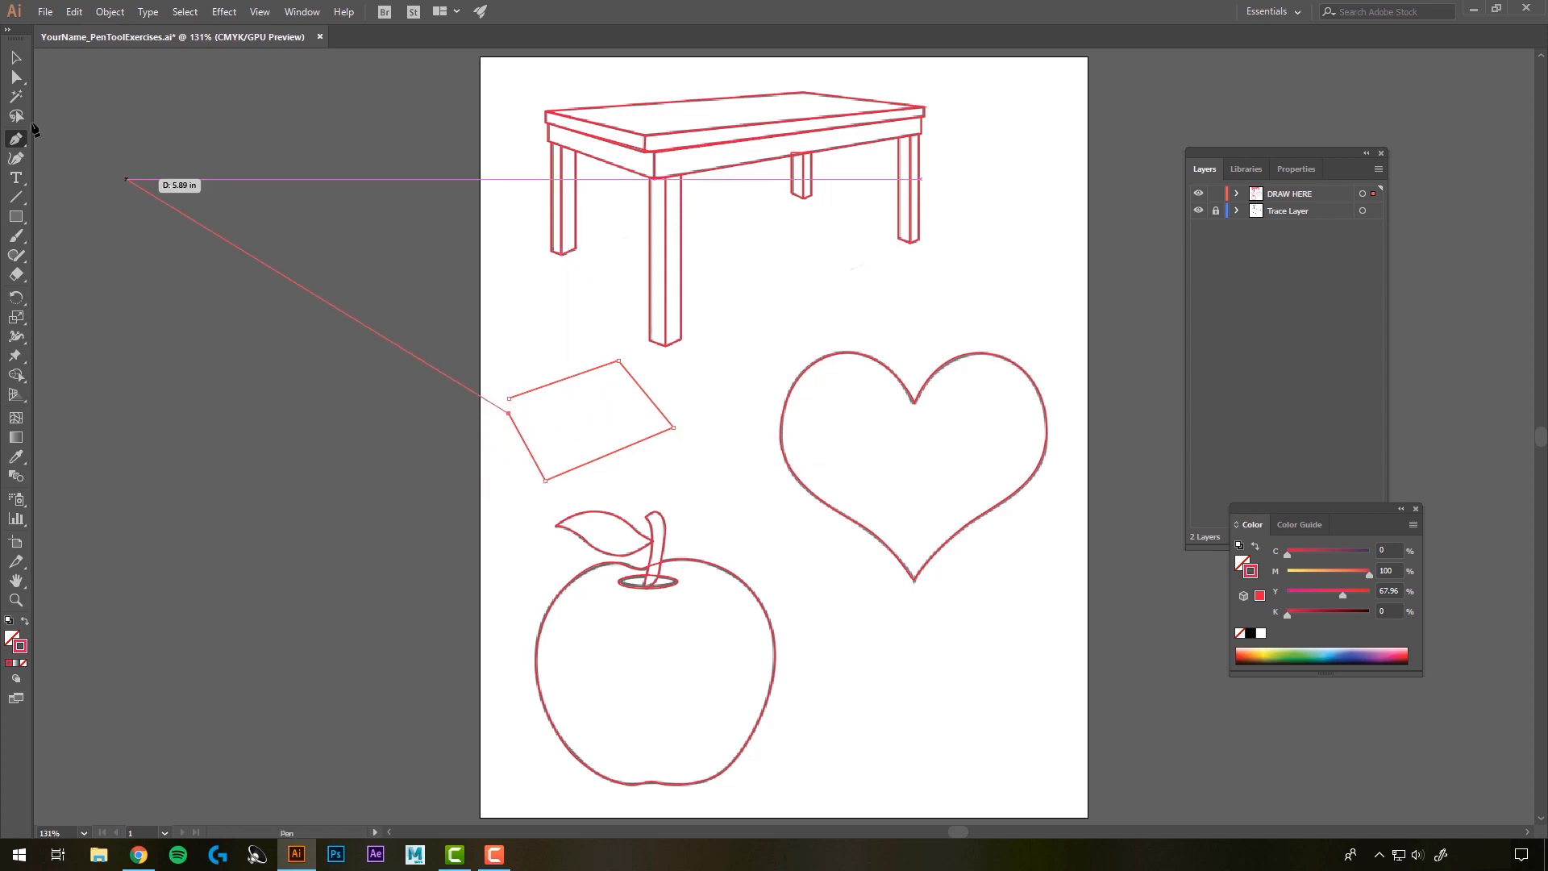
Fill the open four-sided path above the apple with crimson, deselect it, and examine the gap in its outline
click(18, 56)
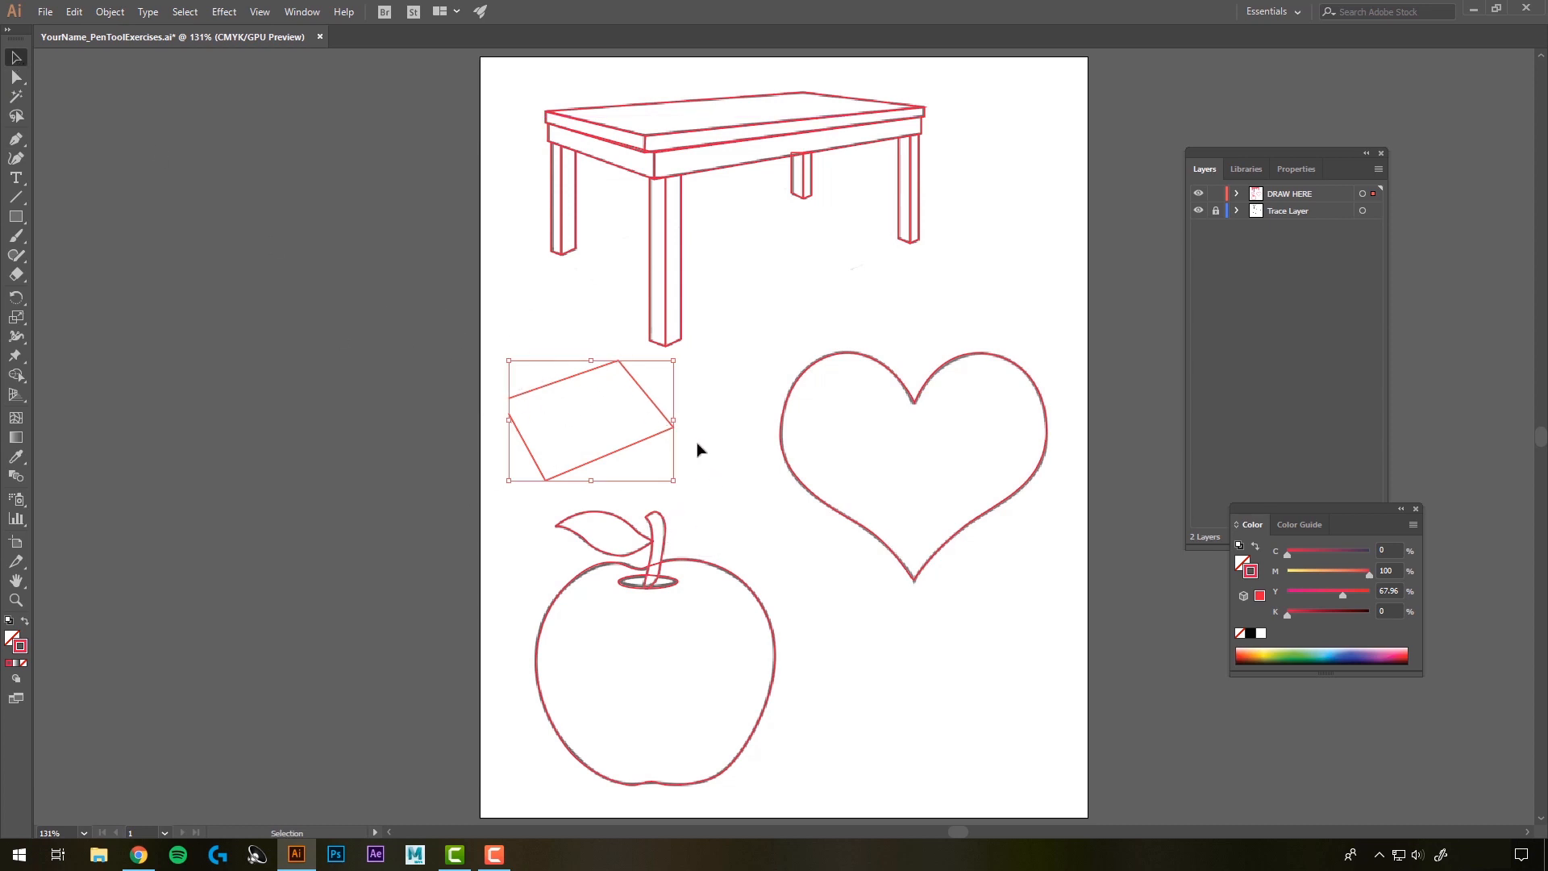
double_click(13, 647)
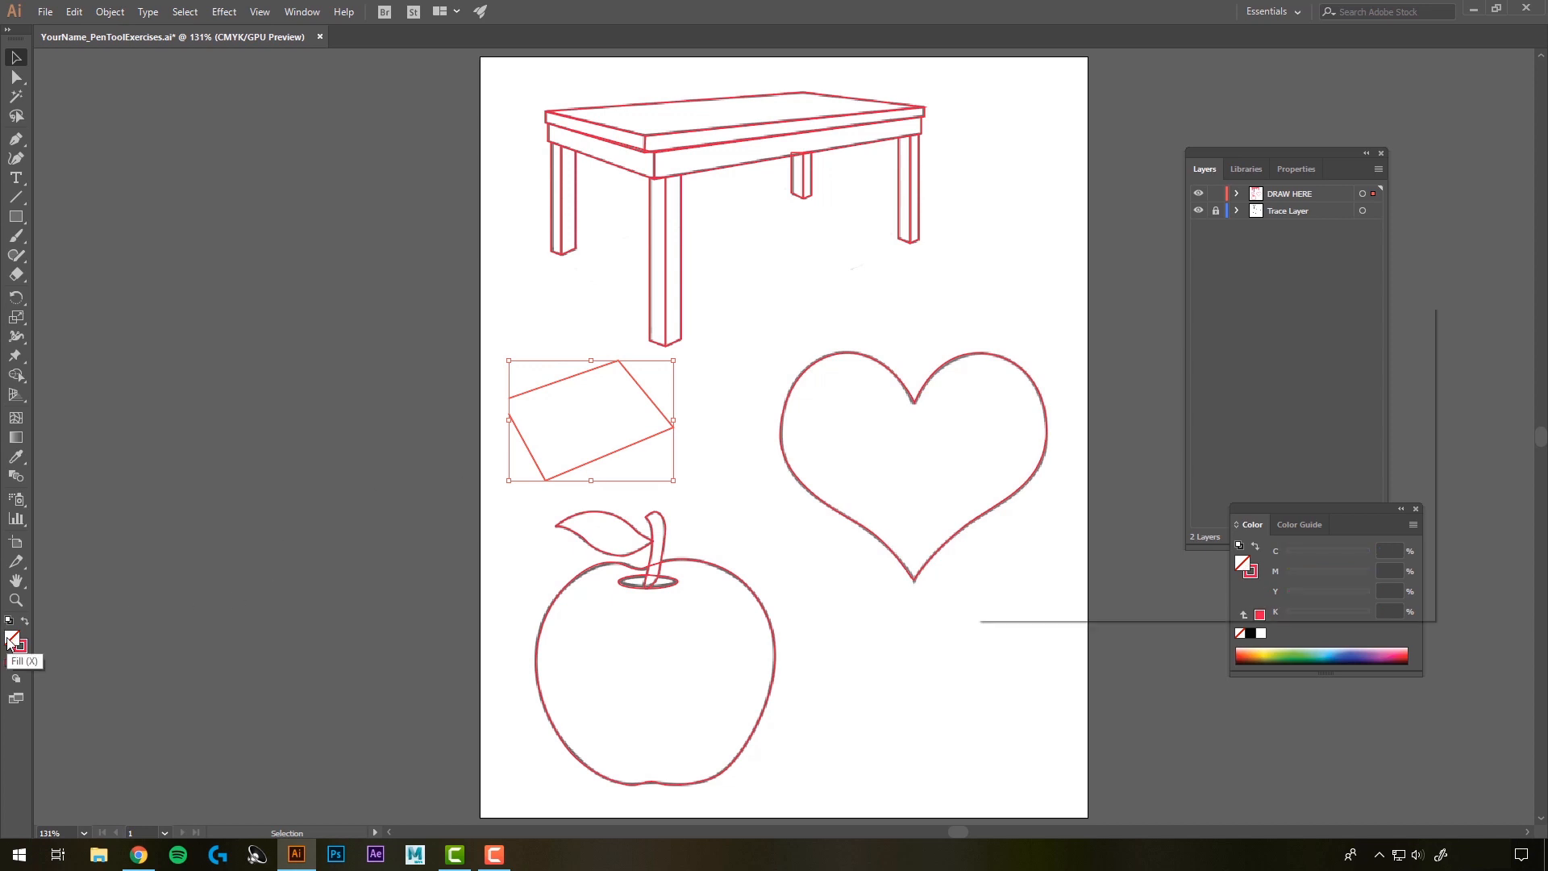
click(1353, 370)
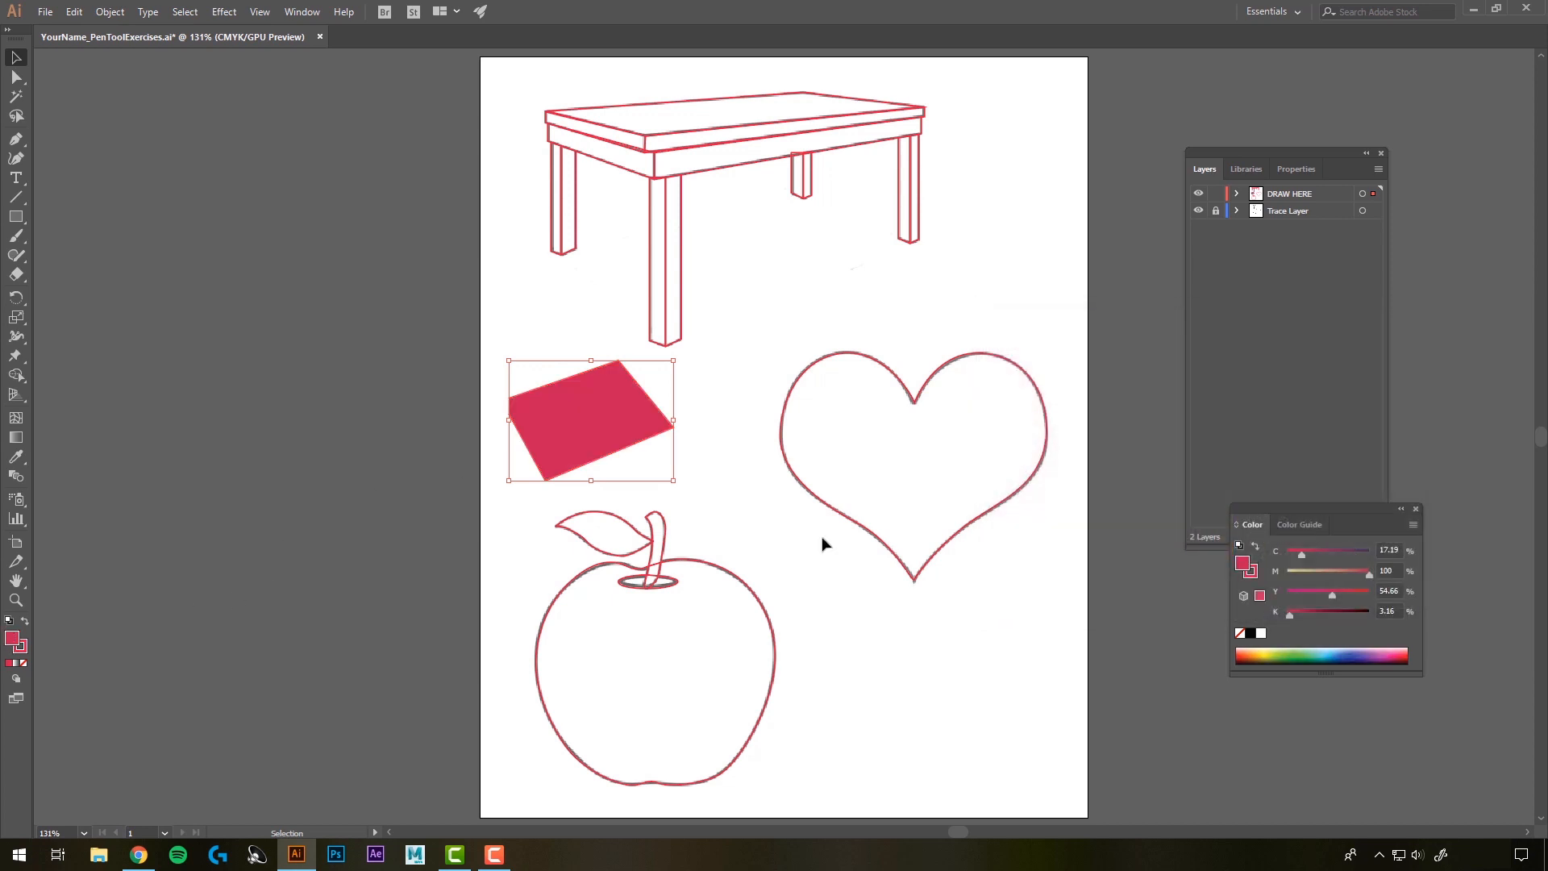
click(701, 486)
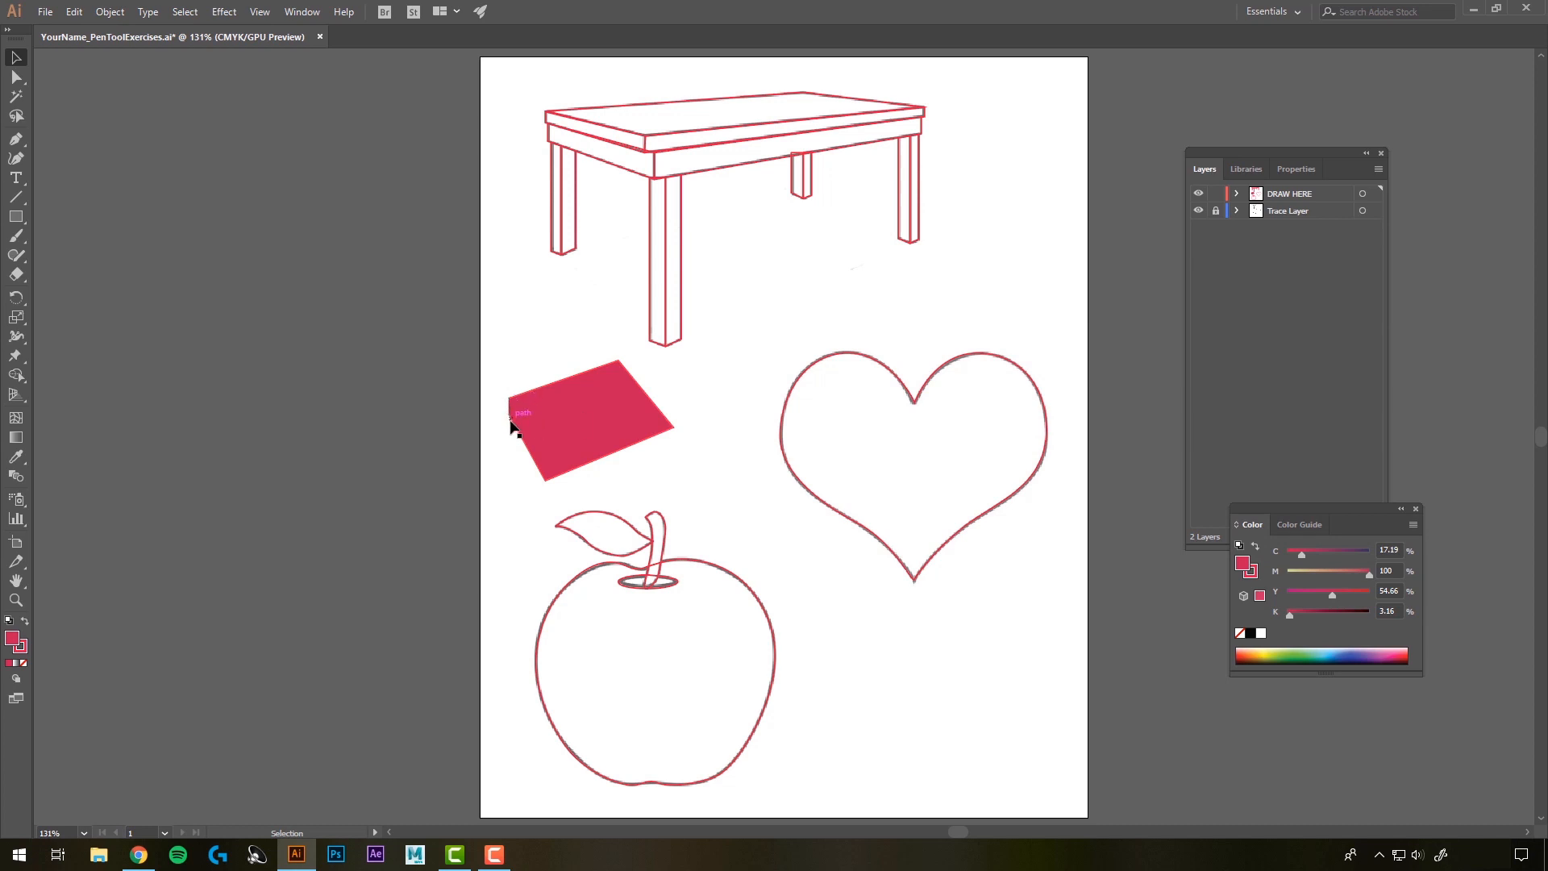
scroll(509, 415, up, 7)
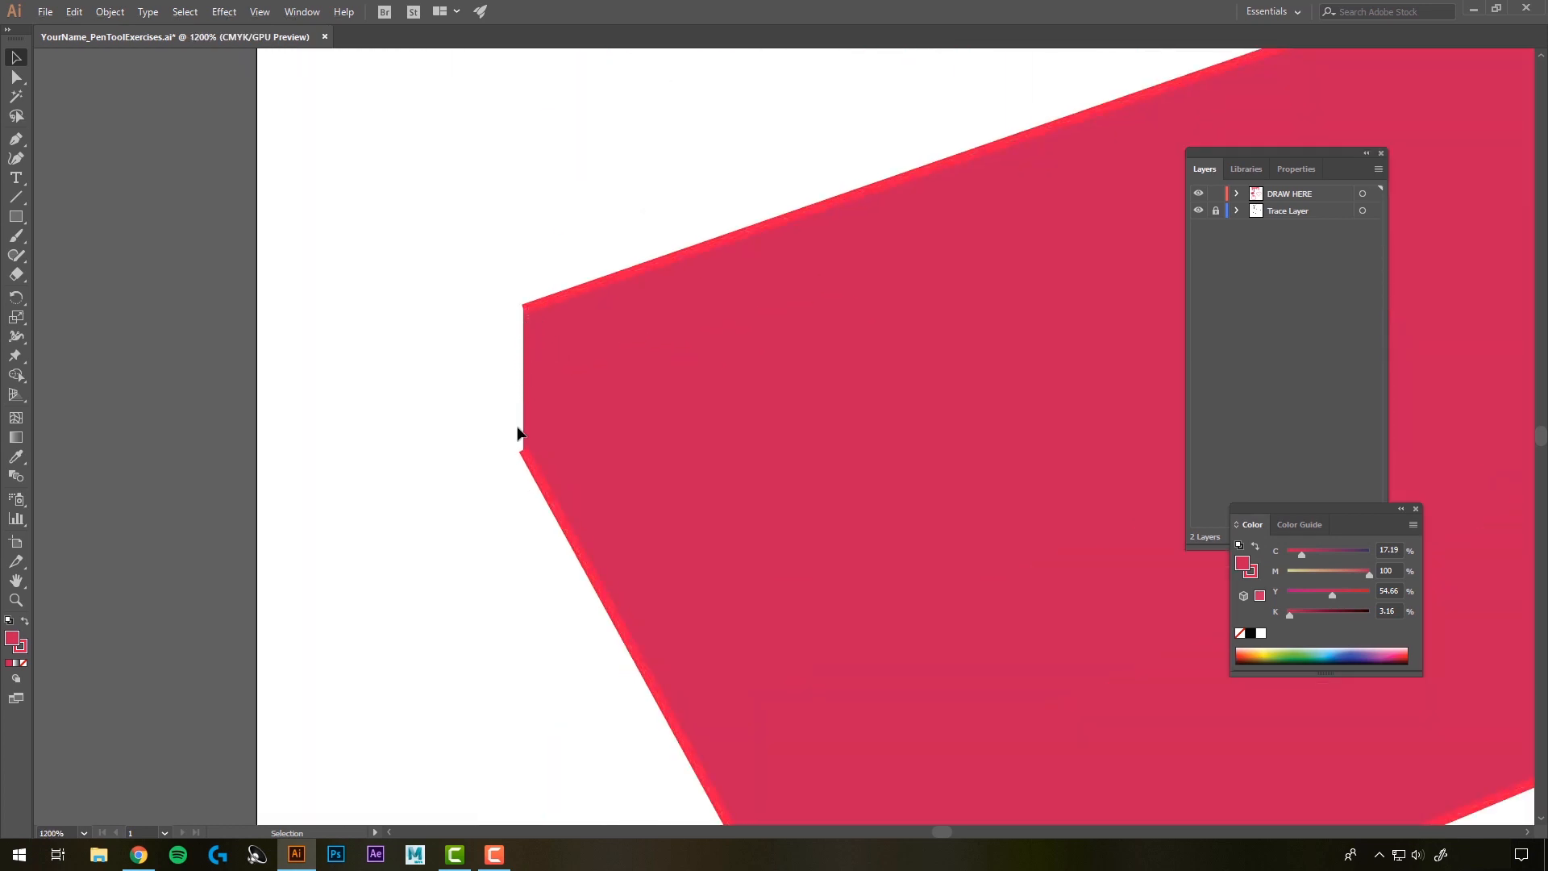
scroll(477, 432, down, 2)
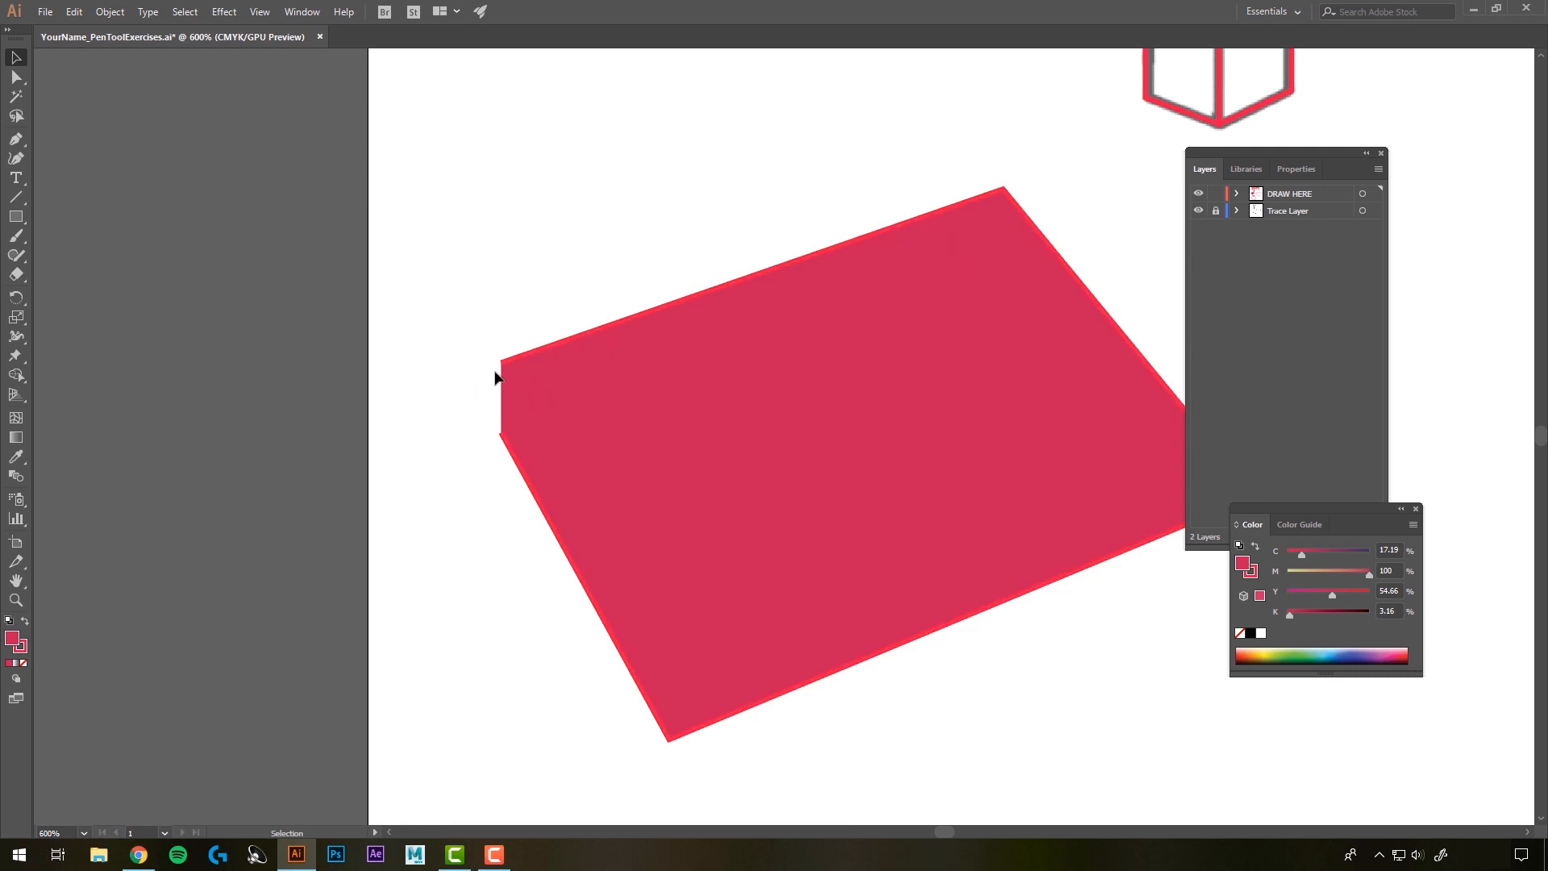
Close the gap in the filled four-sided path with the Pen tool, joining its open end to the starting anchor
click(537, 354)
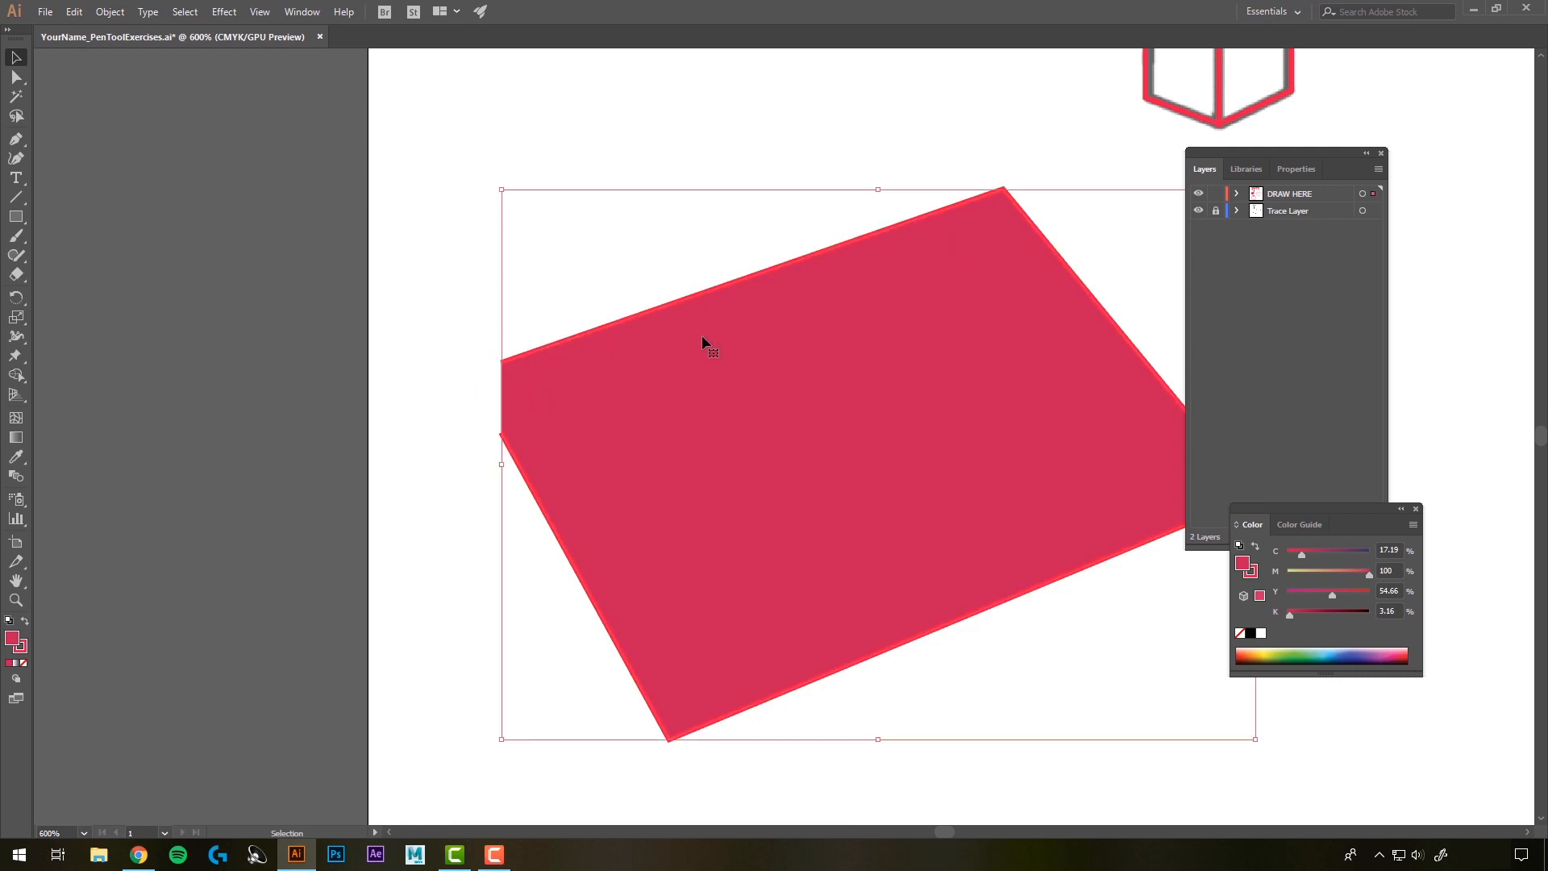
click(15, 142)
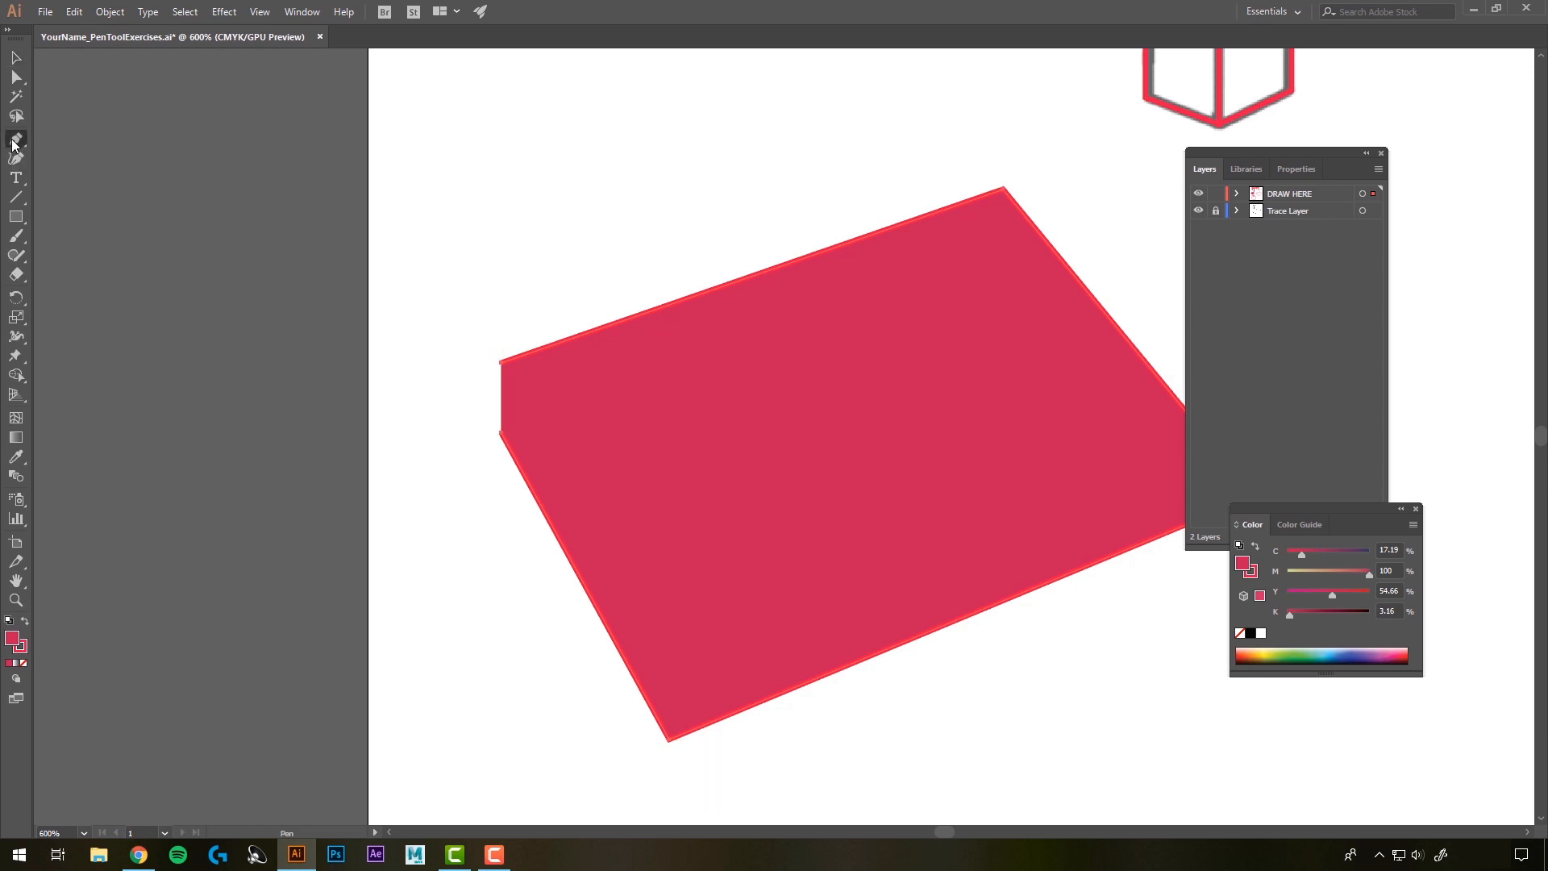
click(500, 363)
click(502, 435)
click(502, 436)
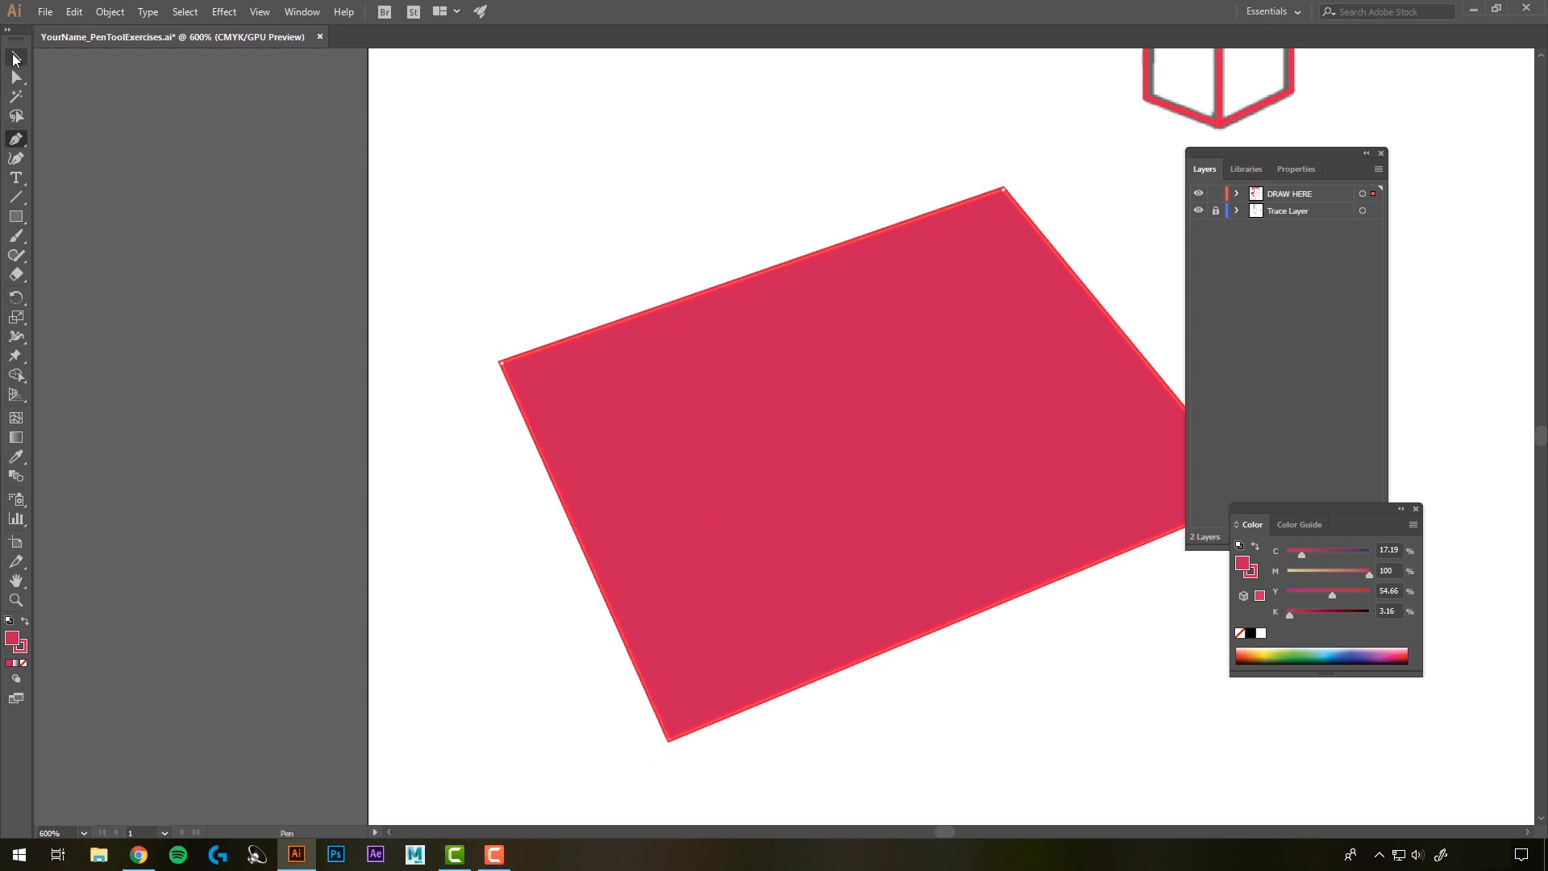
Delete the filled four-sided shape above the apple
click(15, 58)
click(657, 406)
key(Delete)
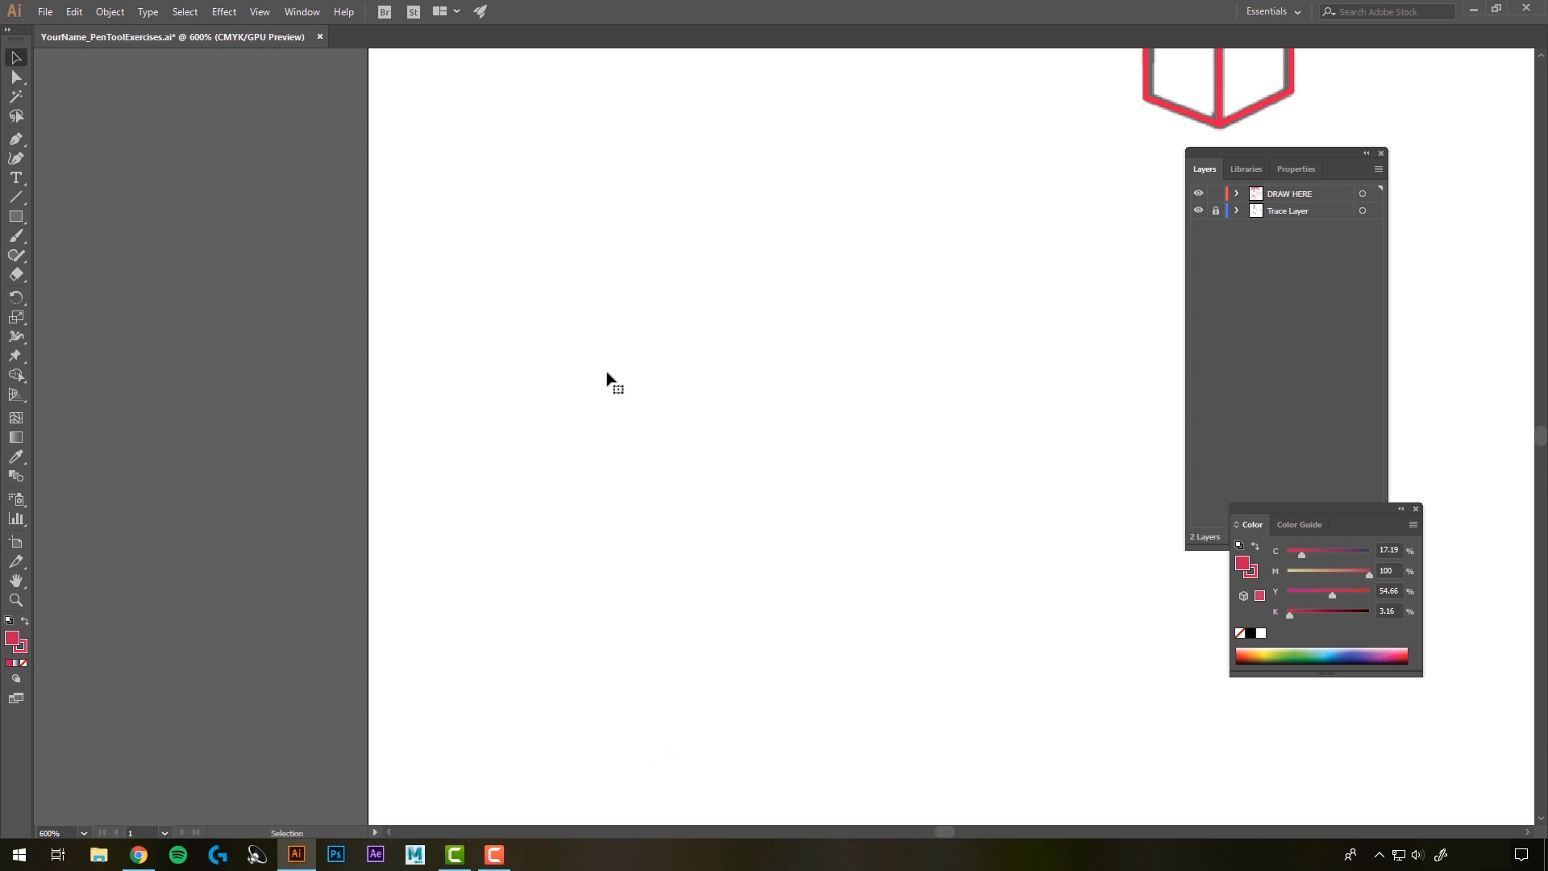
Draw four separate lines with the Line Segment Tool, meeting end to end as a tilted four-sided outline
click(18, 199)
drag(437, 294, 652, 173)
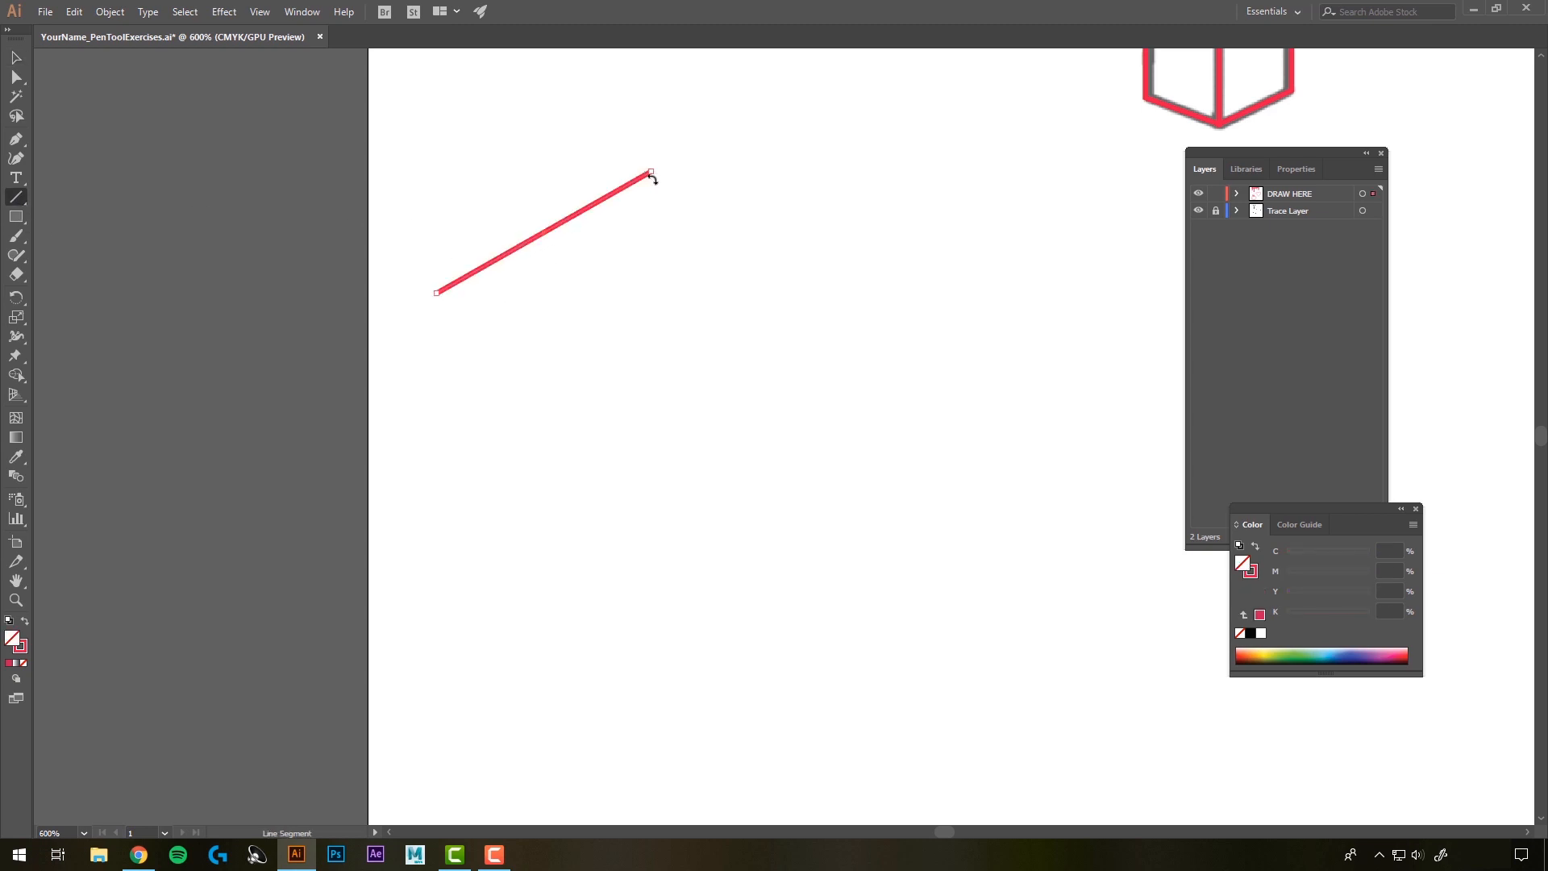
drag(794, 298, 651, 173)
drag(531, 459, 794, 297)
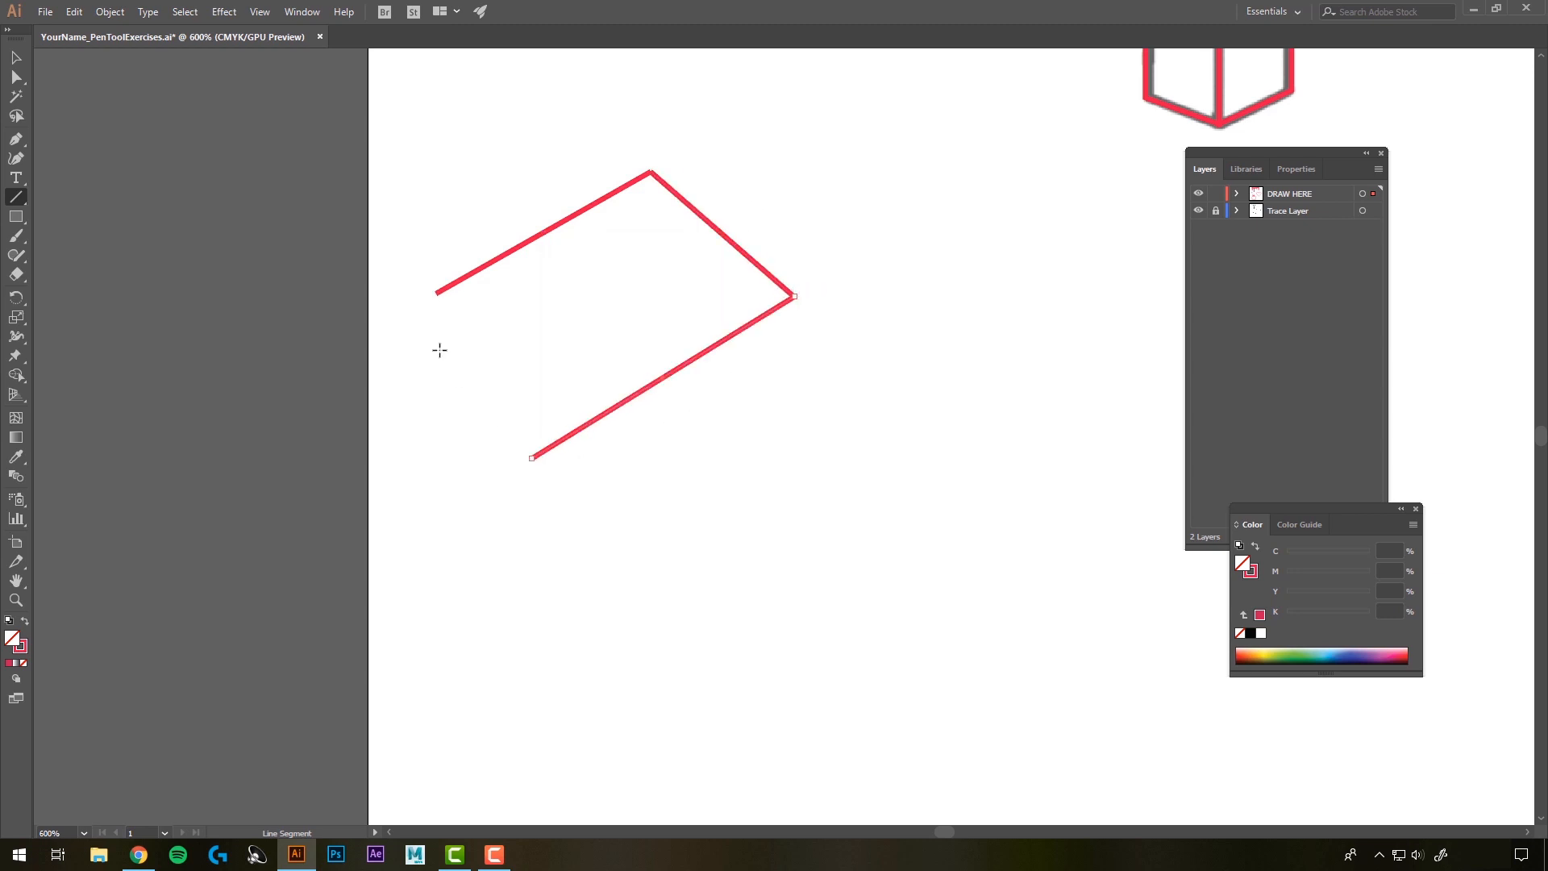
drag(437, 292, 531, 458)
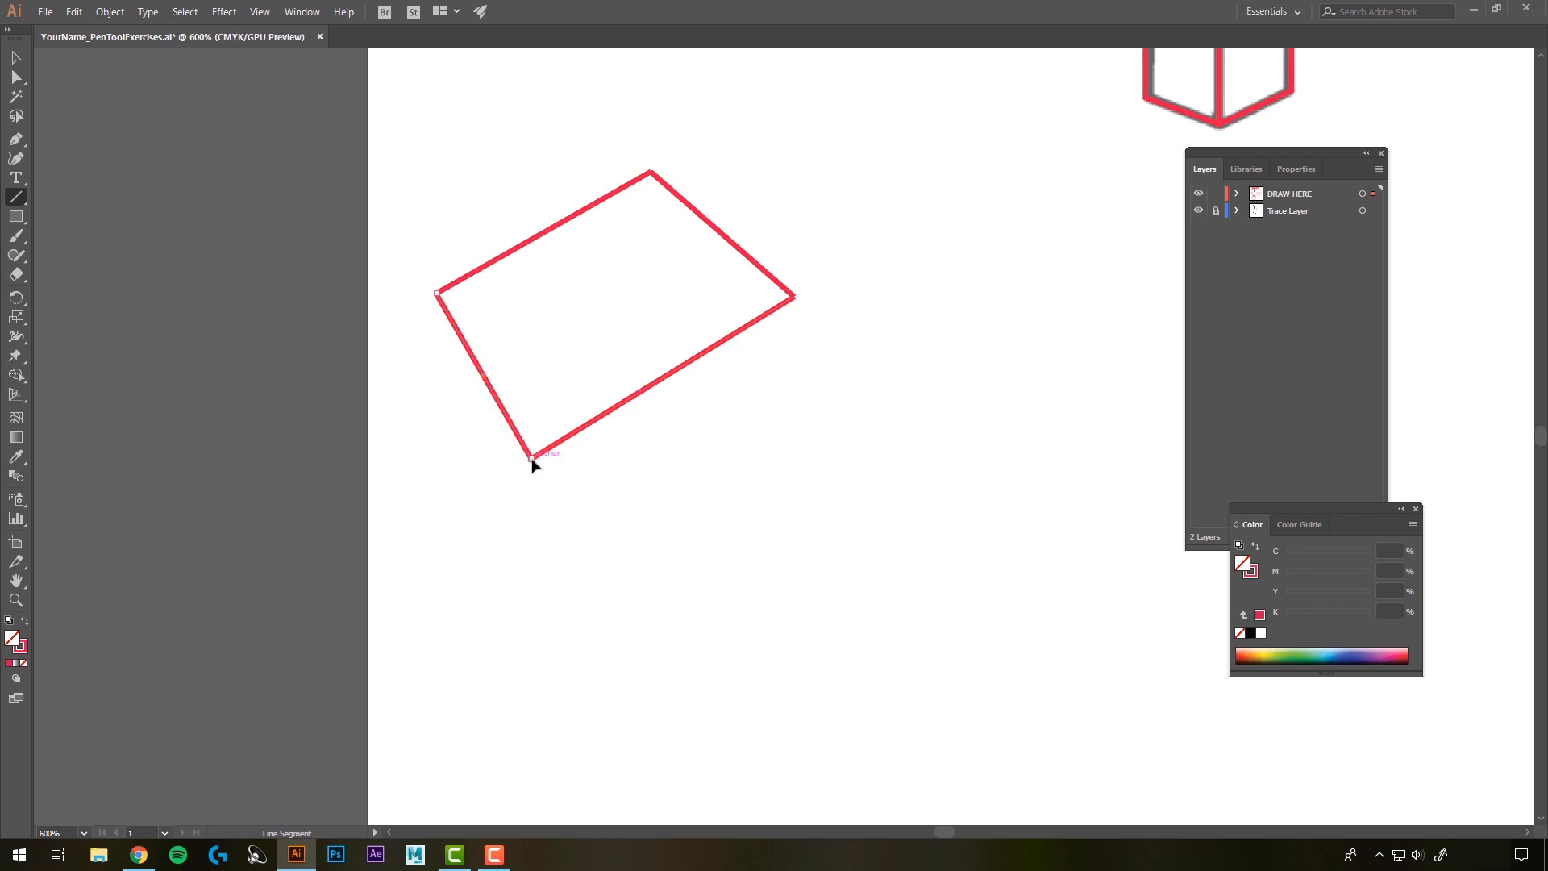
Select all four separate line segments together and try to fill the outline with crimson
click(15, 57)
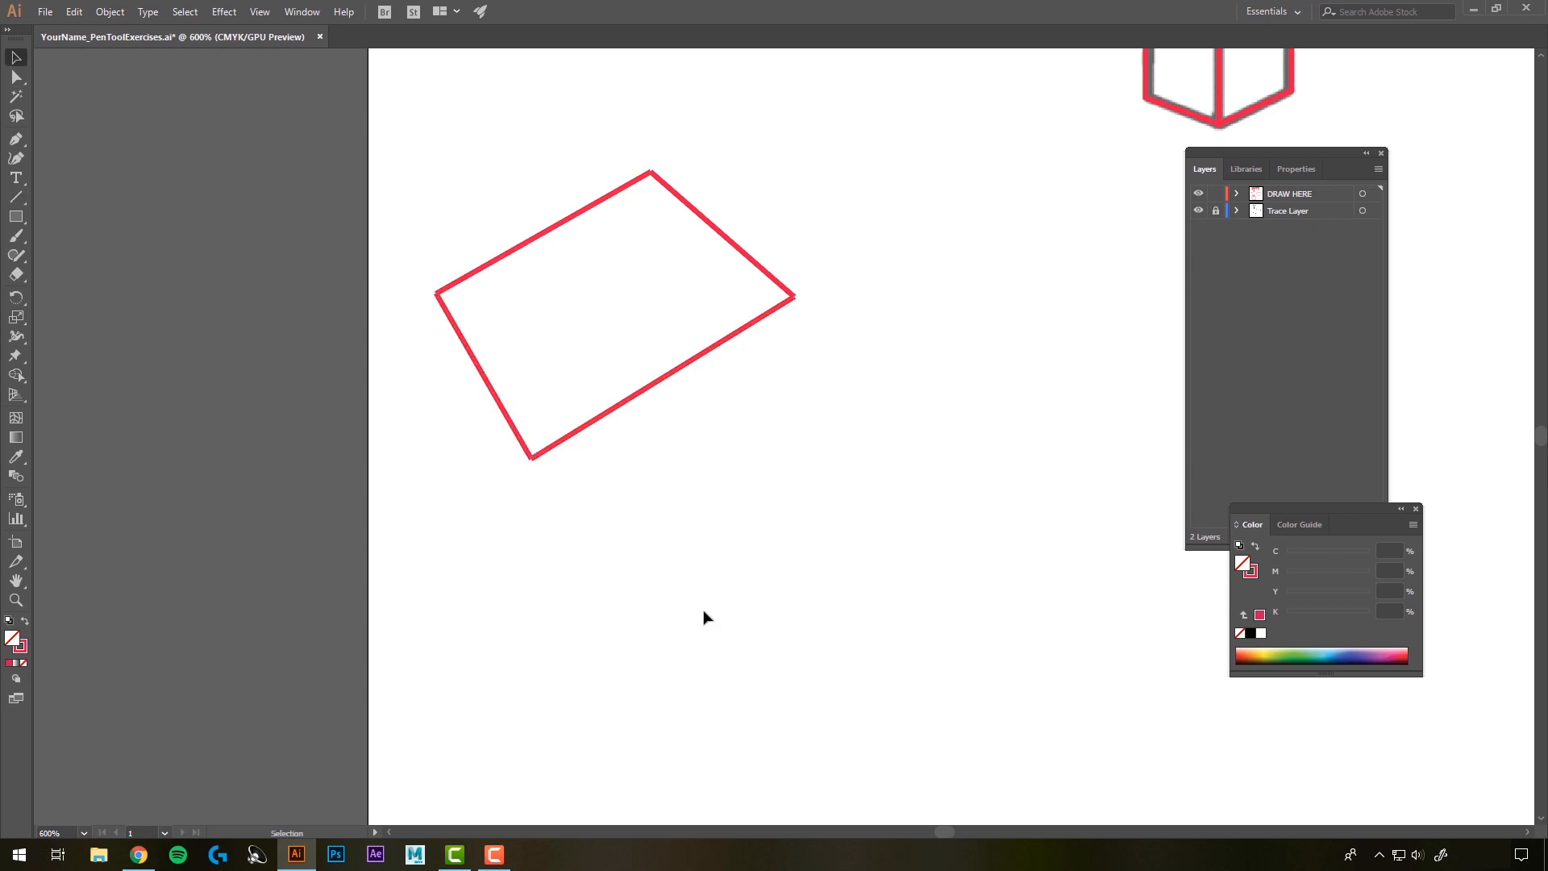
drag(877, 177, 440, 480)
click(769, 495)
click(465, 347)
drag(439, 159, 800, 463)
double_click(14, 644)
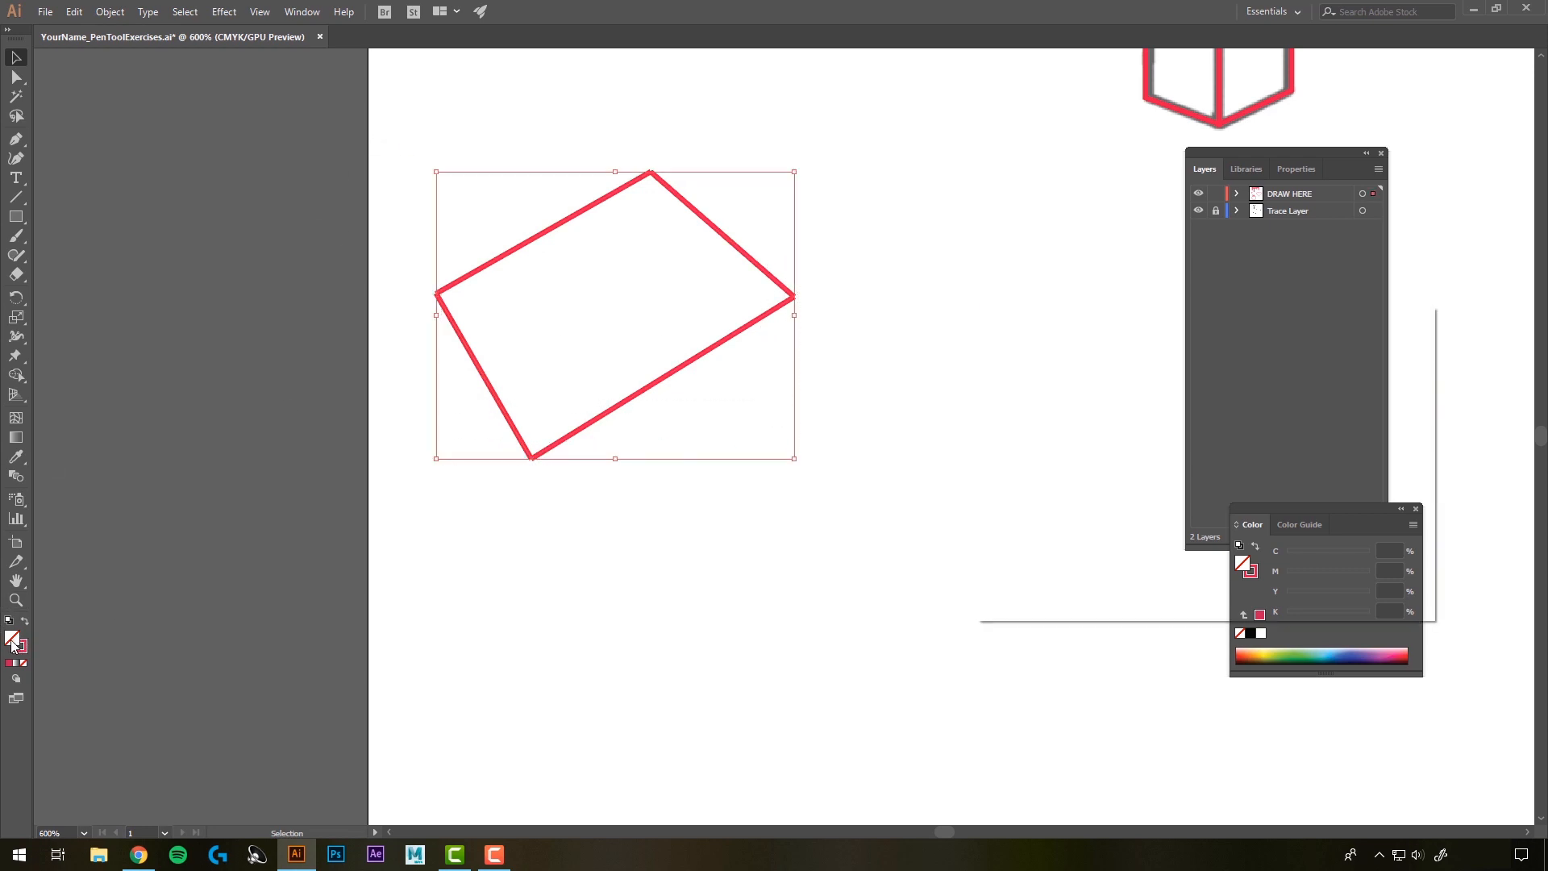
click(1367, 376)
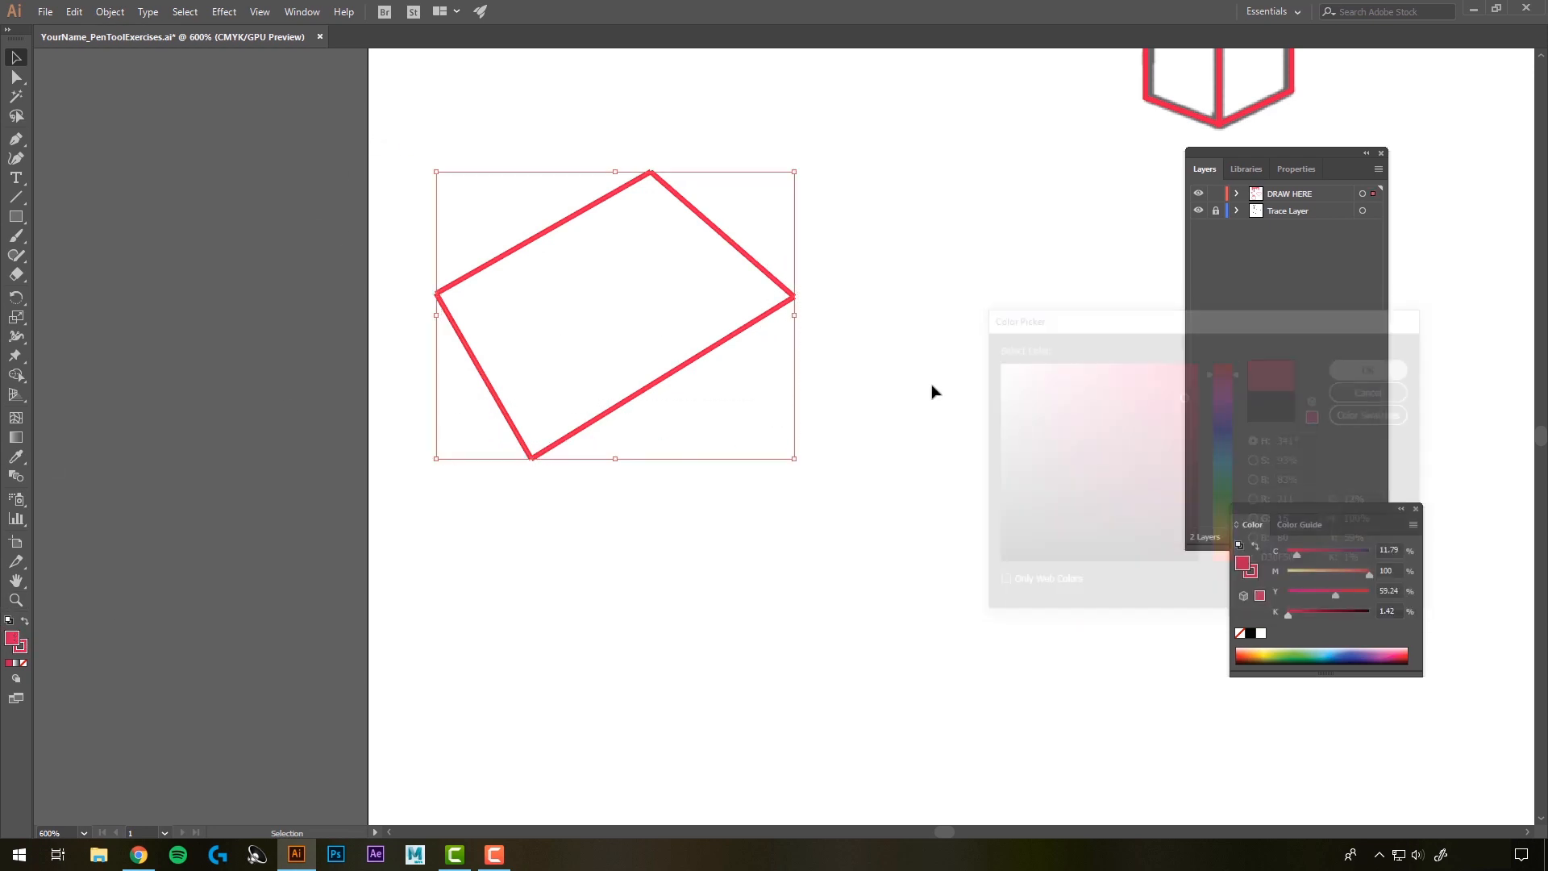
click(816, 325)
Pull the lower line's right endpoint away from the adjoining line with the Direct Selection Tool, and delete all four lines
click(15, 77)
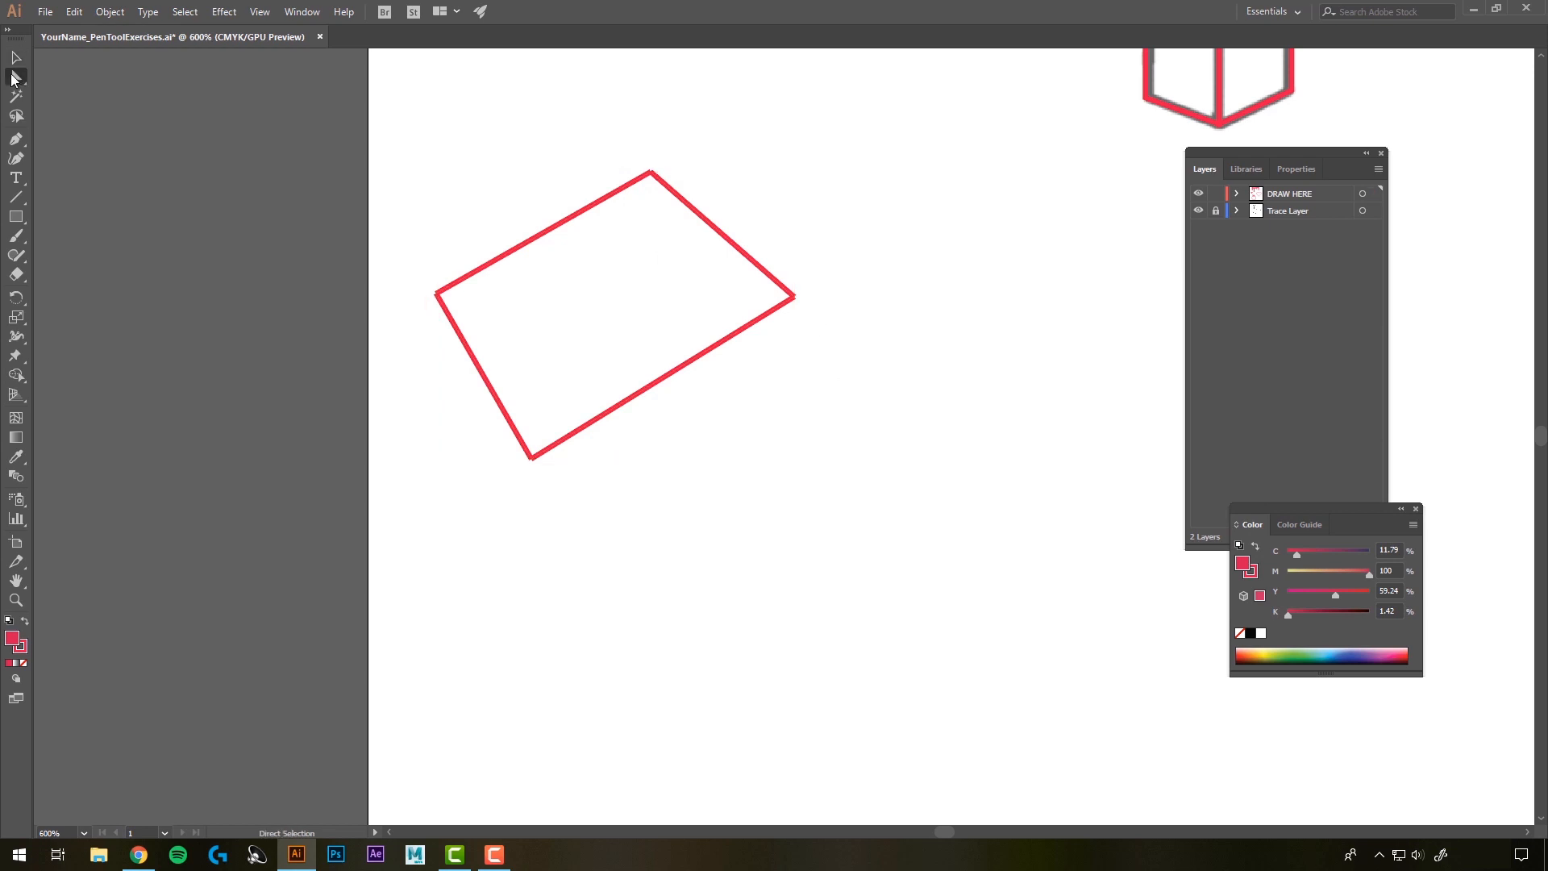
drag(795, 298, 800, 333)
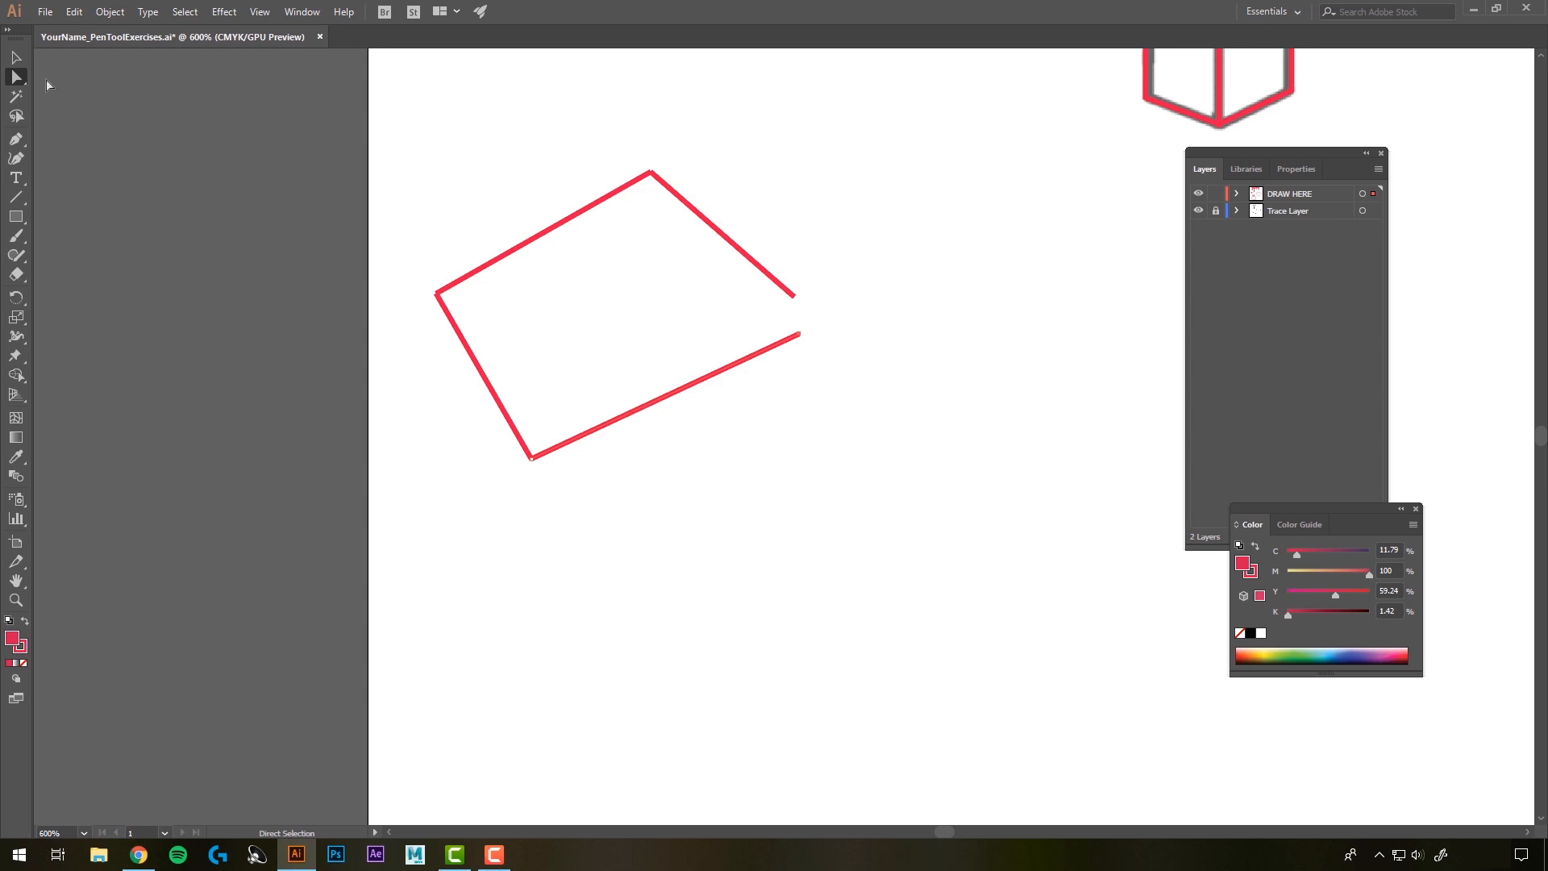
click(14, 61)
drag(482, 163, 842, 478)
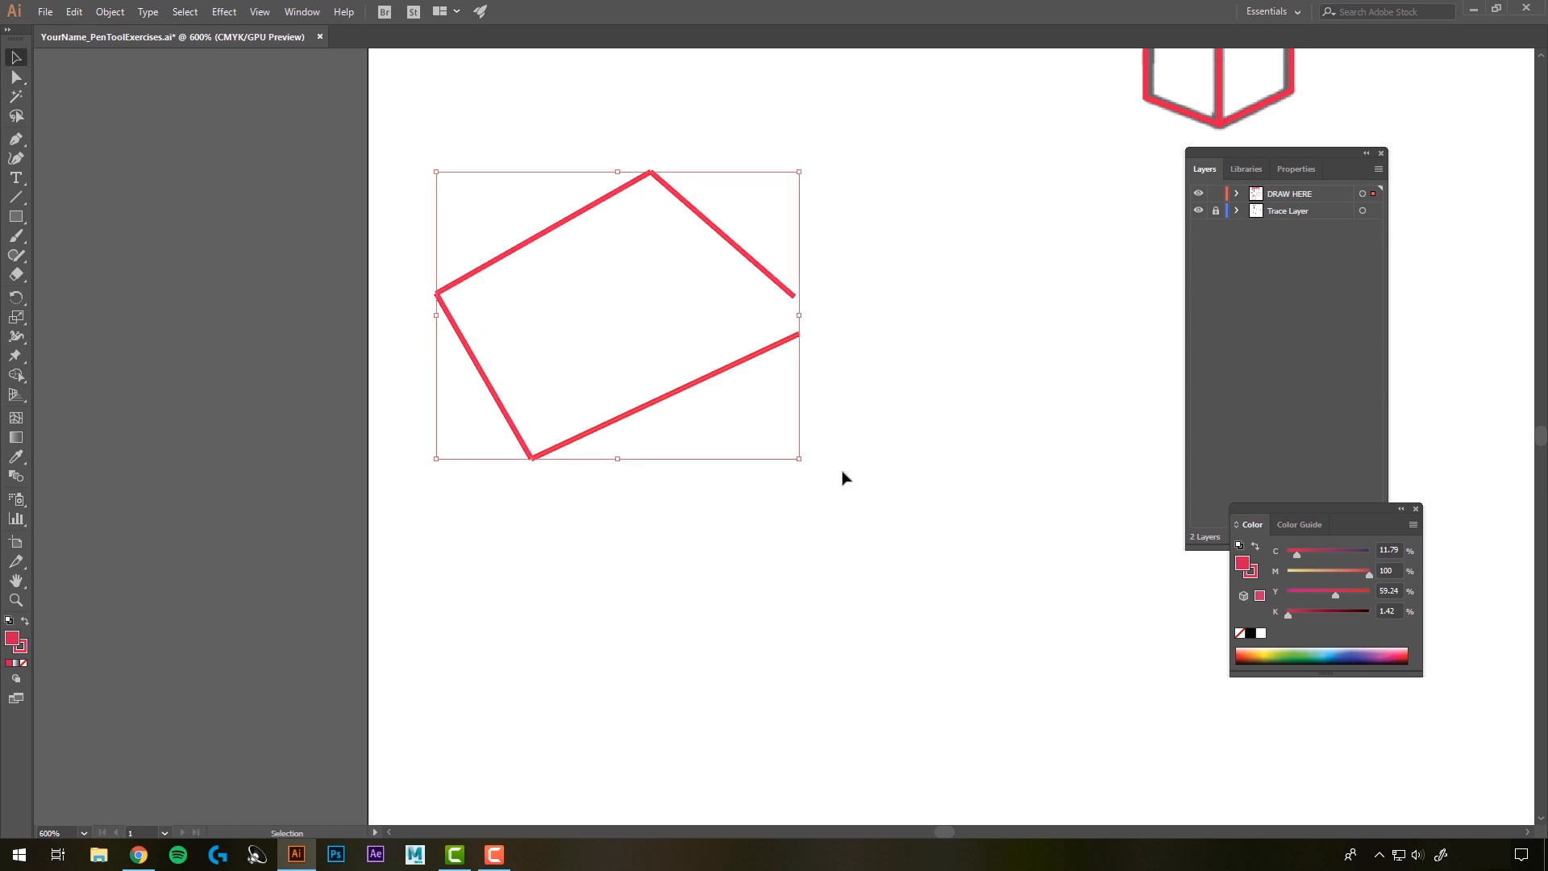
key(Delete)
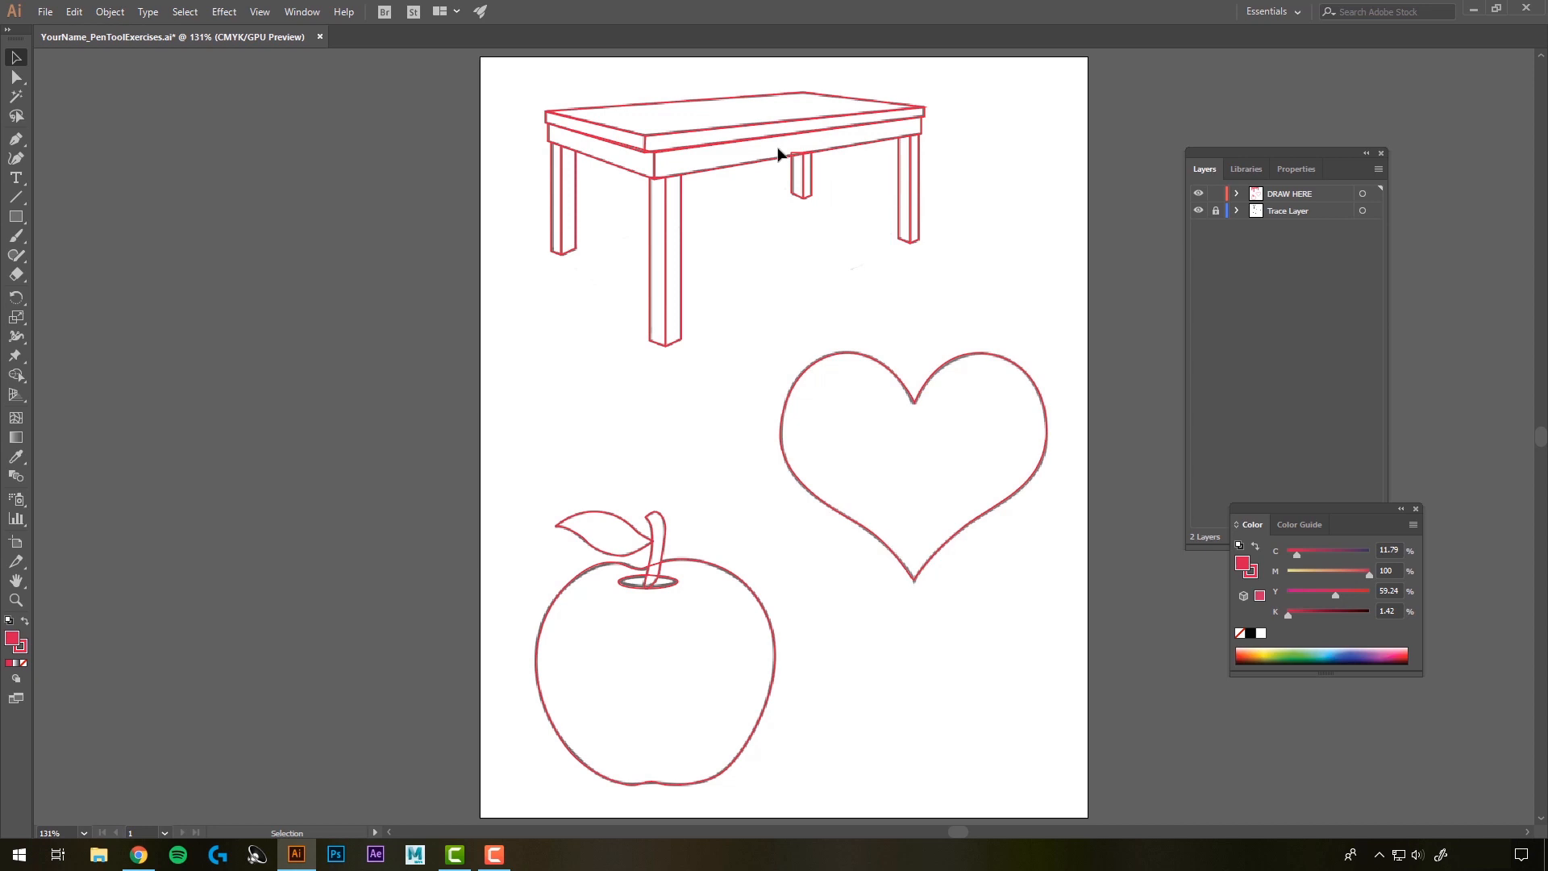
Fill the left face of the table's short back leg with dark brown 4C2D08
scroll(805, 149, up, 3)
scroll(806, 149, up, 2)
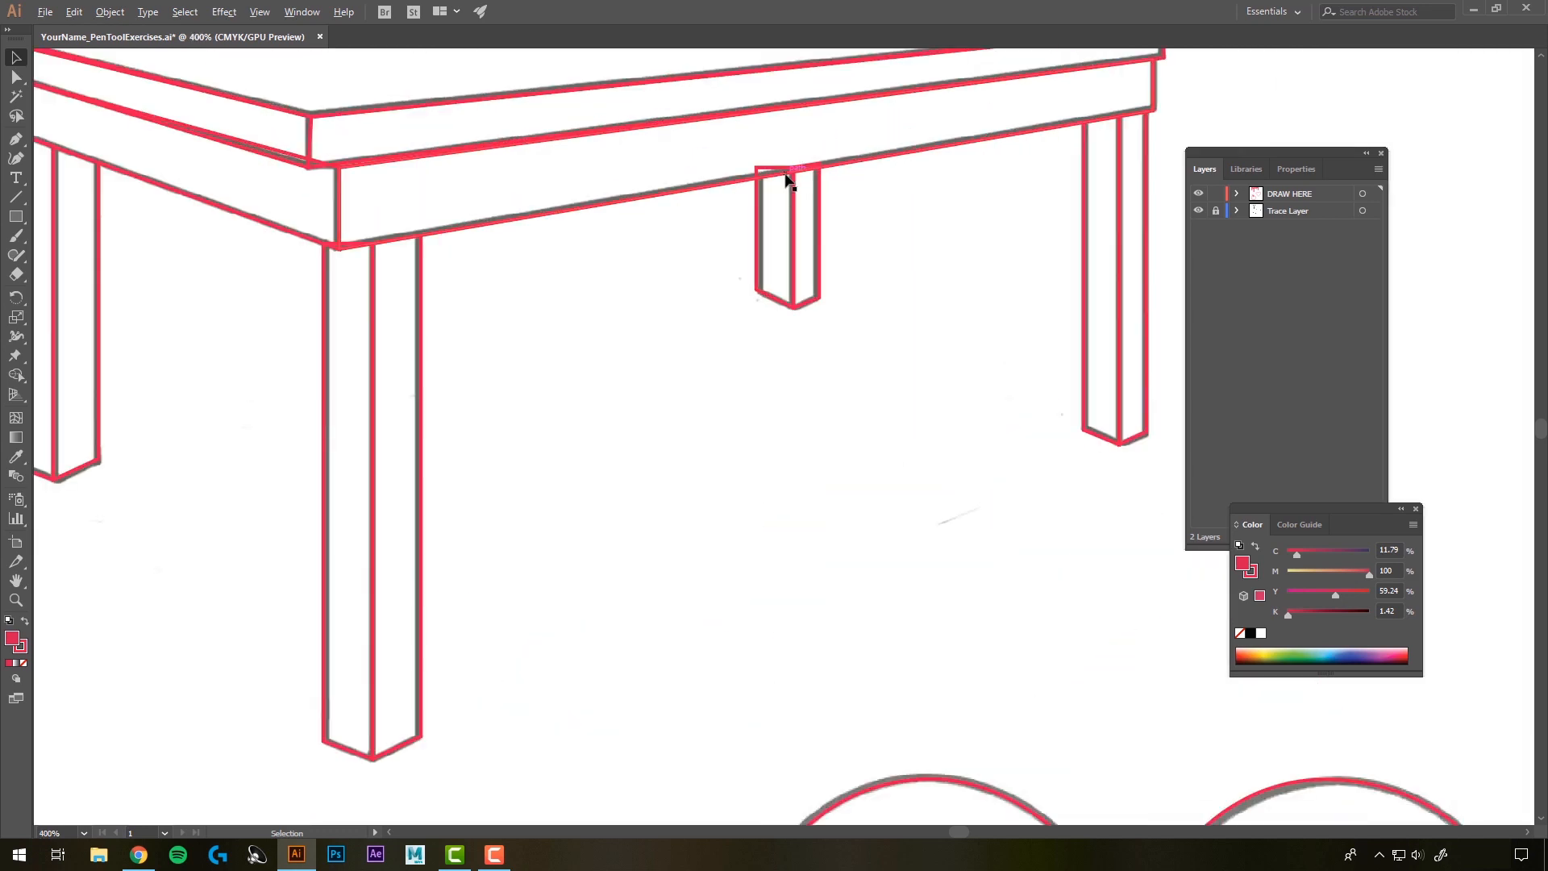
click(745, 165)
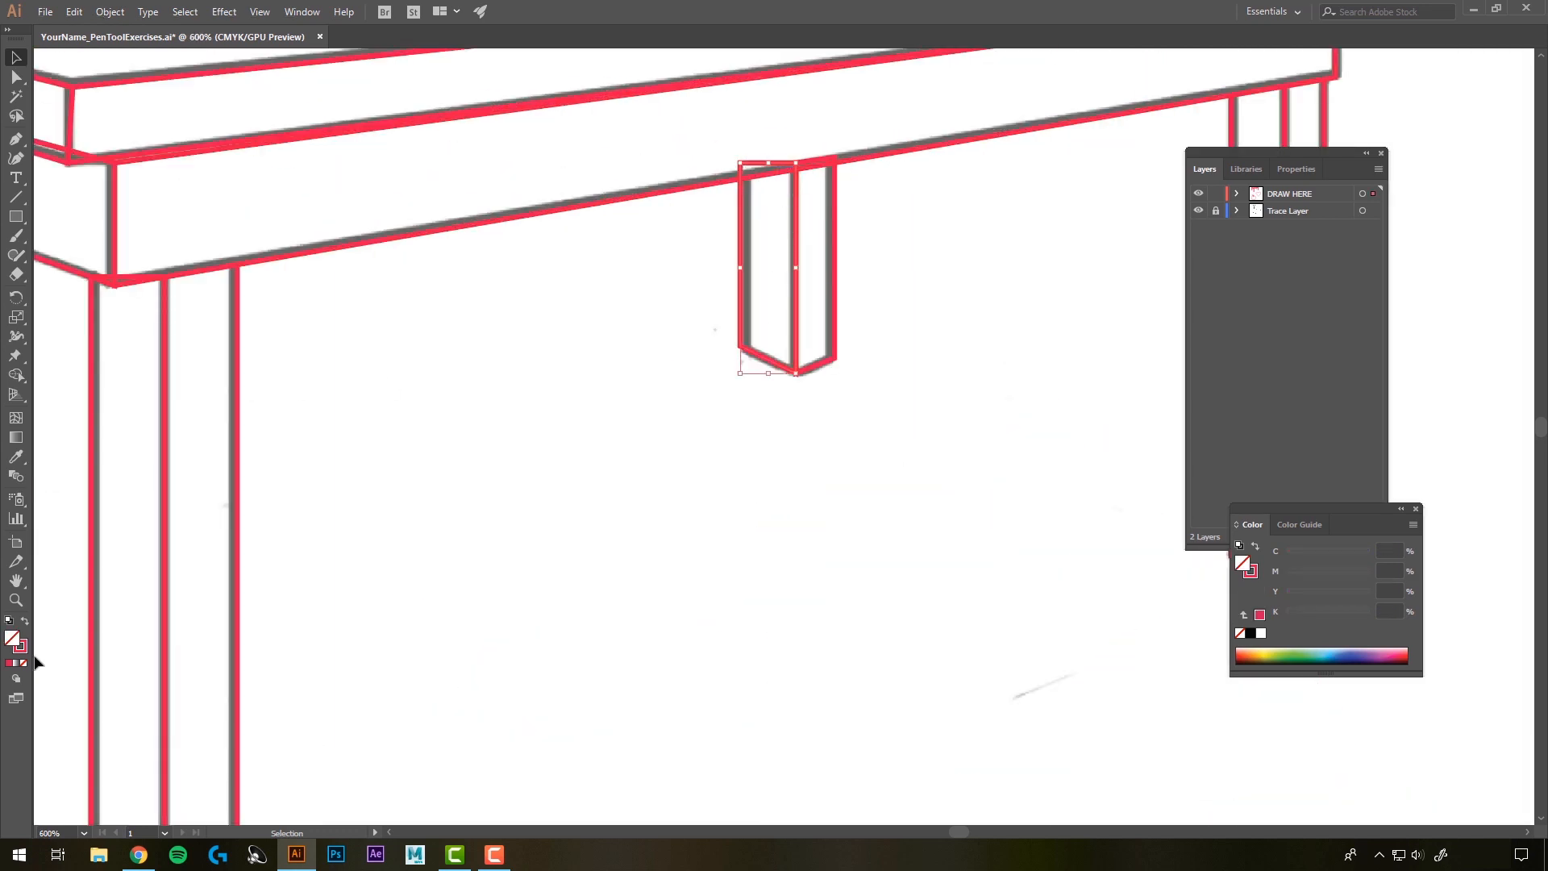
double_click(11, 639)
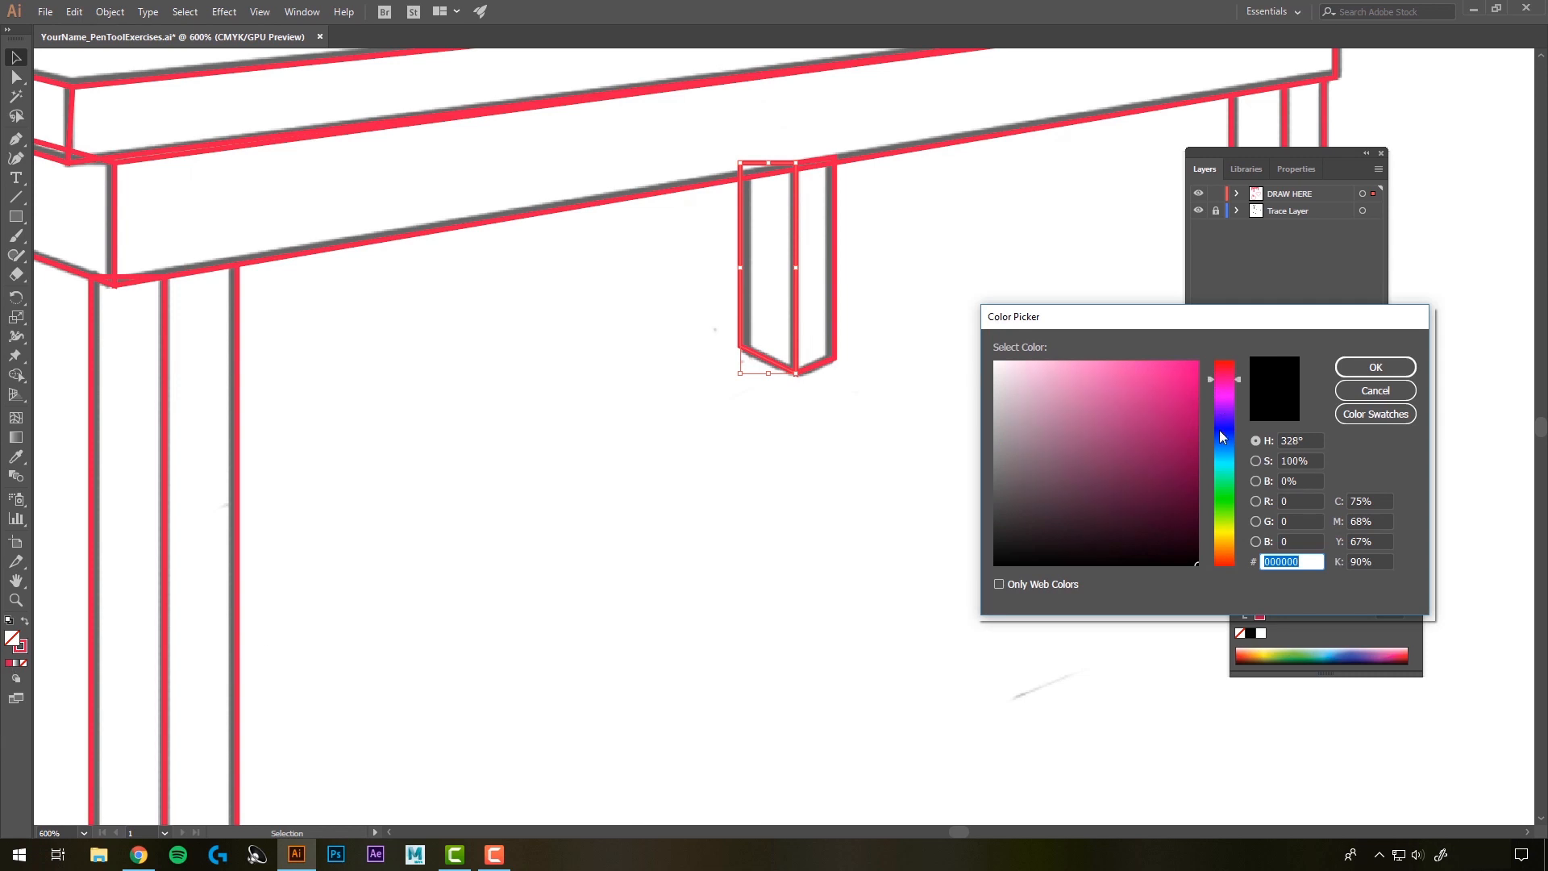
drag(1220, 431, 1211, 542)
click(1178, 504)
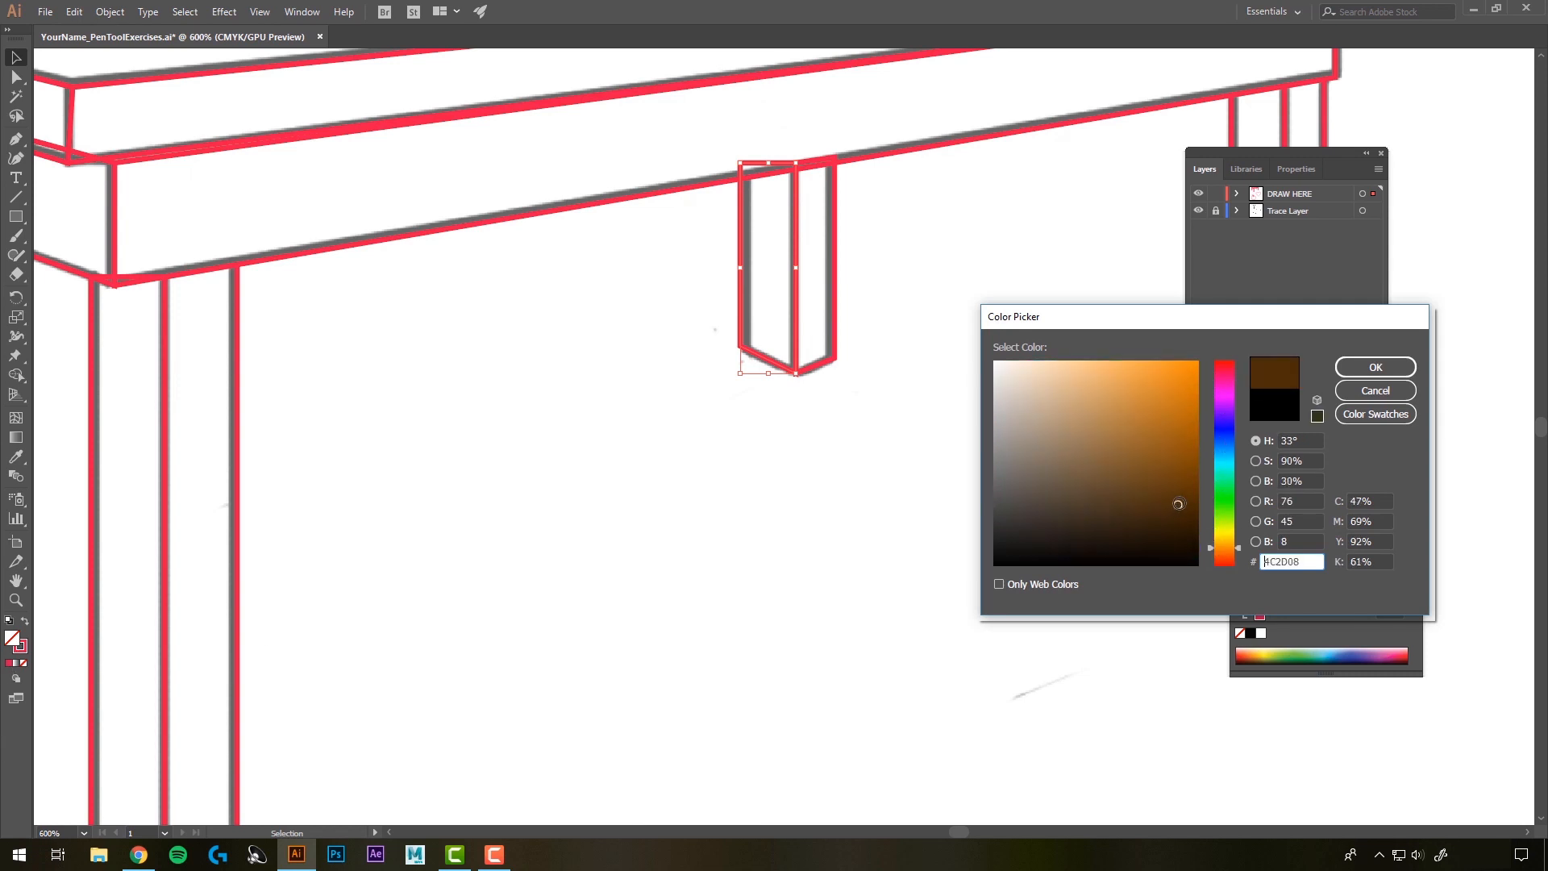
click(1339, 369)
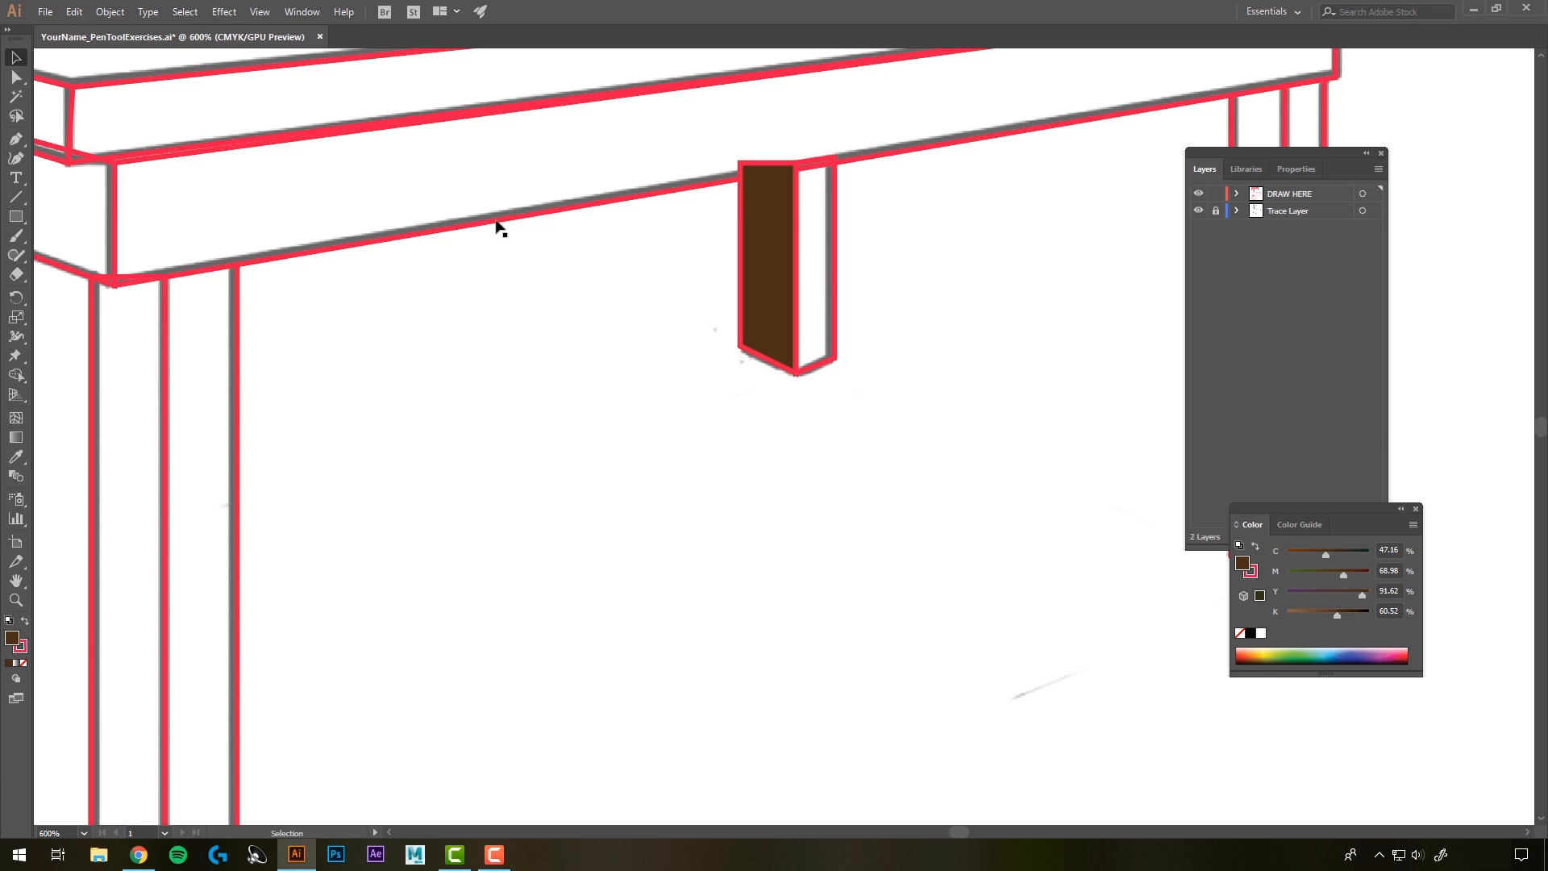
Fill the long apron face beneath the tabletop with reddish dark brown 492307 and deselect it
click(520, 222)
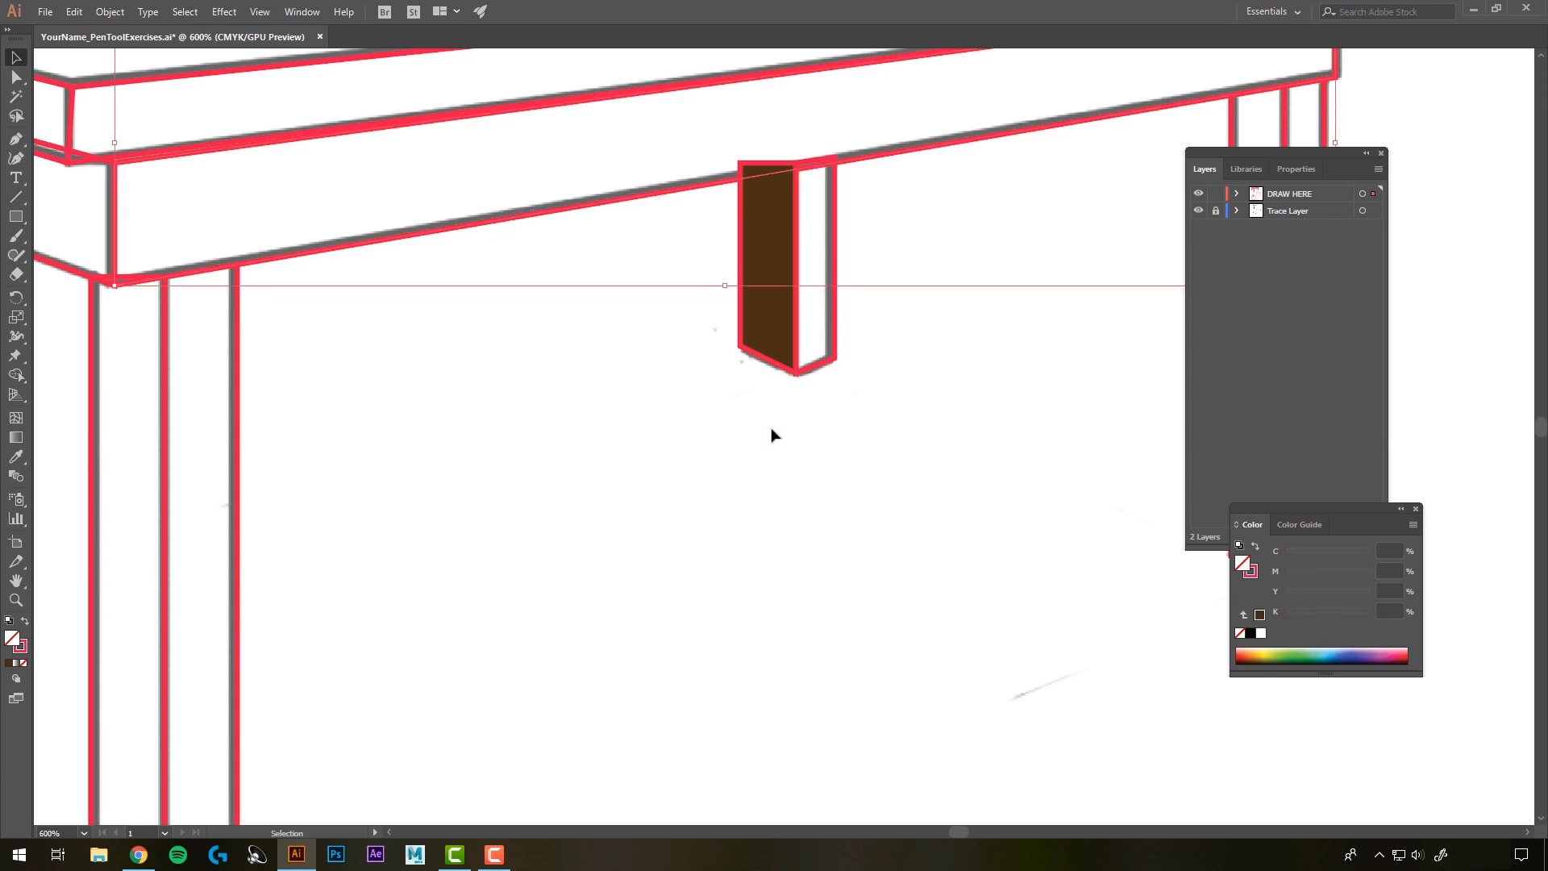
double_click(12, 637)
drag(1231, 518, 1229, 556)
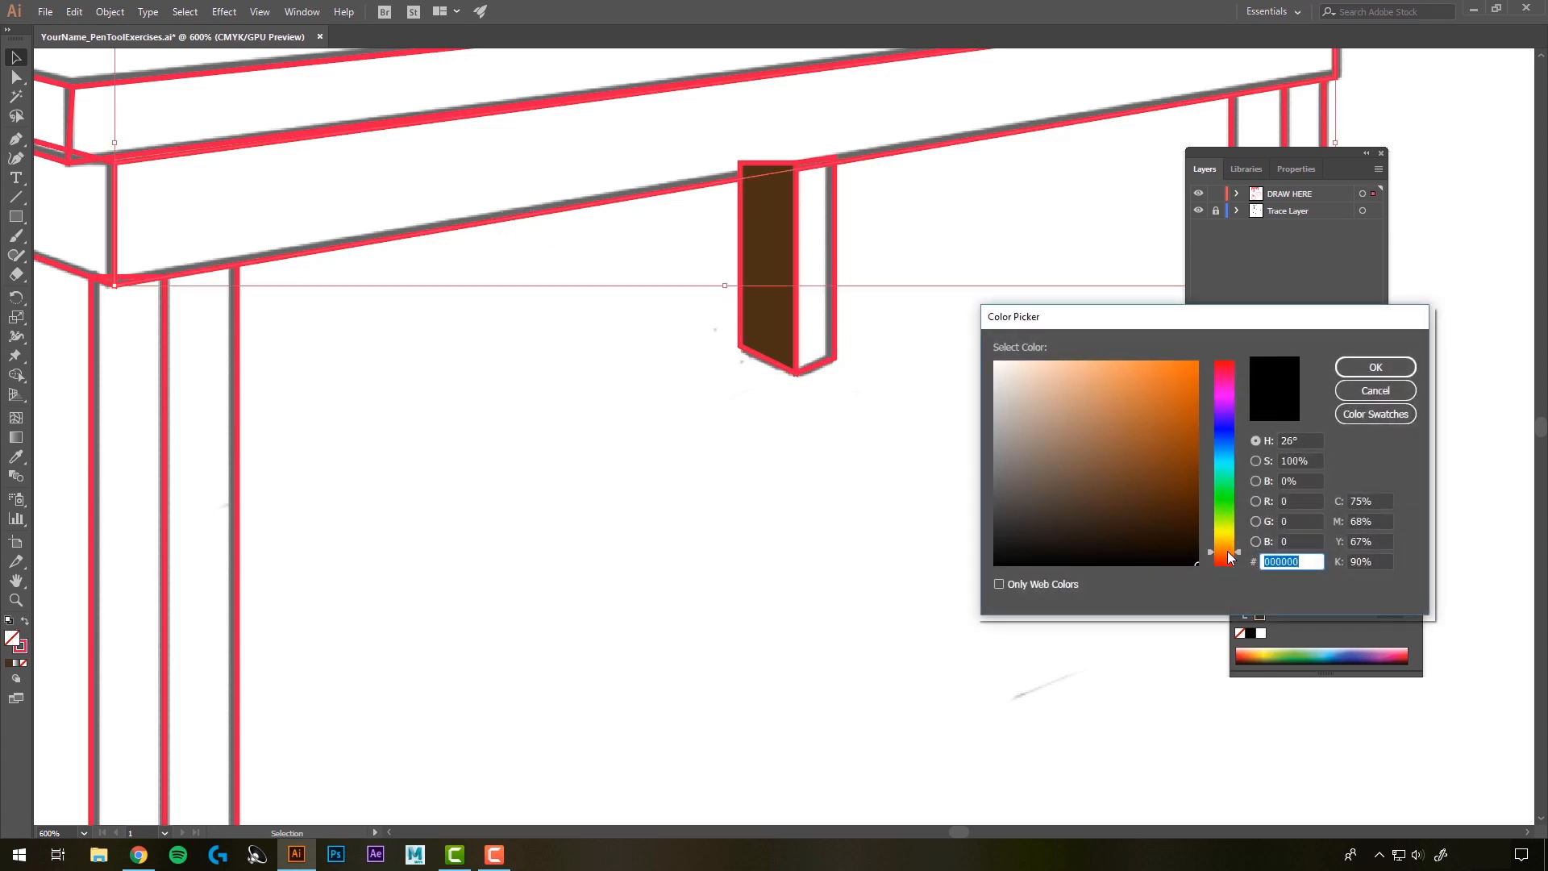
click(1178, 507)
click(1379, 368)
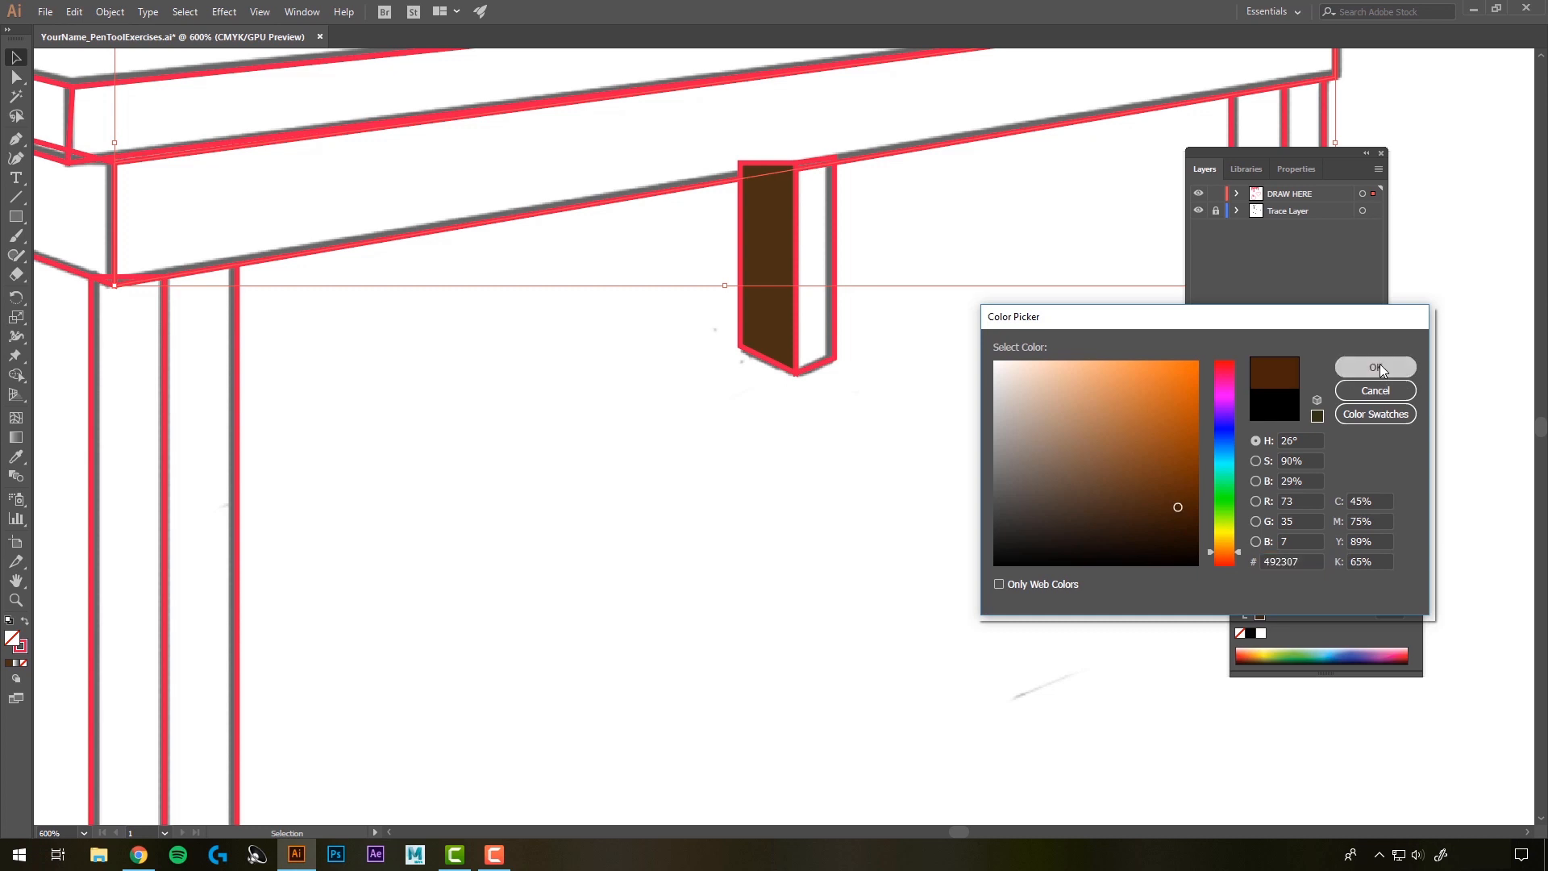
click(633, 414)
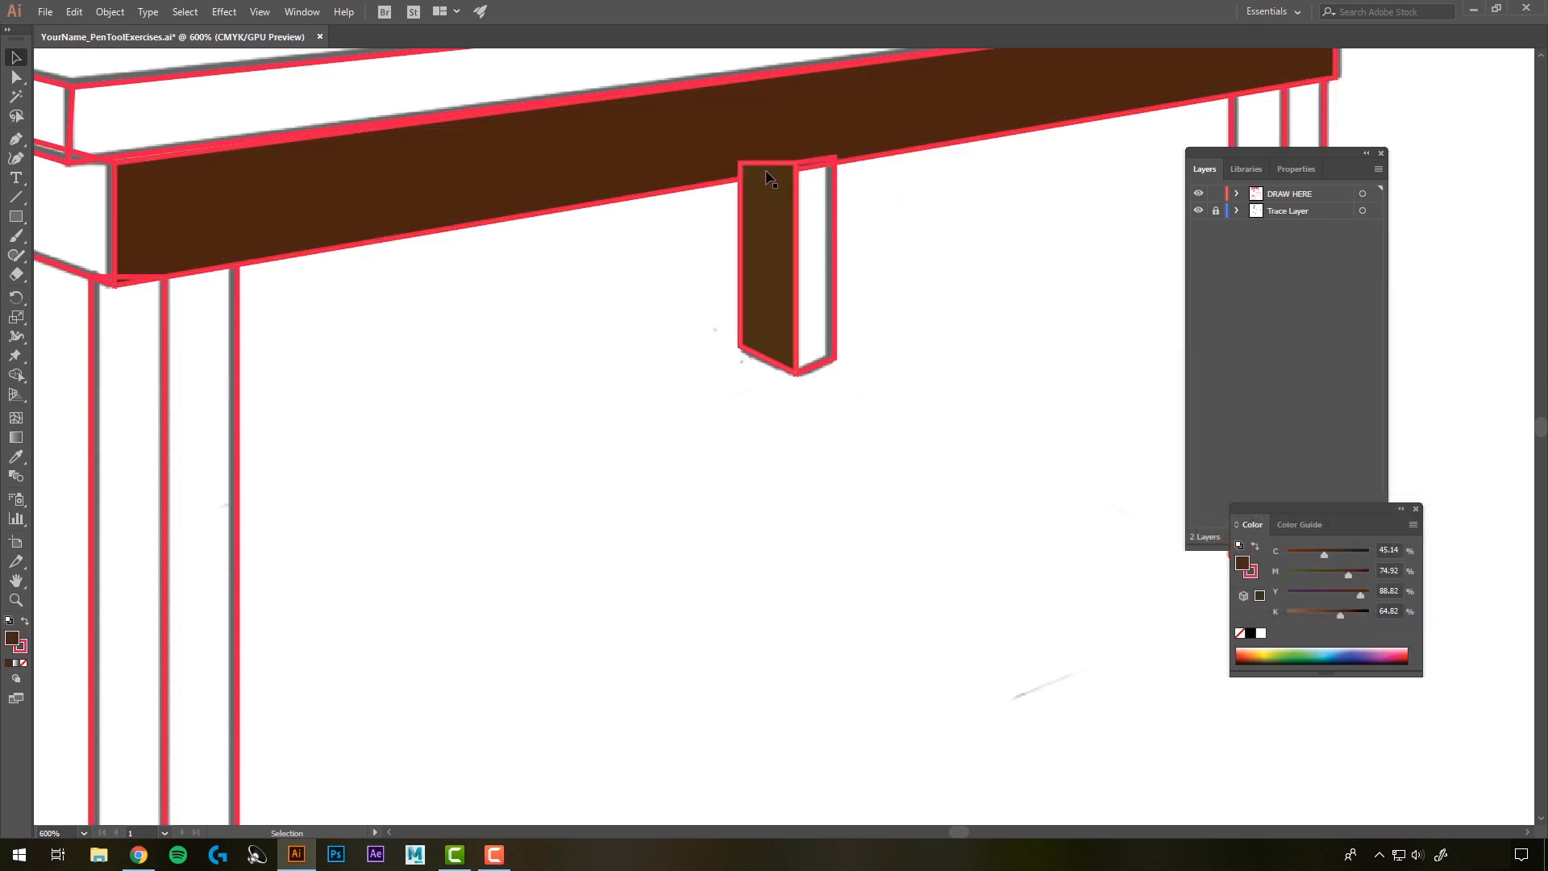
Hide the floating colour controls and expand the DRAW HERE layer to list its individual paths
scroll(934, 465, down, 2)
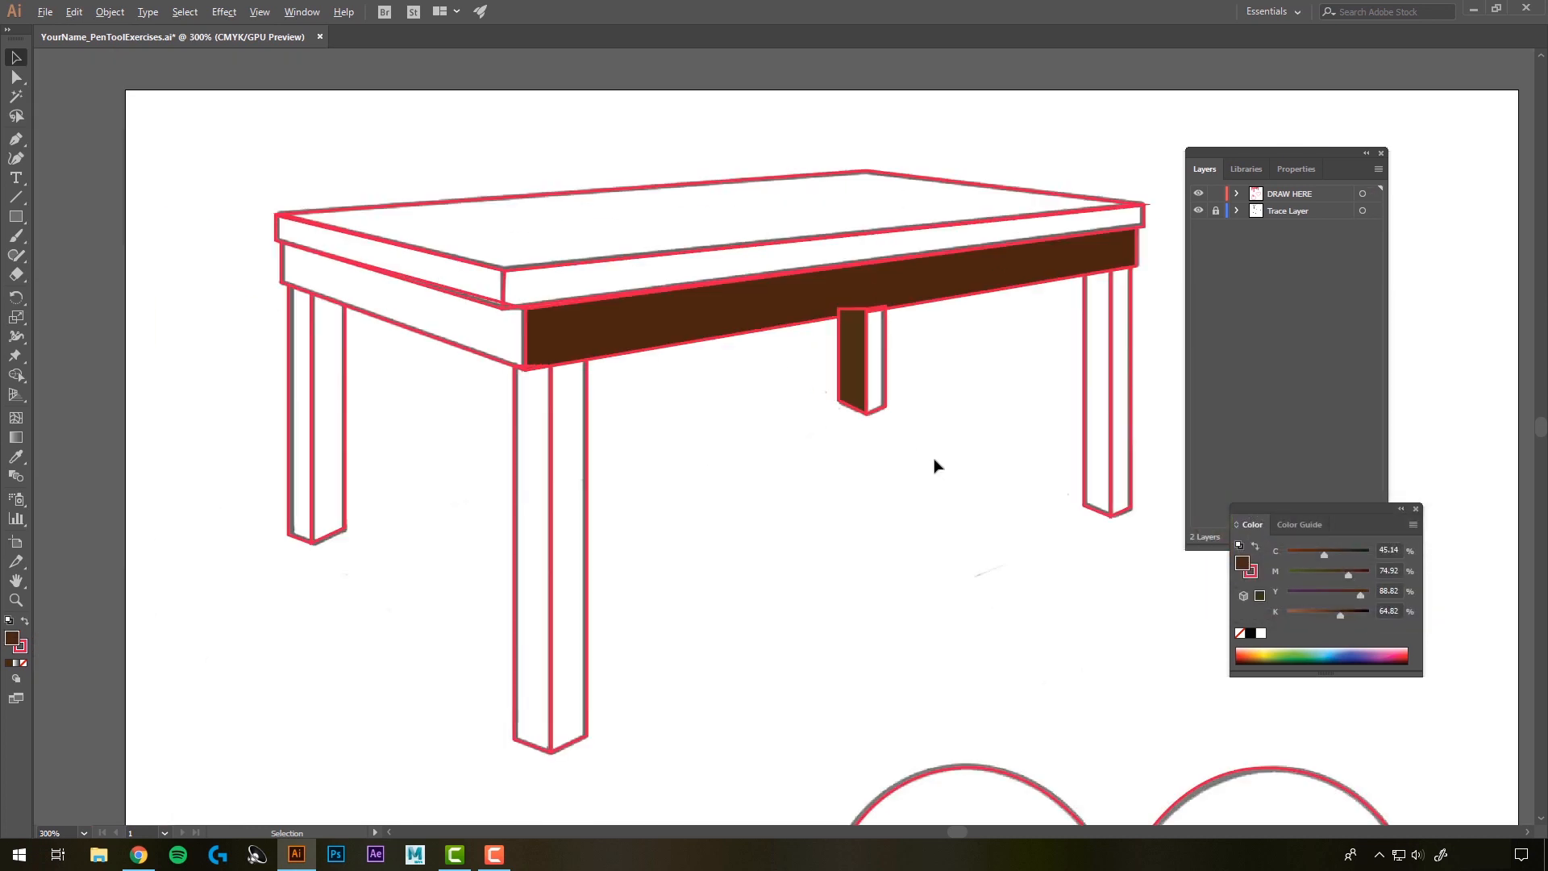
scroll(929, 467, up, 1)
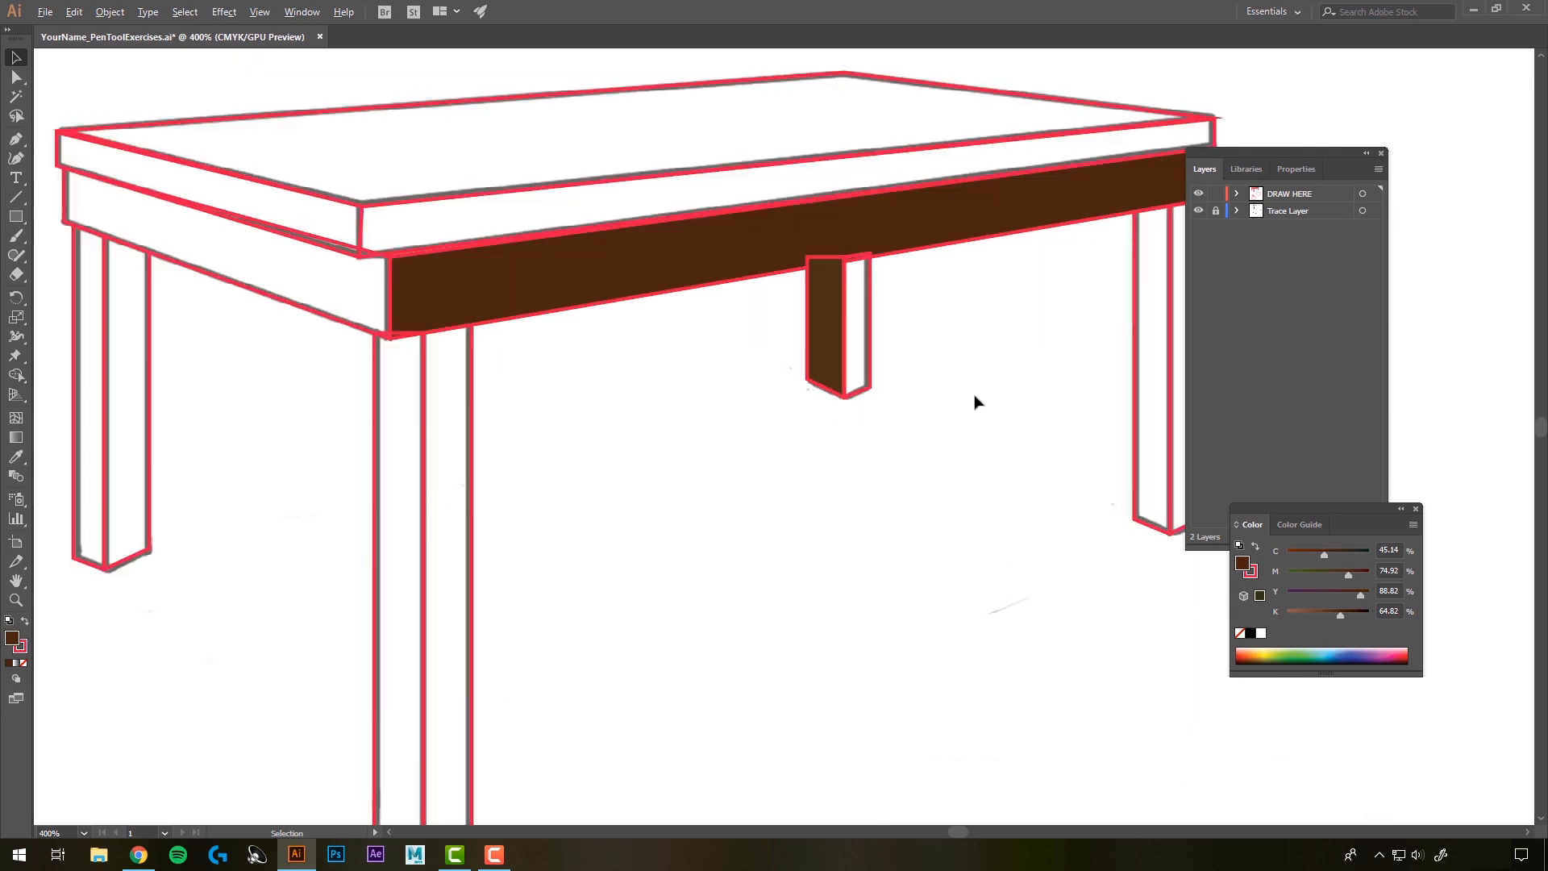
click(1416, 510)
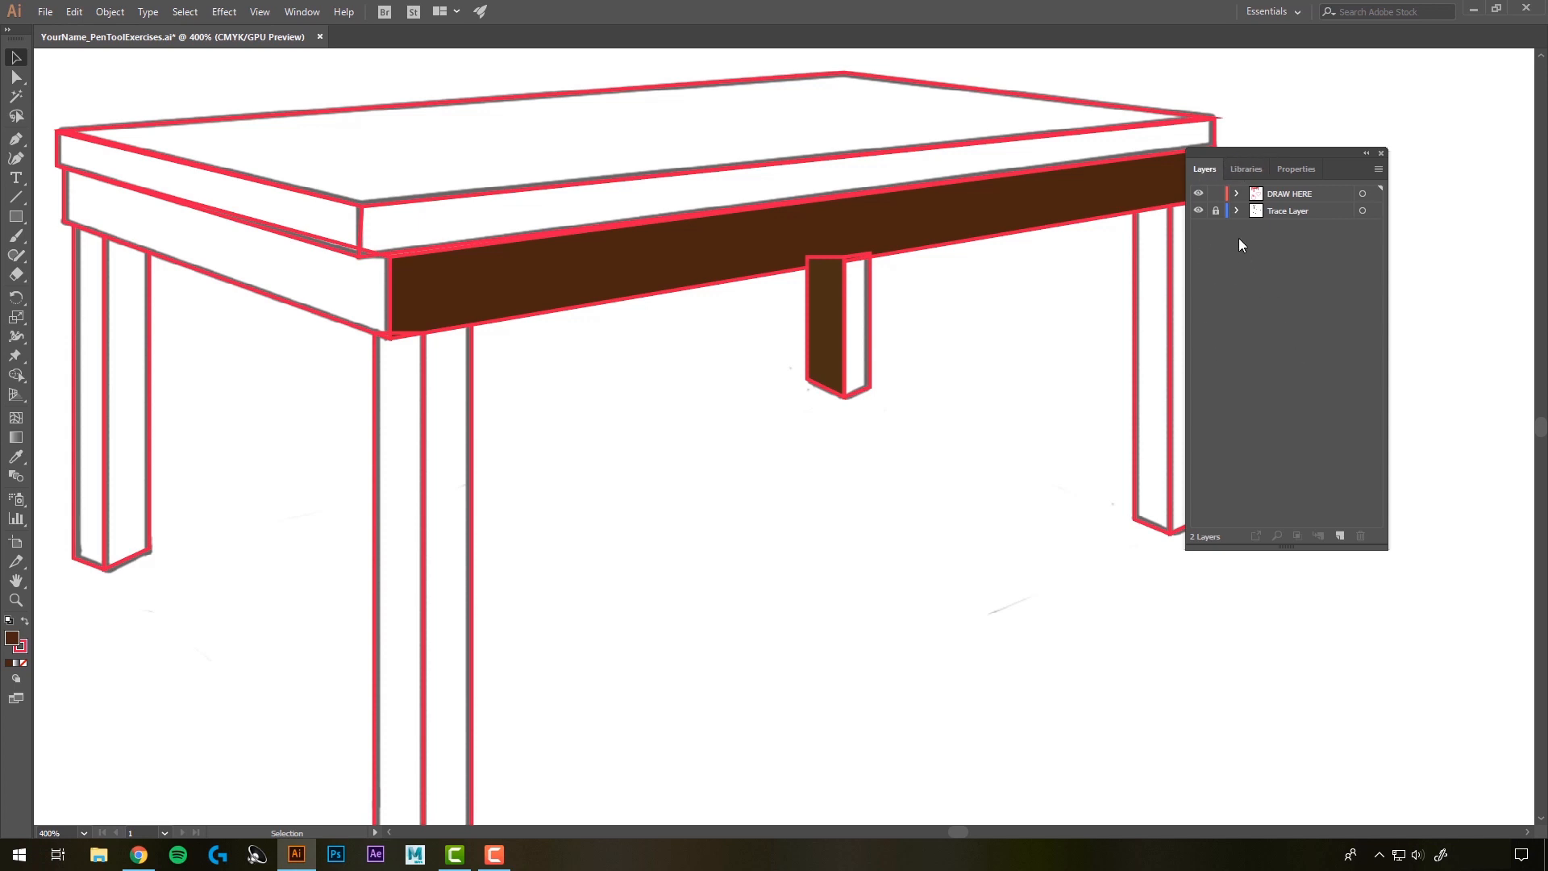
click(1237, 194)
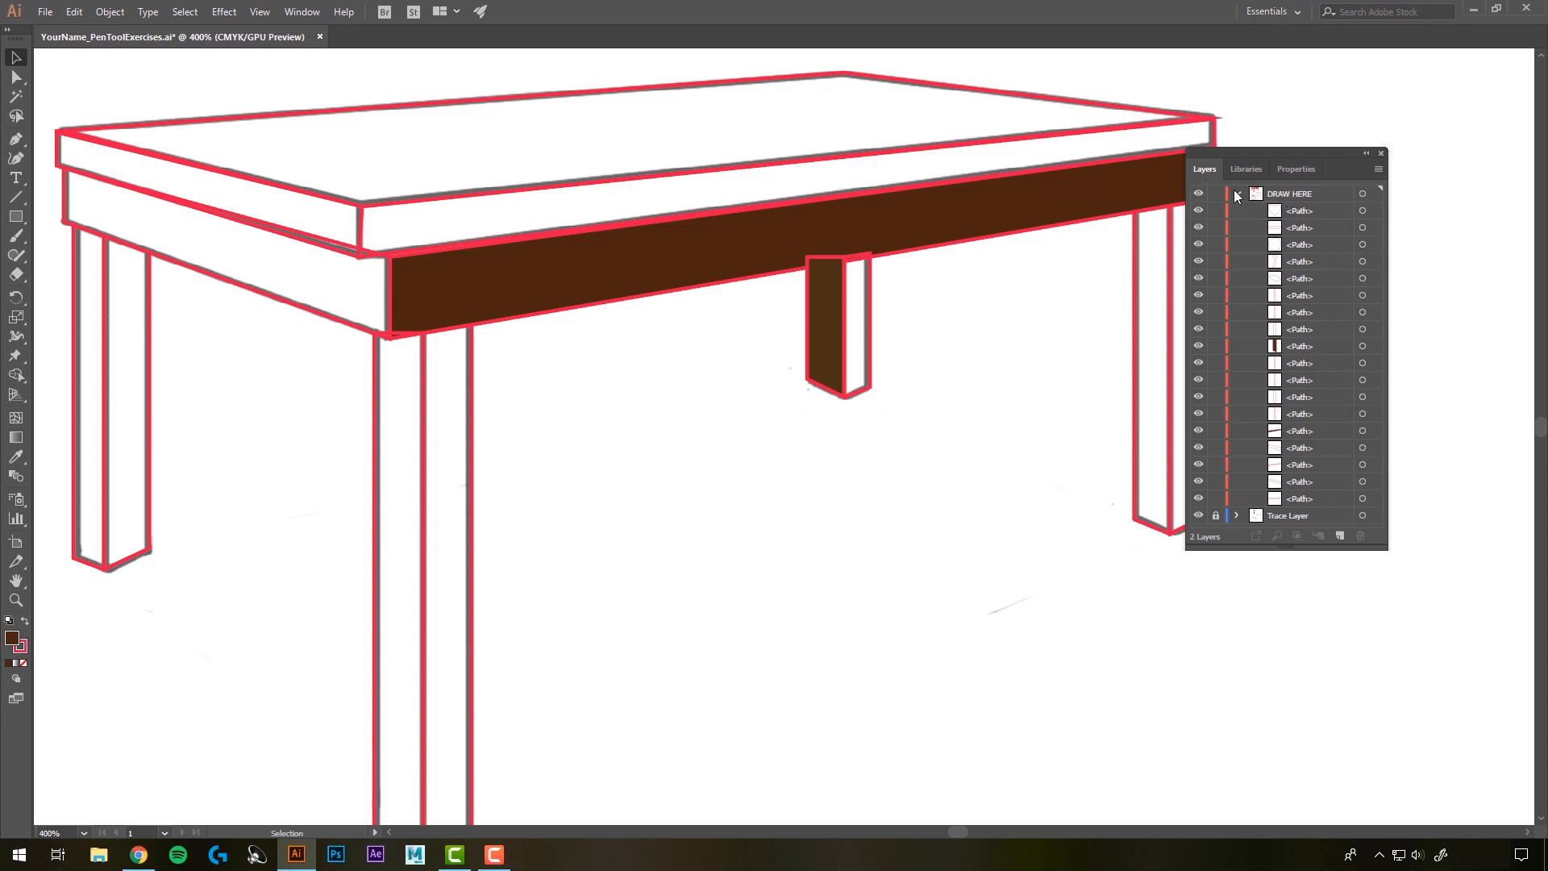
click(1237, 194)
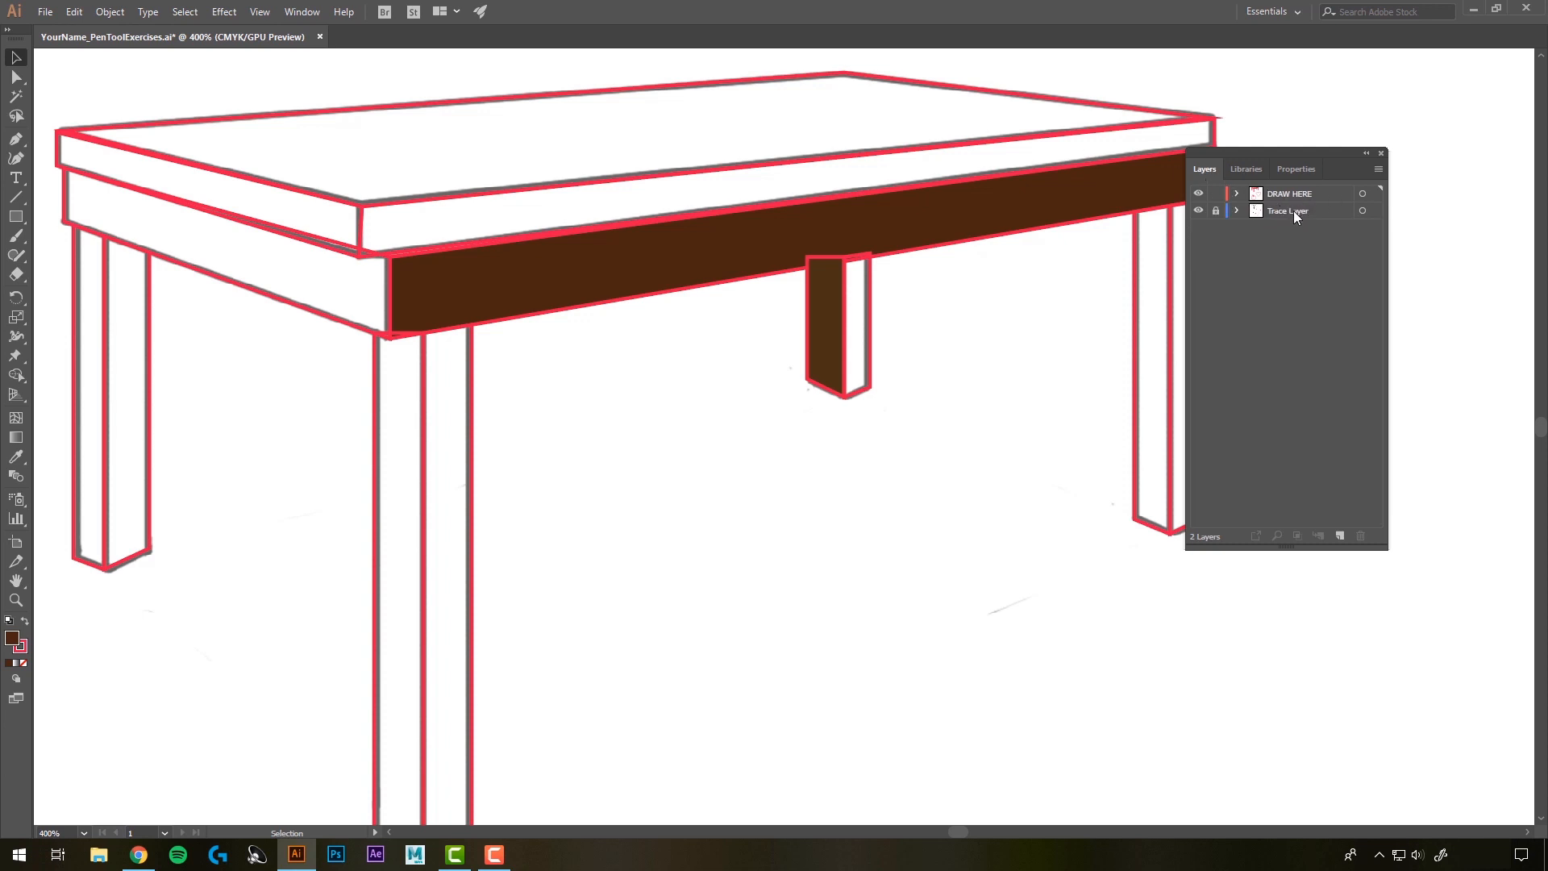
click(1238, 195)
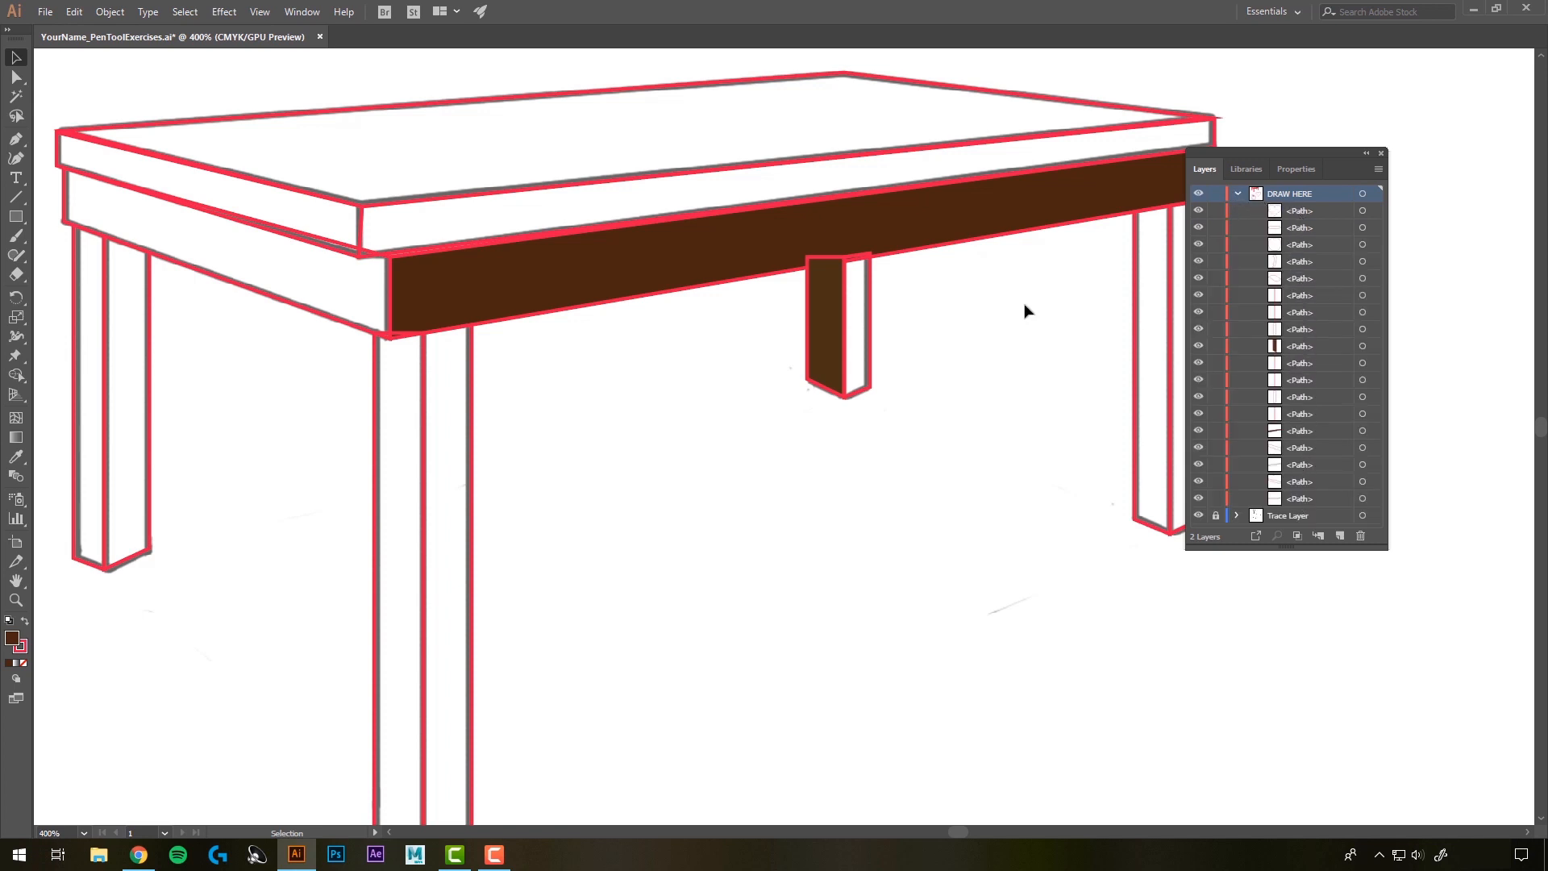
Move the path of the back leg's brown left face directly beneath the long apron path in the DRAW HERE layer's stacking order
click(830, 393)
click(1305, 347)
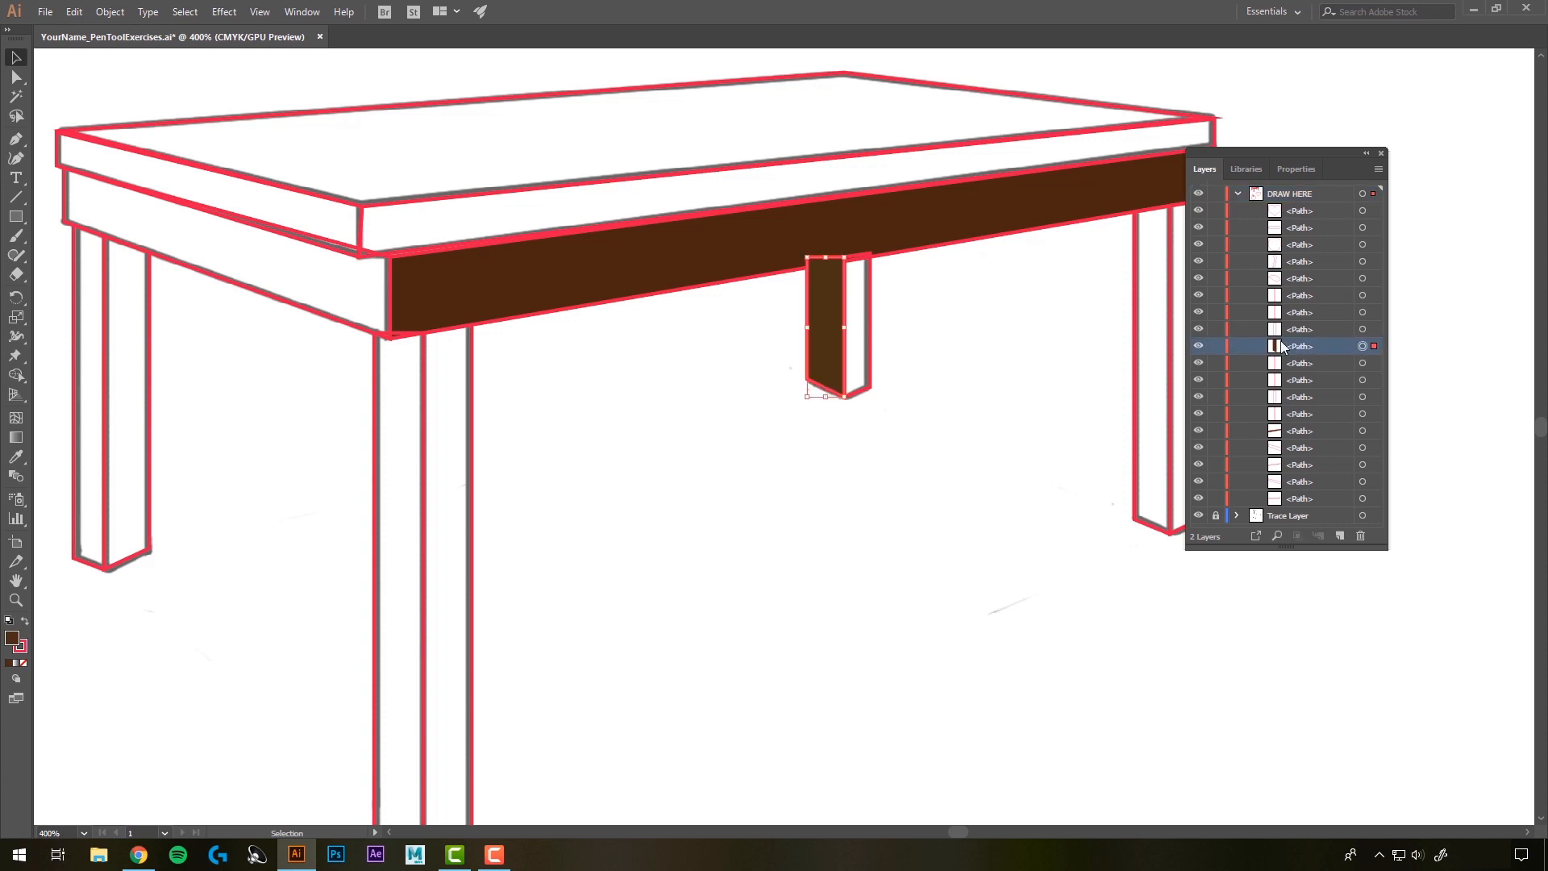
click(717, 278)
click(1302, 433)
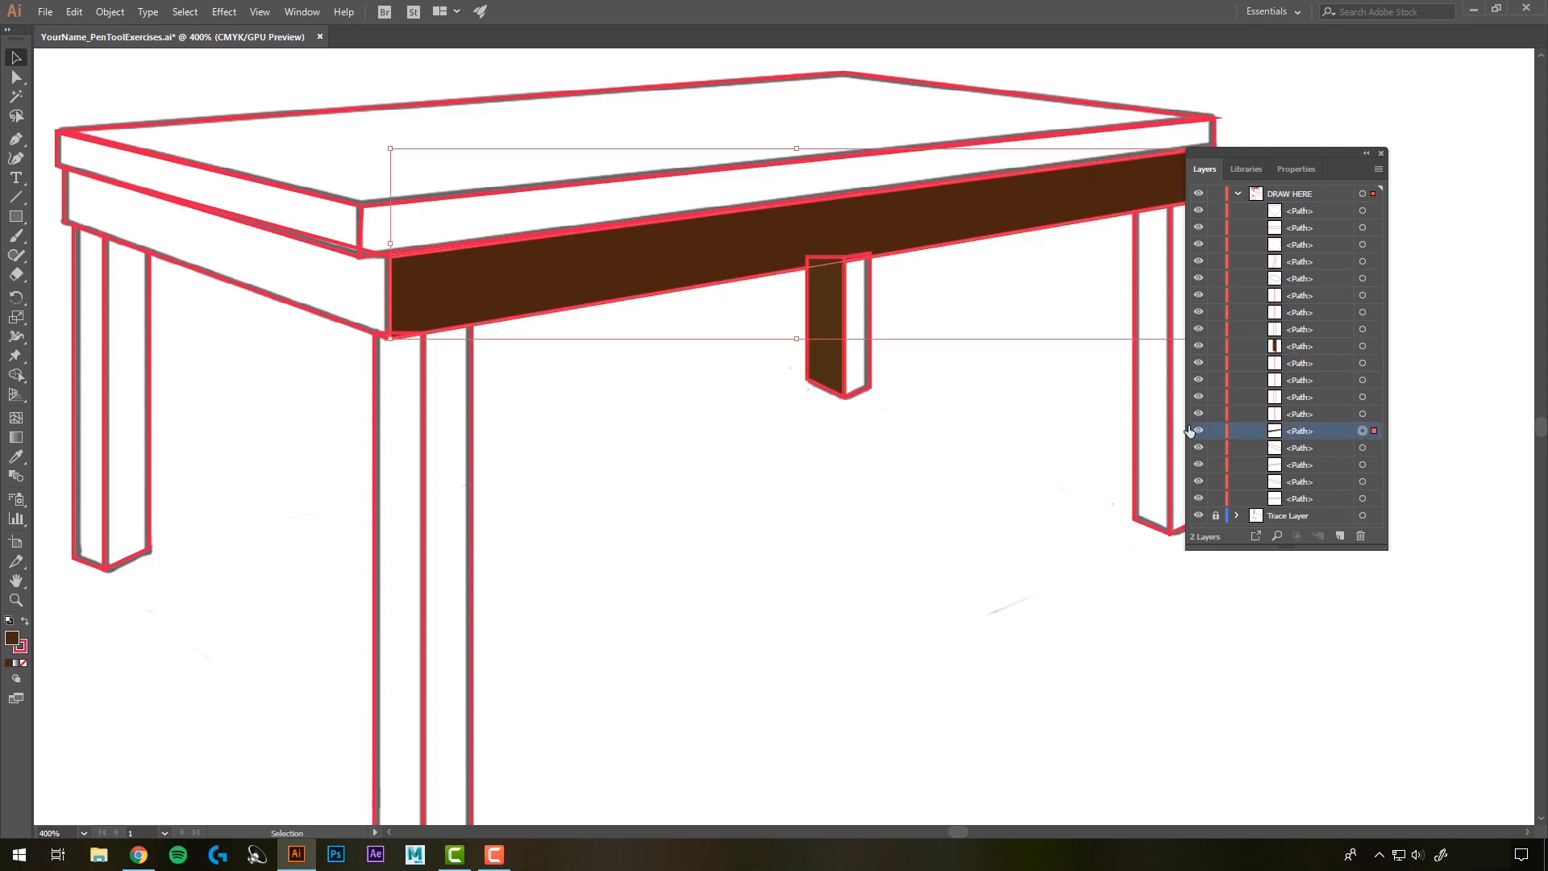
click(826, 305)
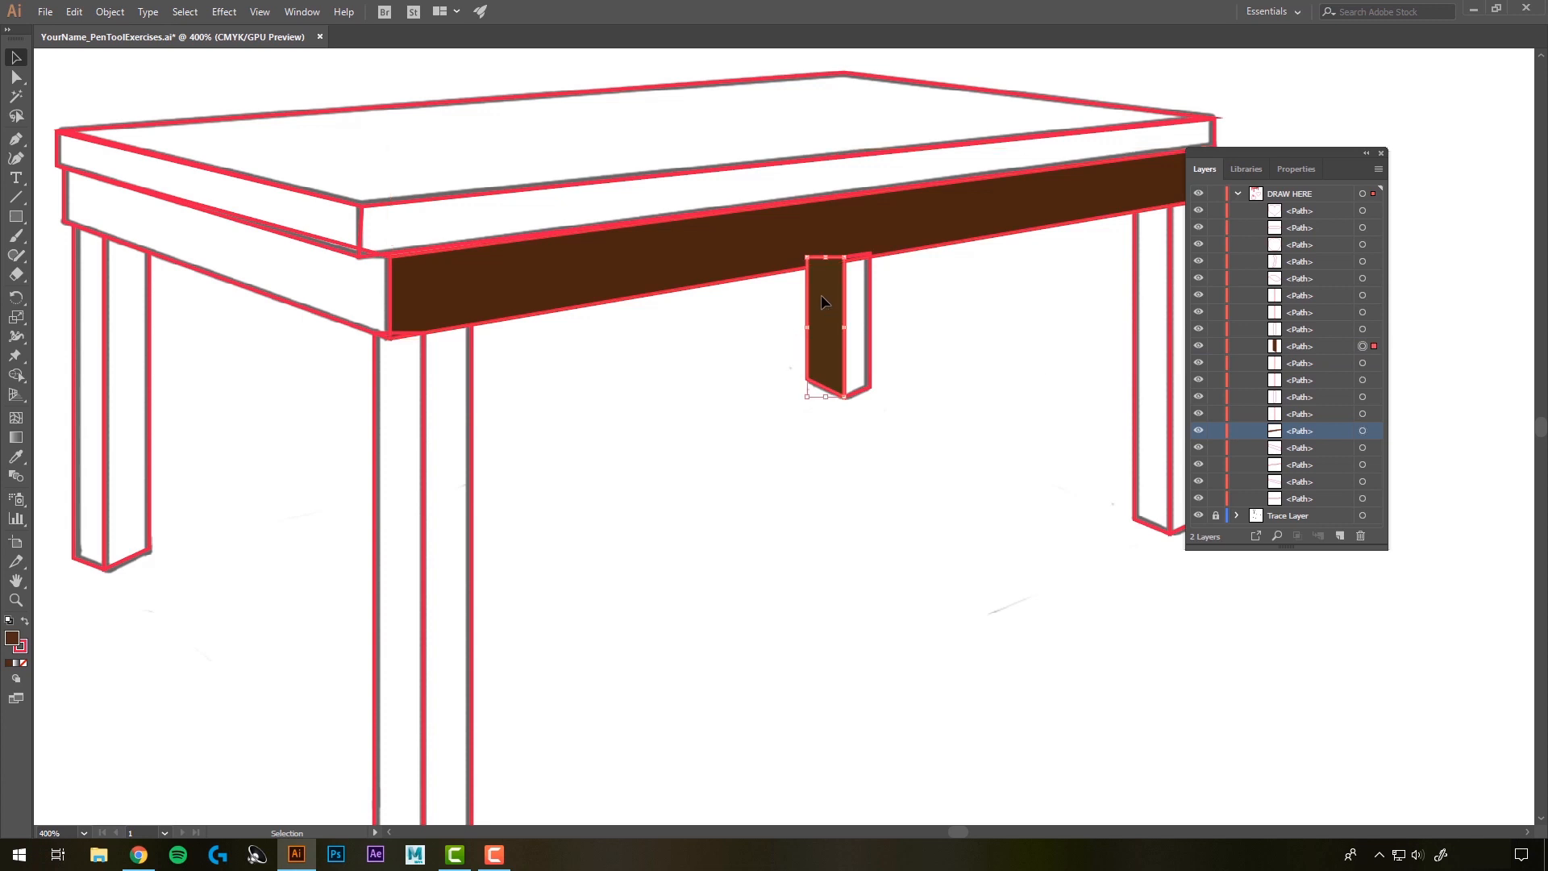
click(1294, 351)
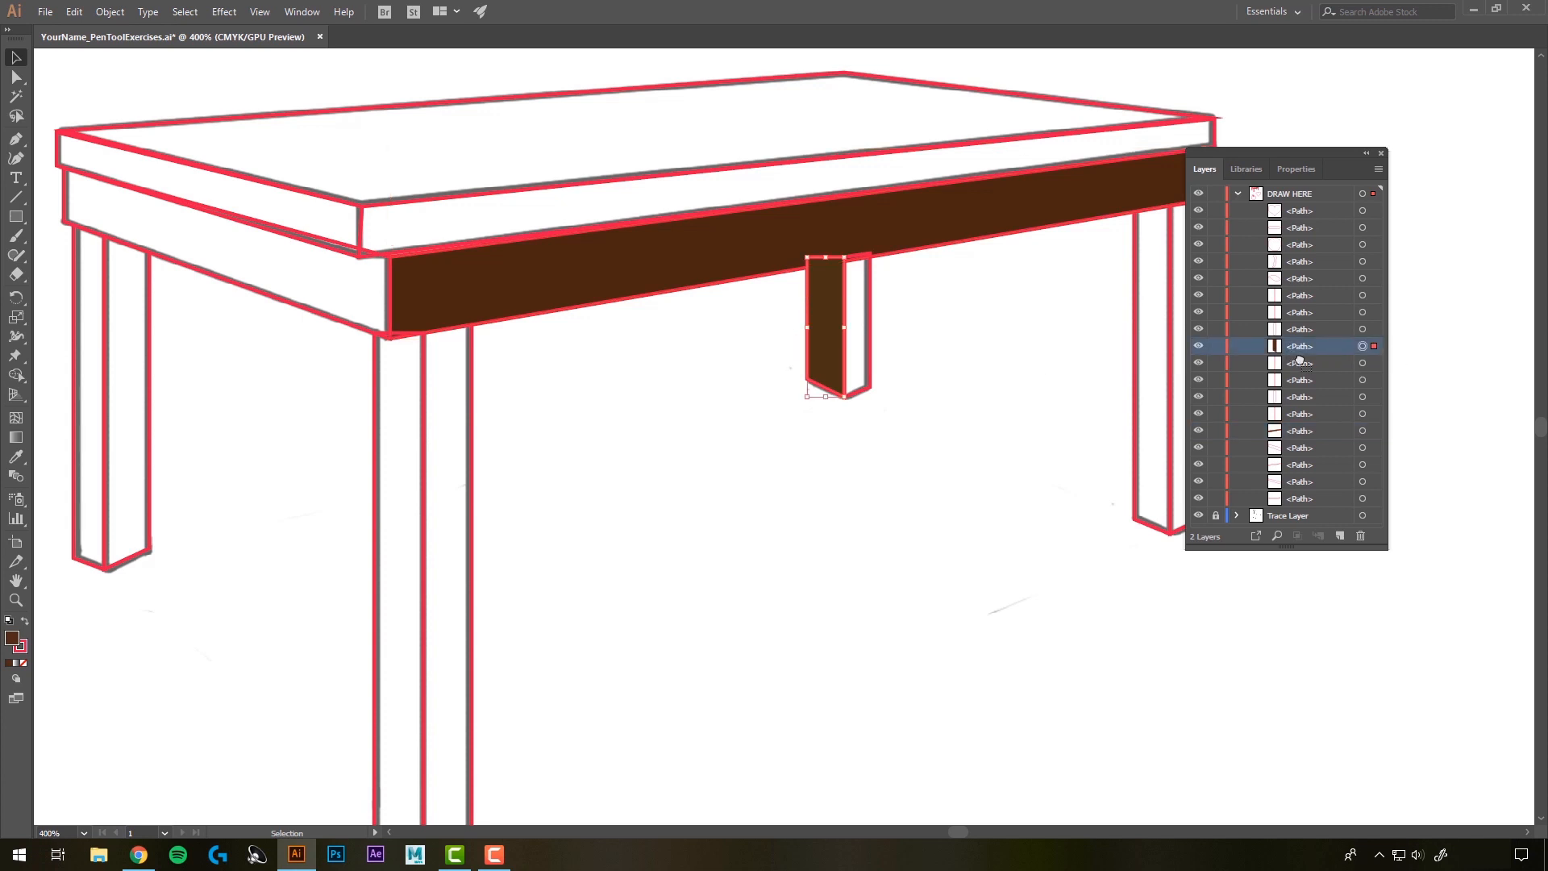
drag(1300, 359, 1308, 443)
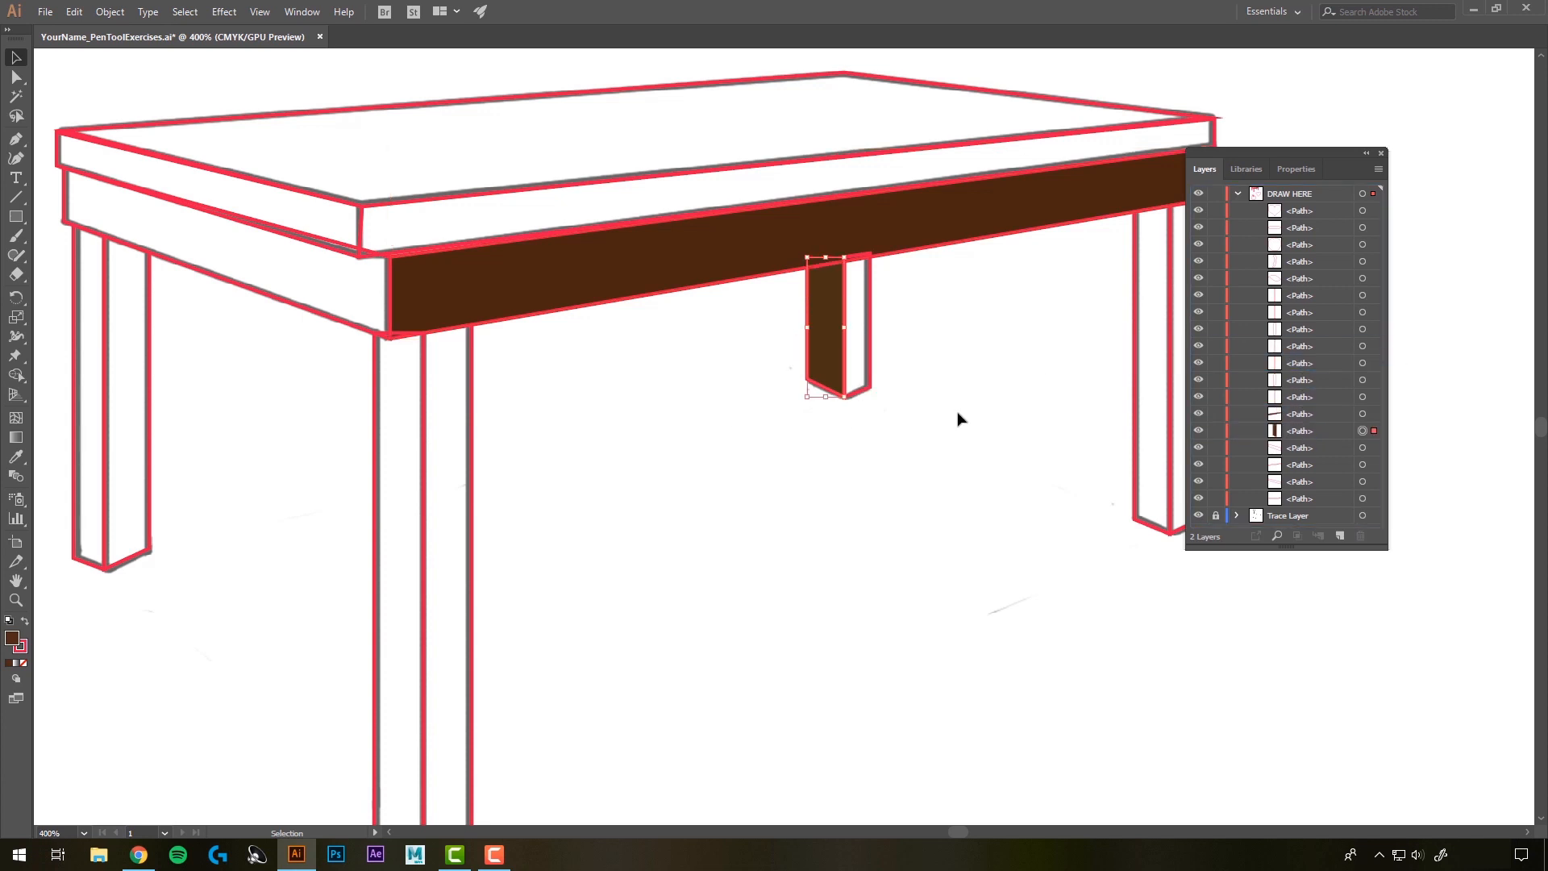
Move the path of the back leg's unfilled right face below the long apron path in the DRAW HERE layer
click(892, 349)
click(871, 316)
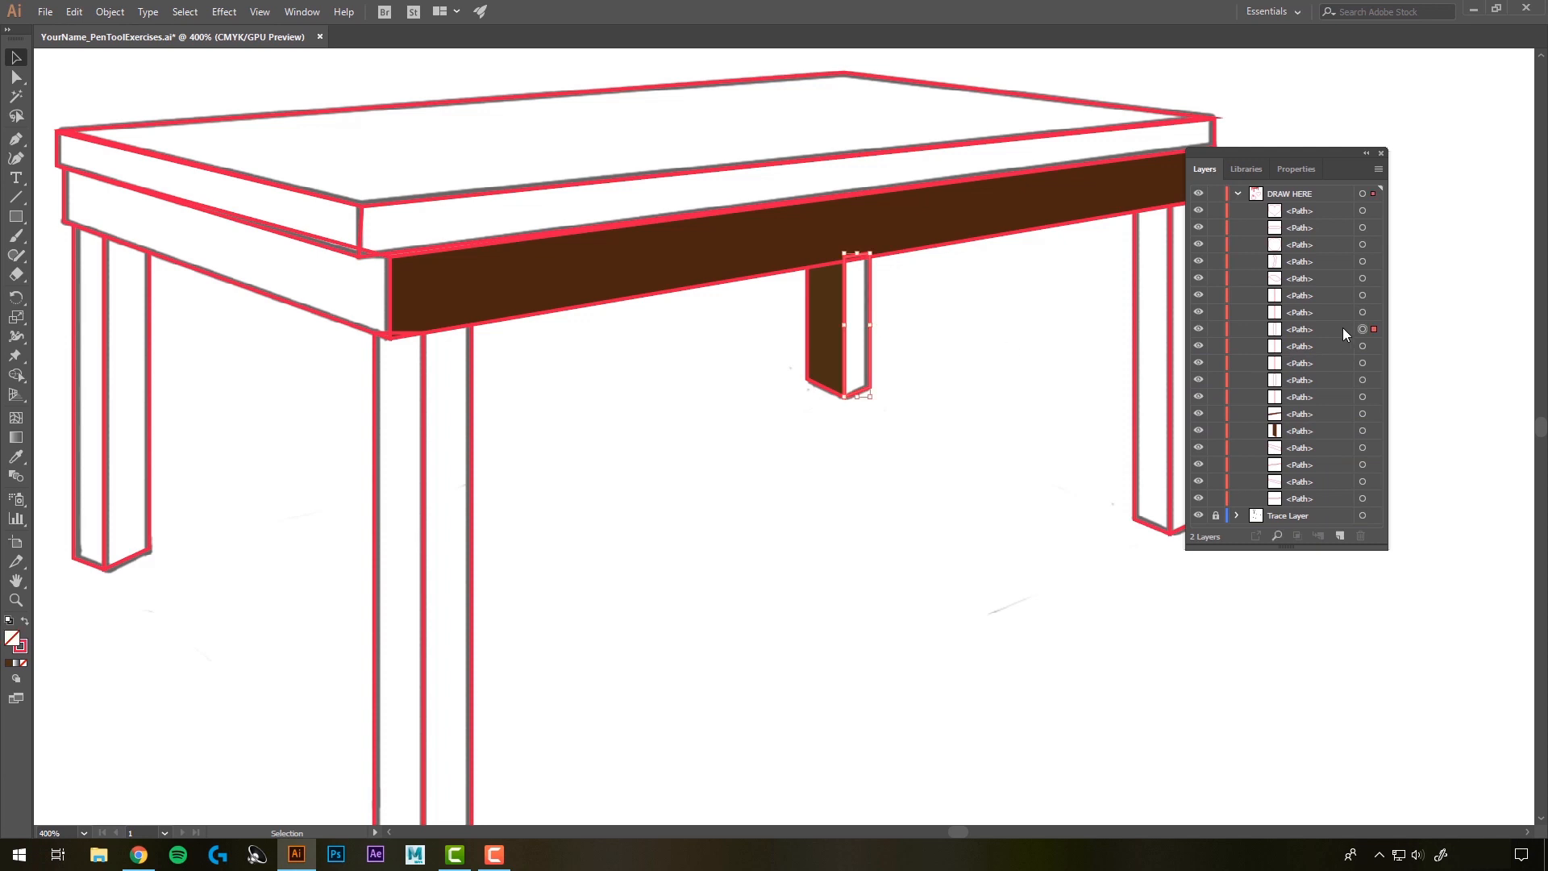
drag(1307, 334, 1307, 435)
Fill the right face of the short back leg with very dark brown 281702 and deselect it
double_click(18, 646)
click(1190, 534)
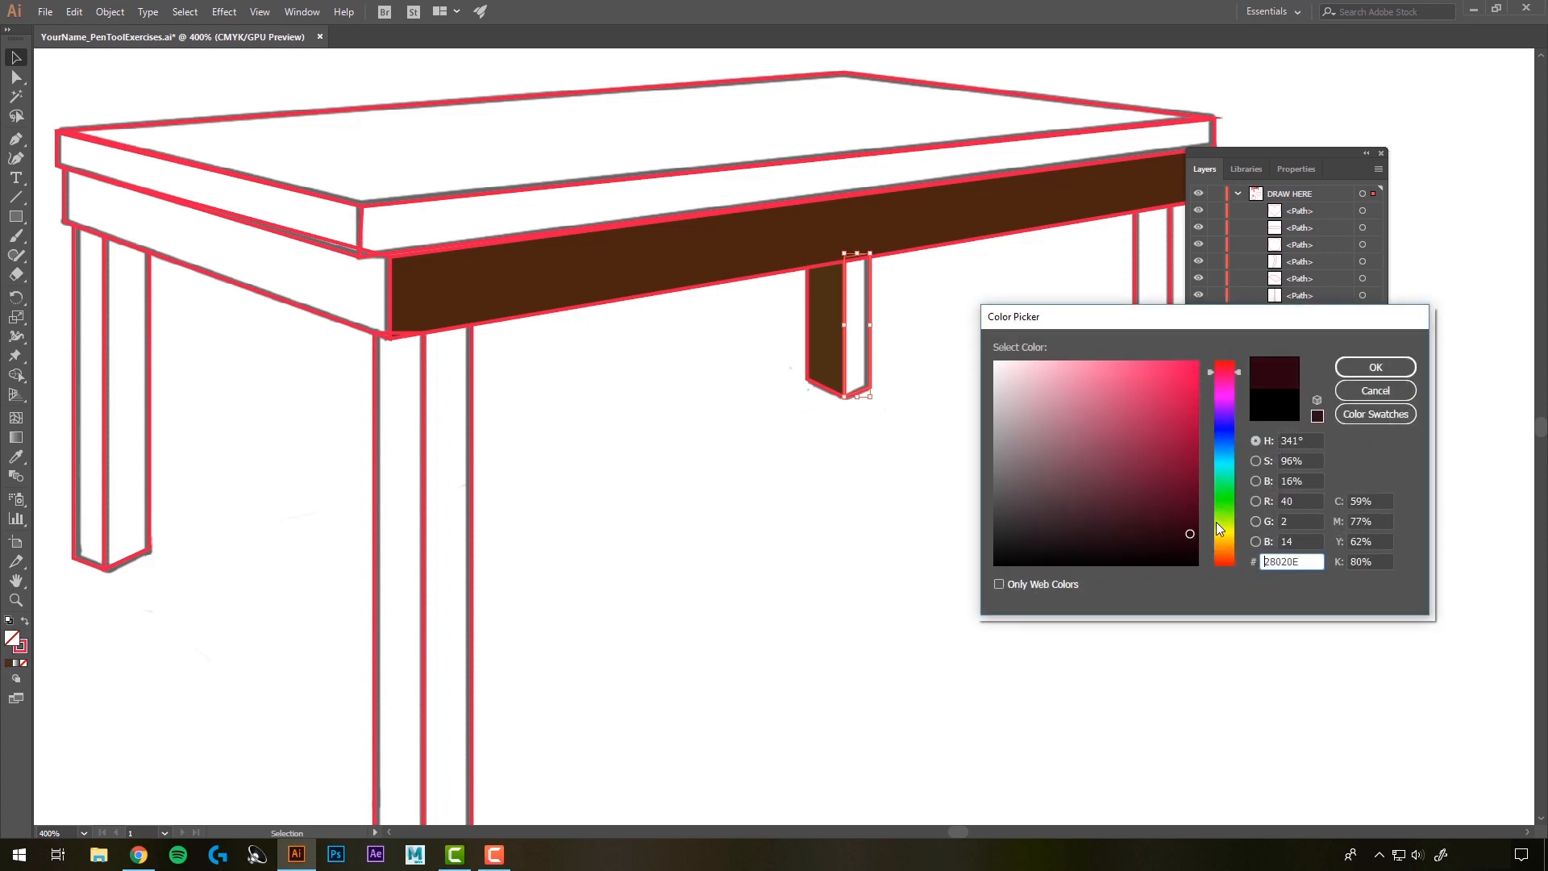
click(1225, 550)
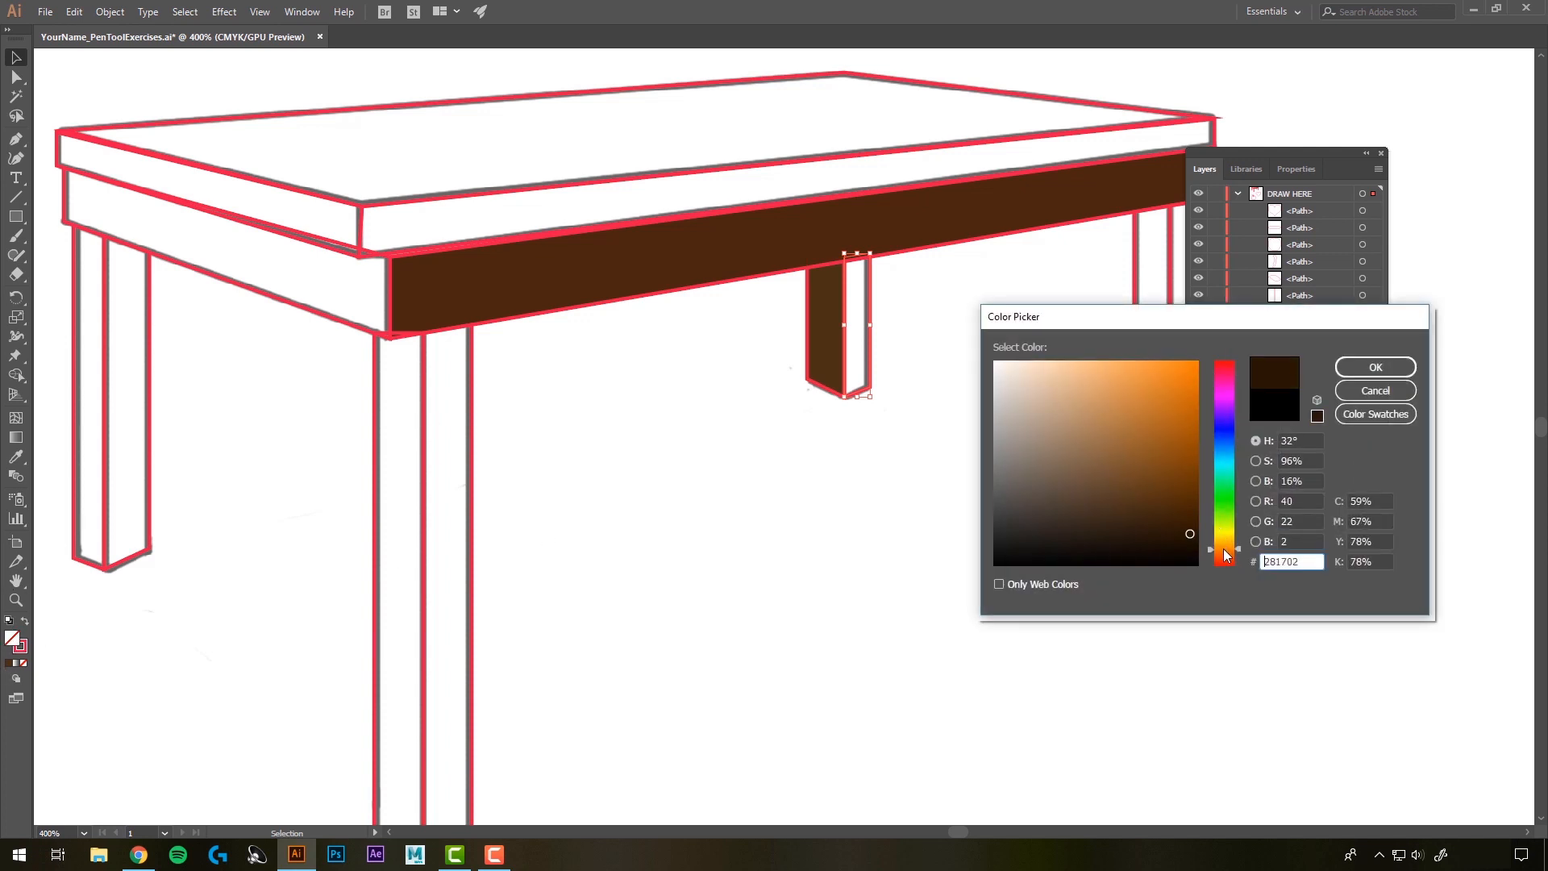
click(1376, 367)
click(903, 448)
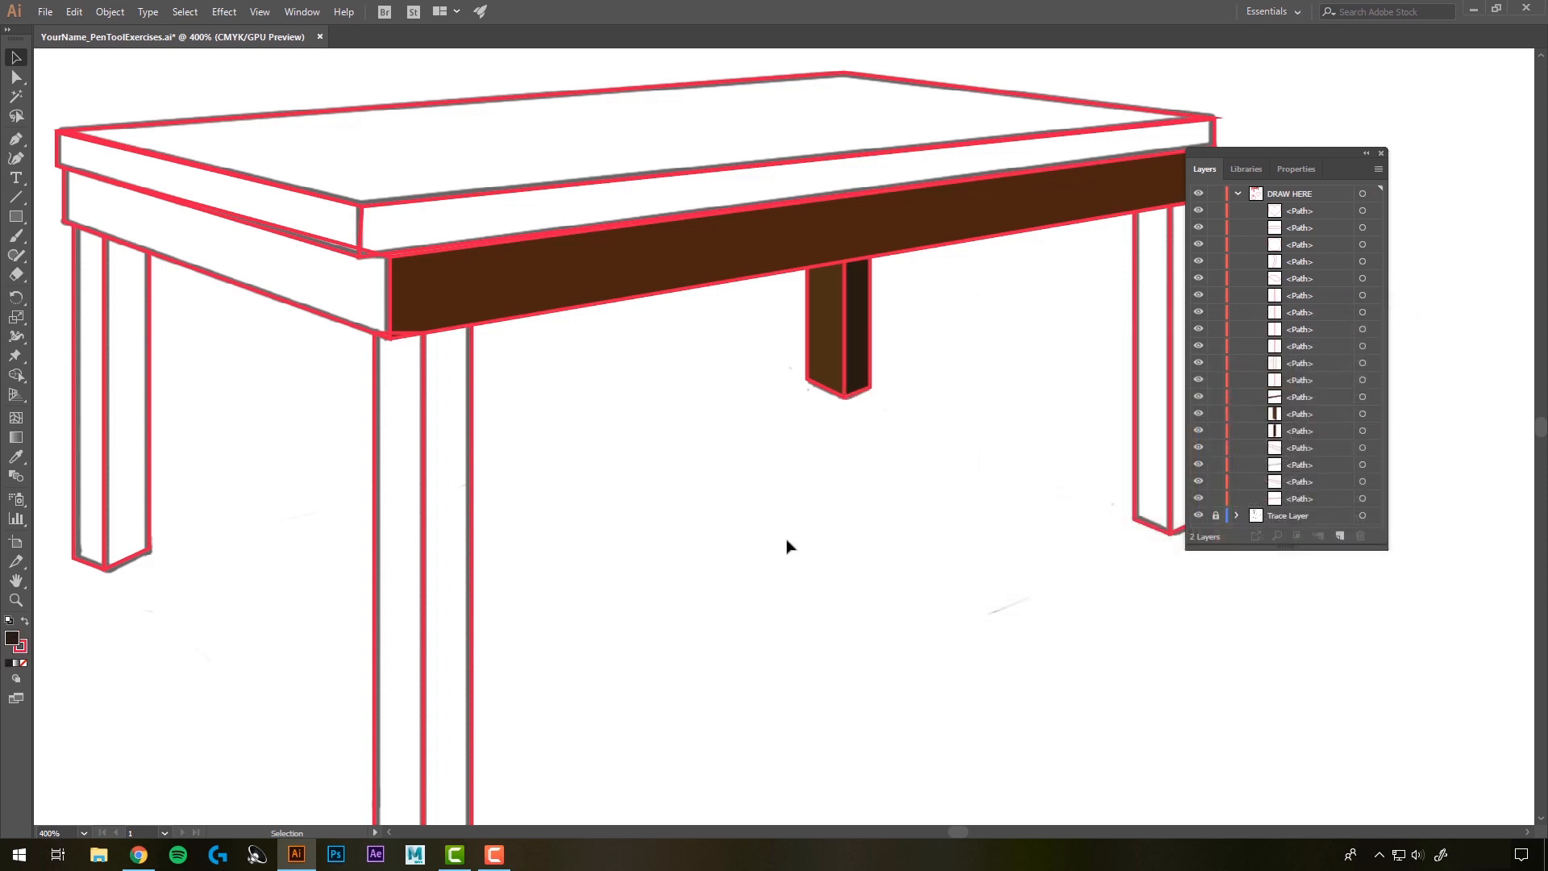